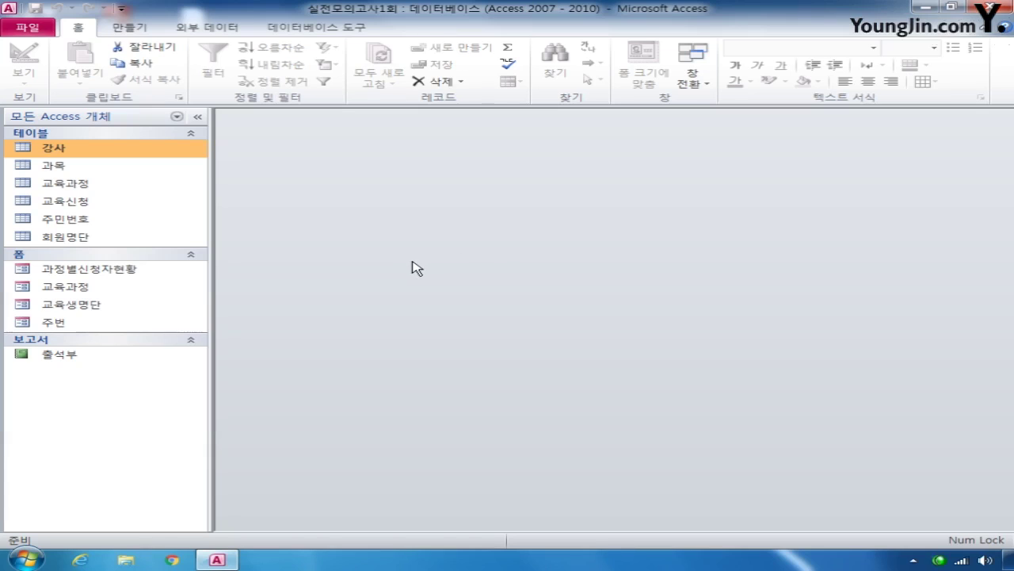
Open the 교육신청 table in design view and make 과정코드 and 주민등록번호 its combined primary key
right_click(87, 205)
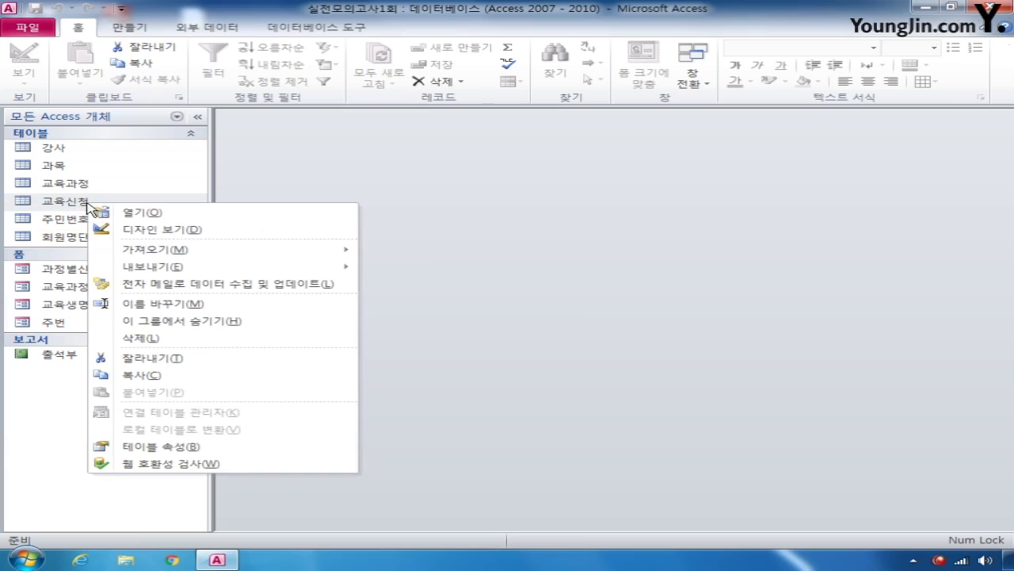
left_click(167, 229)
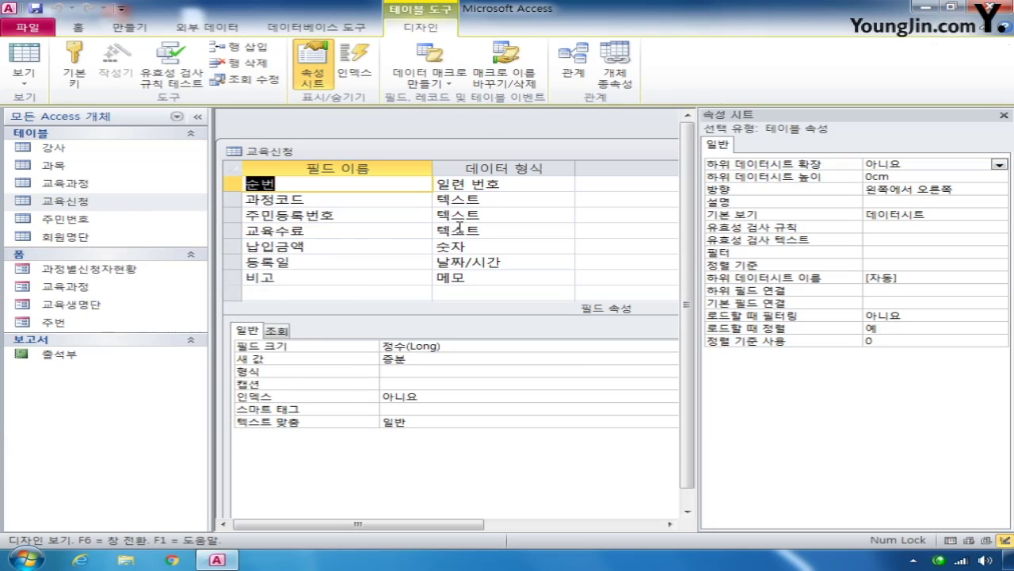
left_click(232, 207)
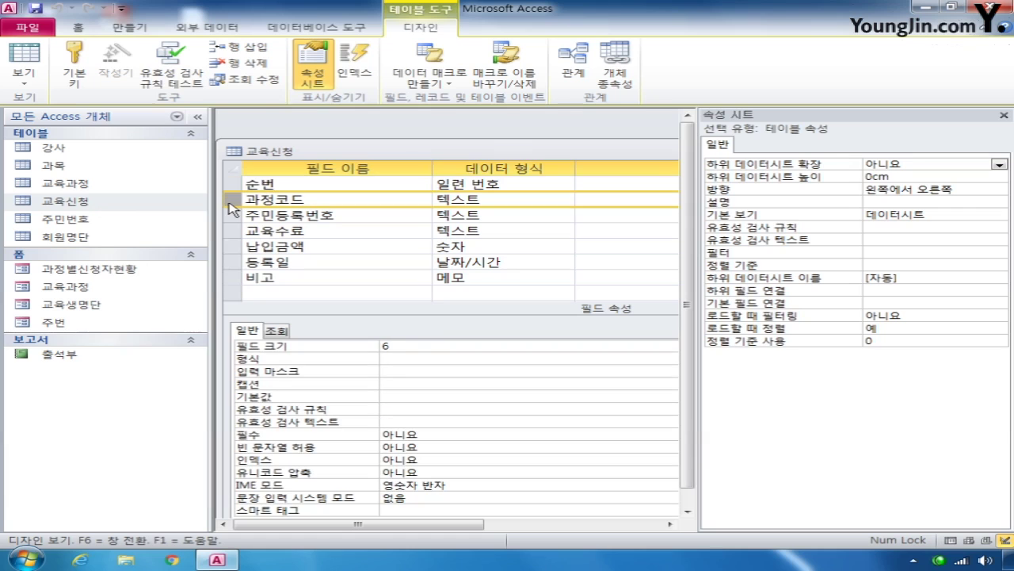
left_click(232, 215)
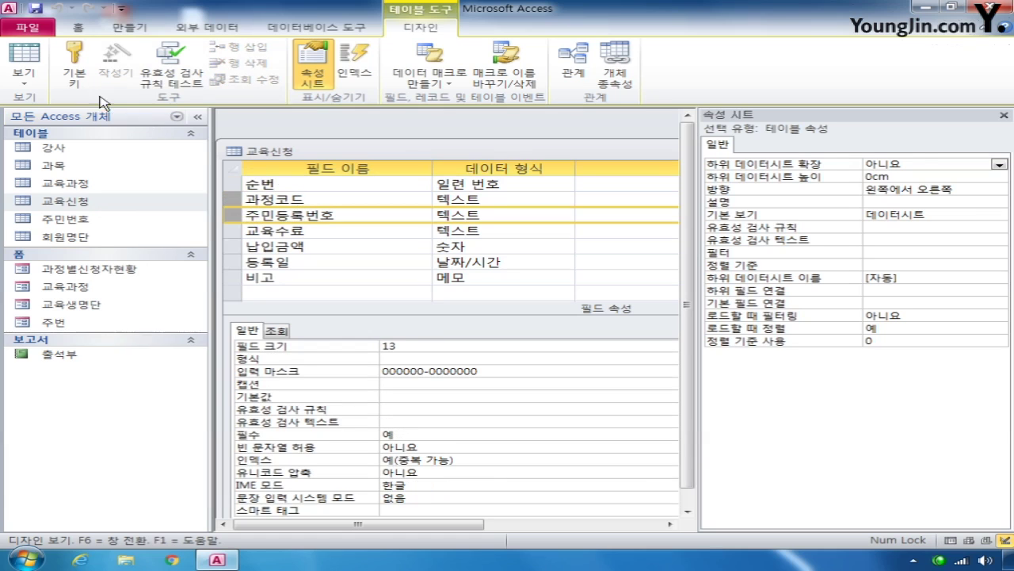
left_click(74, 63)
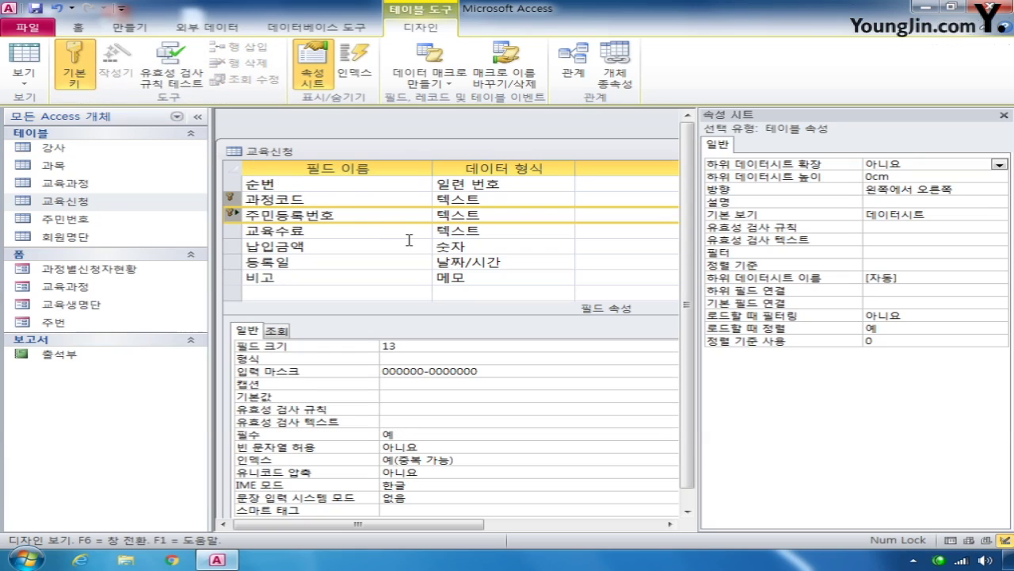
Set the Required (필수) property of the 과정코드 field in the 교육신청 table to 예
left_click(232, 199)
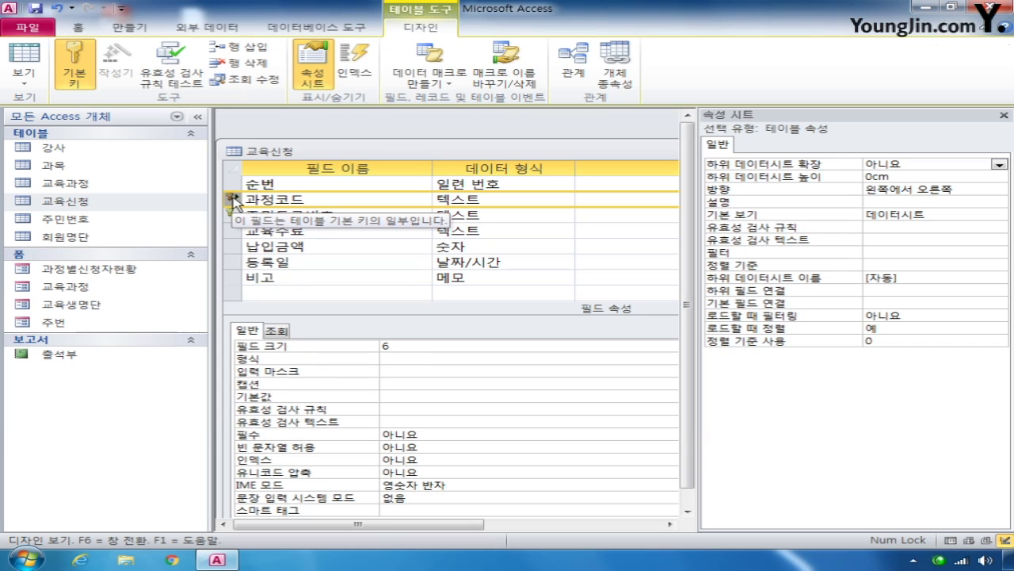
left_click(428, 434)
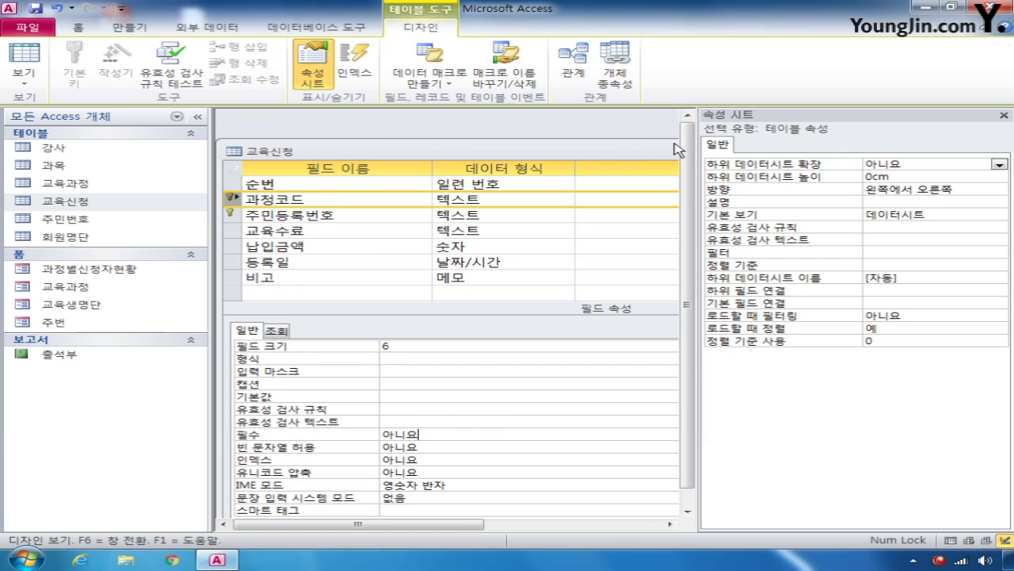
left_click(197, 116)
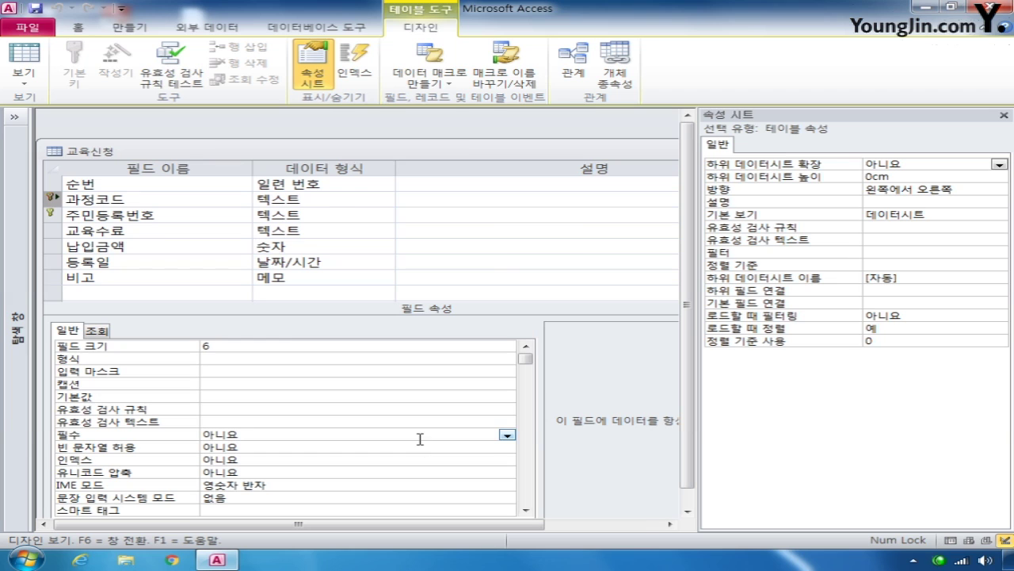
left_click(507, 434)
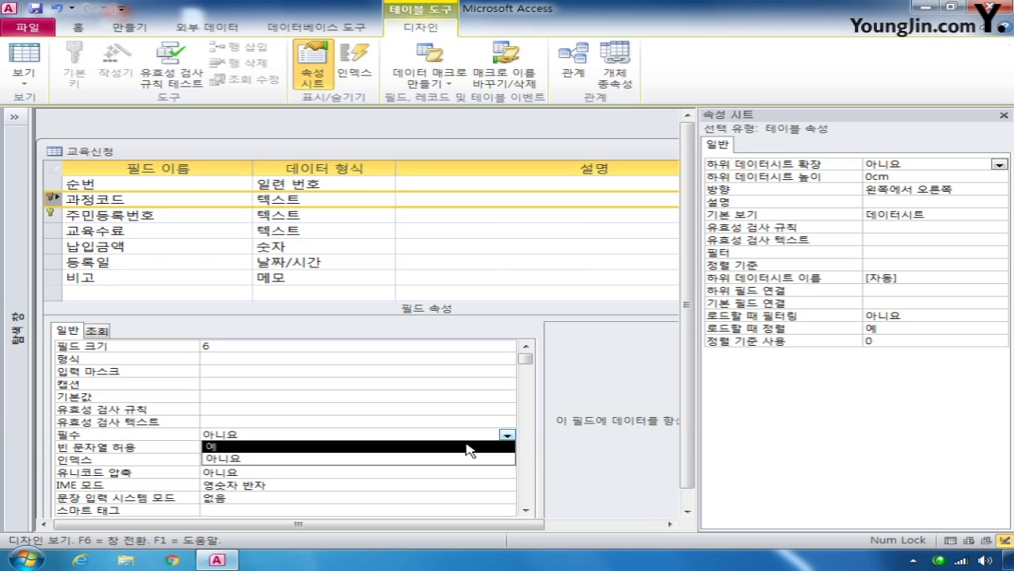
left_click(471, 446)
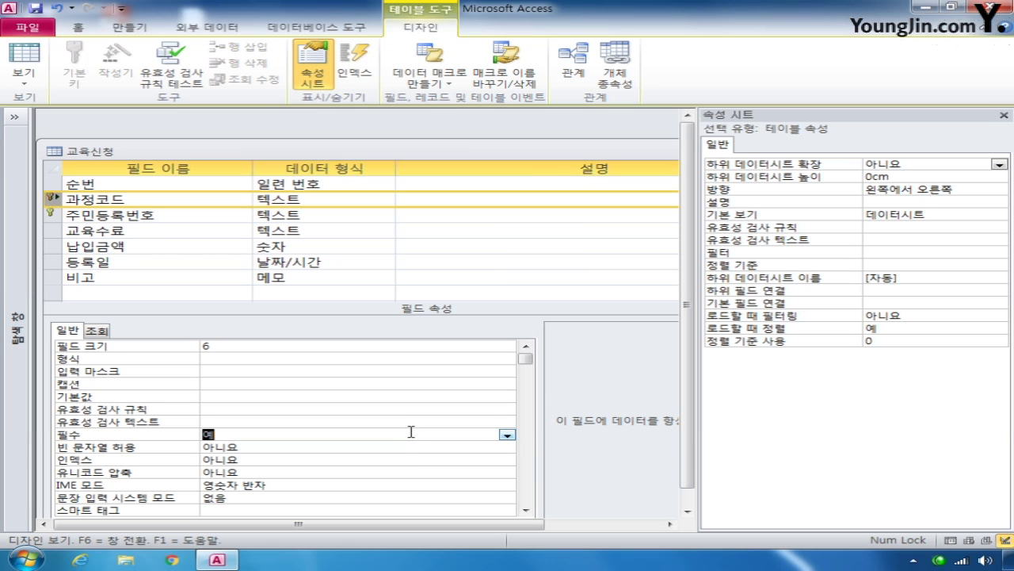
Close the 교육신청 table, saving its design changes and testing the existing data against the new rules
left_click(602, 152)
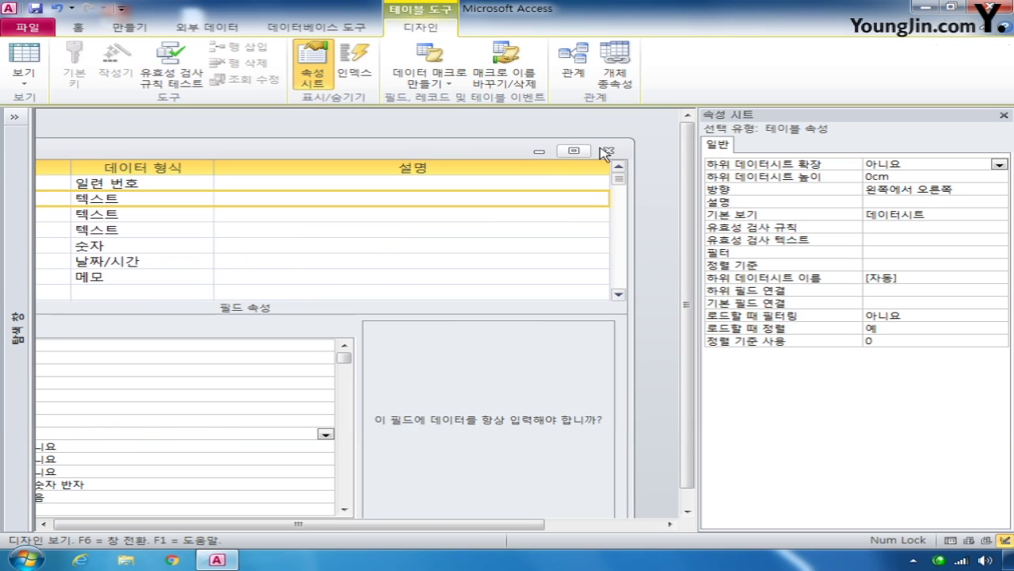
left_click(605, 151)
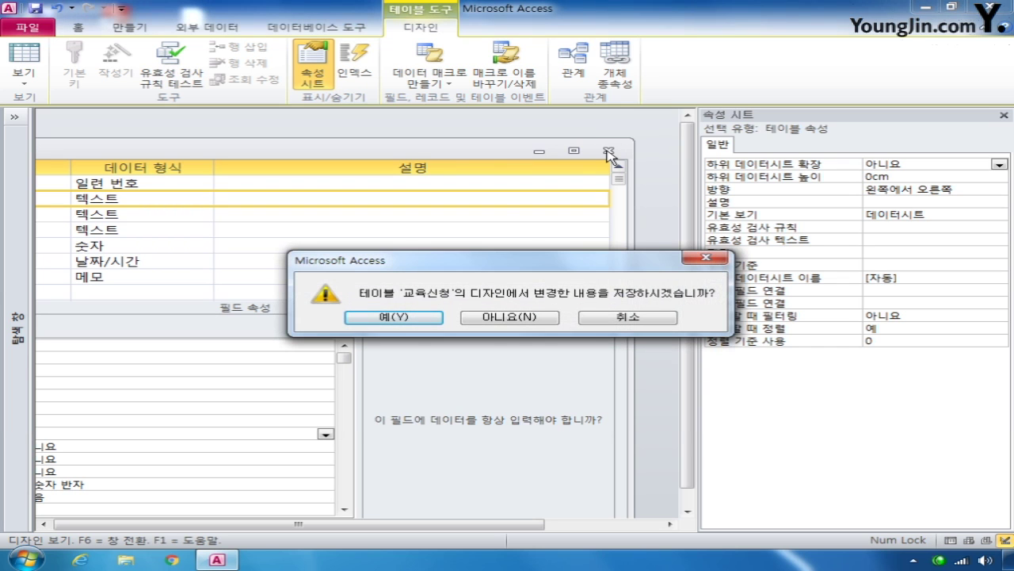
left_click(408, 317)
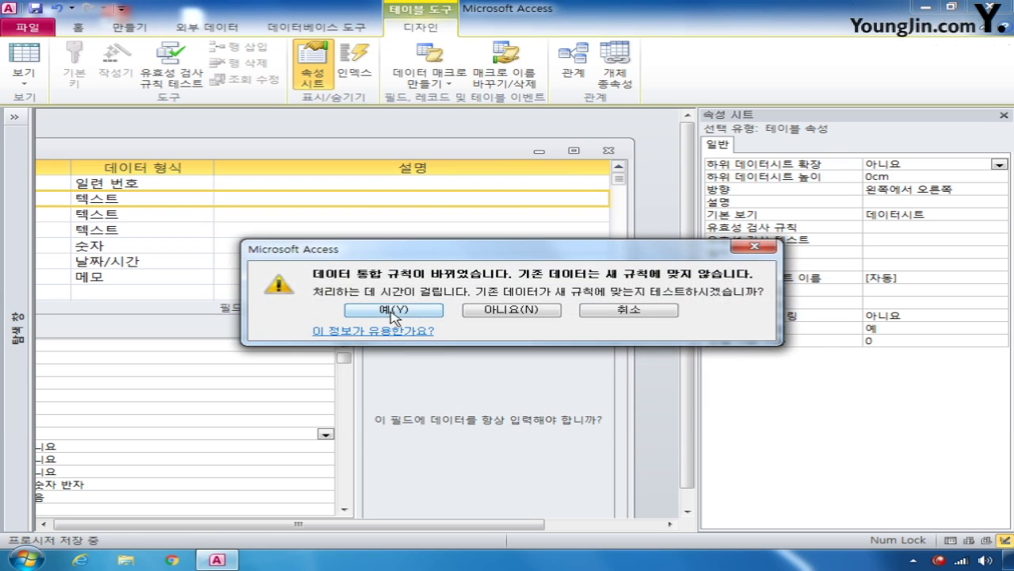
left_click(397, 313)
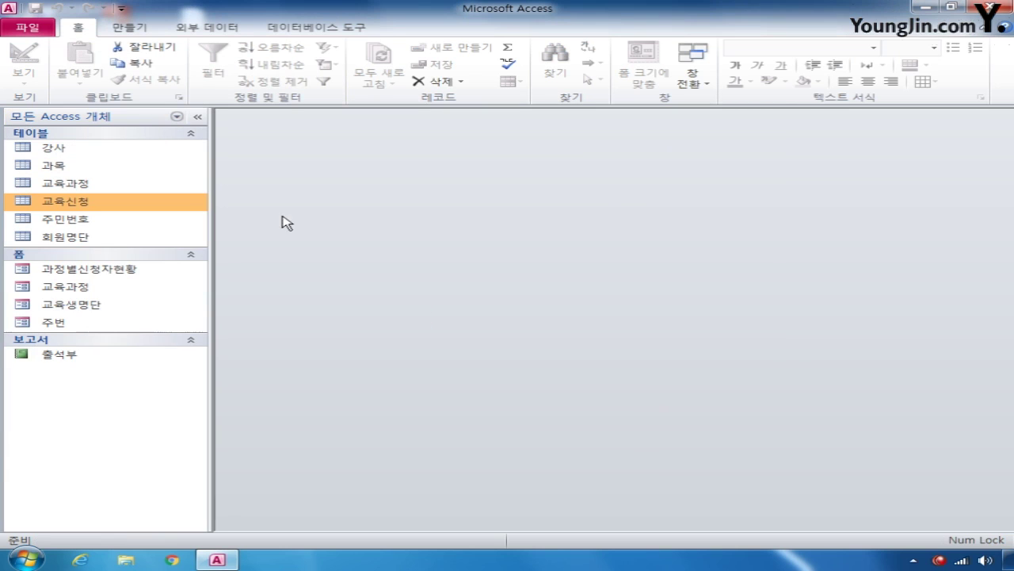
Open the 교육과정 table in design view and set the 과정코드 field's input mask to >AAAA
right_click(115, 184)
left_click(168, 215)
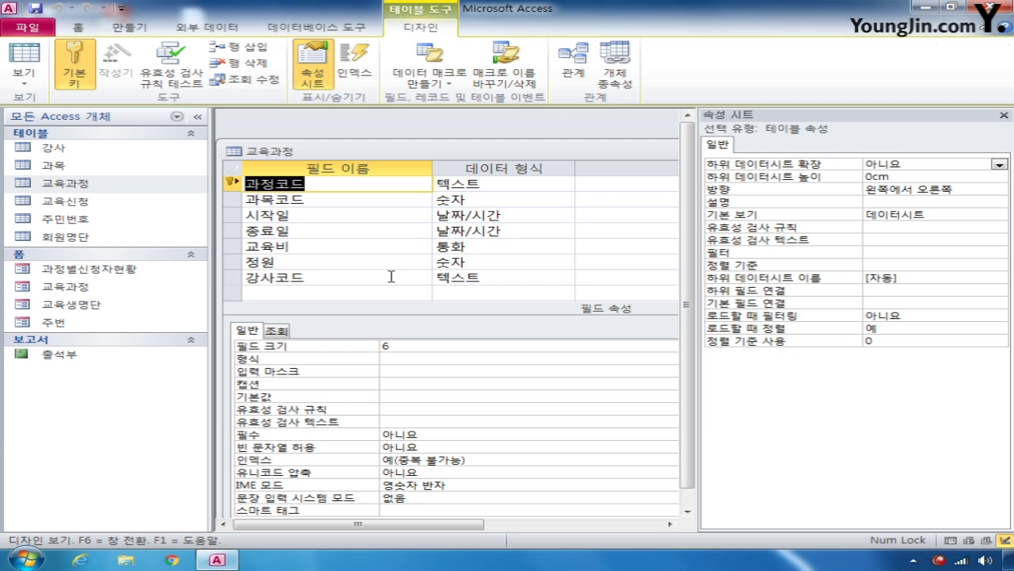
left_click(412, 372)
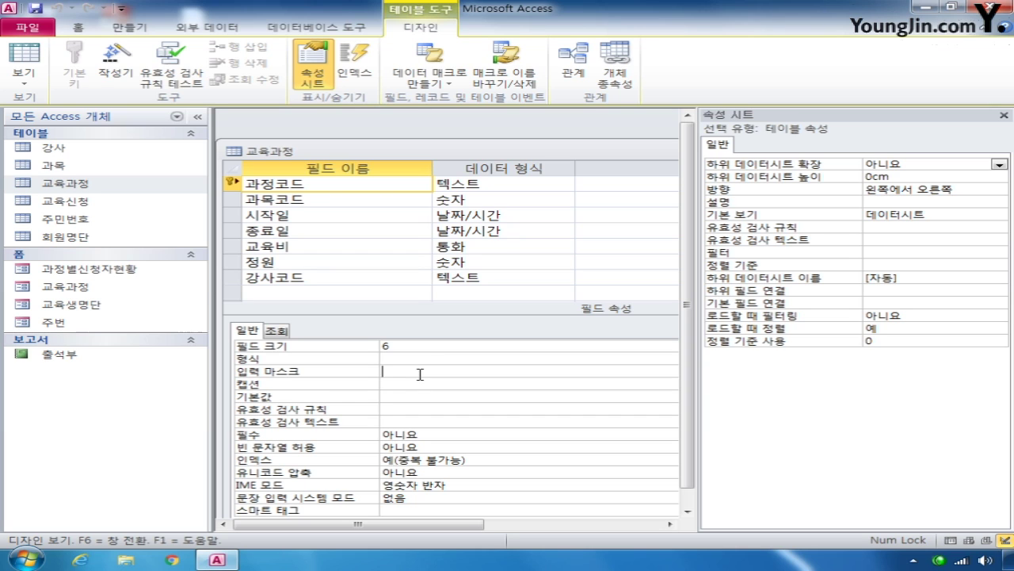
type(">")
type("AAAA")
Set the table-level validation rule of 교육과정 to [시작일]<=[종료일]
left_click(876, 229)
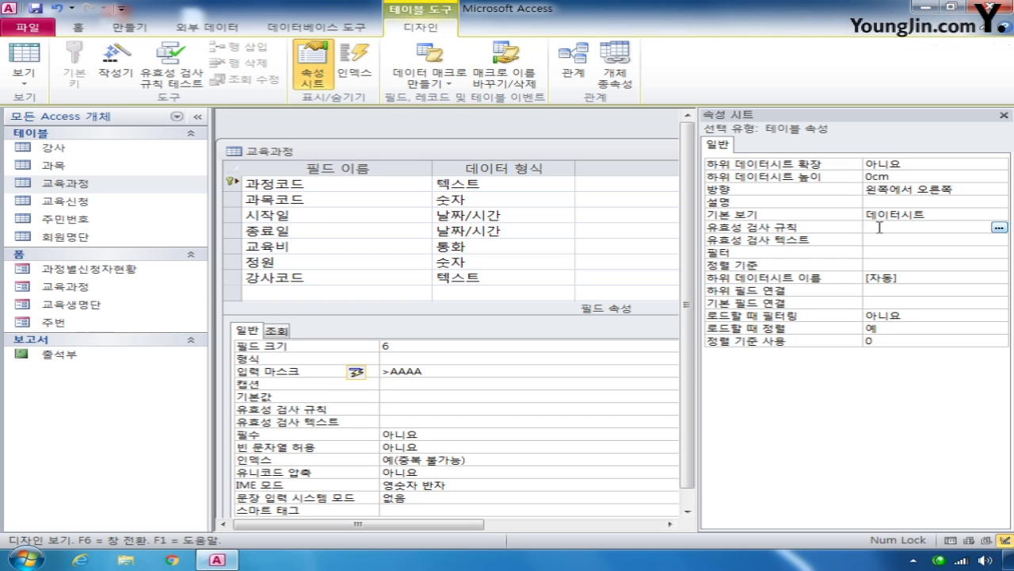
type("[")
type("시작일]<=")
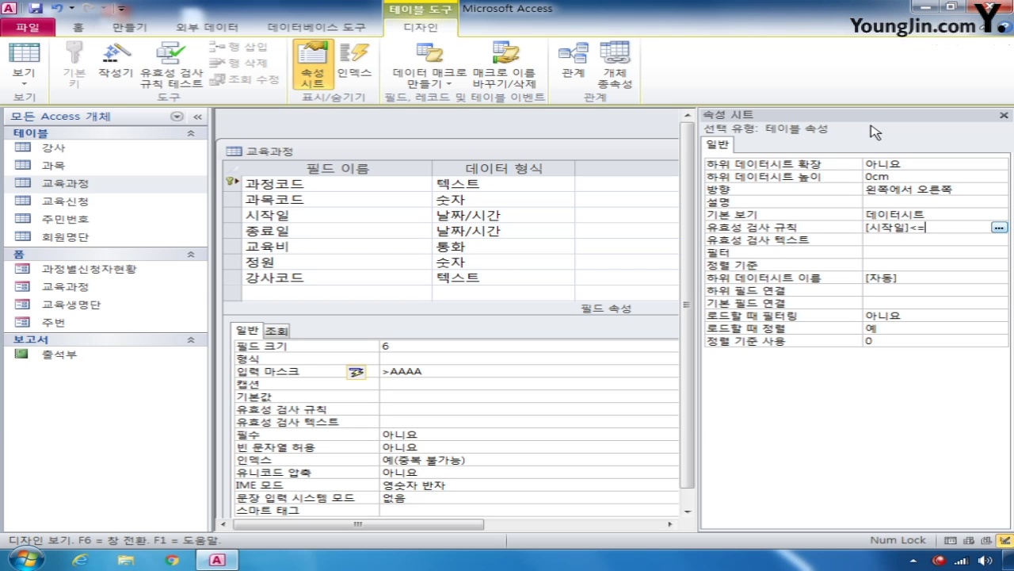
type("[ㅈ")
type("종료일]")
Give the 정원 field the validation rule "between 15 and 25" and the validation text "15이상 25이하의 값만 입력가능"
left_click(236, 265)
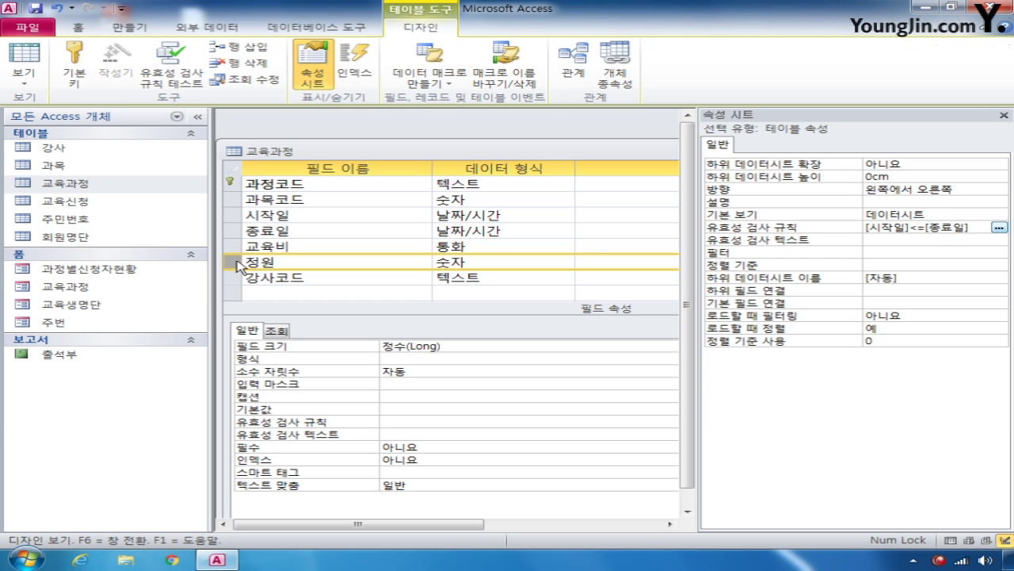
left_click(384, 422)
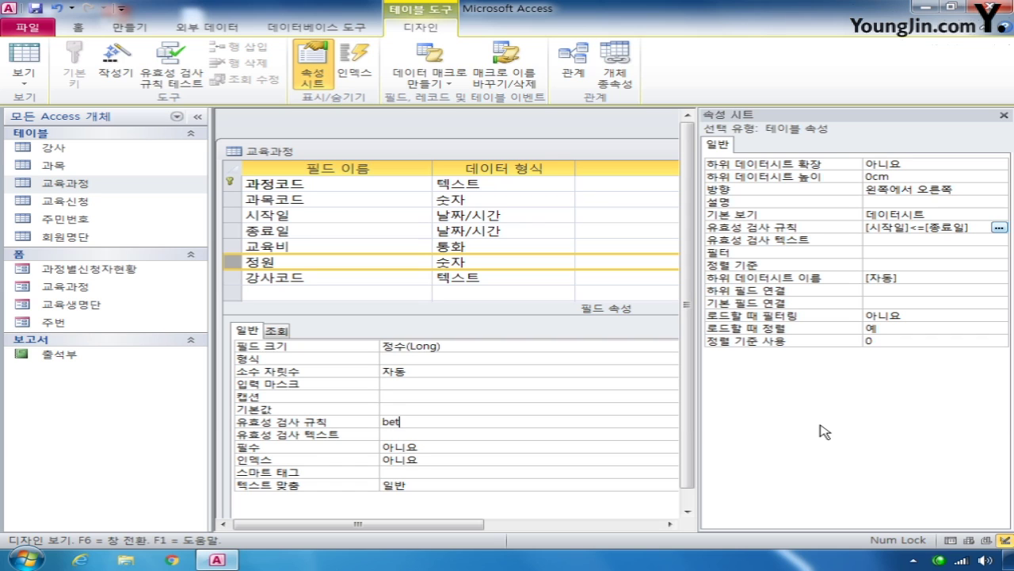
type("ween 15 and 25")
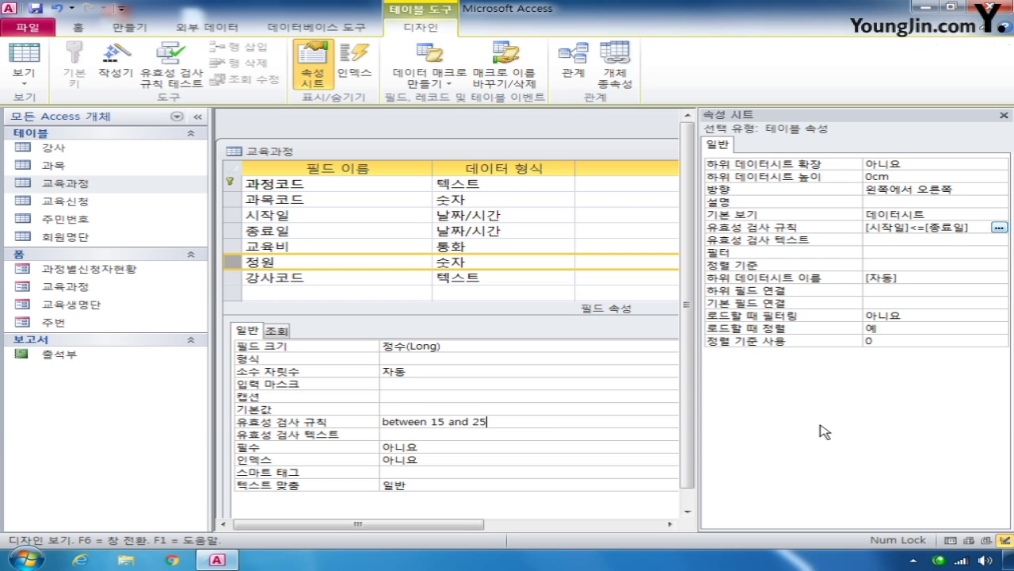
key("Return")
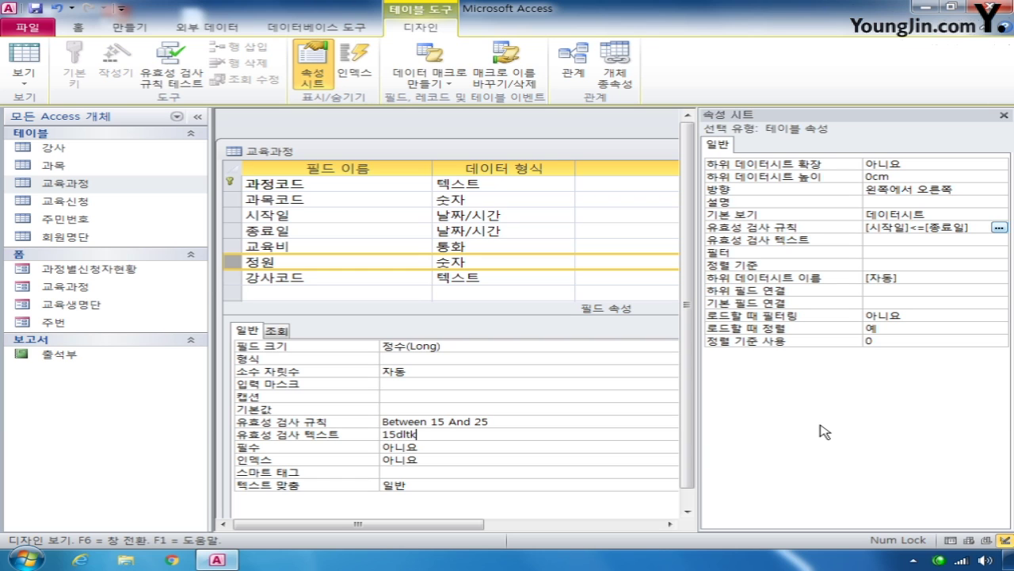
type("15이상 25이하의")
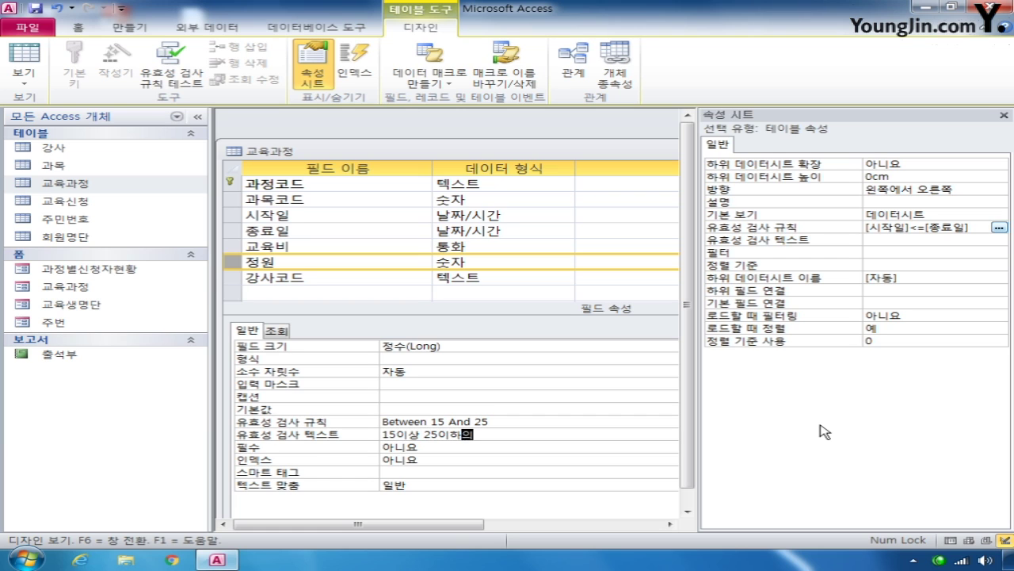
type(" 값만 입력가능")
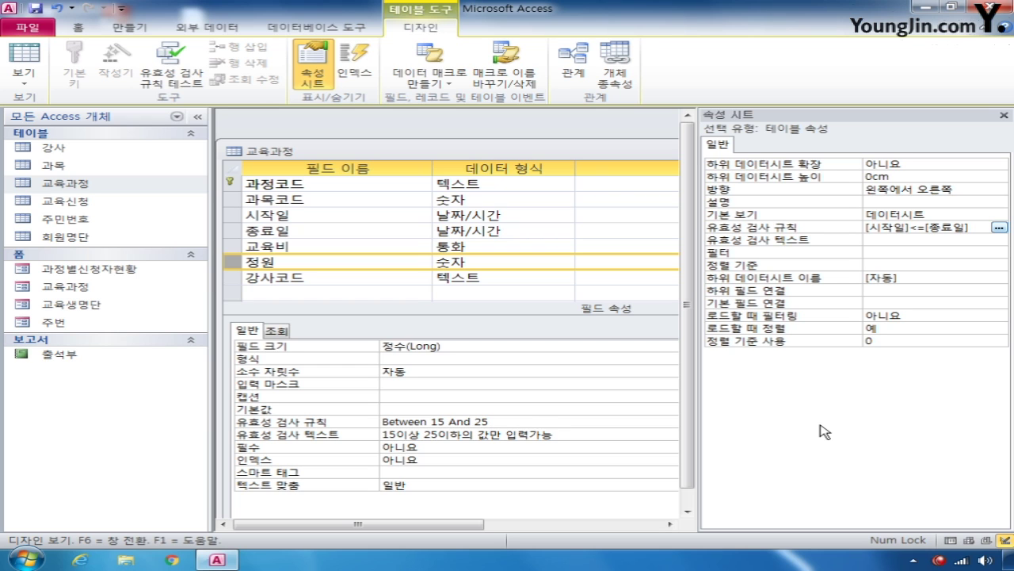
Close the 교육과정 table, saving its design changes and testing the existing data against the new rules
left_click_drag(573, 154, 262, 164)
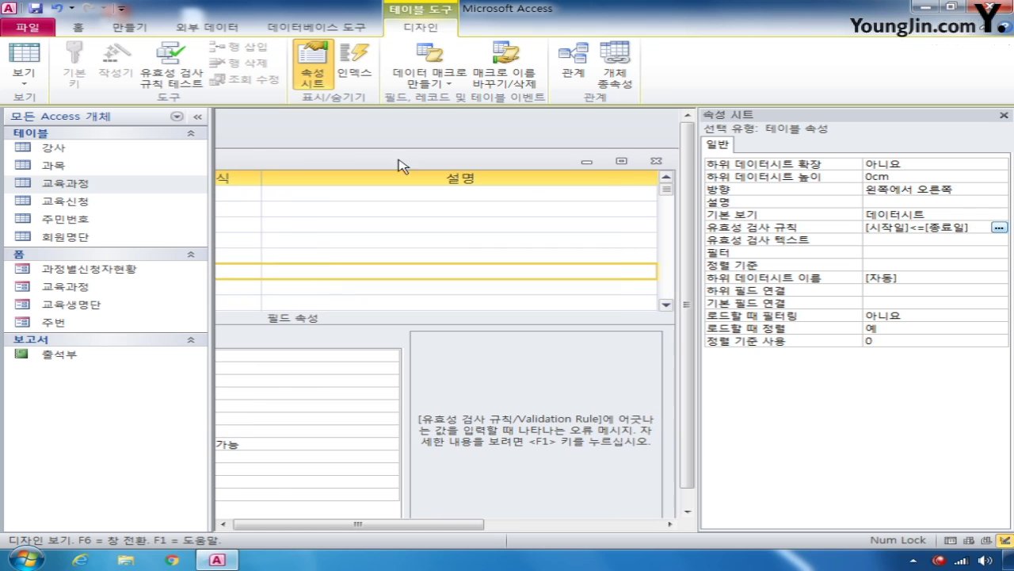
left_click(656, 161)
left_click(342, 316)
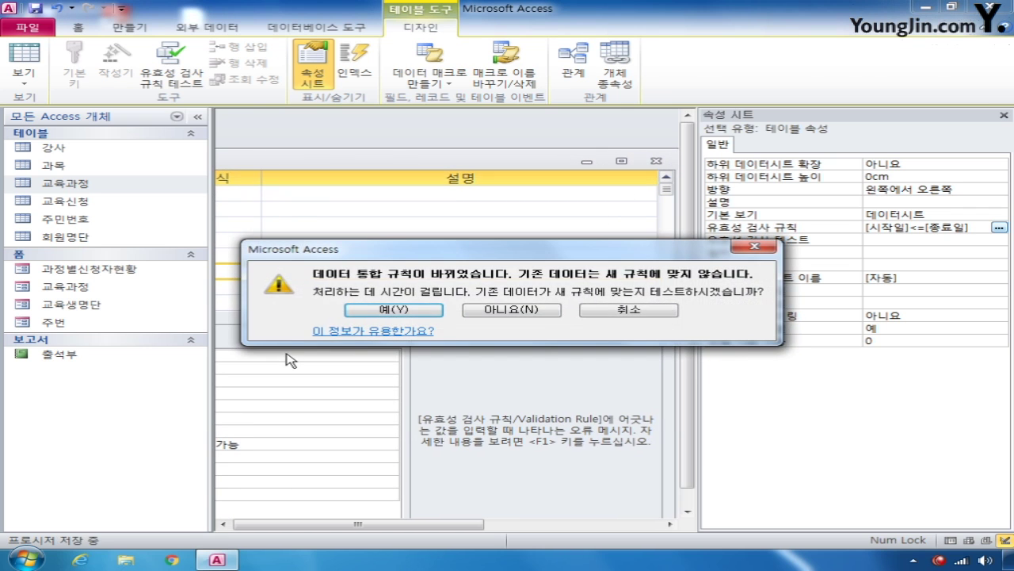
left_click(388, 310)
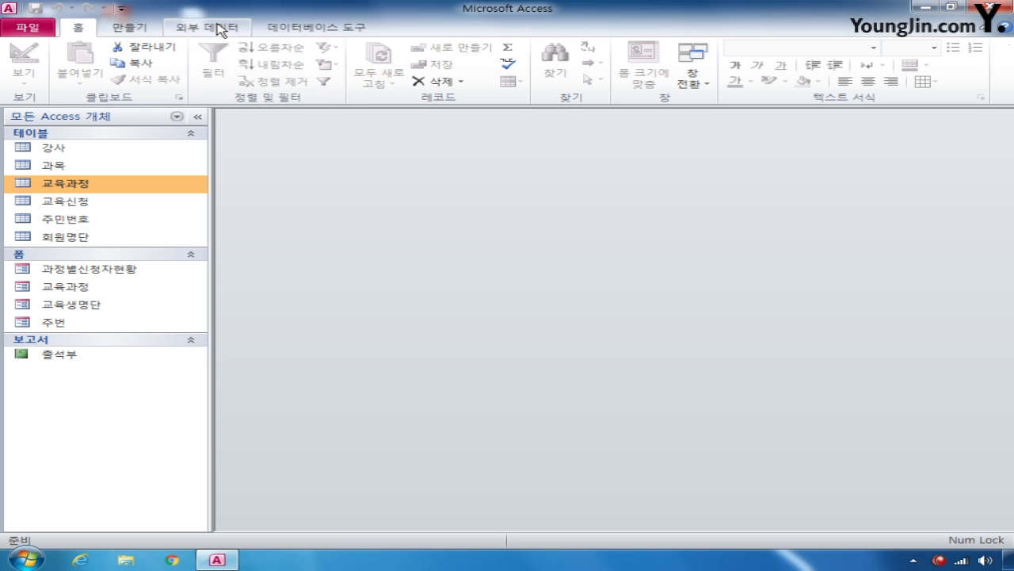
Start an Excel import of 인적사항.xlsx from the 모의고사 folder, appending its records to the 강사 table
left_click(221, 29)
left_click(174, 60)
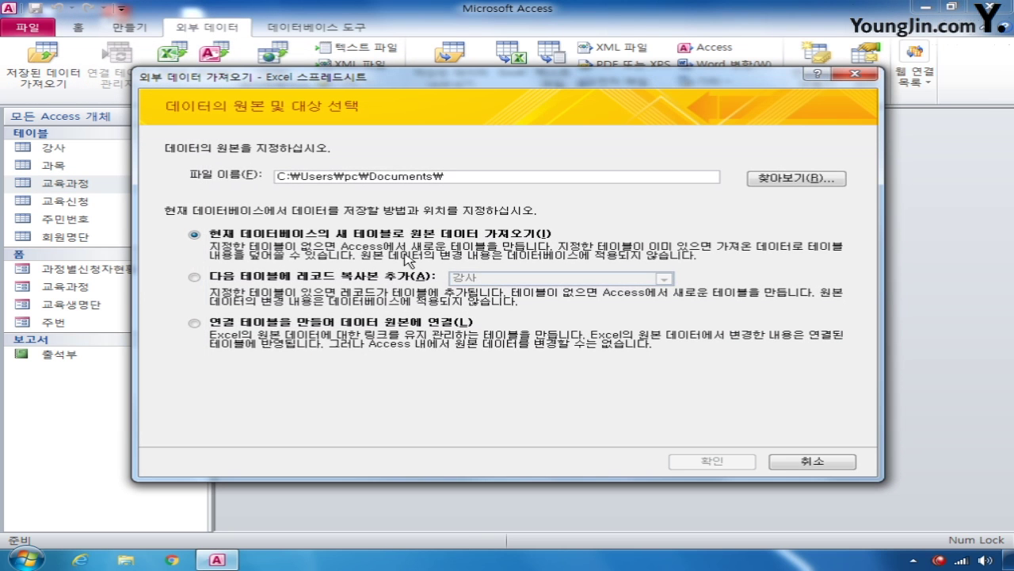
left_click(785, 178)
left_click(437, 270)
left_click(720, 419)
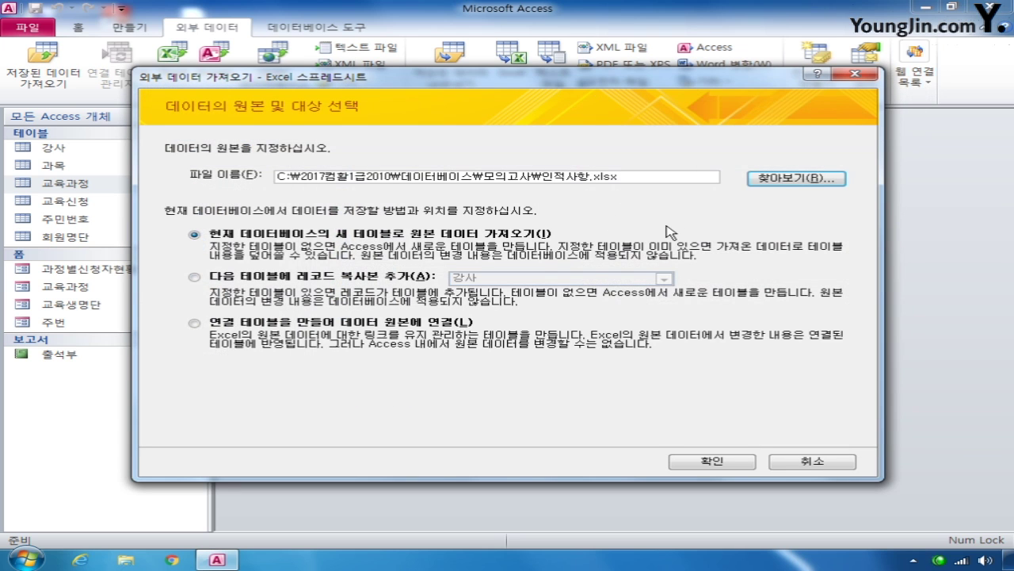
left_click(306, 279)
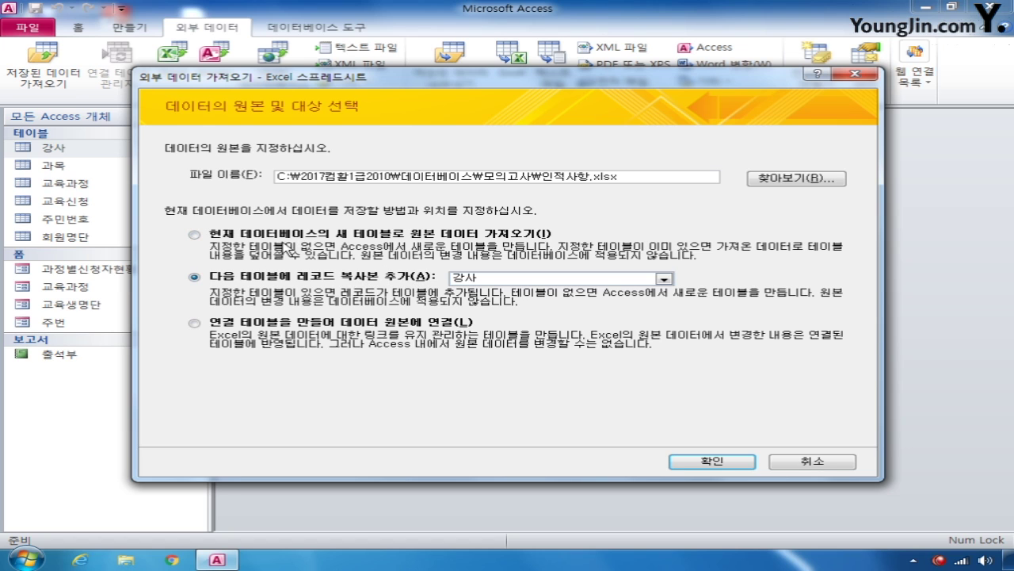
left_click(712, 462)
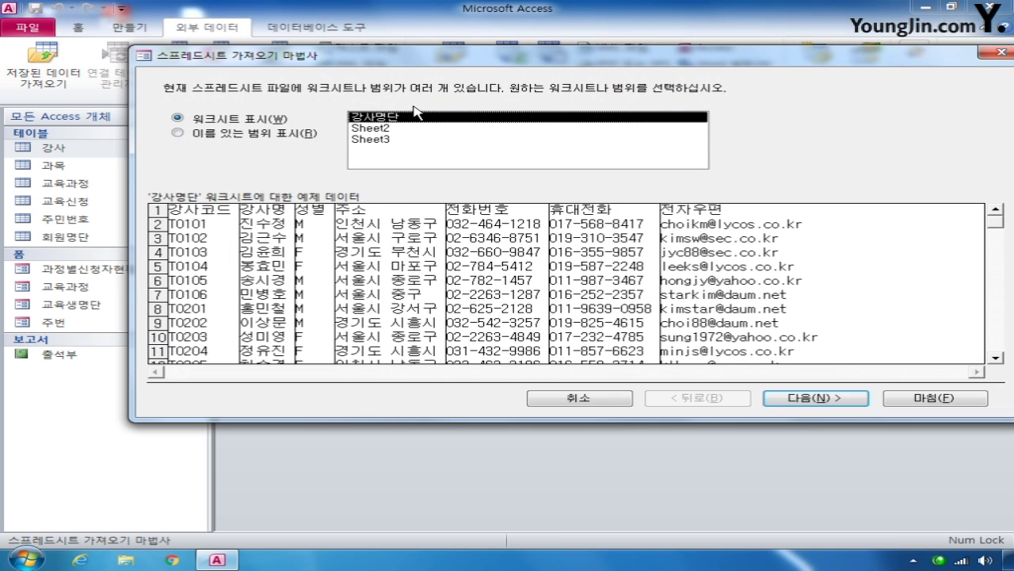
Go through the import wizard with the 강사명단 worksheet up to the 강사 target table, and cancel the import
left_click_drag(488, 62, 440, 62)
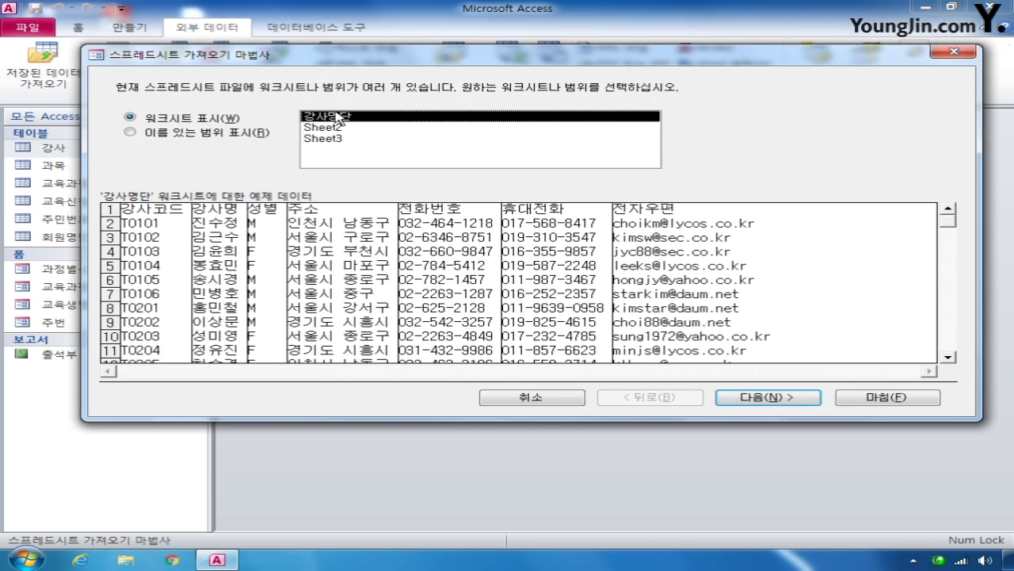
left_click(754, 398)
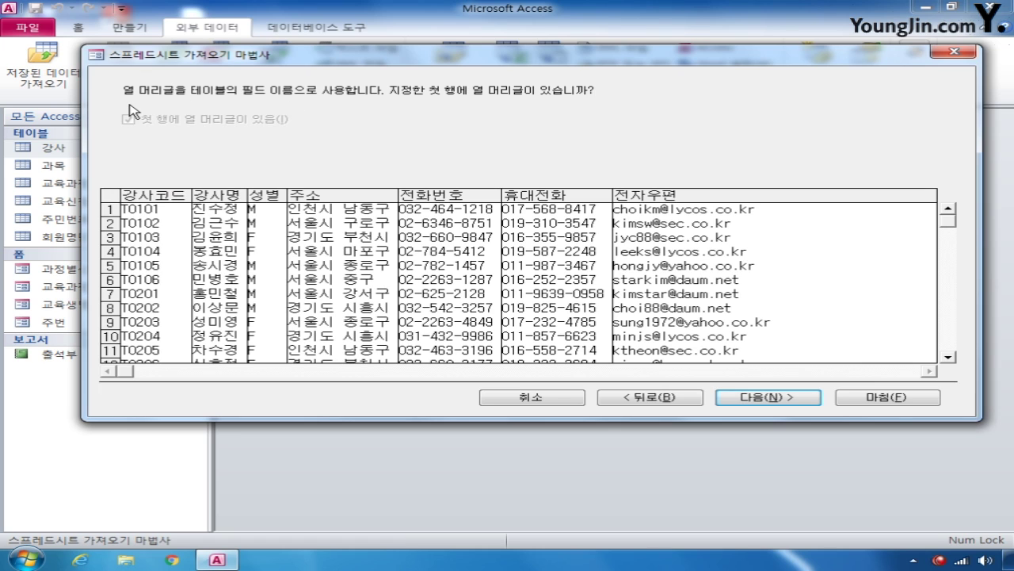
left_click(793, 400)
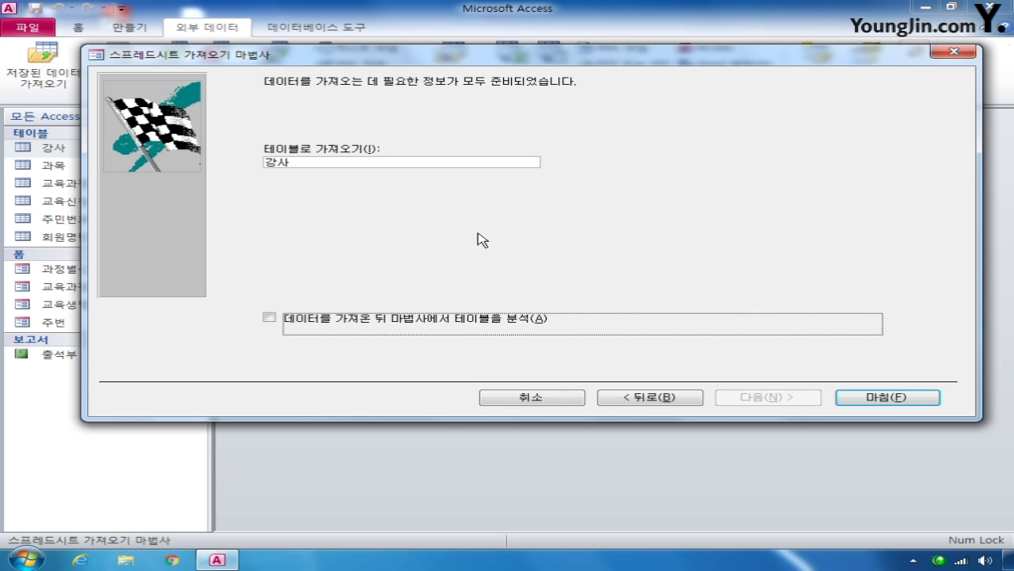
left_click(526, 399)
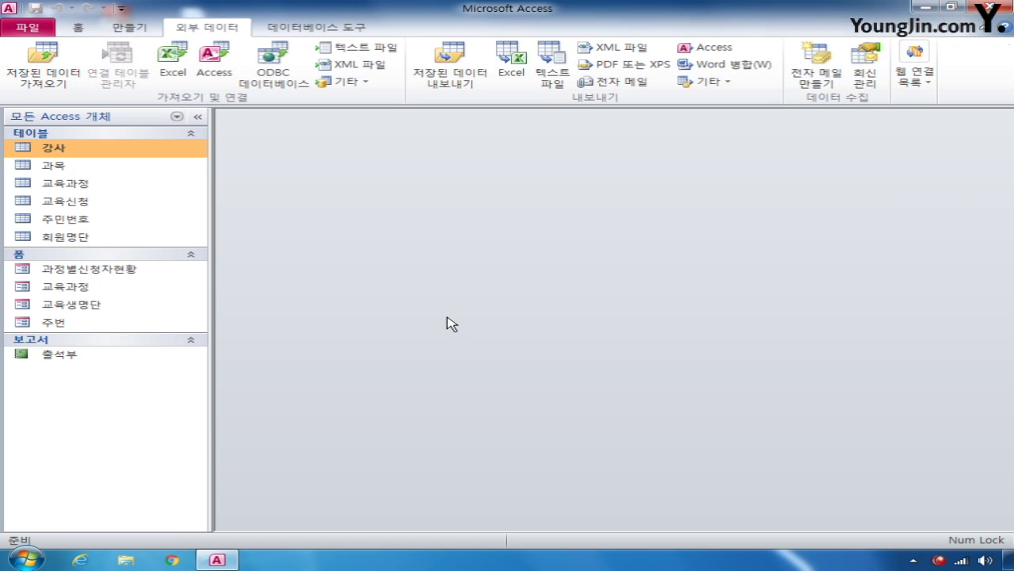
left_click(173, 59)
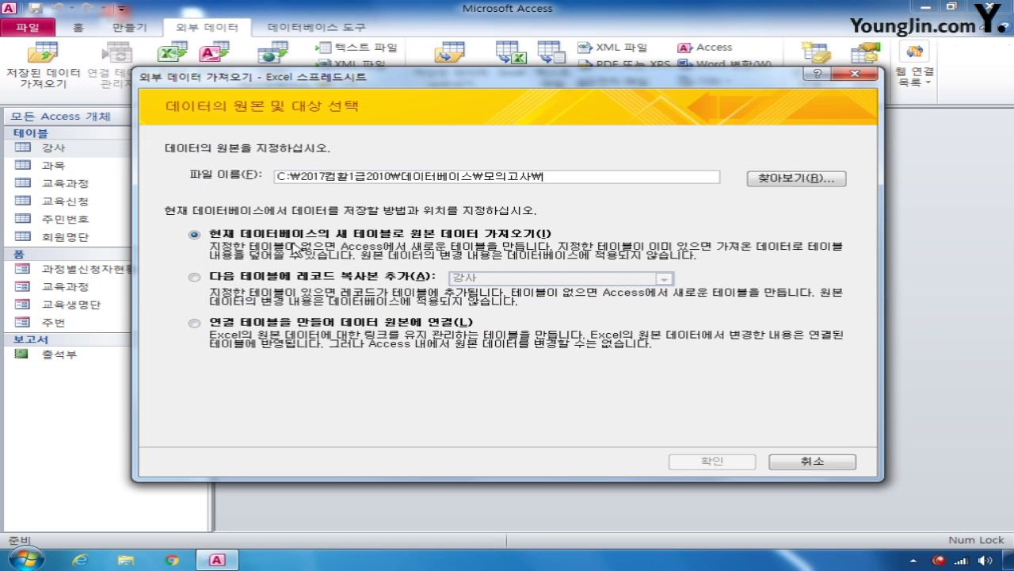
left_click(754, 183)
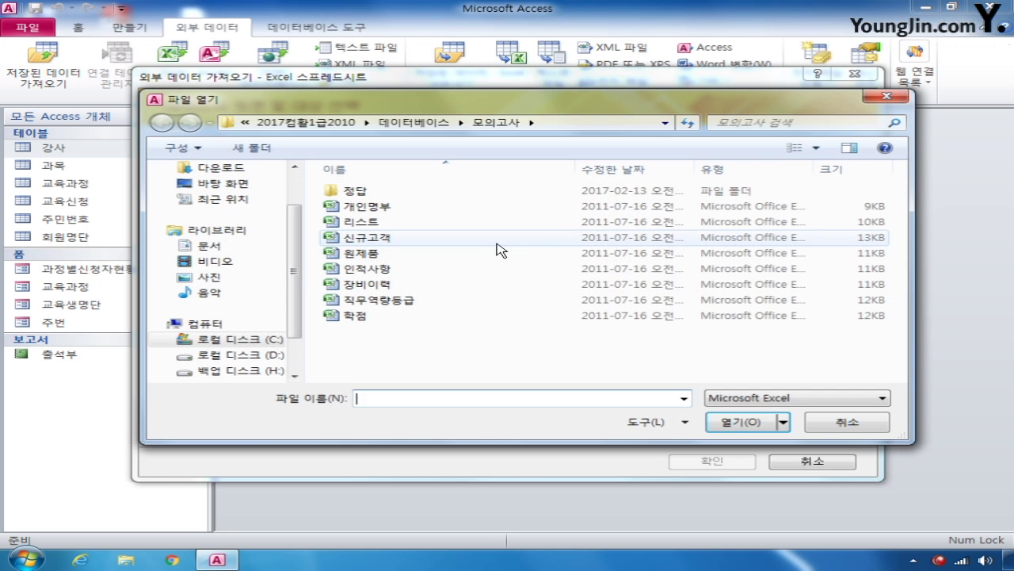
double_click(388, 267)
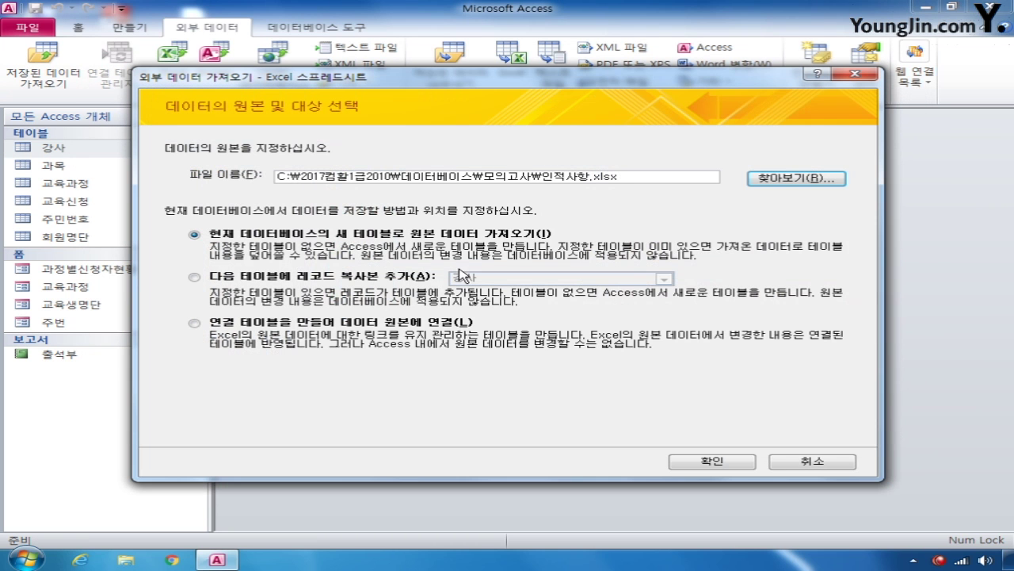
left_click(724, 461)
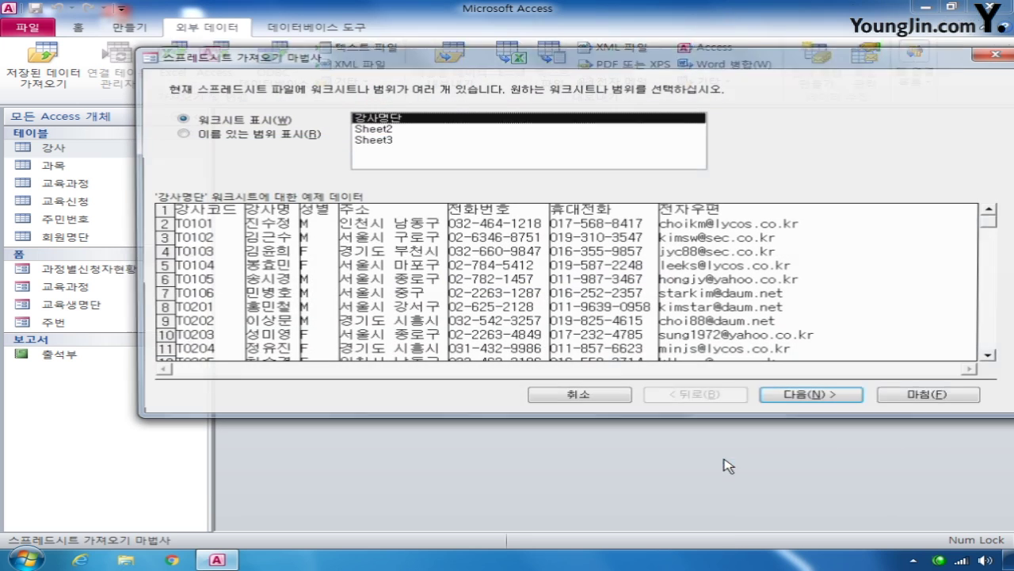
left_click(818, 398)
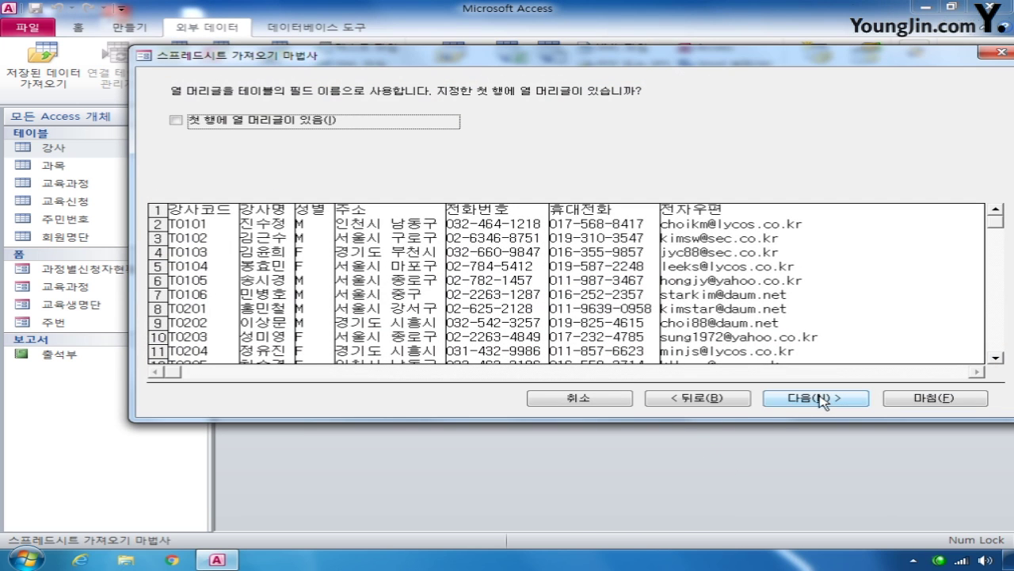
left_click(284, 125)
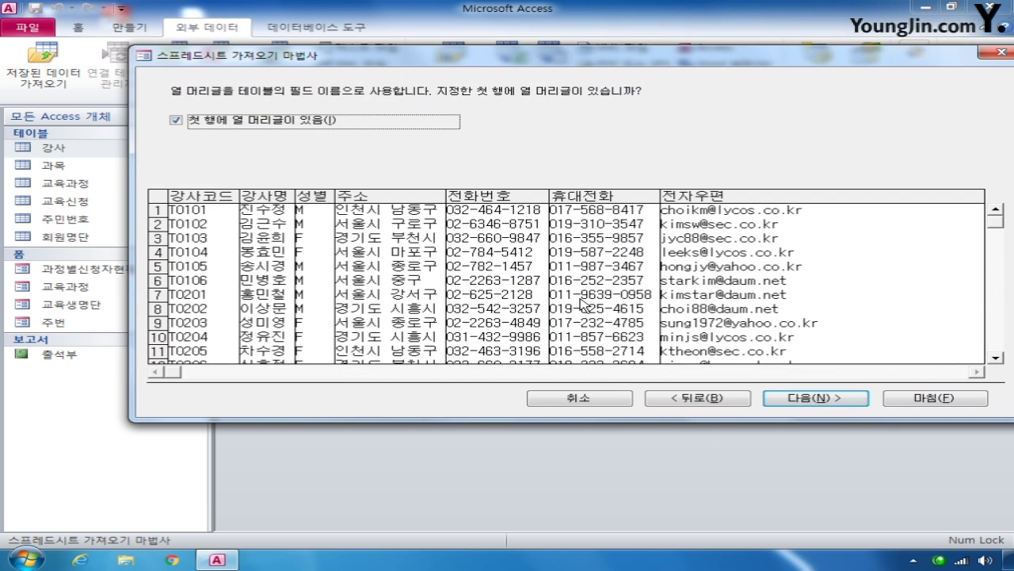
left_click_drag(644, 60, 578, 68)
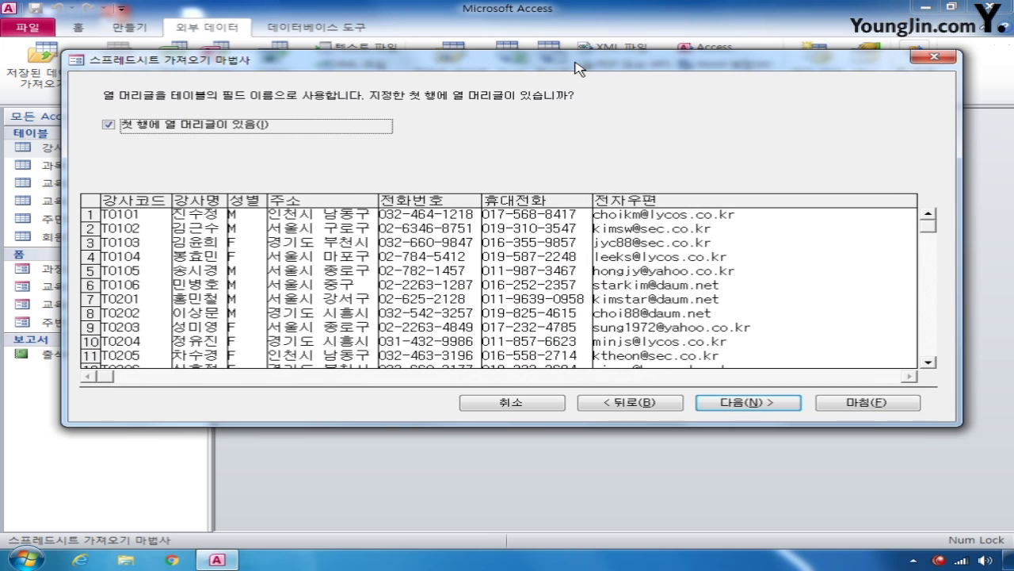
left_click(780, 404)
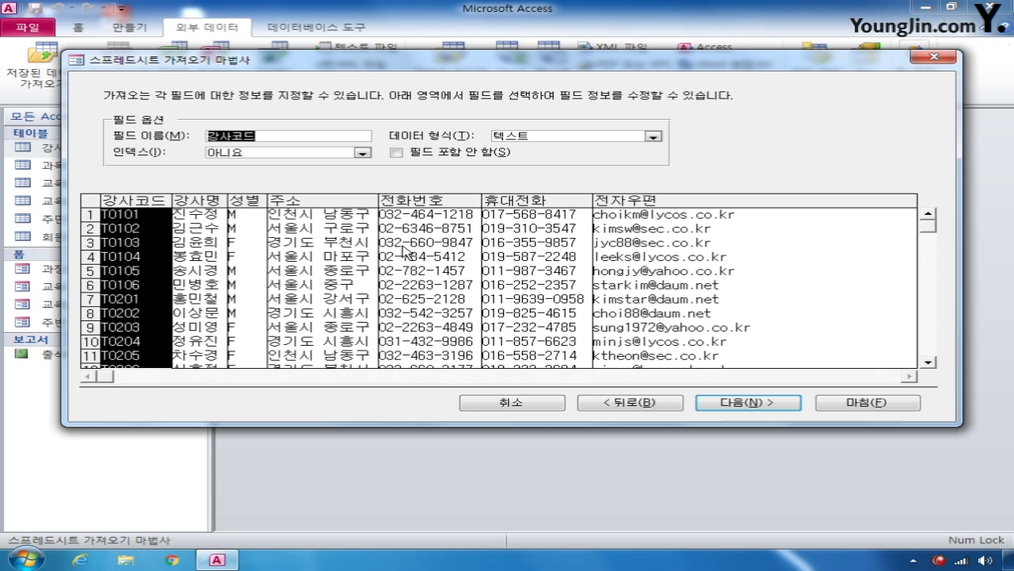
left_click(765, 408)
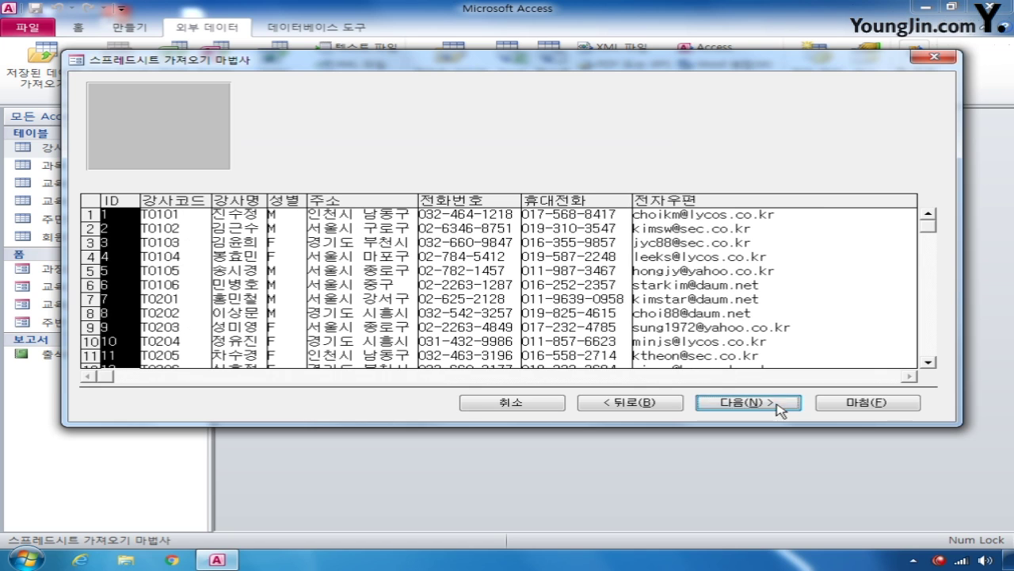
left_click(291, 162)
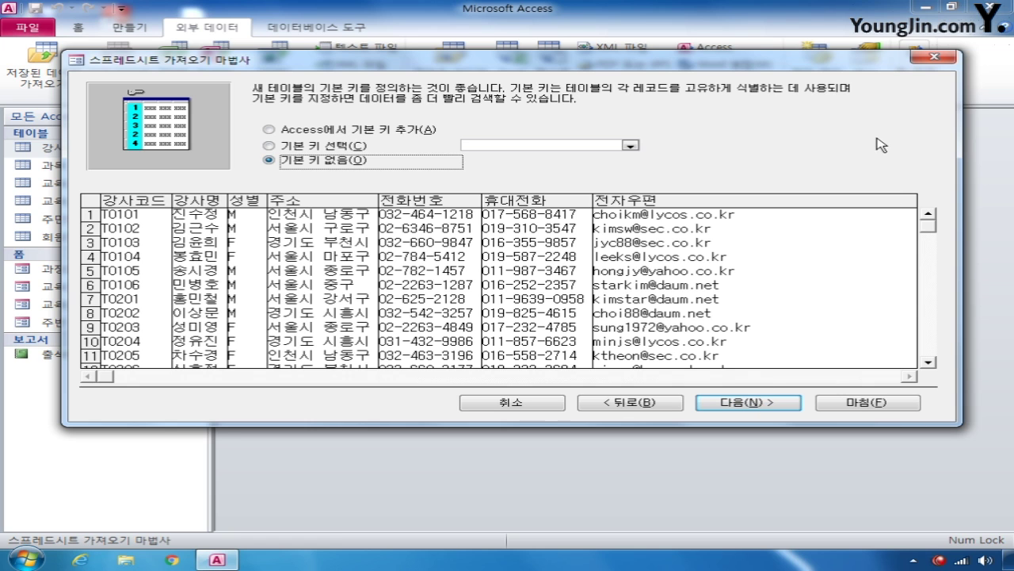
left_click(935, 57)
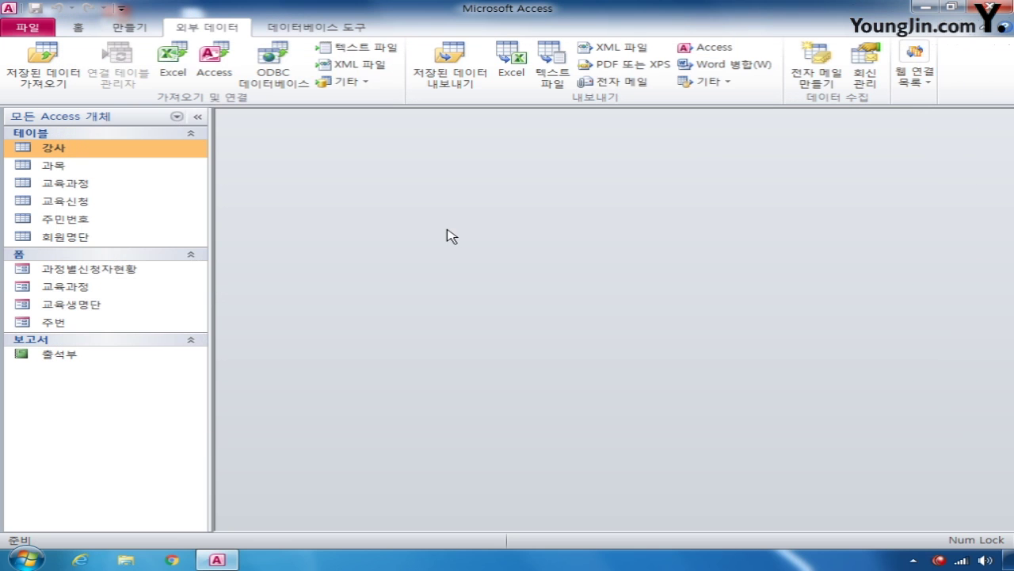
Open the 강사 table in datasheet view to check its existing records, and close it
double_click(60, 148)
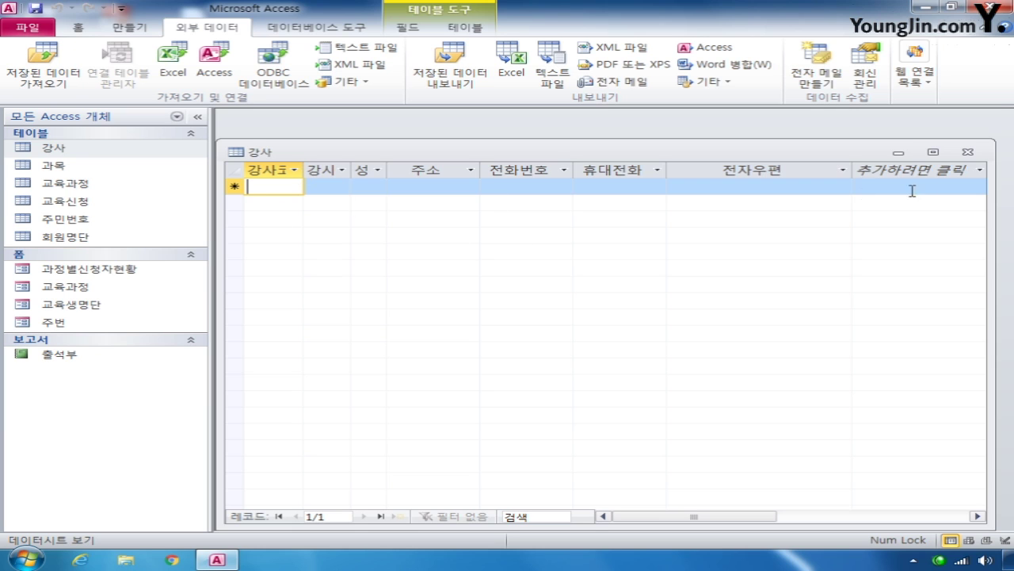
left_click(967, 151)
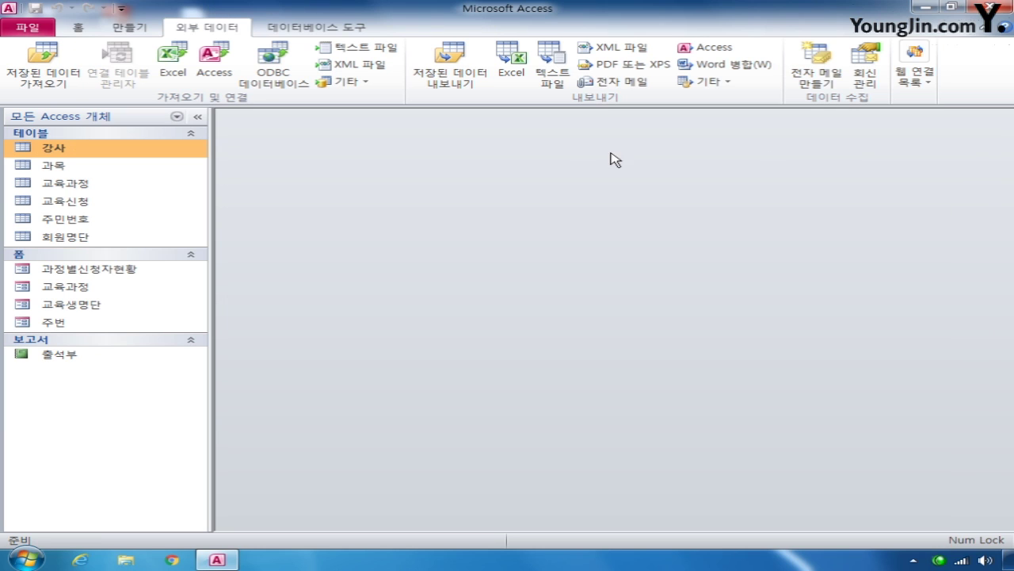
Start an Excel import of 인적사항.xlsx from the 모의고사 folder, with the source data going into a new table
left_click(173, 52)
left_click(315, 281)
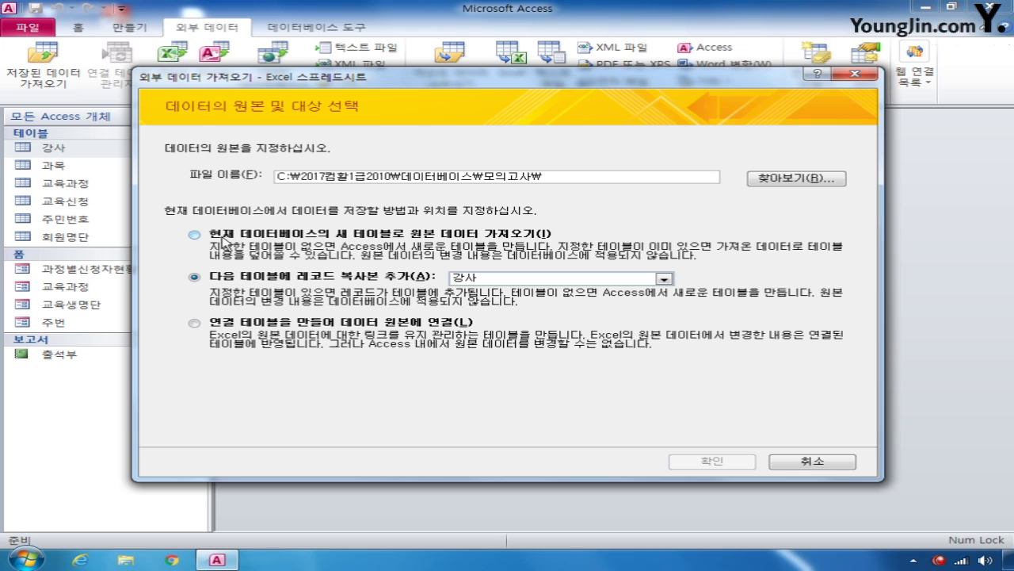
left_click(194, 235)
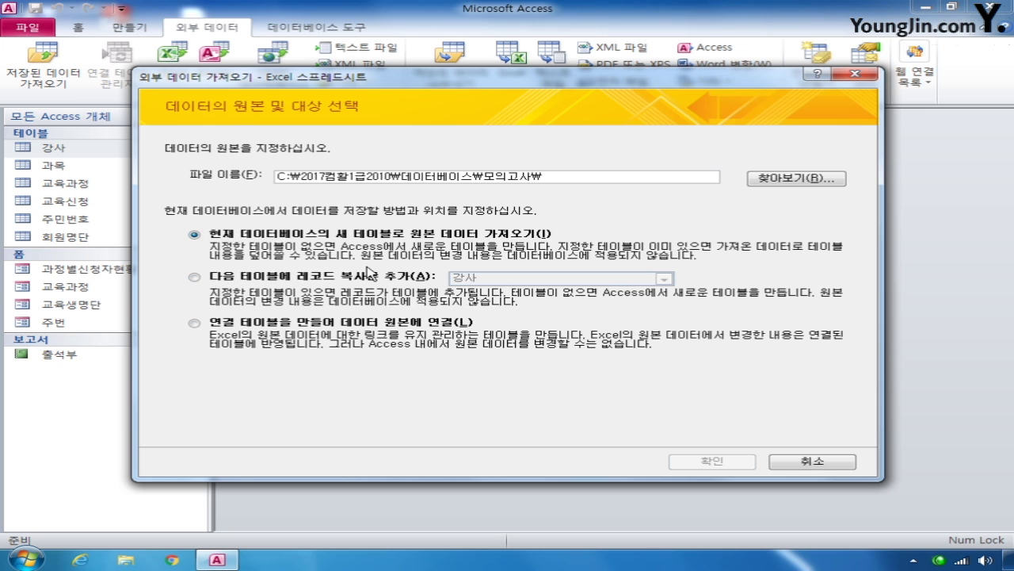
left_click(796, 178)
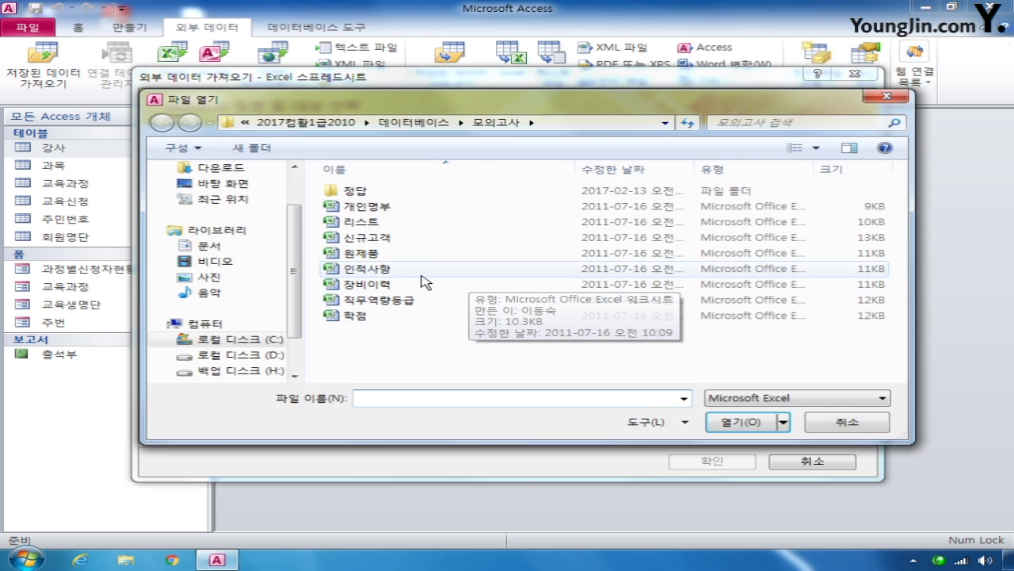
left_click(379, 270)
double_click(379, 269)
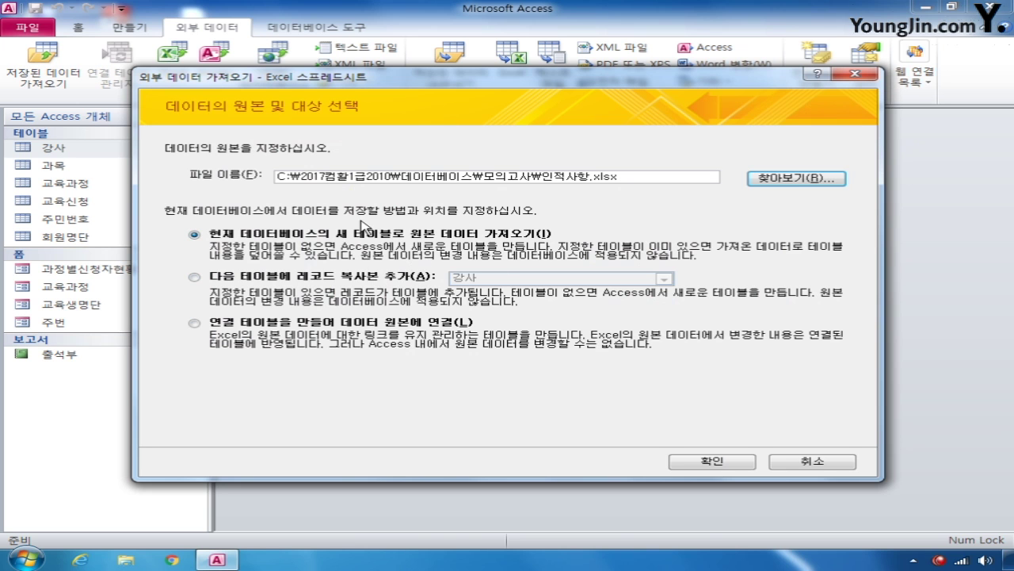
left_click(714, 461)
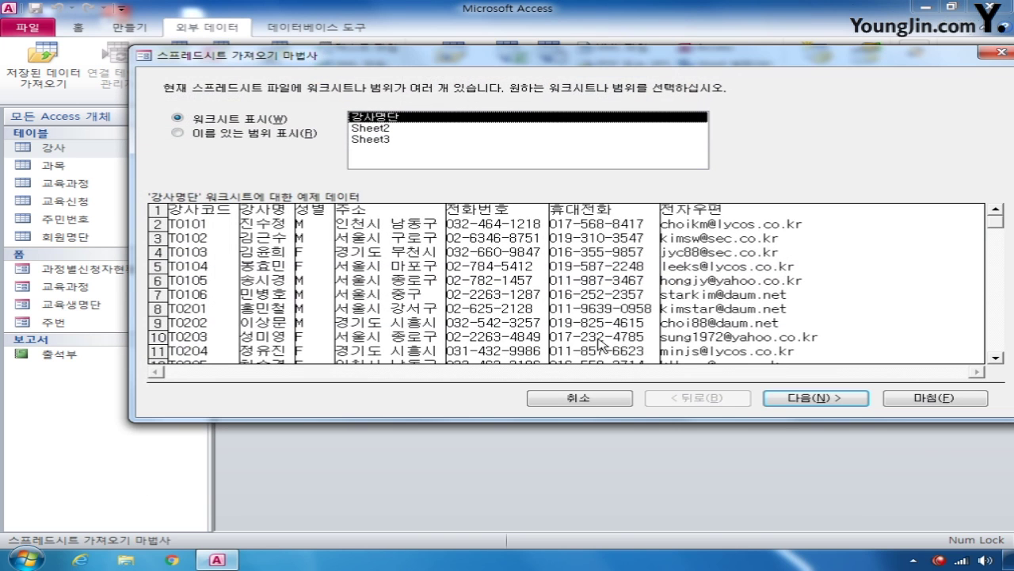
Import the 강사명단 worksheet with its first row as column headings, default field options and no primary key
left_click(819, 399)
left_click(208, 120)
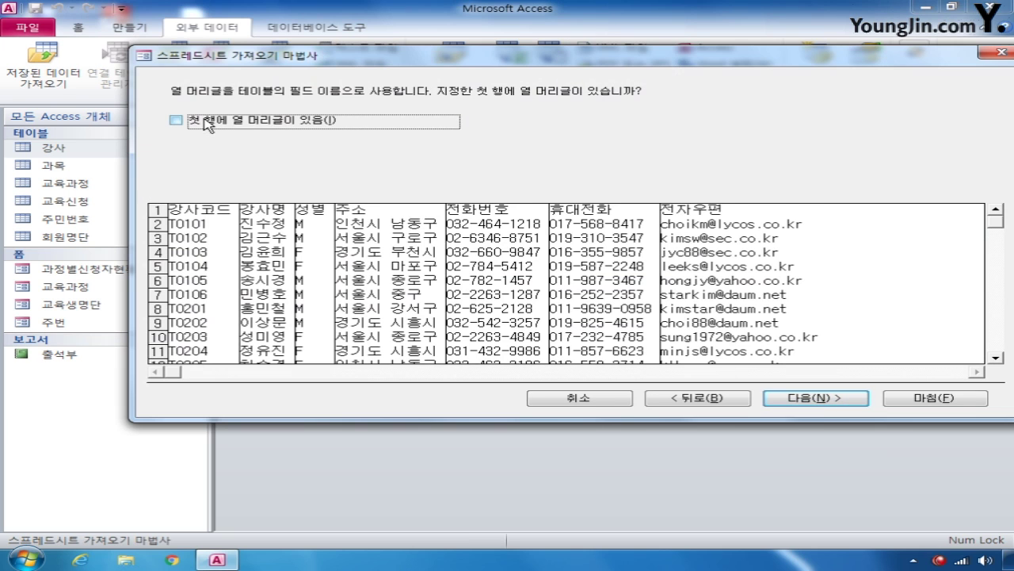
left_click(846, 401)
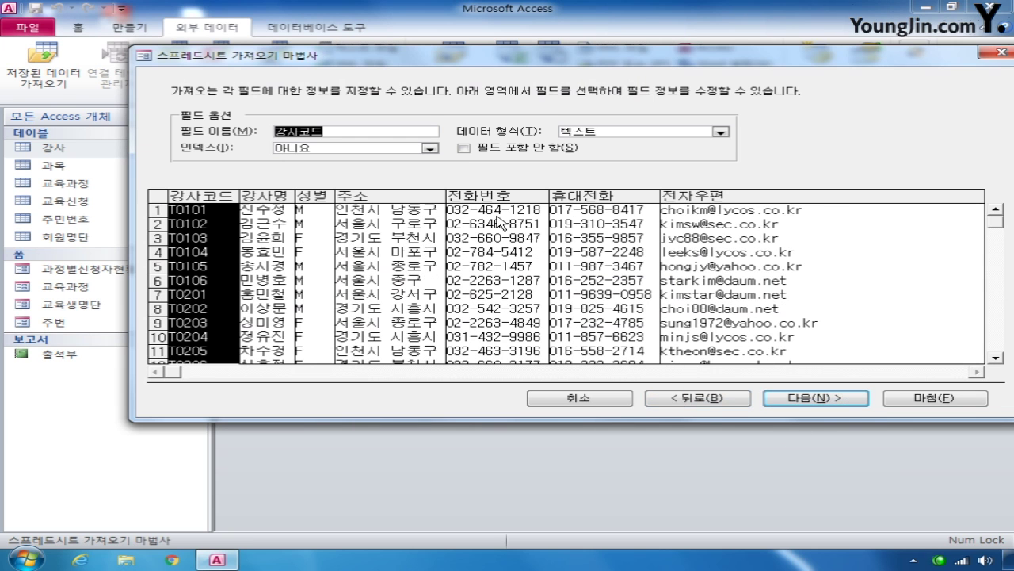
left_click(838, 403)
key("alt+o")
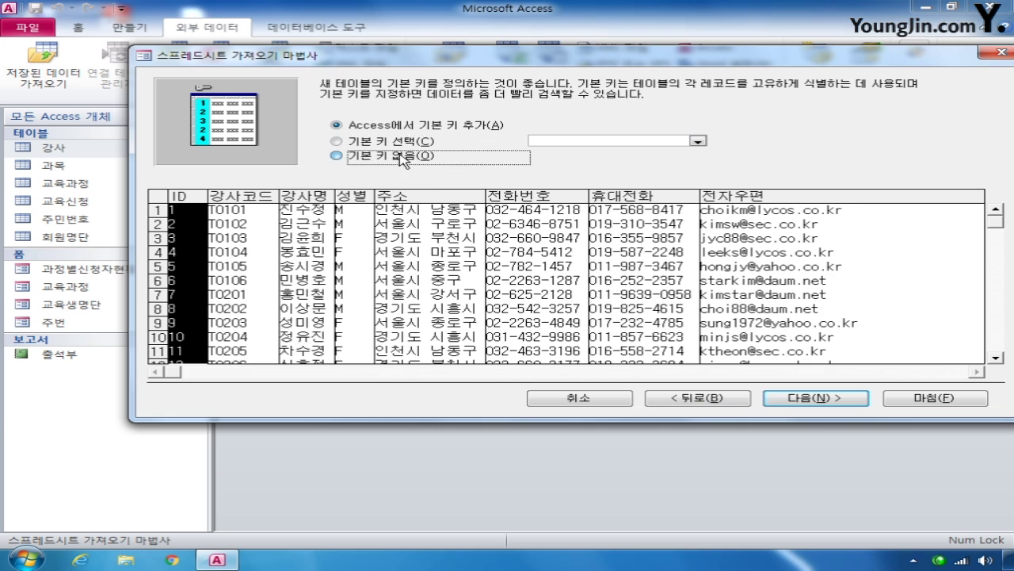
left_click(832, 401)
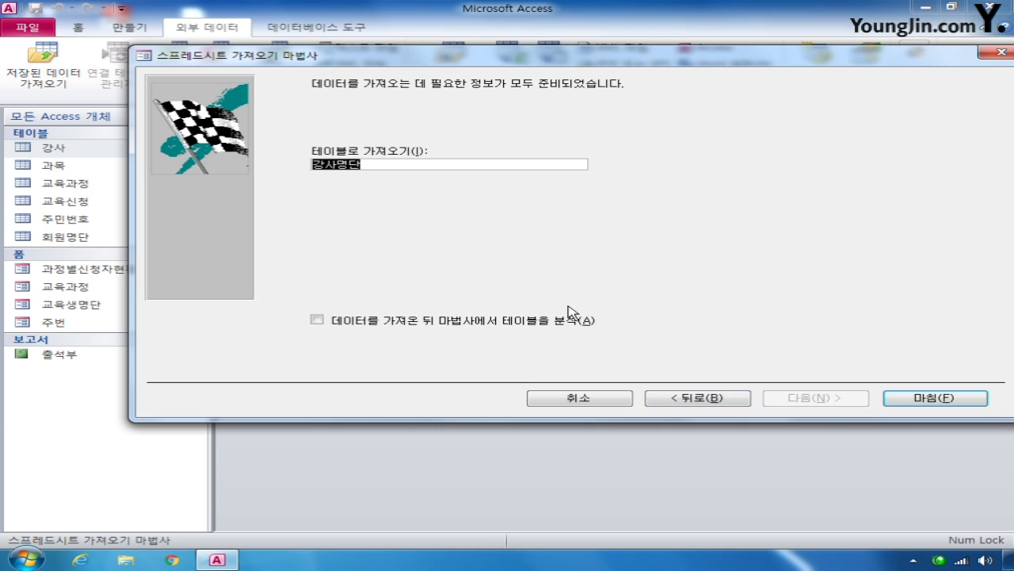
Finish the import into the table name 강사, overwriting the existing table without saving the import steps, and check the imported records
left_click_drag(337, 164, 495, 168)
key("BackSpace")
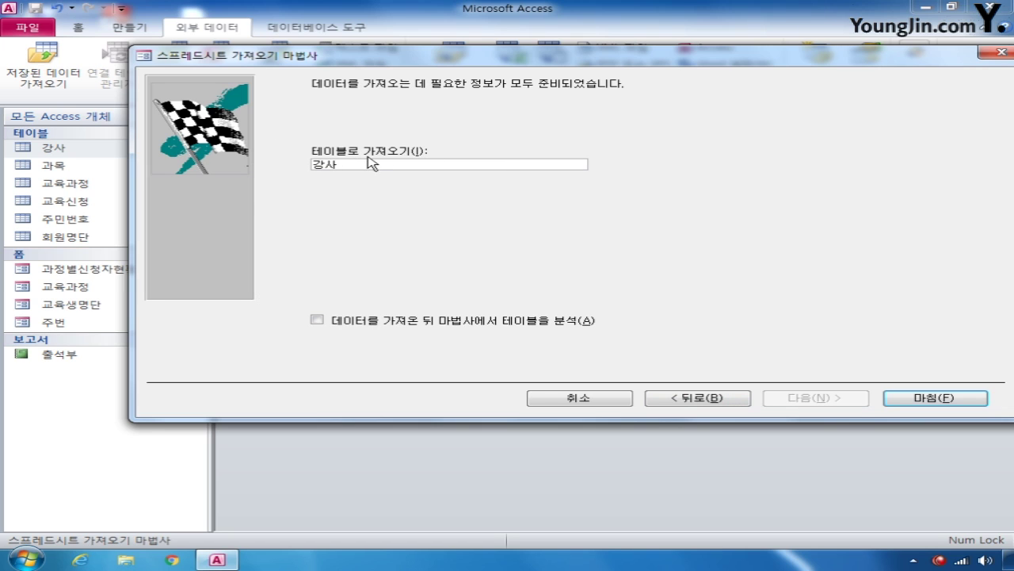
left_click(911, 401)
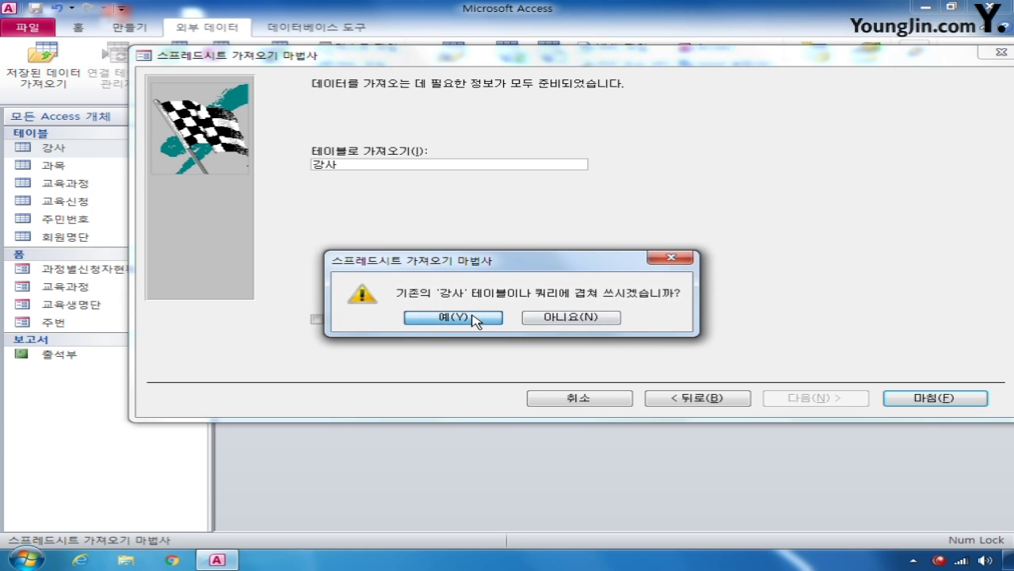
left_click(454, 317)
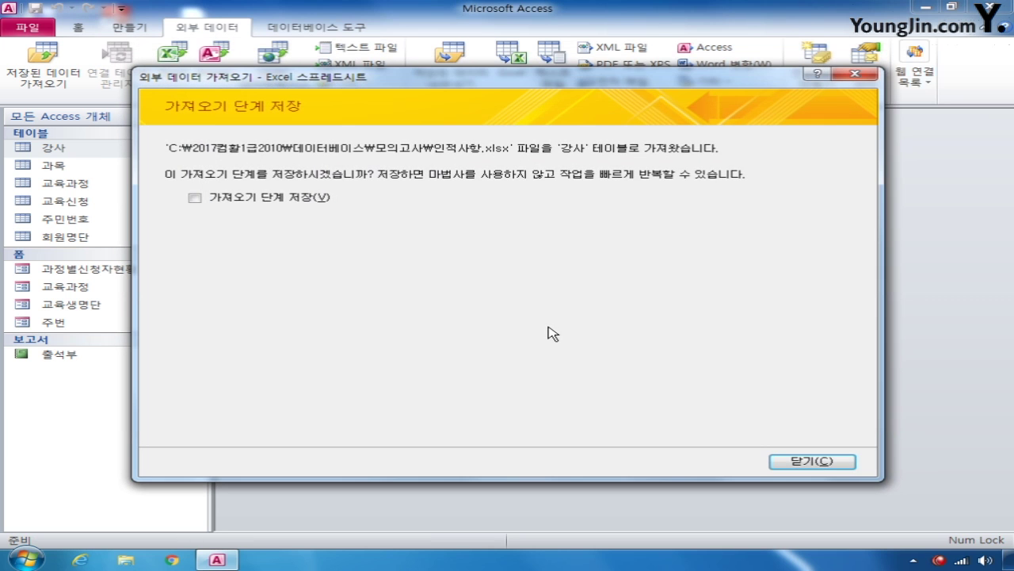
left_click(812, 461)
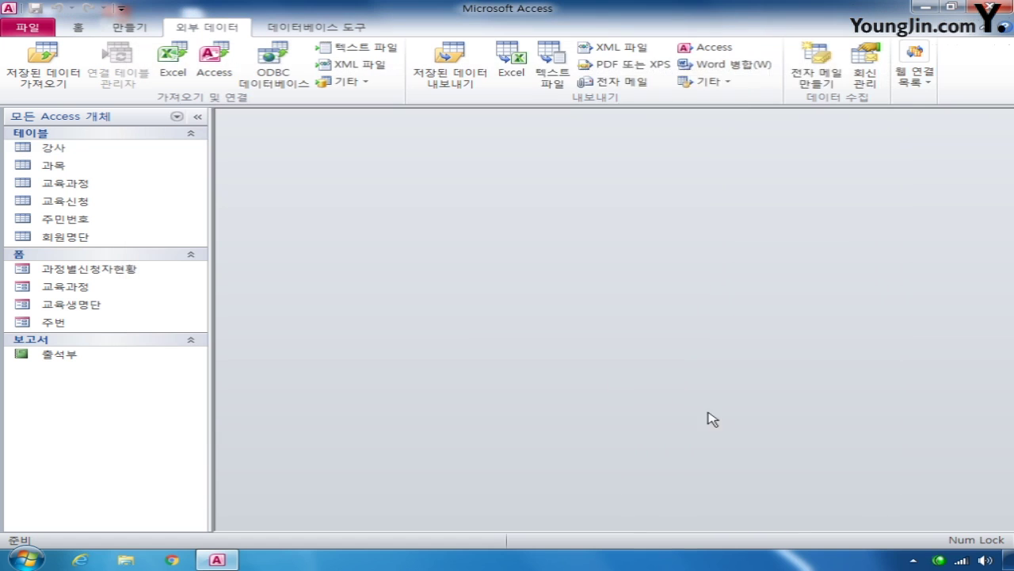
double_click(77, 149)
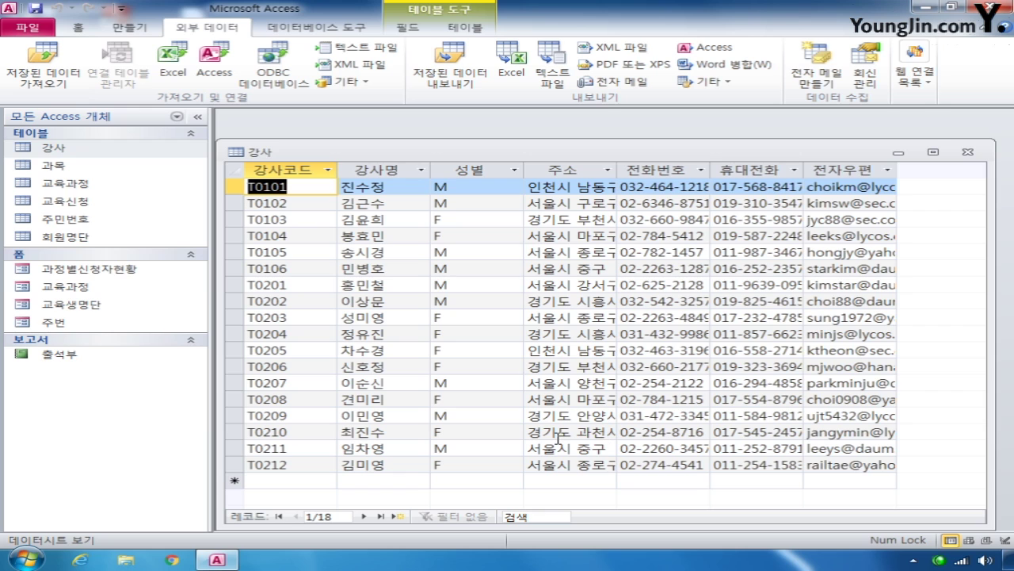
left_click(968, 151)
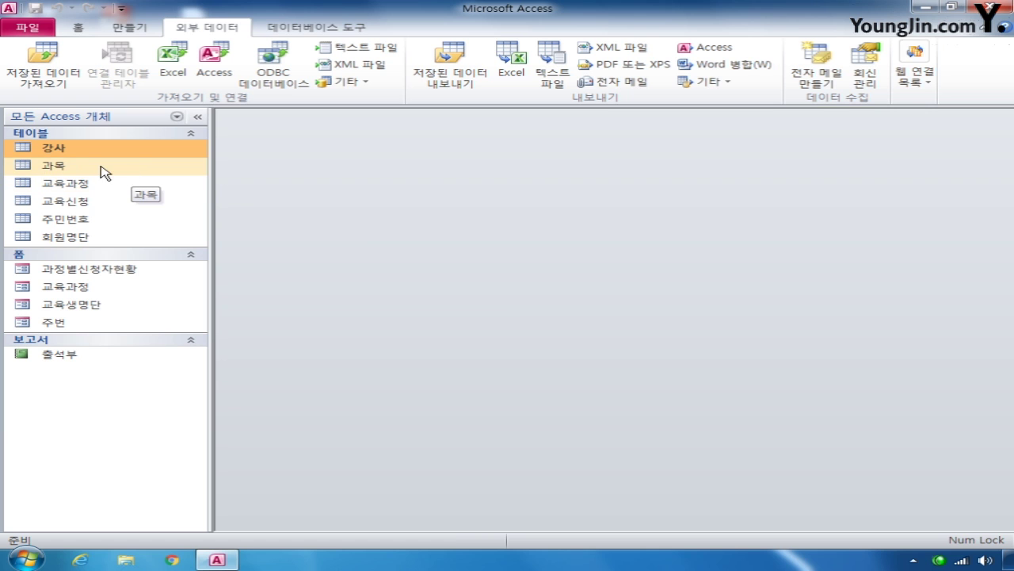
Open the 교육과정 table in design view and collapse the navigation pane
right_click(80, 183)
left_click(136, 209)
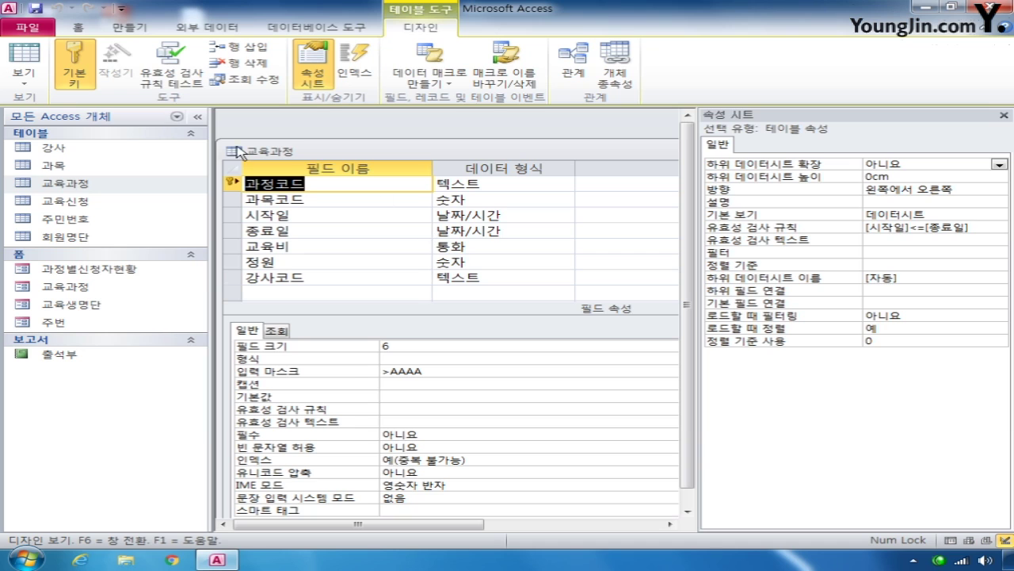
left_click(197, 116)
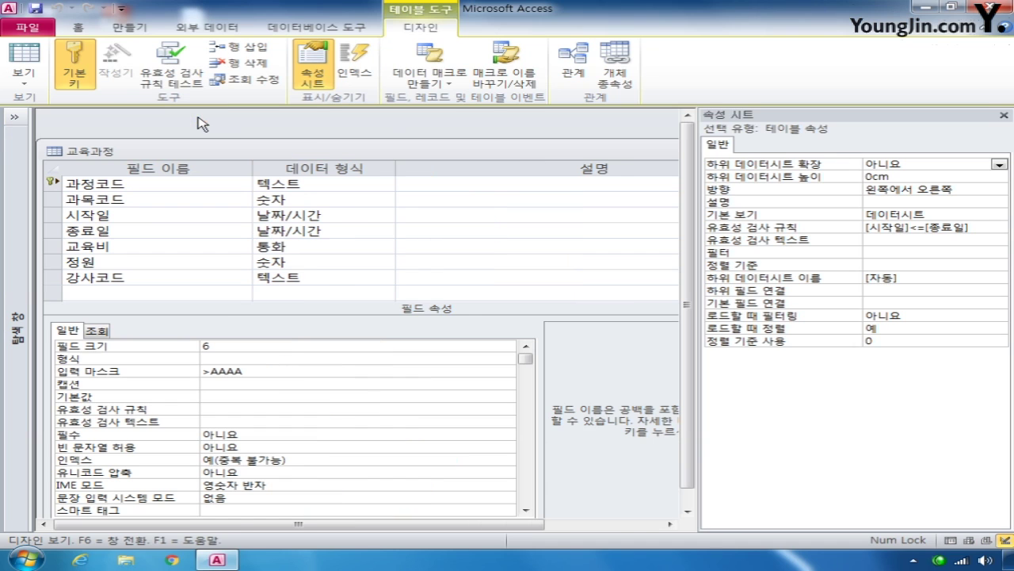
Set the lookup display control of the 과목코드 field to a combo box (콤보 상자)
left_click(56, 199)
left_click(97, 331)
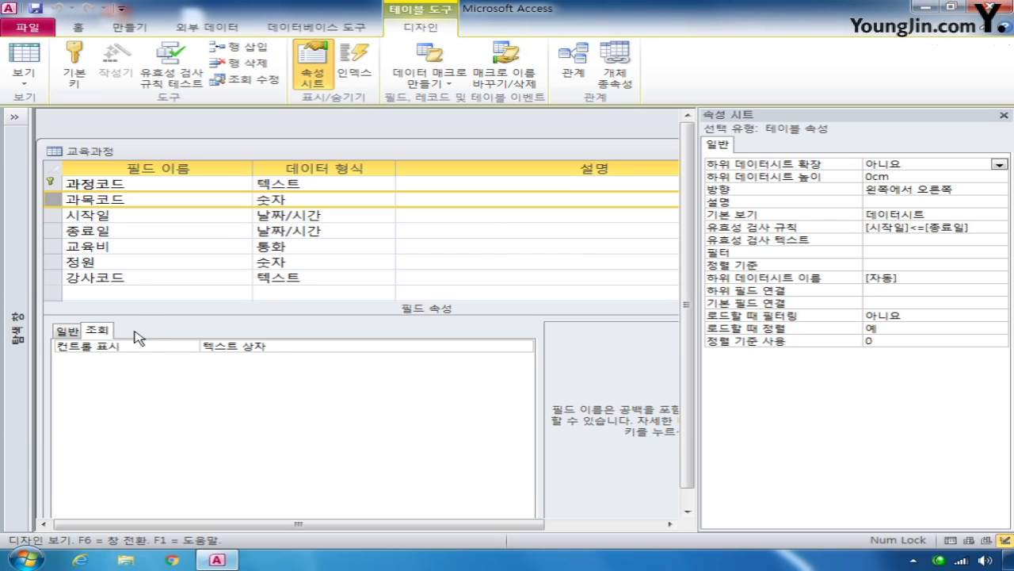
left_click(291, 345)
left_click(525, 347)
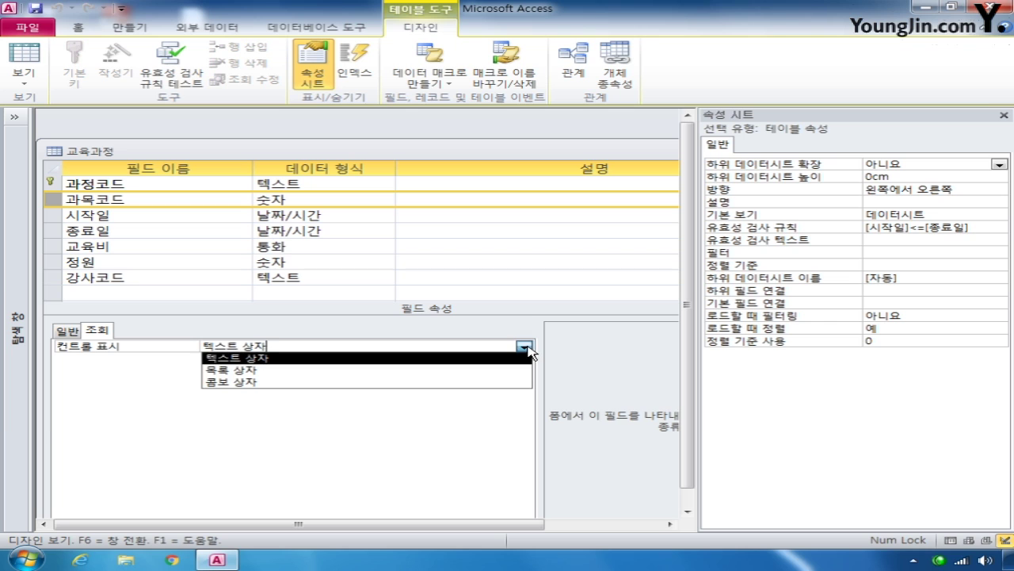
left_click(442, 382)
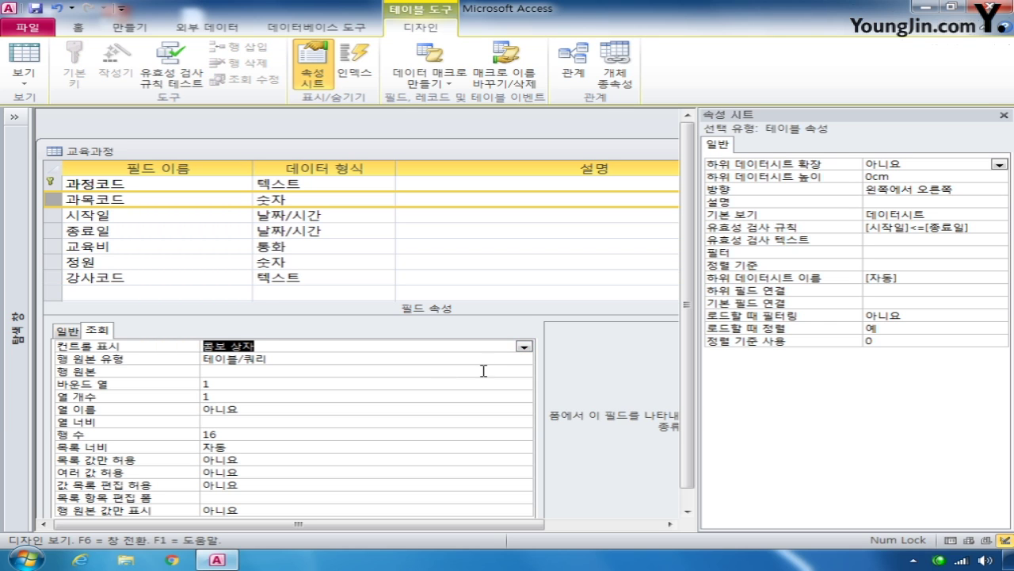
Build the row source query for 과목코드 from the 과목 table with the 과목코드 and 과목명 fields, and save it to the property
left_click(303, 372)
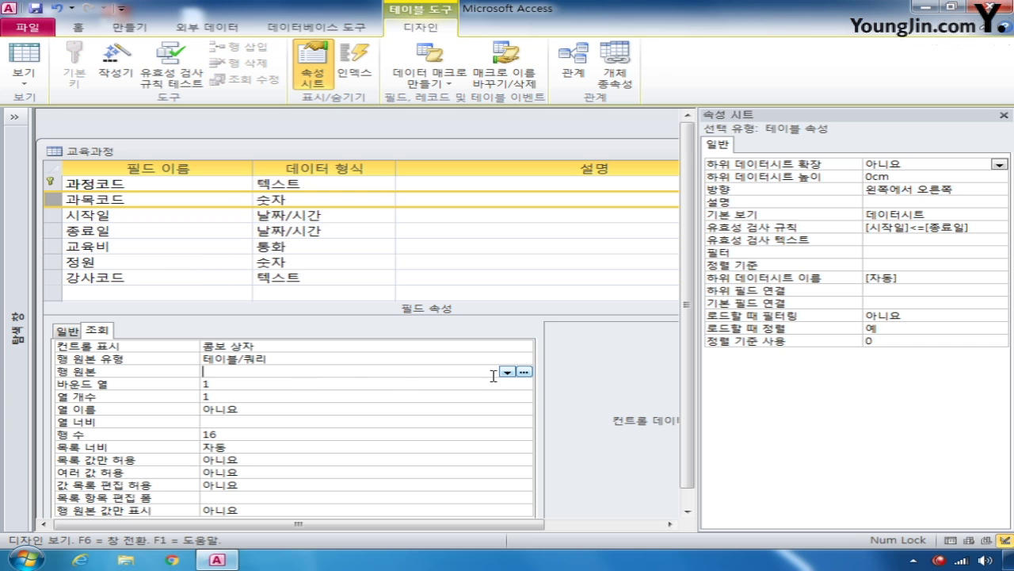
left_click(525, 372)
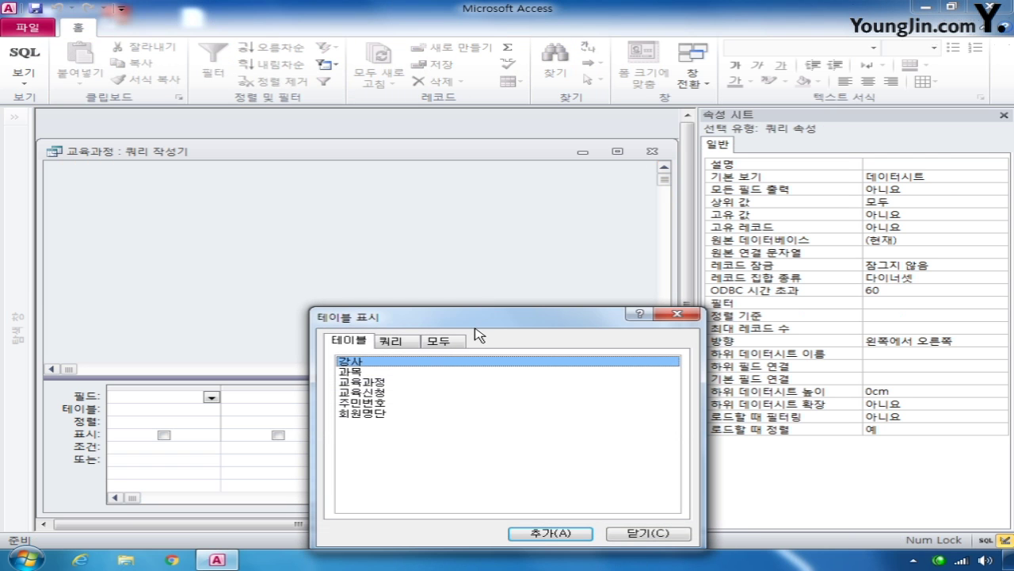
double_click(367, 371)
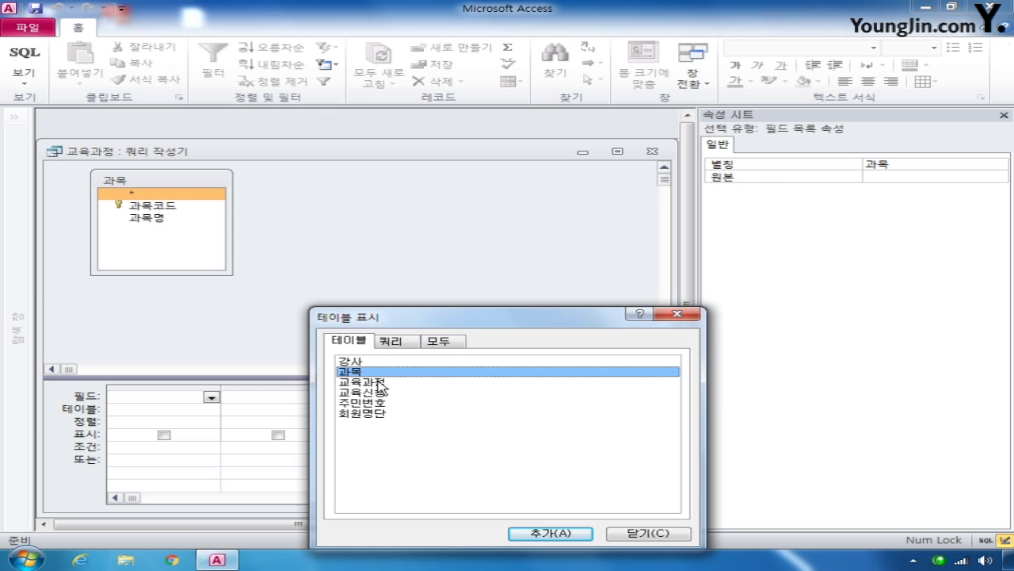
left_click(625, 536)
double_click(161, 206)
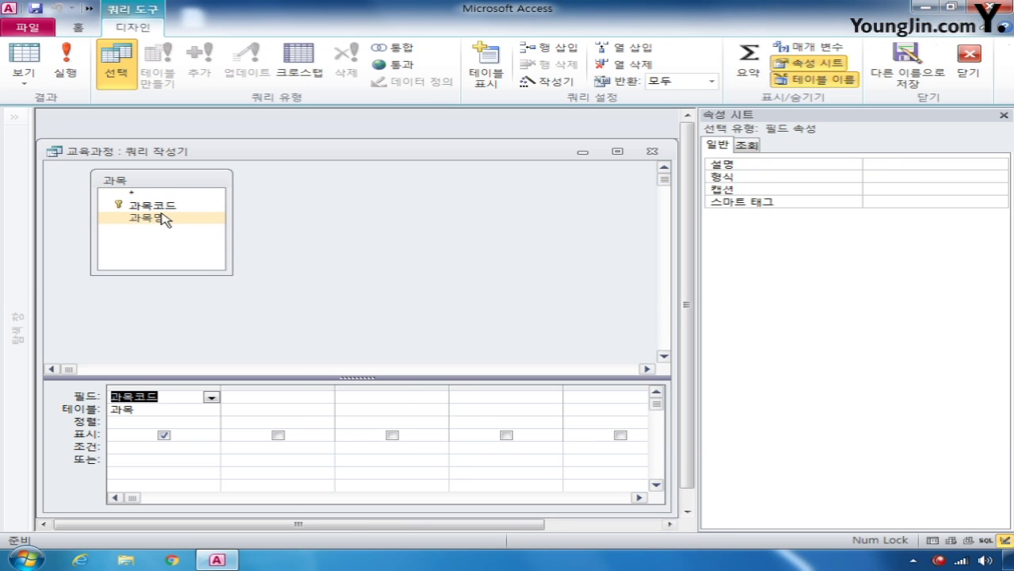
double_click(158, 218)
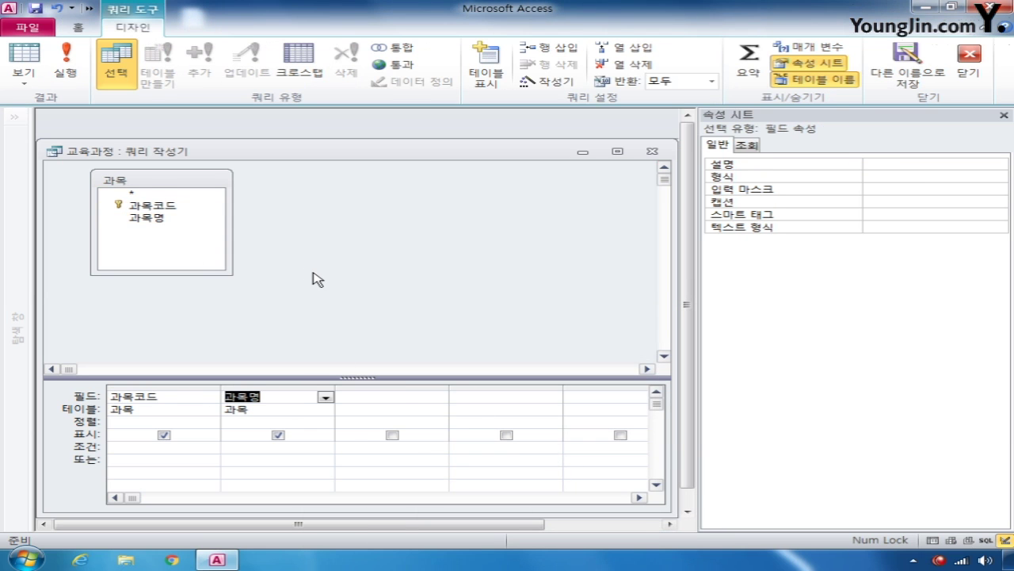
left_click(652, 151)
left_click(412, 326)
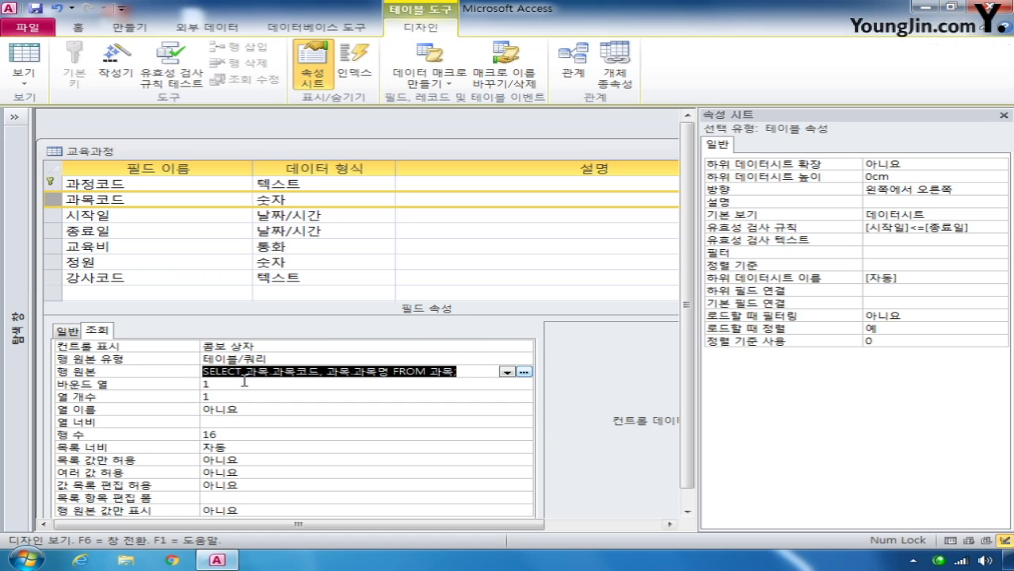
Set the lookup's column count (열 개수) to 2 and its column widths (열 너비) to 2cm;4cm
left_click(229, 398)
left_click(178, 398)
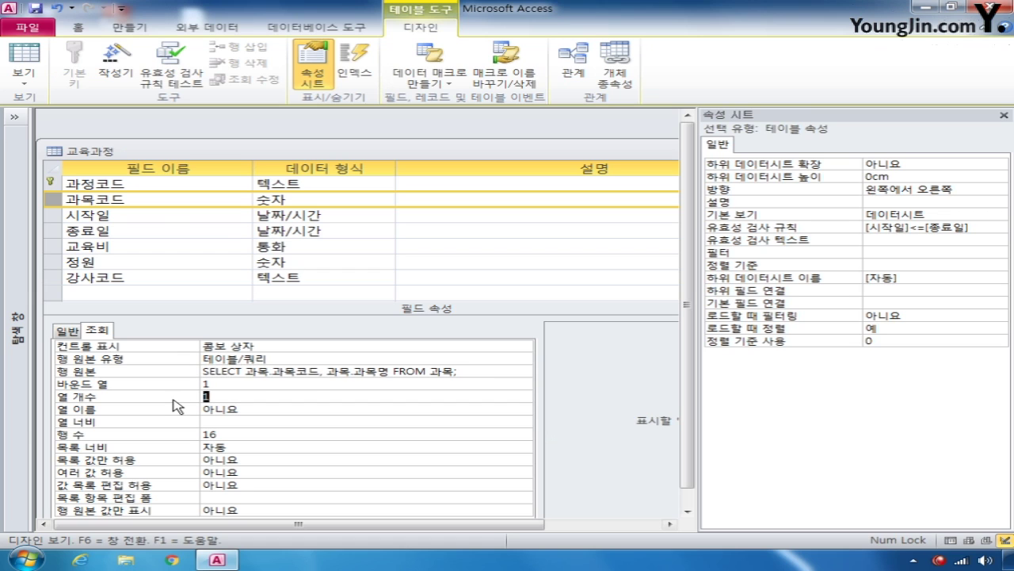
type("2")
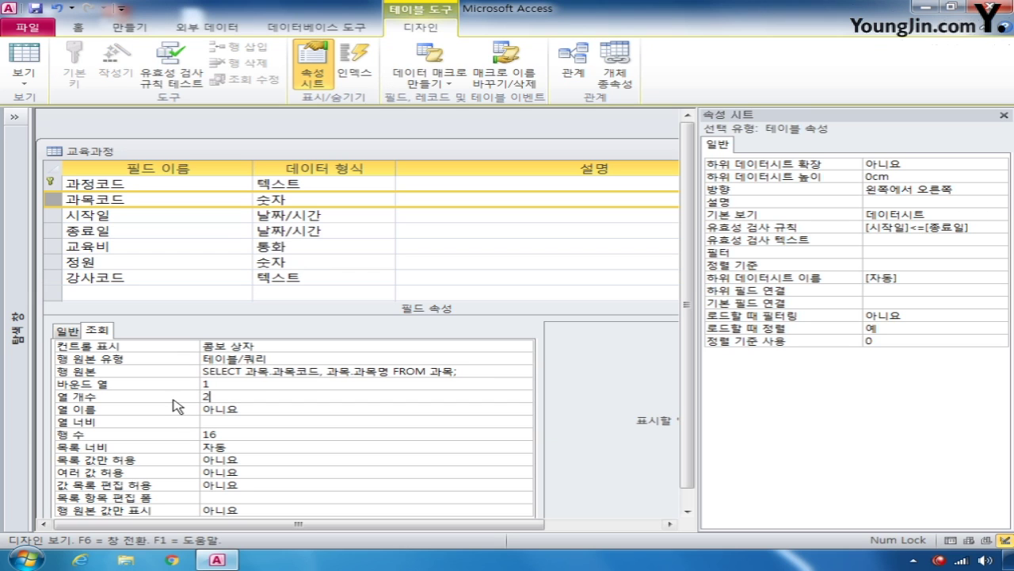
left_click(228, 383)
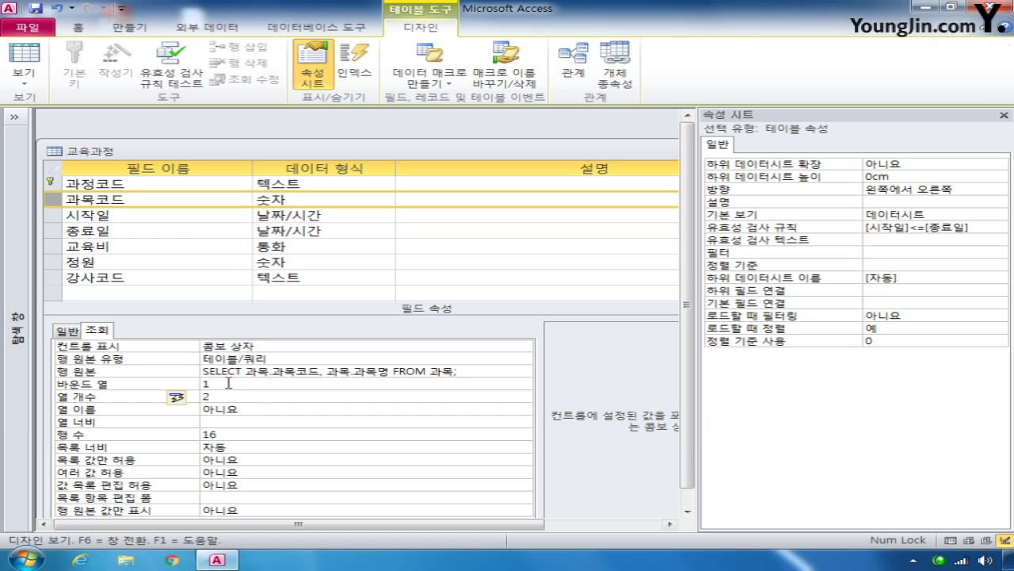
key("Down")
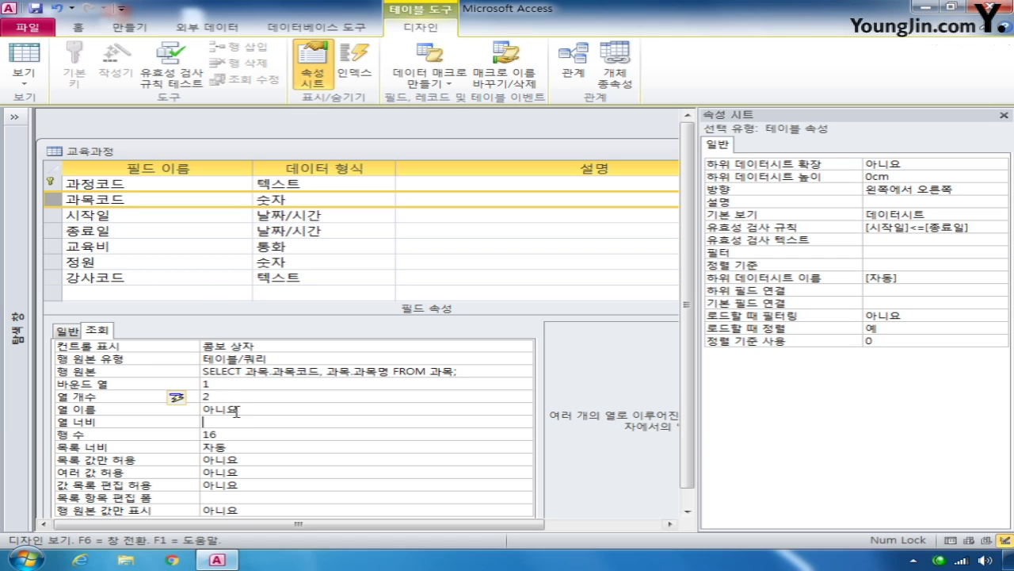
type("2;4")
Set the limit-to-list property (목록 값만 허용) of the 과목코드 lookup to 예
left_click(255, 459)
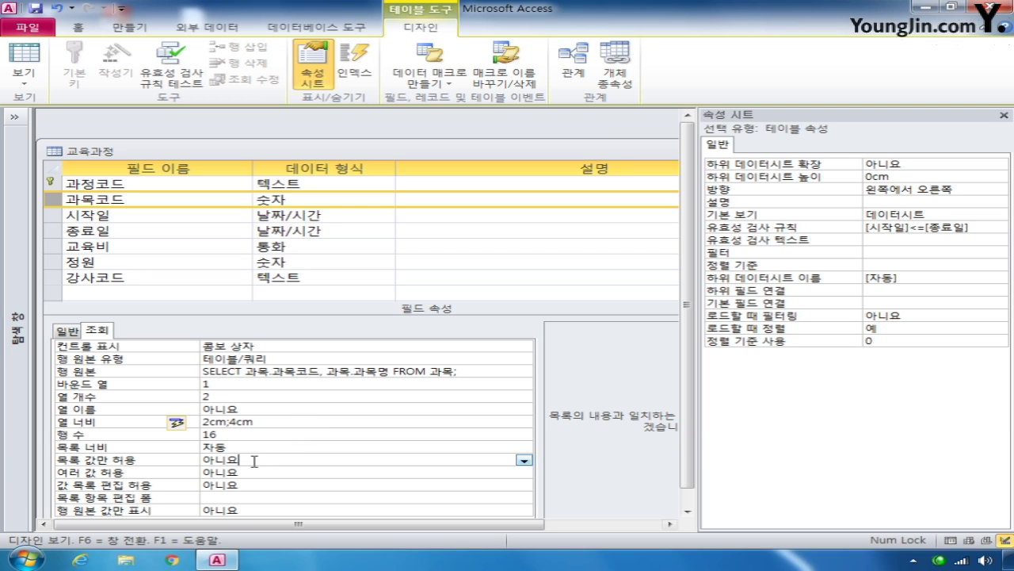
left_click(524, 459)
left_click(480, 471)
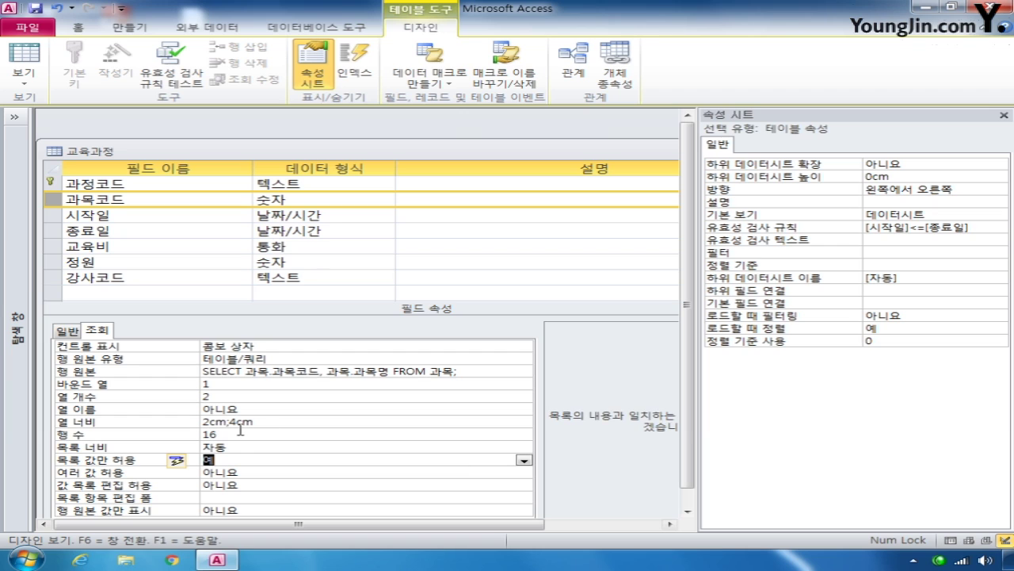
left_click(176, 432)
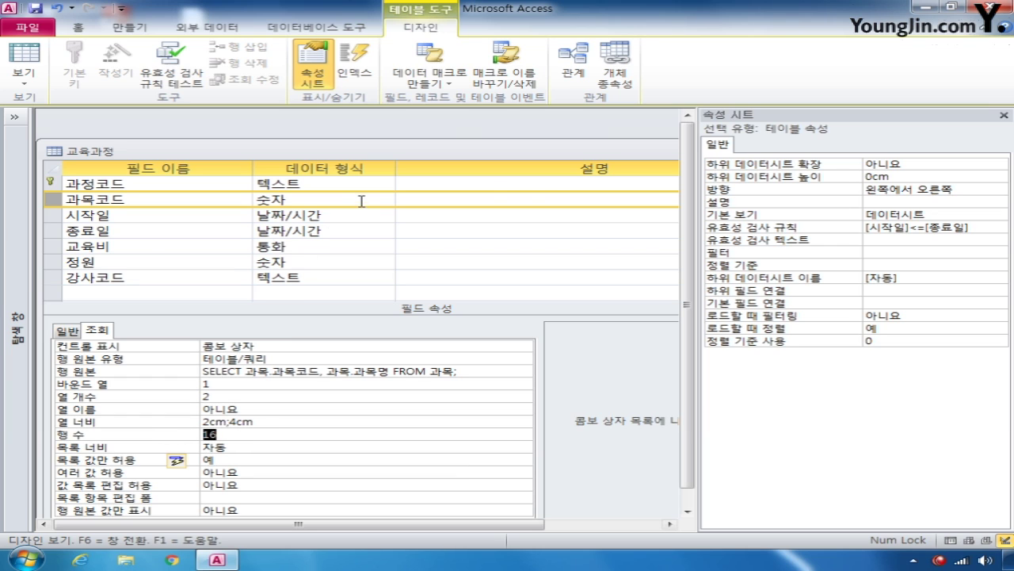
Save the 교육과정 table, switch to datasheet view and check the 과목코드 drop-down list in the first record
left_click(26, 66)
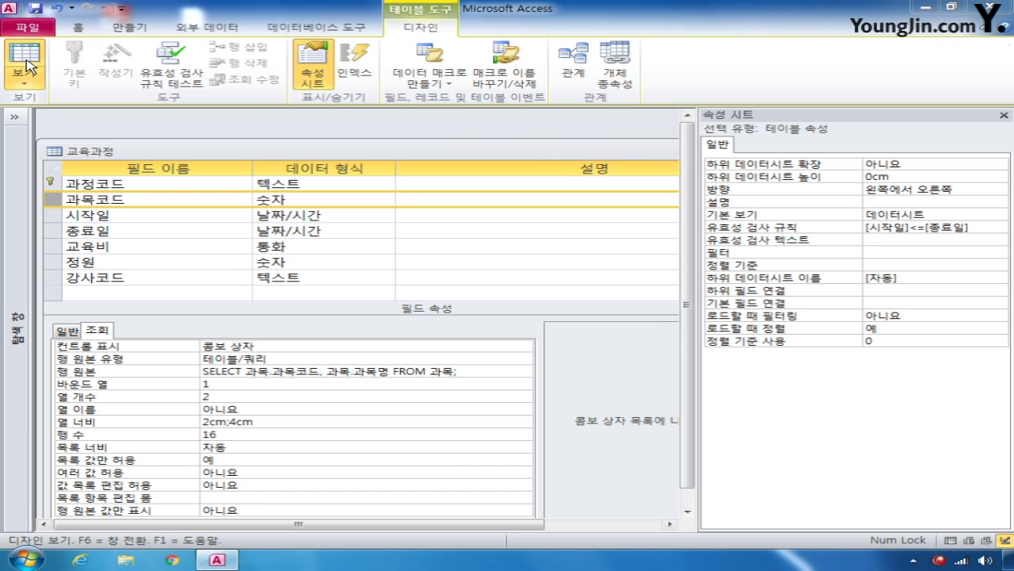
left_click(453, 321)
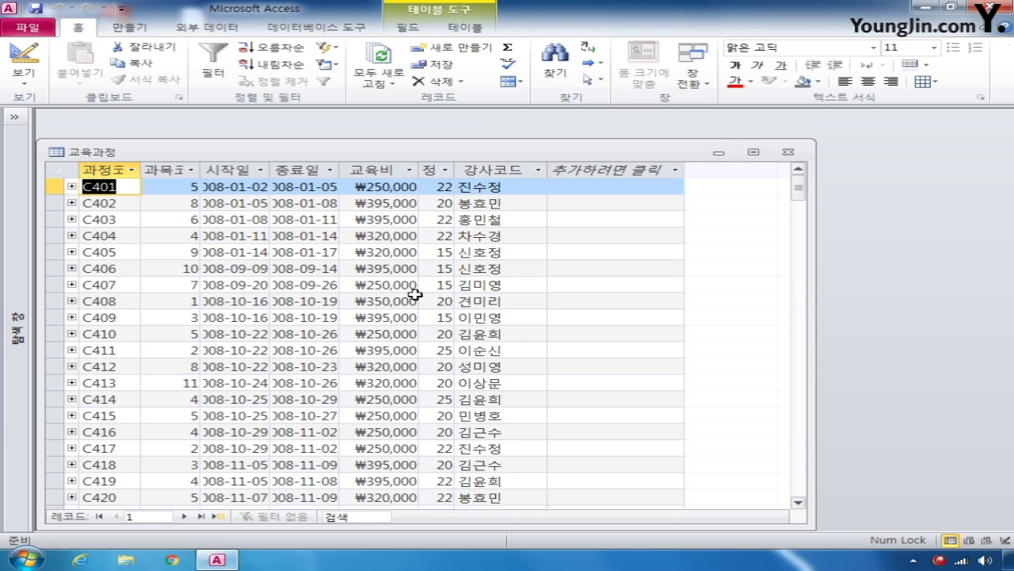
left_click(166, 186)
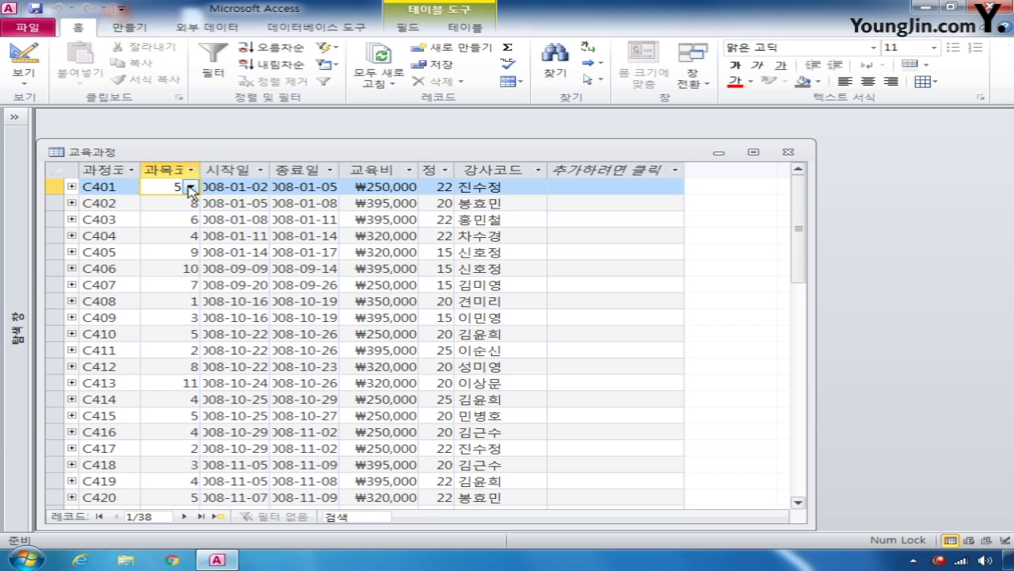
left_click(190, 187)
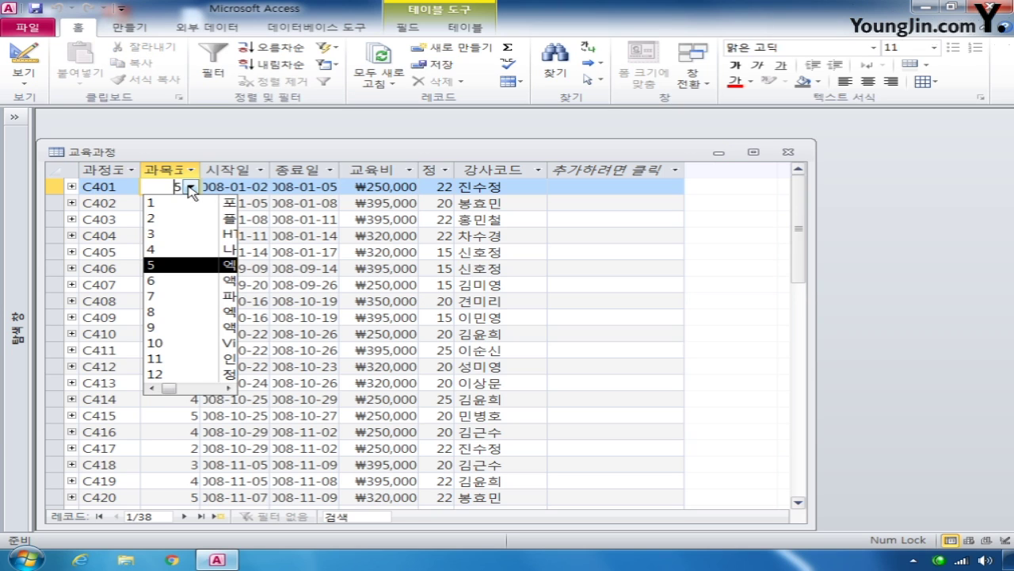
left_click(190, 188)
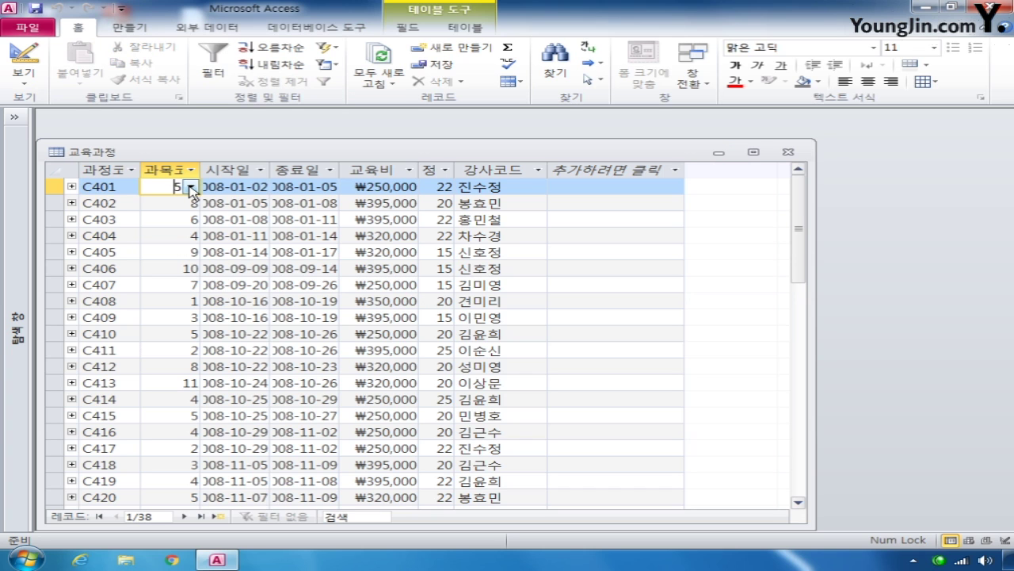
Return to design view and set the lookup's row count (행 수) to 8 and list width (목록 너비) to 6cm
left_click(32, 64)
double_click(210, 434)
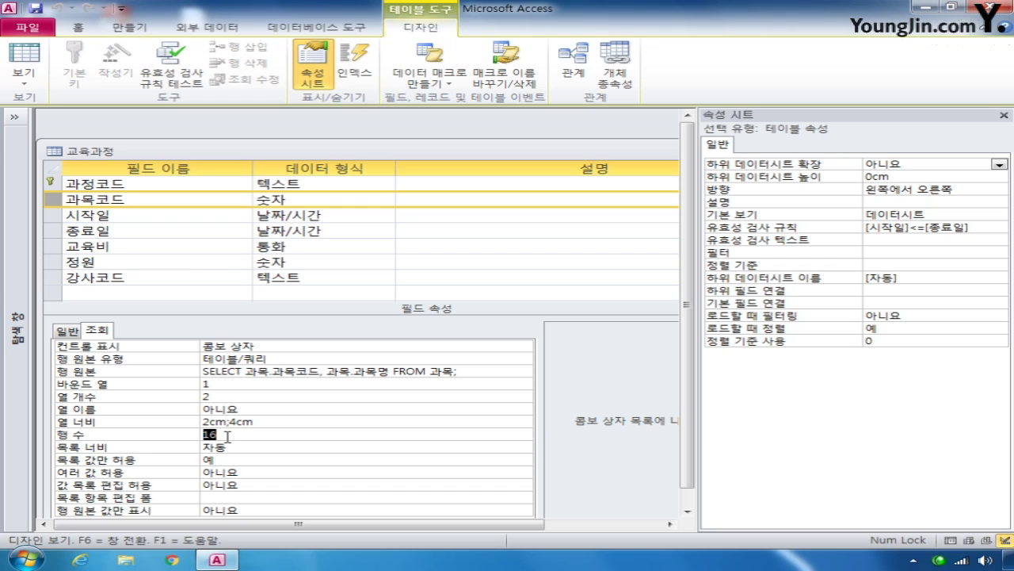
type("8")
left_click(232, 448)
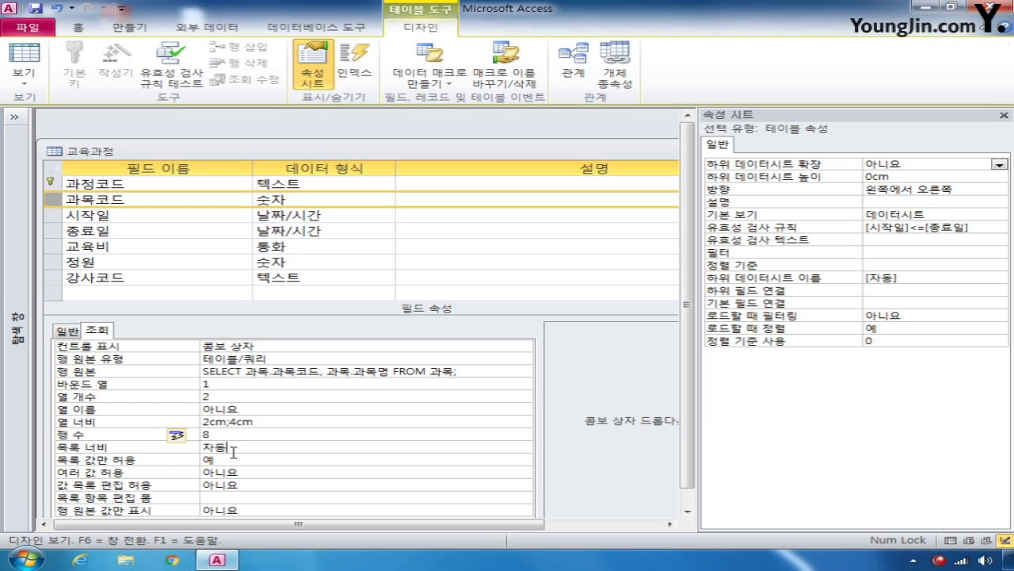
left_click(164, 449)
type("6")
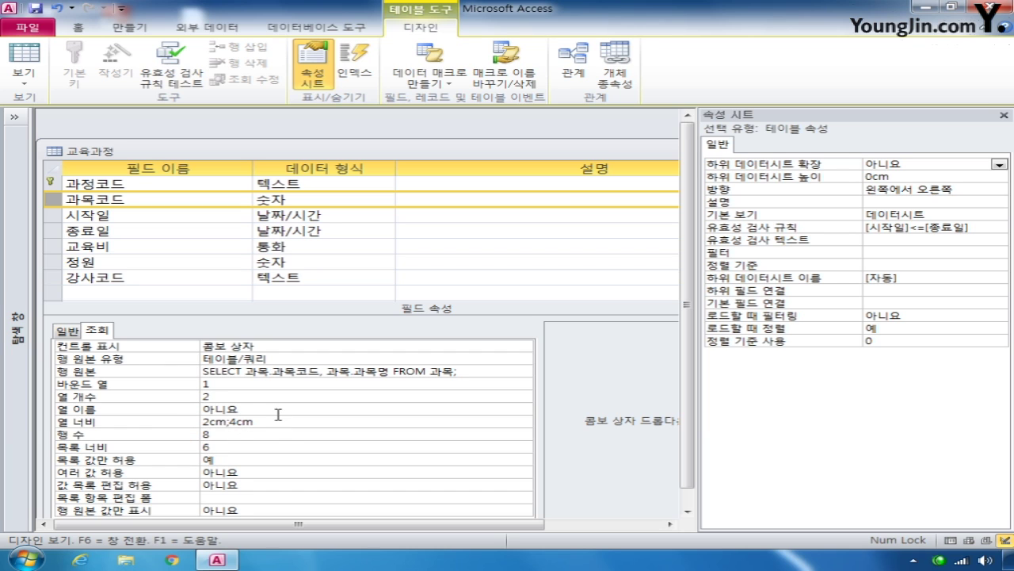
Save the table and check the row count and width of the 과목코드 drop-down list in datasheet view
left_click(24, 62)
left_click(466, 318)
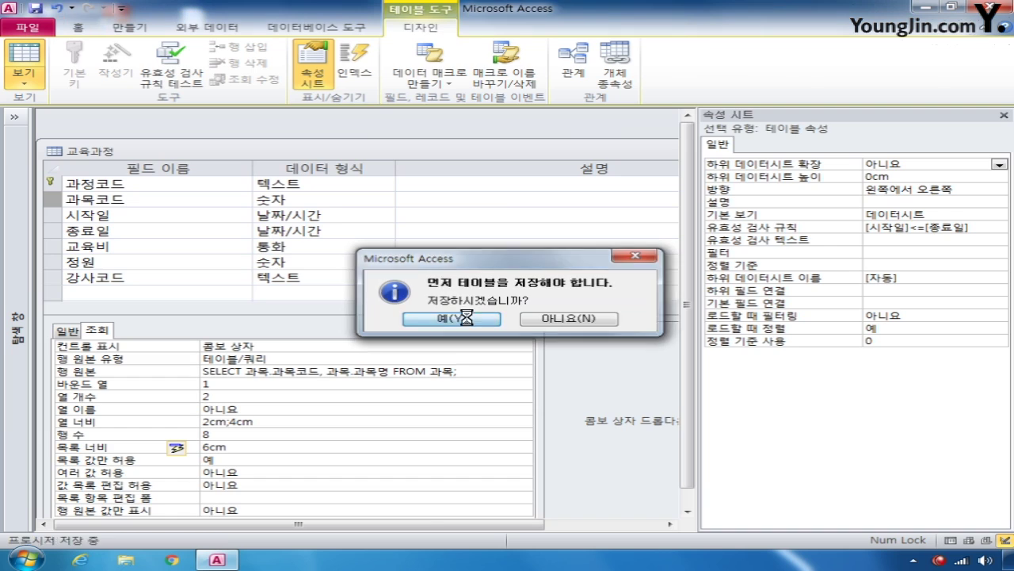
left_click(178, 187)
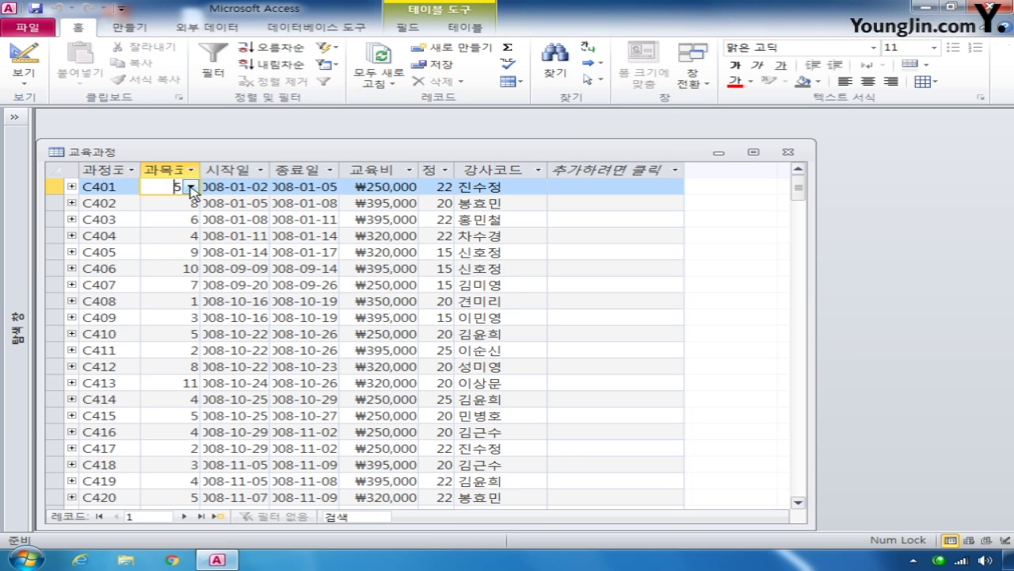
left_click(190, 187)
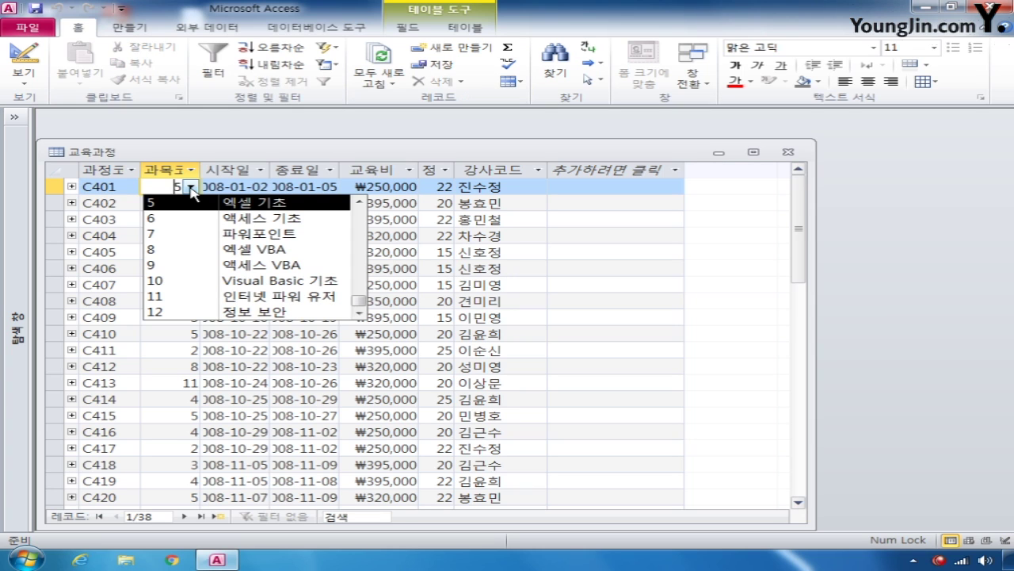
left_click(190, 188)
Return to design view and set the column heads property (열 이름) of the 과목코드 lookup to 예
left_click(24, 57)
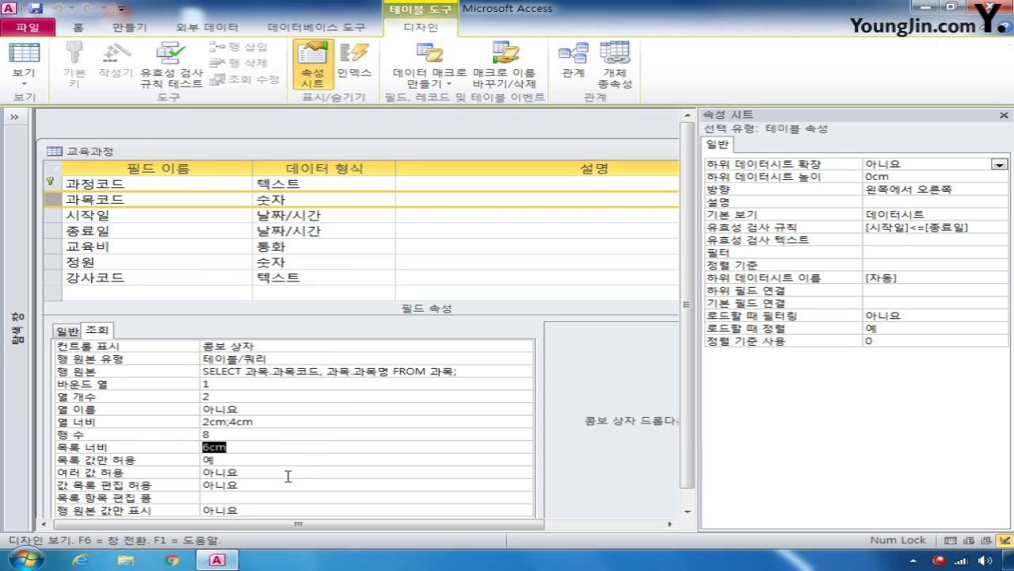
left_click(251, 412)
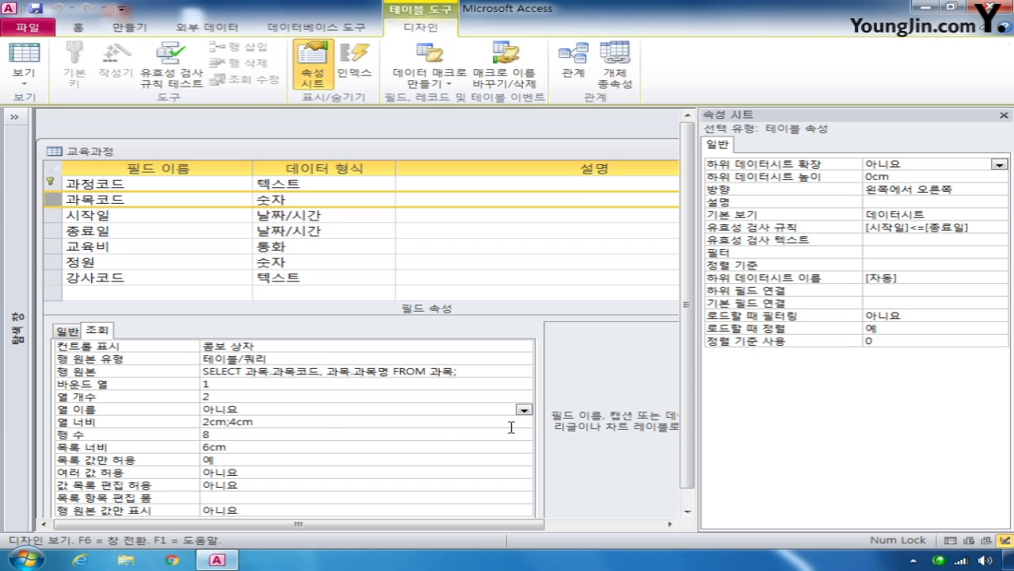
left_click(523, 411)
left_click(467, 421)
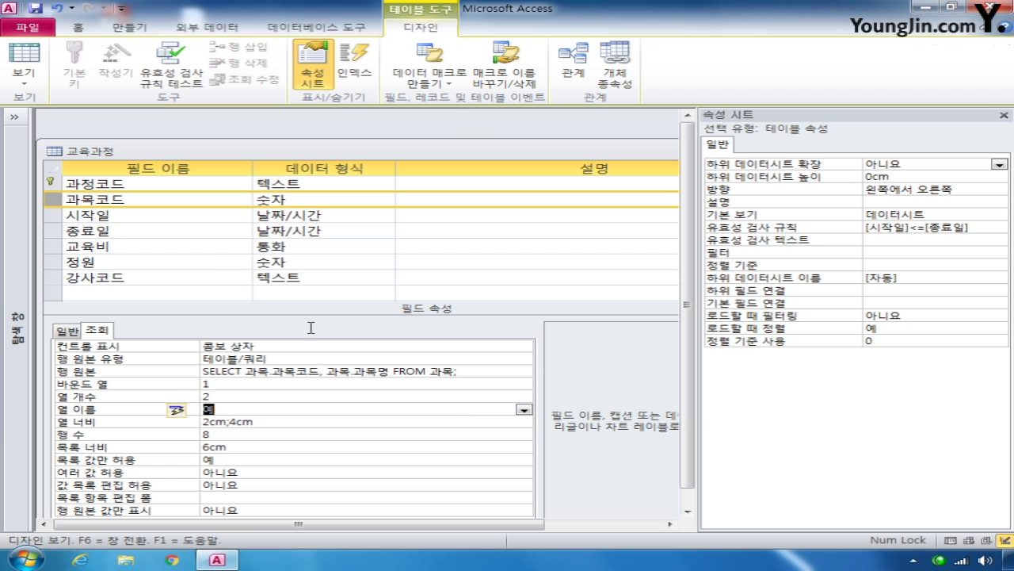
Save the table, check the column headings in the 과목코드 drop-down list in datasheet view, and close the 교육과정 table
left_click(24, 57)
left_click(427, 331)
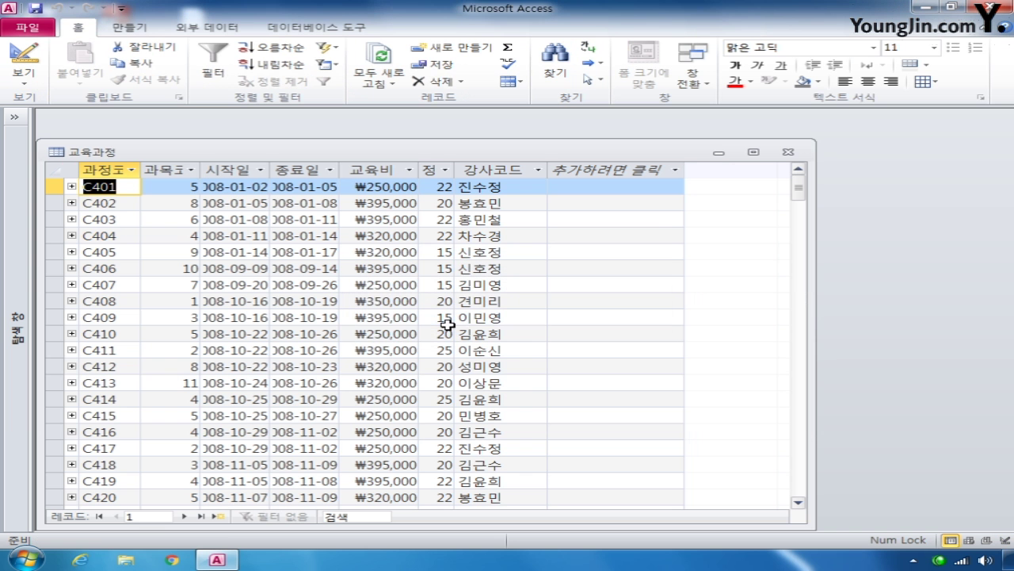
left_click(171, 188)
left_click(191, 187)
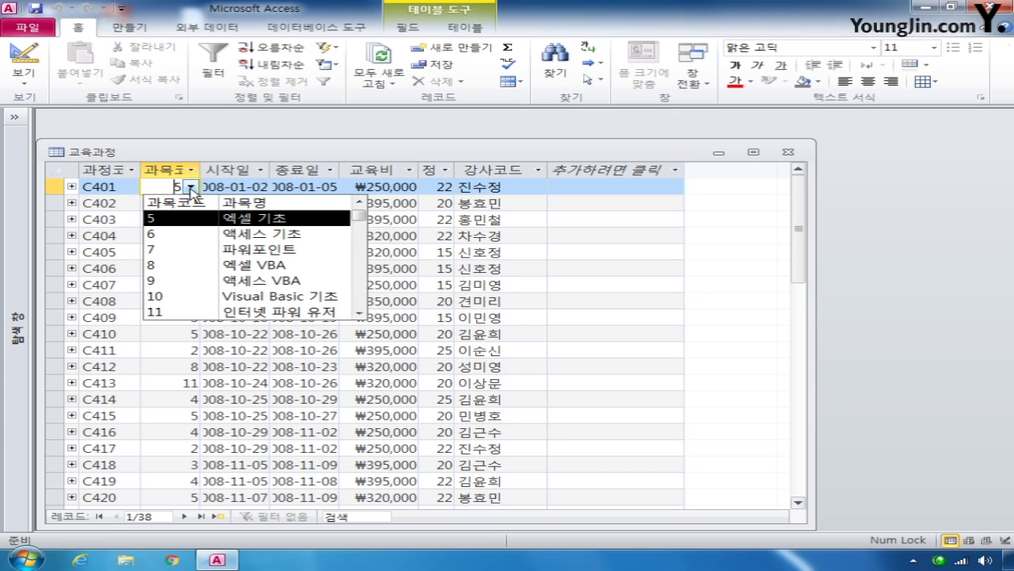
left_click(190, 187)
left_click(190, 187)
left_click(190, 187)
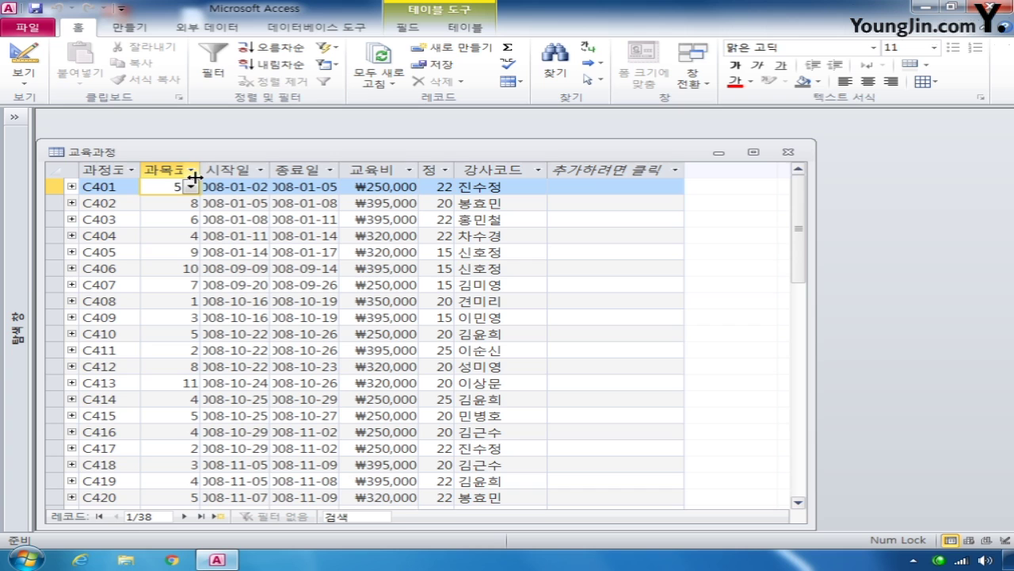
left_click(792, 153)
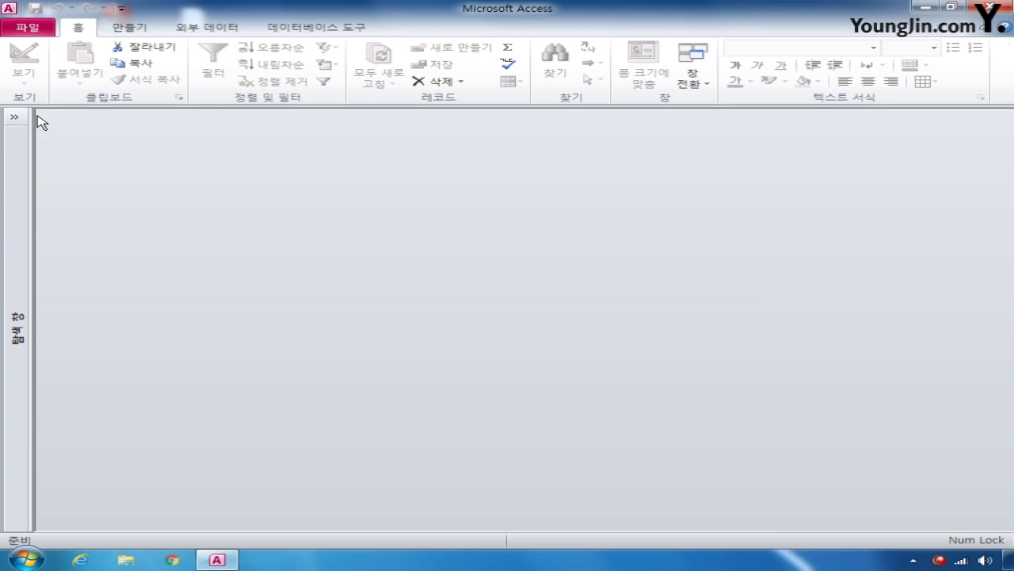
Expand the navigation pane and open the 교육과정 form in design view
left_click(13, 118)
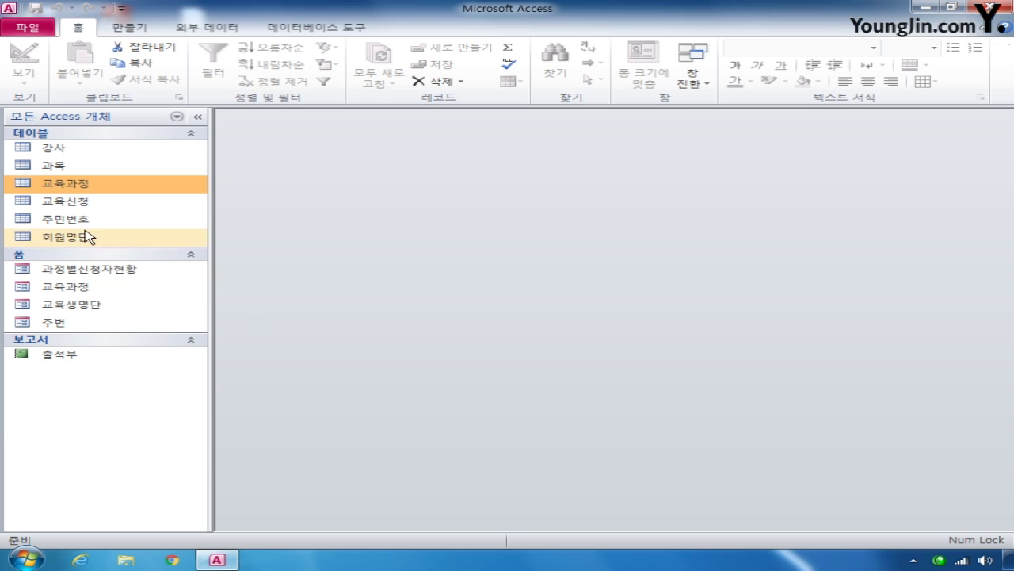
left_click(79, 289)
right_click(79, 288)
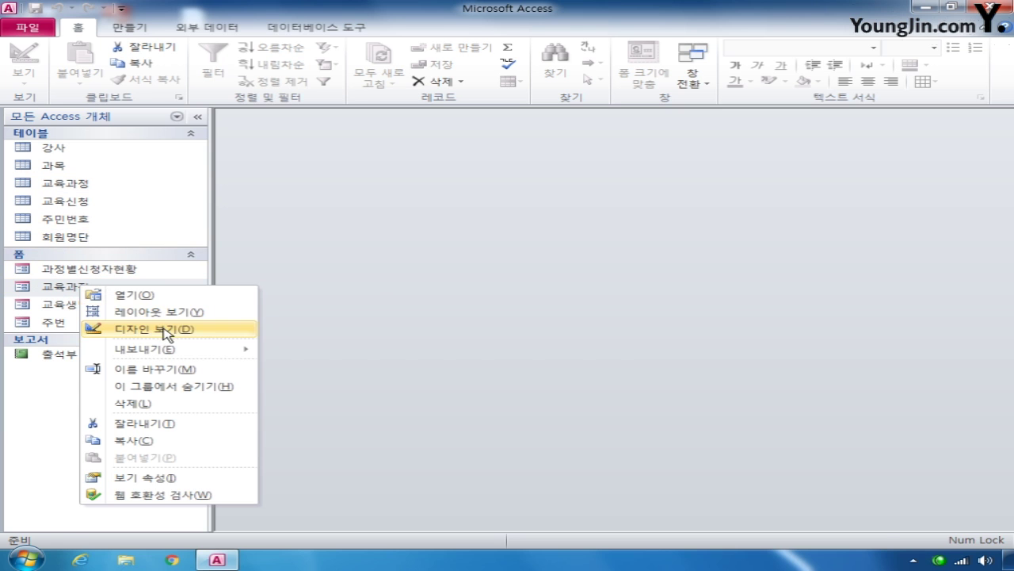
left_click(192, 328)
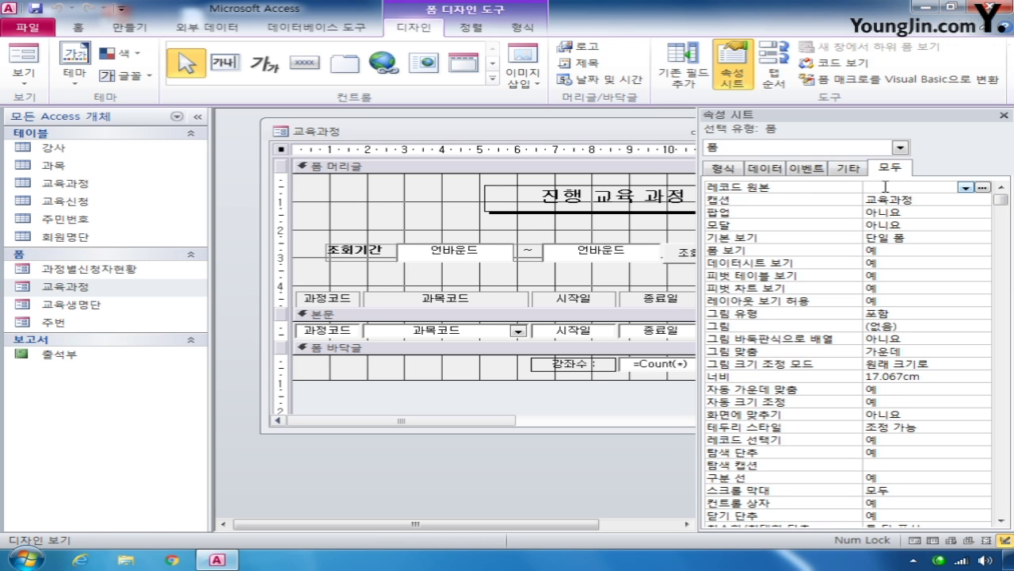
Build the form's record source (레코드 원본) as a query that includes all fields (*) of the 교육과정 table
left_click(982, 188)
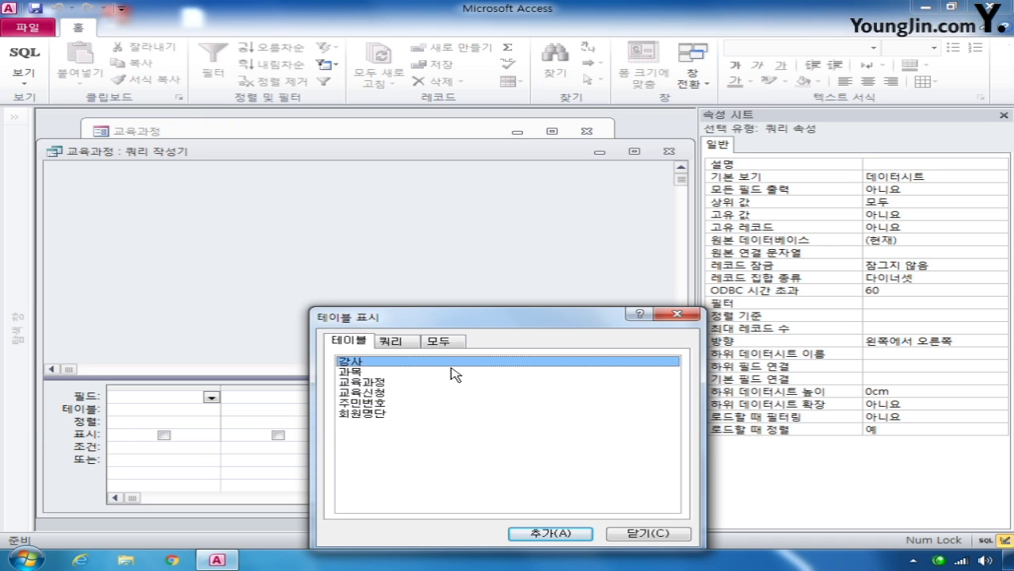
double_click(382, 383)
left_click(648, 534)
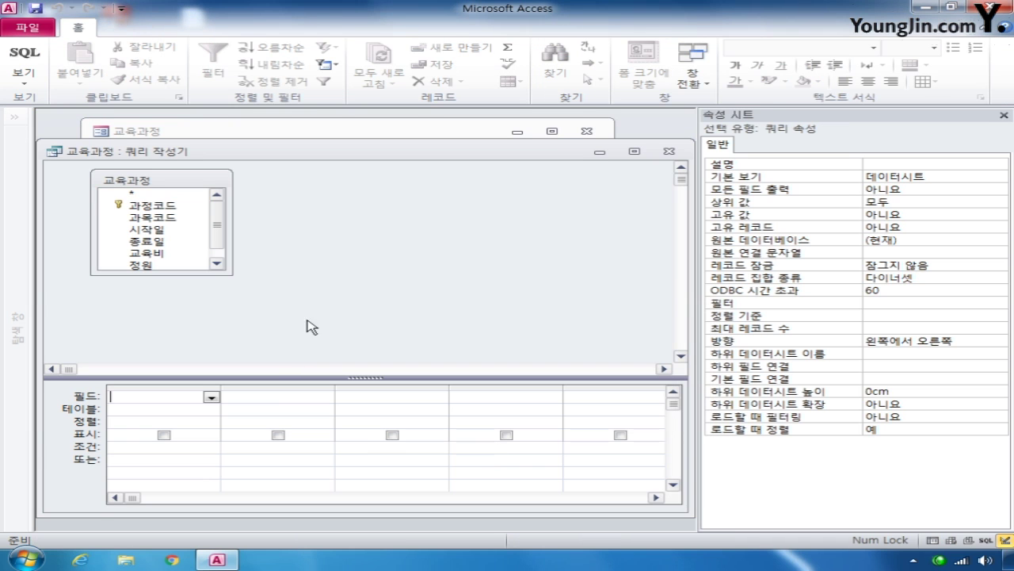
double_click(138, 195)
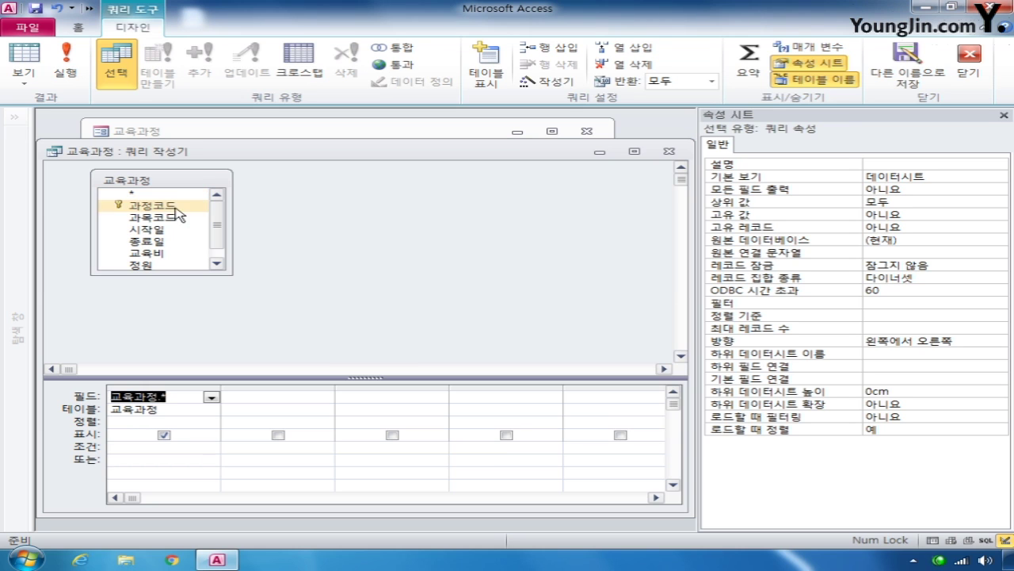
Add 시작일 to the query as a hidden field sorted 내림차순, and close the query builder, saving the record source
double_click(155, 230)
left_click(279, 422)
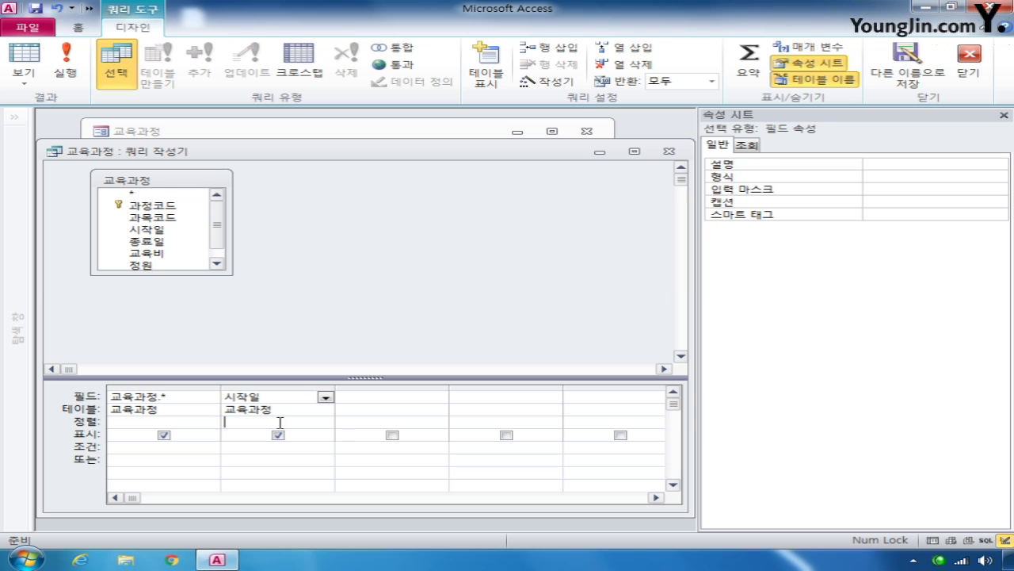
left_click(326, 423)
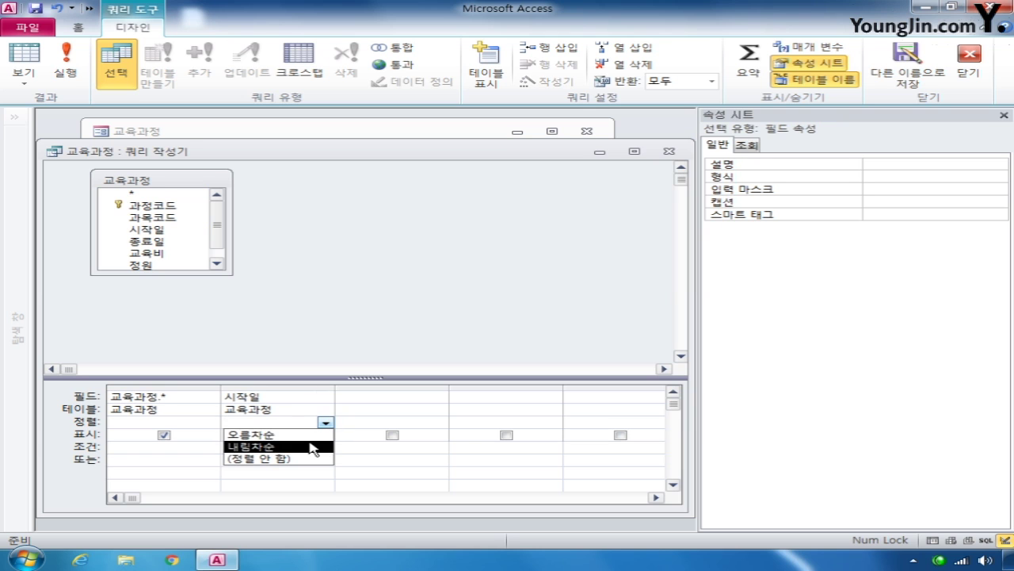
left_click(311, 447)
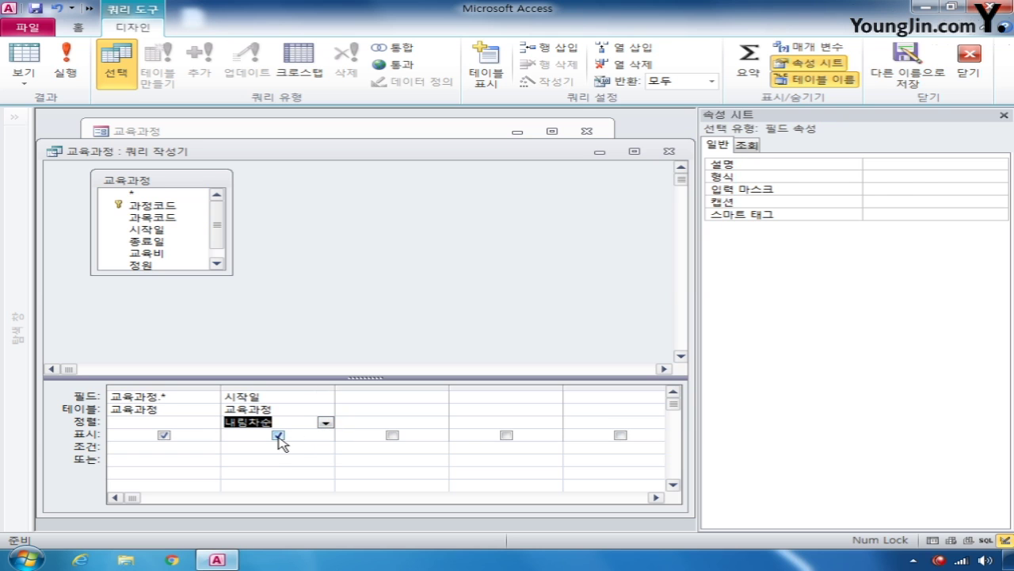
left_click(279, 435)
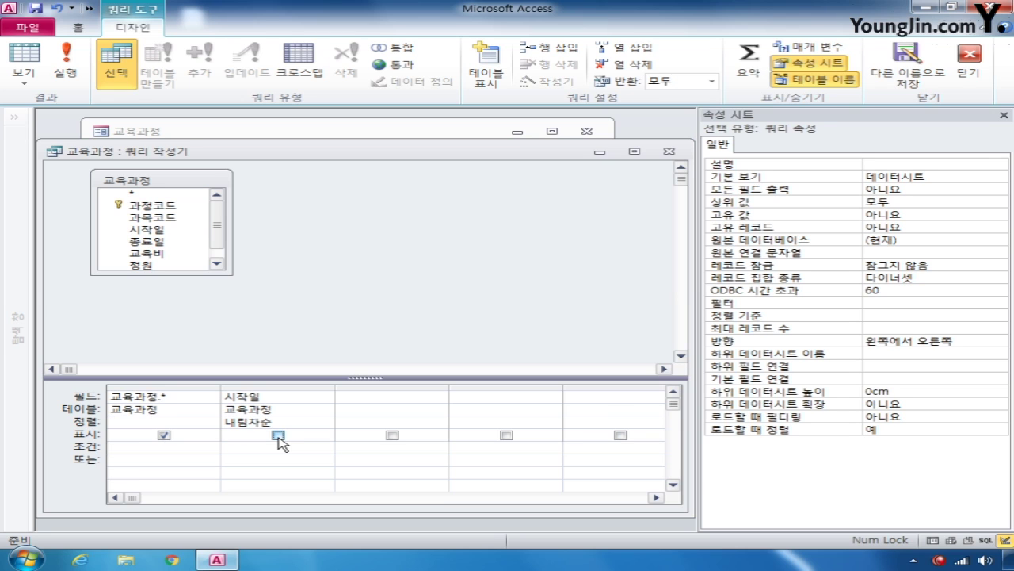
left_click(671, 152)
left_click(388, 336)
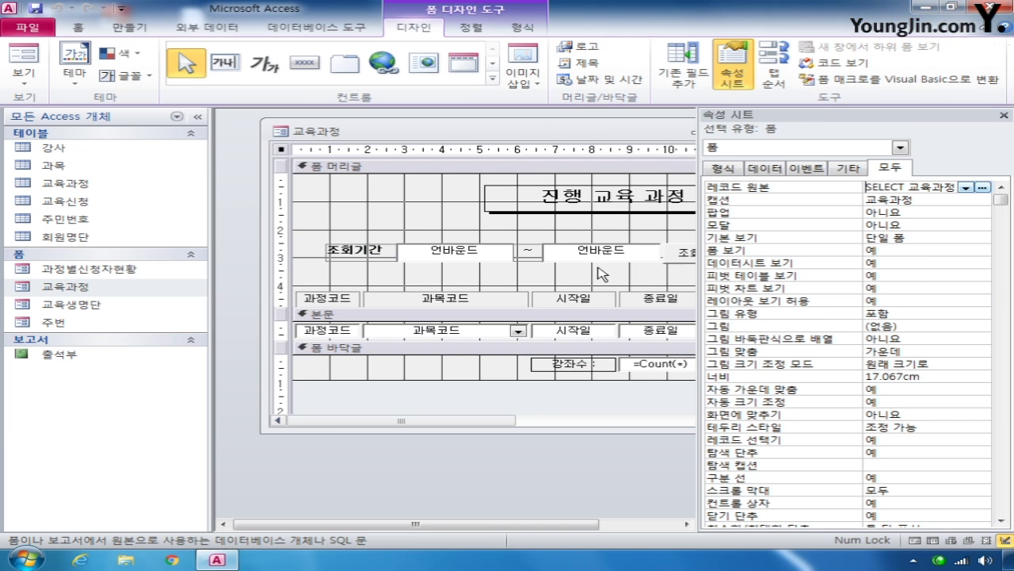
Review the full SQL statement of the form's record source in the zoom window (확대/축소) and close it
right_click(890, 193)
left_click(904, 262)
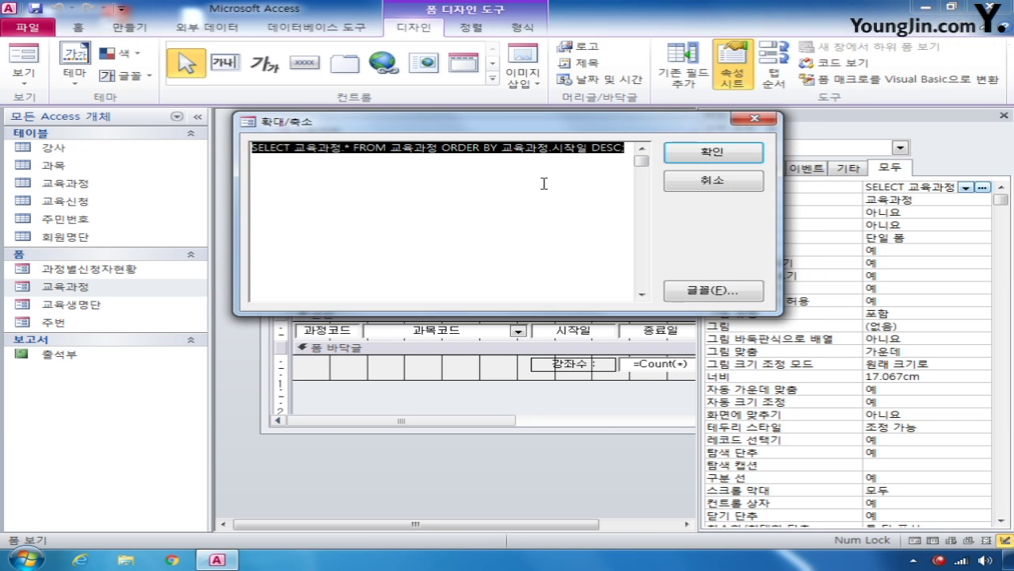
left_click(507, 215)
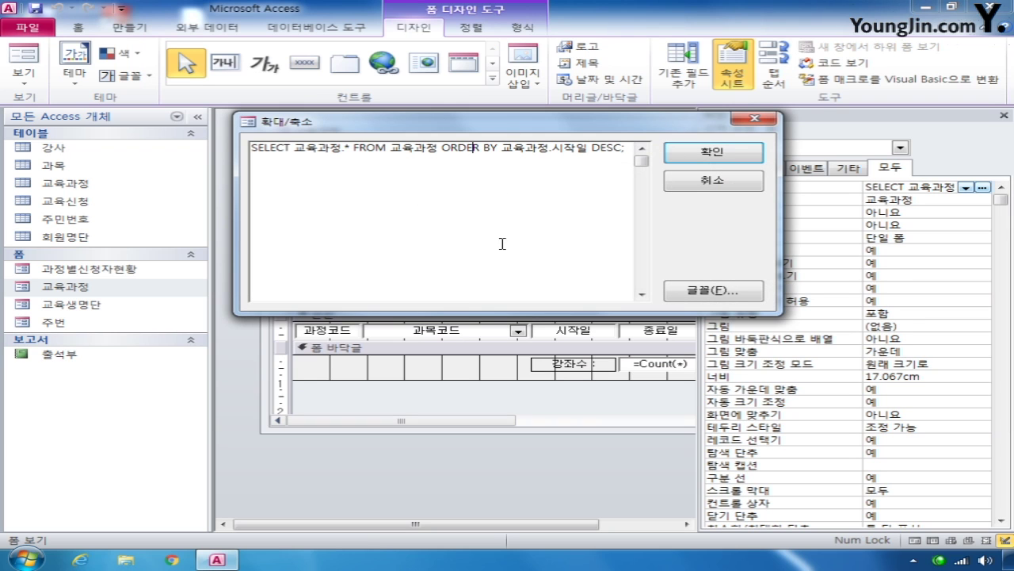
left_click(754, 119)
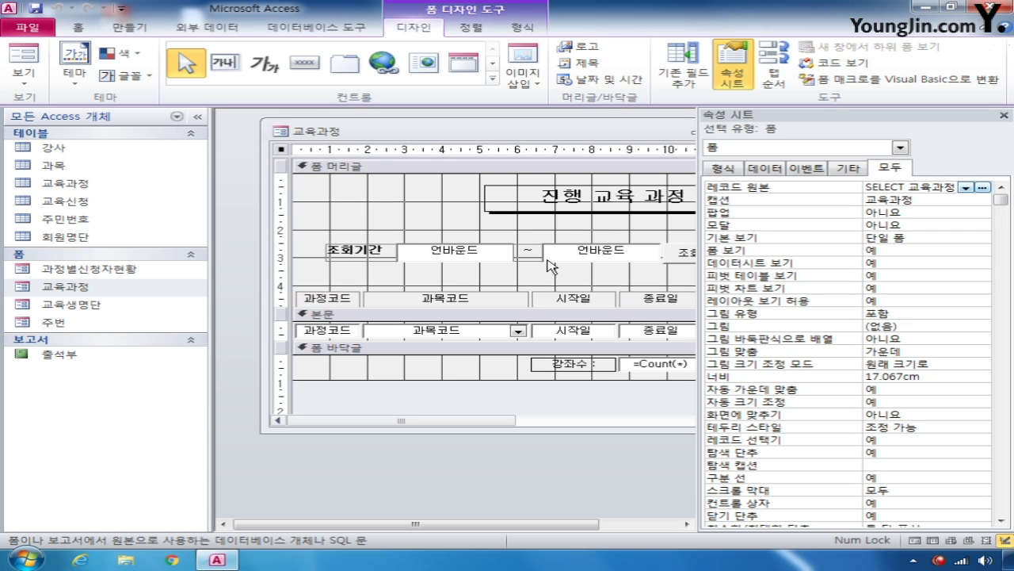
Set the form's default view (기본 보기) to 연속 폼
left_click(929, 237)
left_click(983, 238)
left_click(963, 267)
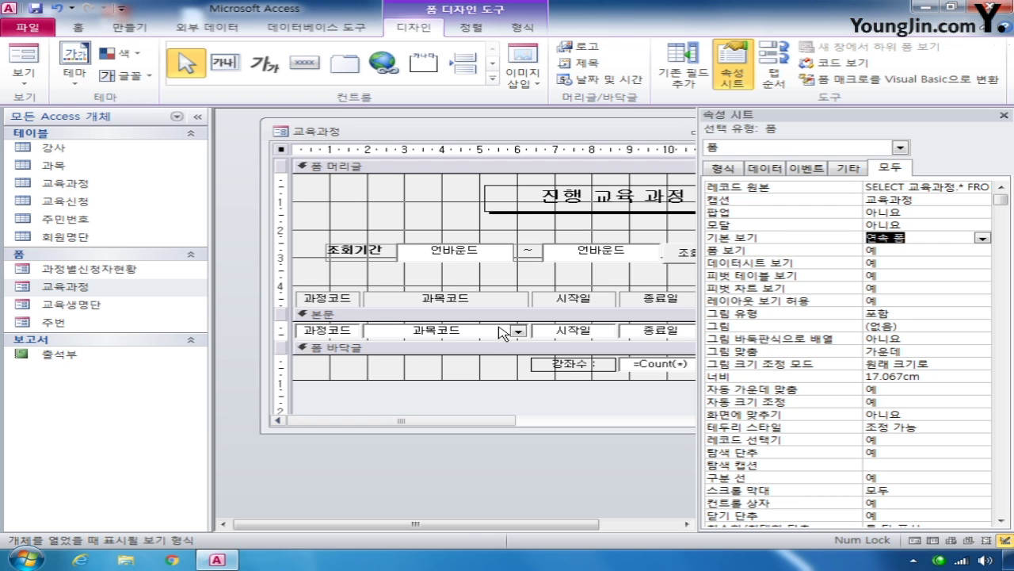
Set the control tip text (컨트롤 팁 텍스트) of the cmd조회 button to "조회기간에 해당하는 교육과정 검색"
left_click(686, 256)
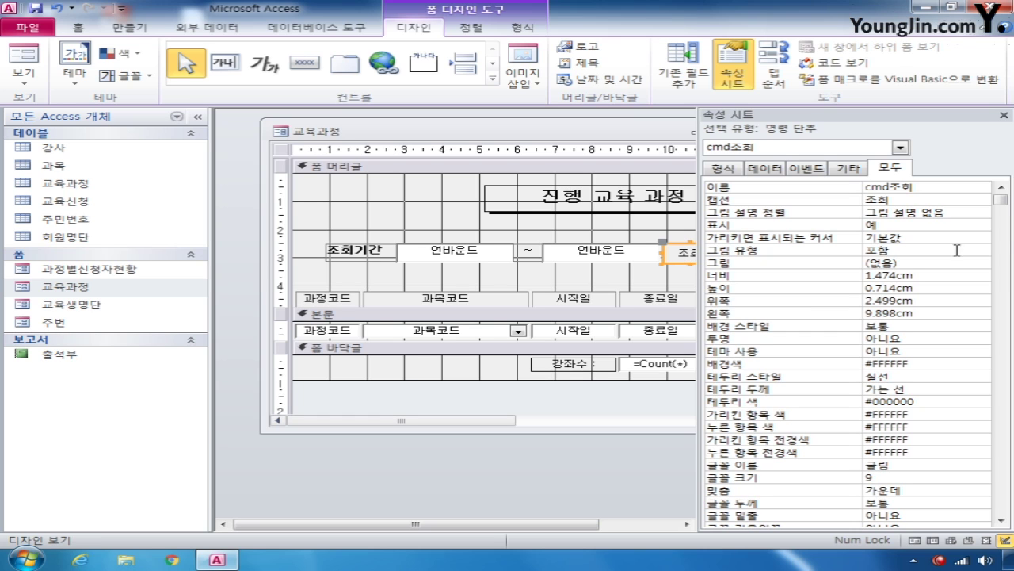
left_click(1003, 201)
left_click_drag(1003, 201, 1003, 501)
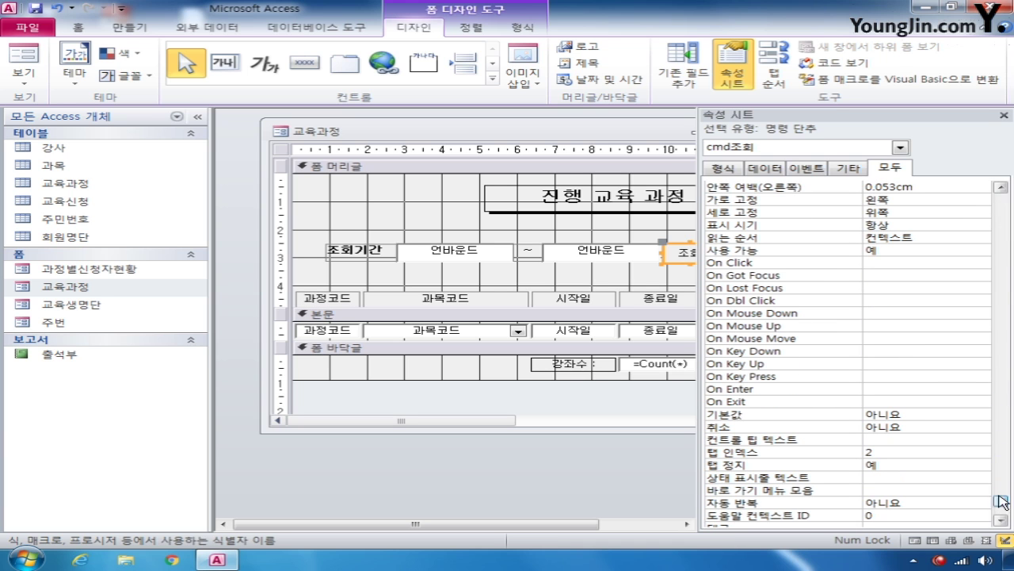
left_click(901, 439)
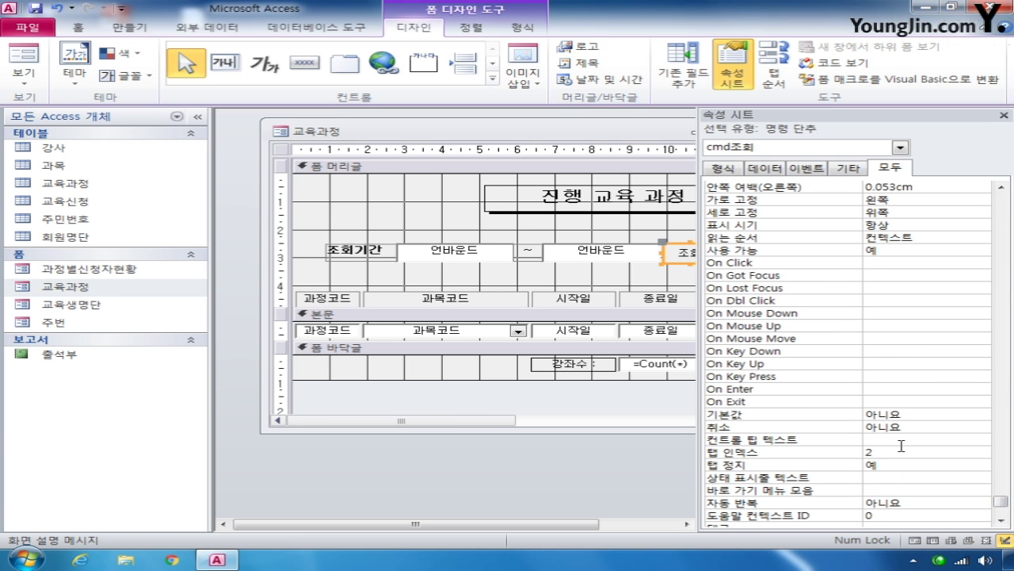
type("조회")
key("Return")
type("기간에 해당하는 ")
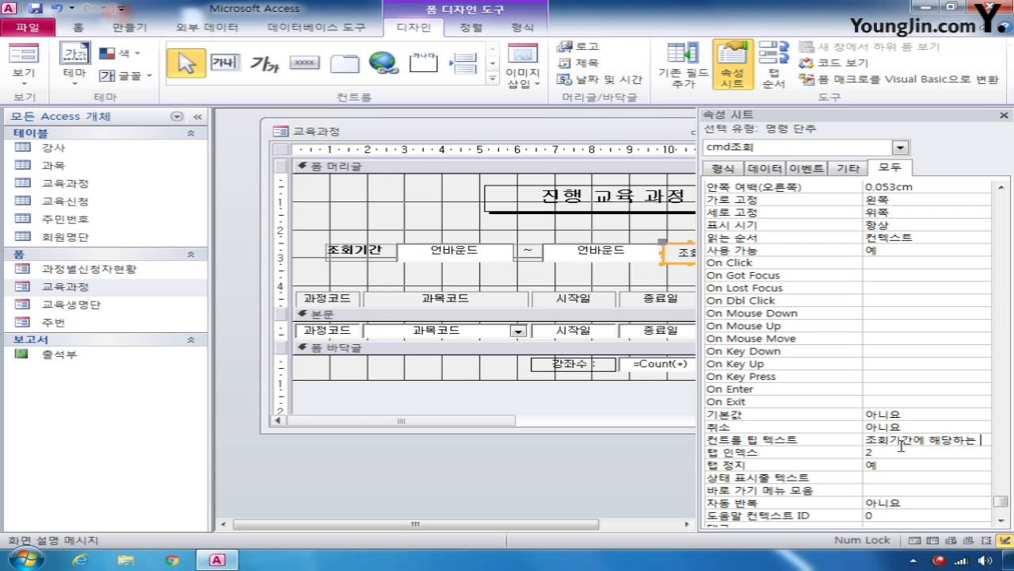
type("교육과정 검색")
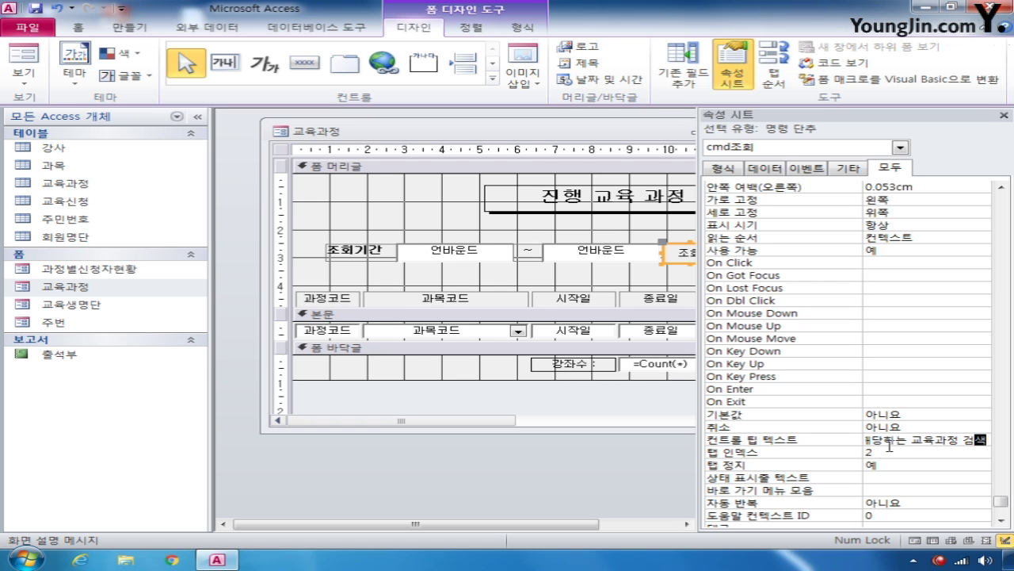
Set the background color (배경색) of the "진행 교육 과정" title label in the form header to 16764057
left_click(593, 202)
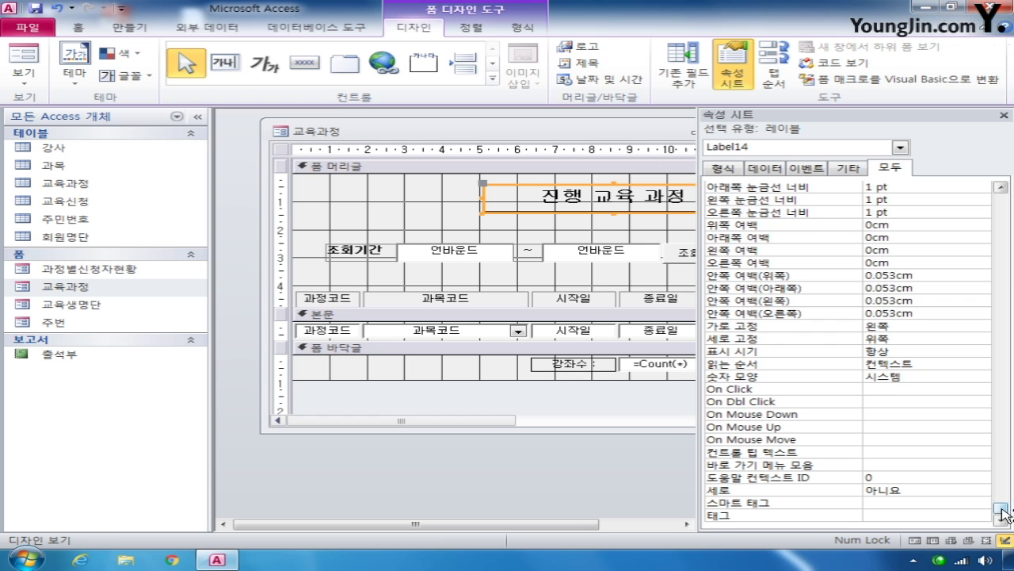
scroll(967, 497, "up", 7)
scroll(856, 355, "up", 3)
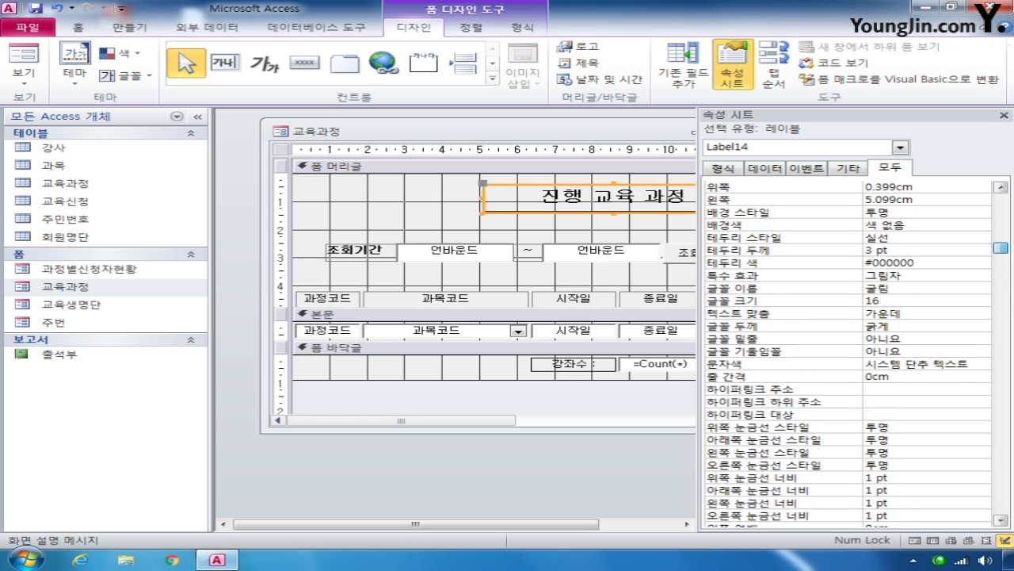
left_click(919, 272)
left_click(851, 278)
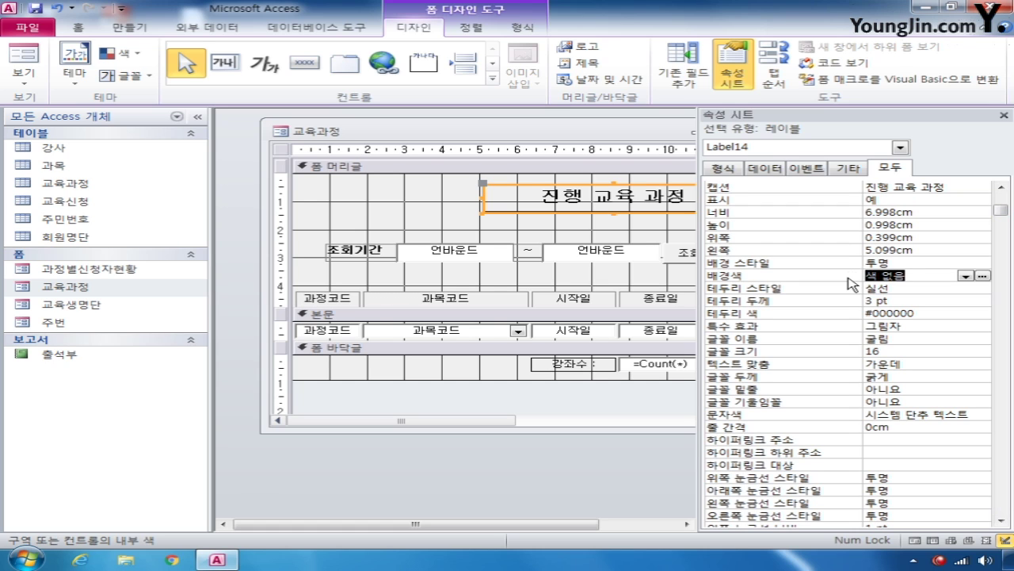
type("16764057")
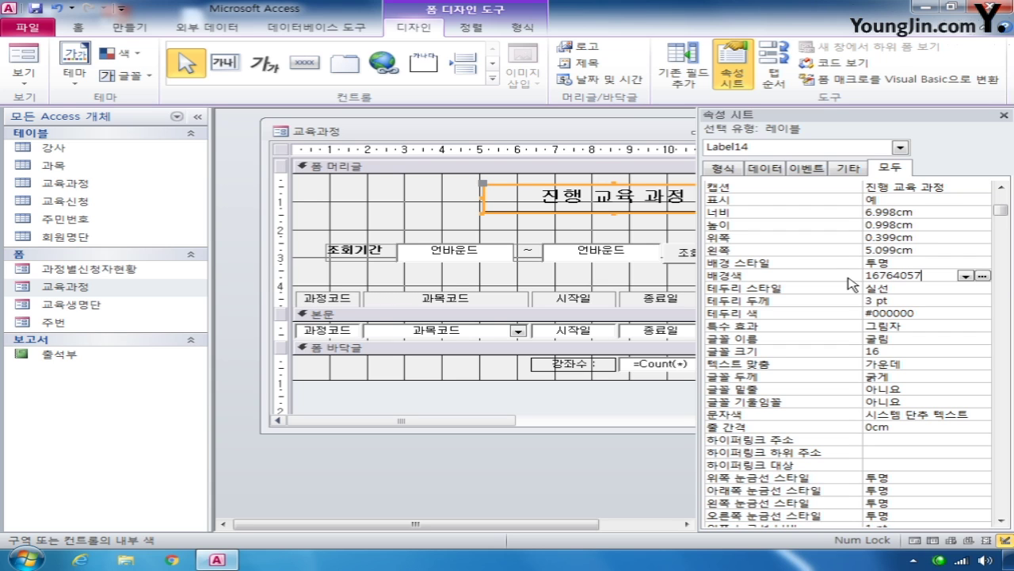
Set the special effect (특수 효과) of the "진행 교육 과정" title label to 볼록
left_click(930, 325)
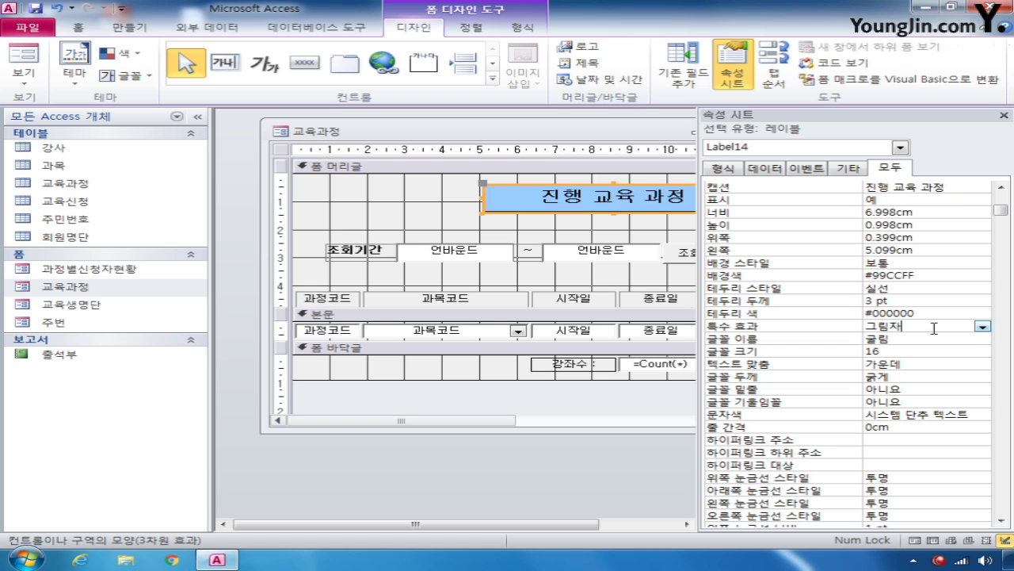
left_click(983, 326)
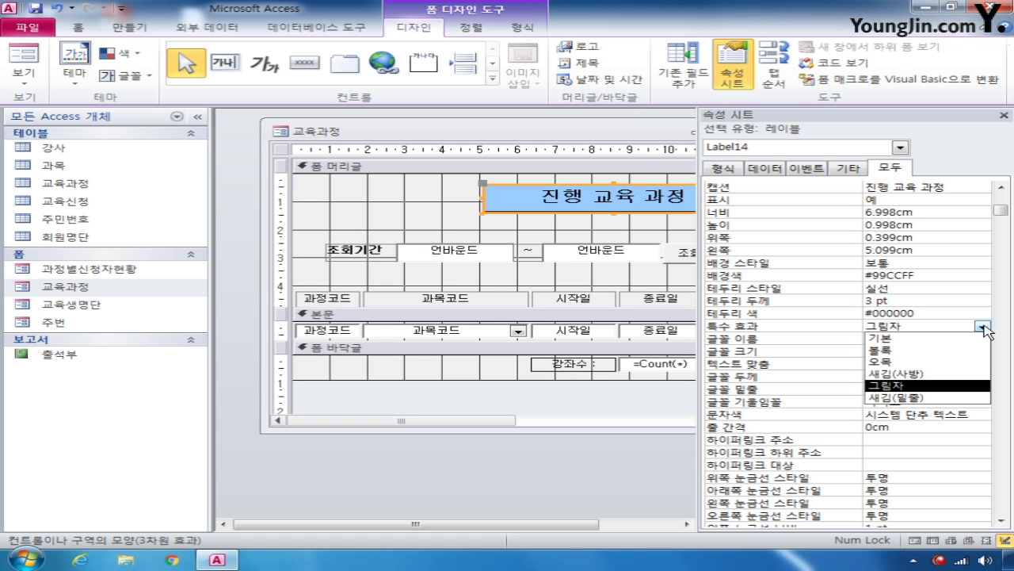
left_click(952, 351)
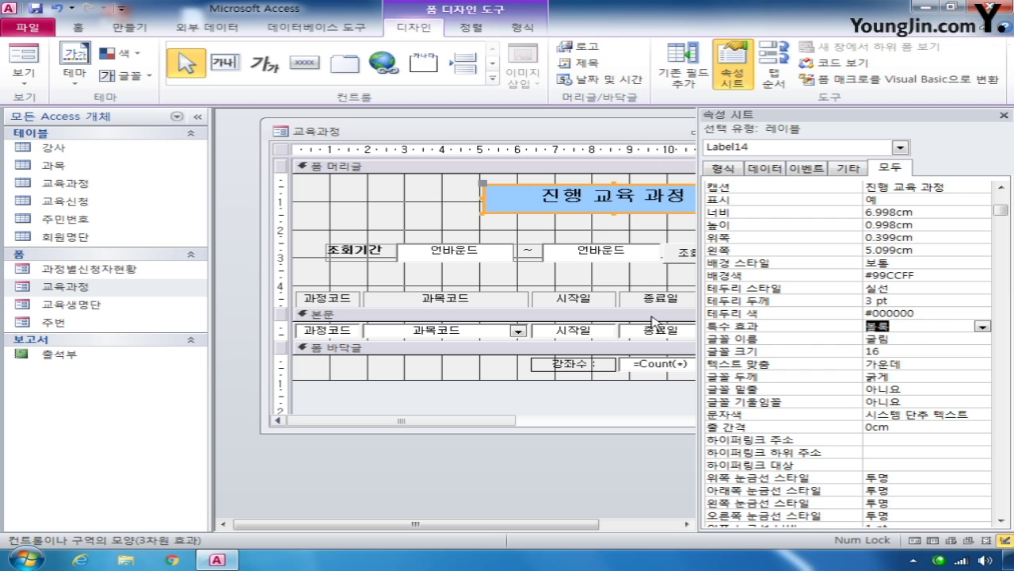
Close the 교육과정 form and save its design changes
left_click_drag(578, 135, 497, 156)
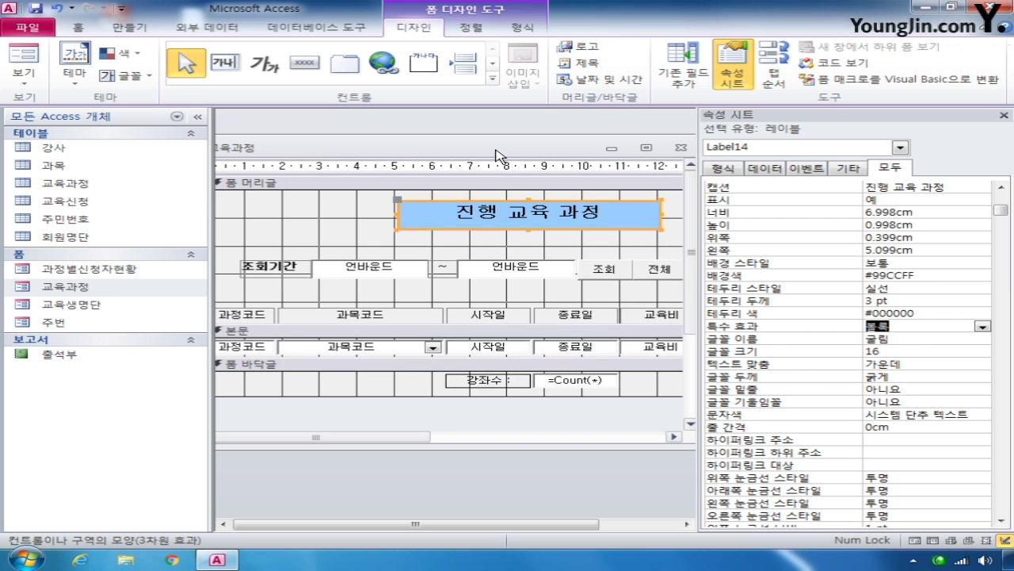
left_click(681, 147)
left_click(373, 323)
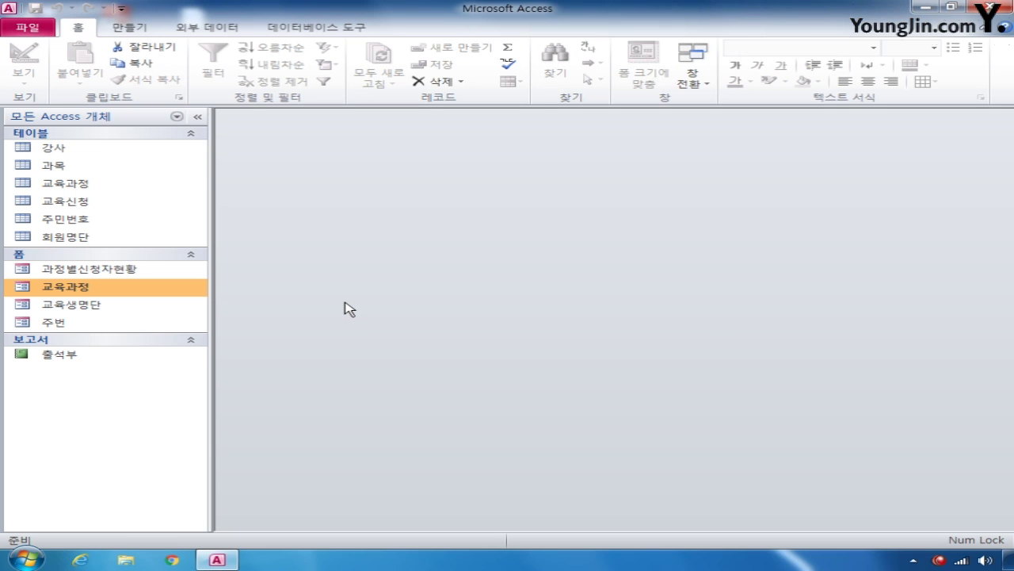
Reopen the 교육과정 form in design view, review the title label's properties, and close the form
right_click(109, 286)
left_click(234, 327)
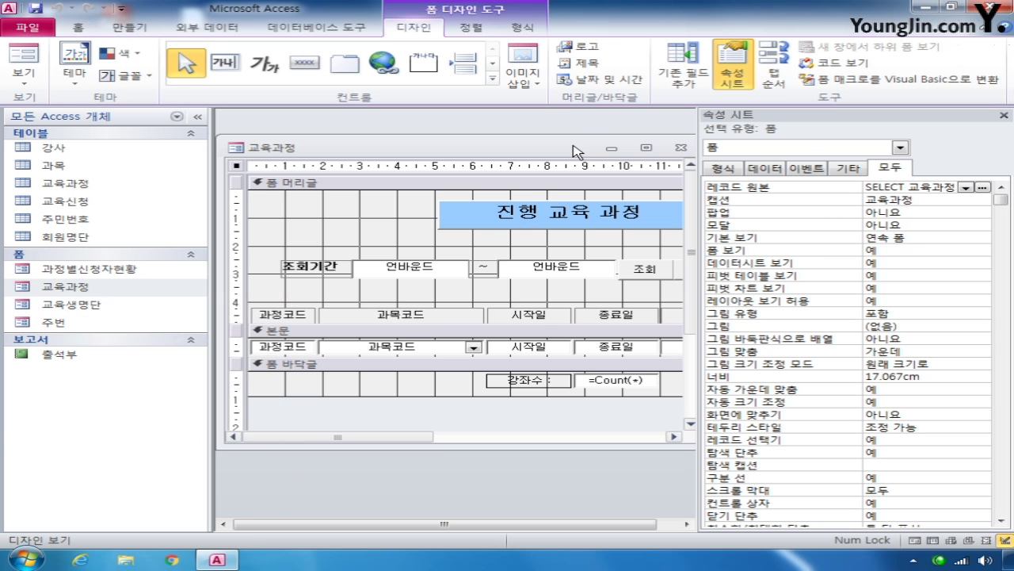
left_click_drag(572, 145, 443, 175)
left_click(480, 232)
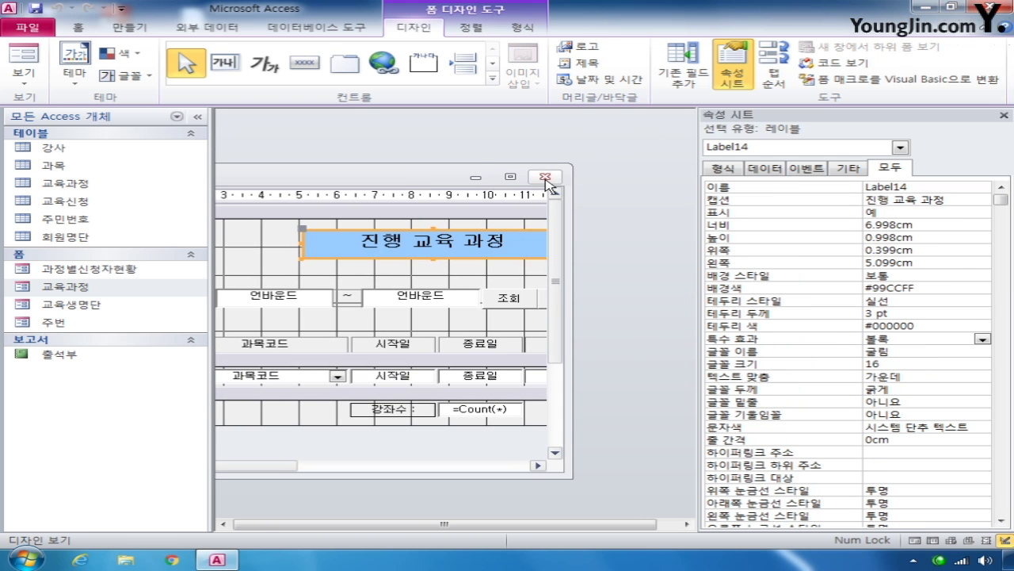
left_click(555, 176)
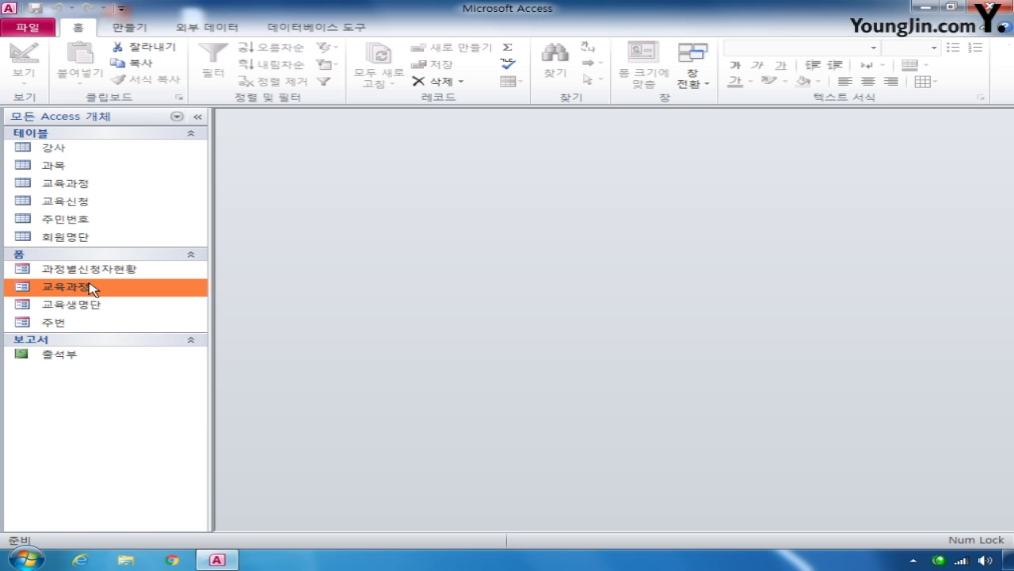
Open the 주번 form in design view and select the unbound text box beside the 주번1 label
right_click(60, 323)
left_click(129, 366)
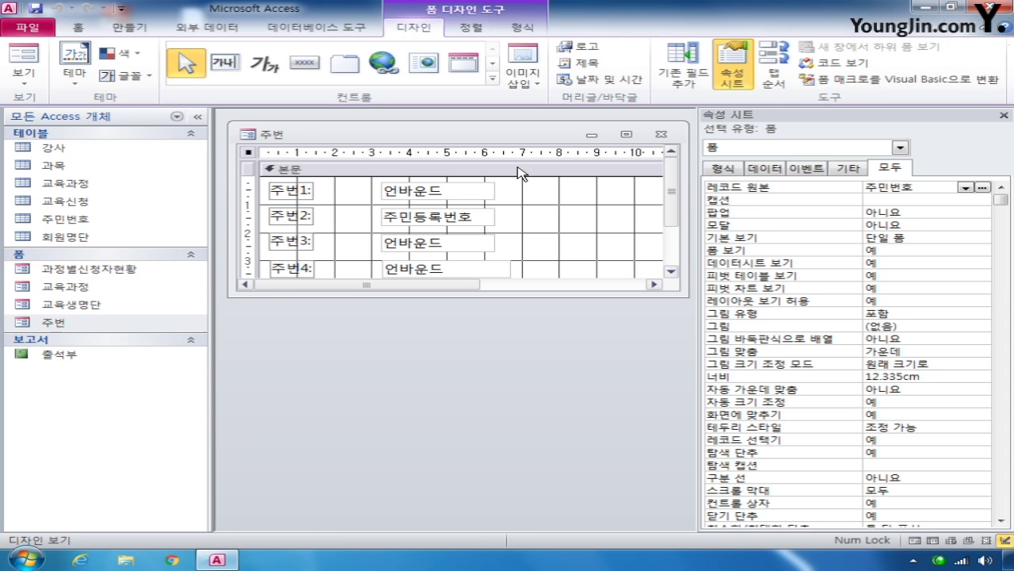
left_click(435, 195)
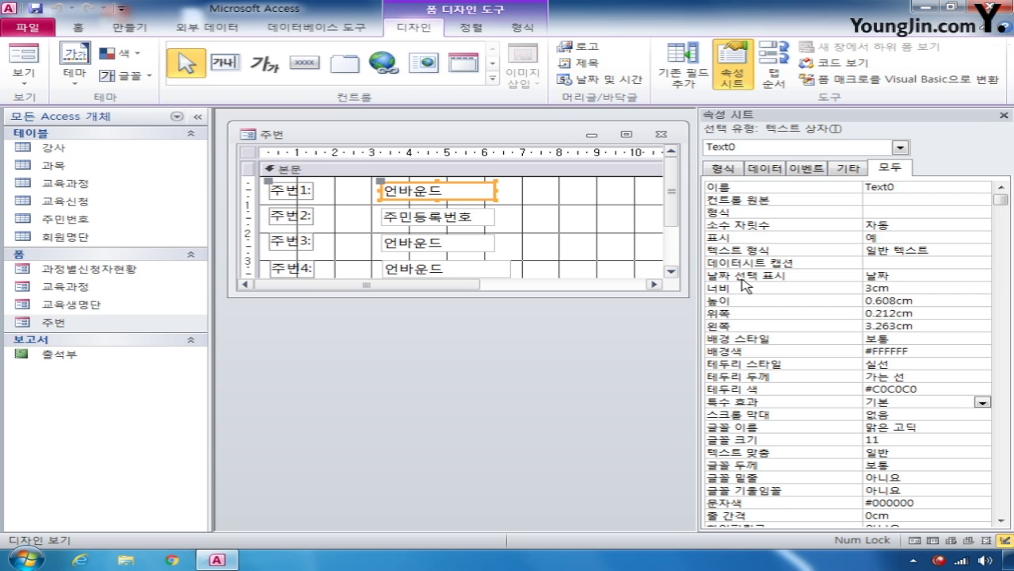
left_click(884, 205)
right_click(885, 204)
left_click(899, 230)
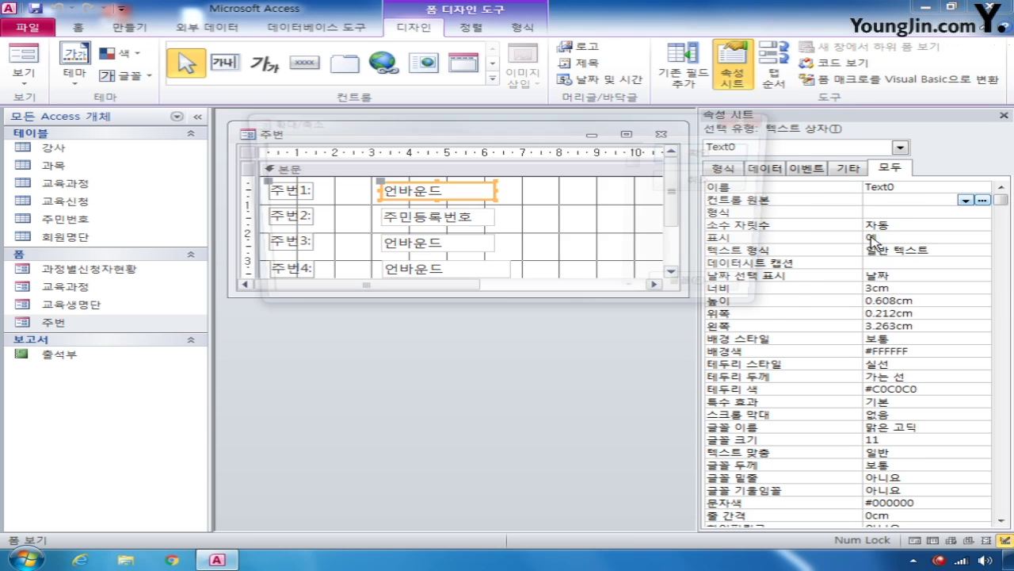
left_click_drag(534, 122, 569, 298)
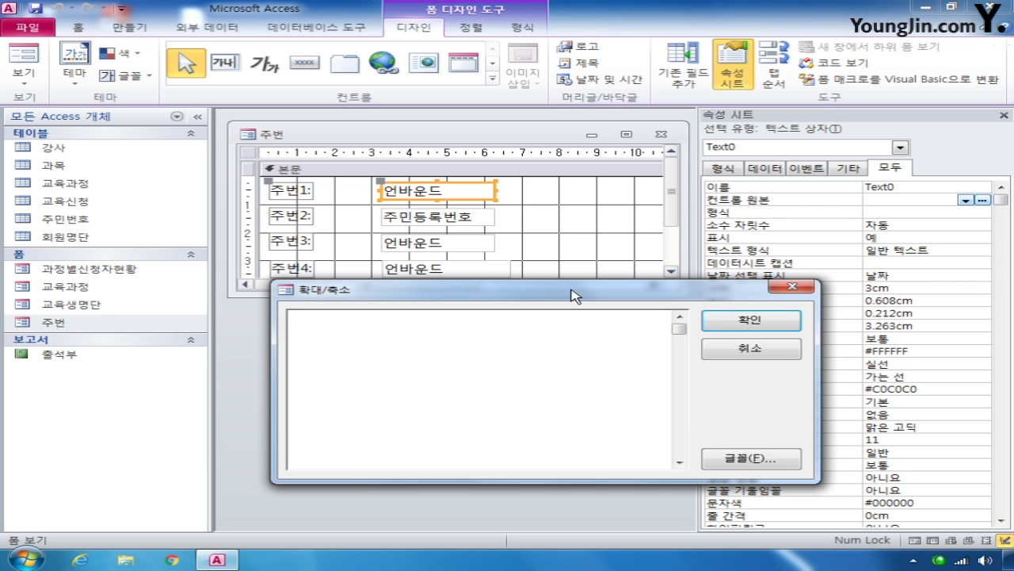
left_click(792, 286)
Check the record source of the 주번 form and open the 주민번호 table to examine its fields and data
left_click(250, 152)
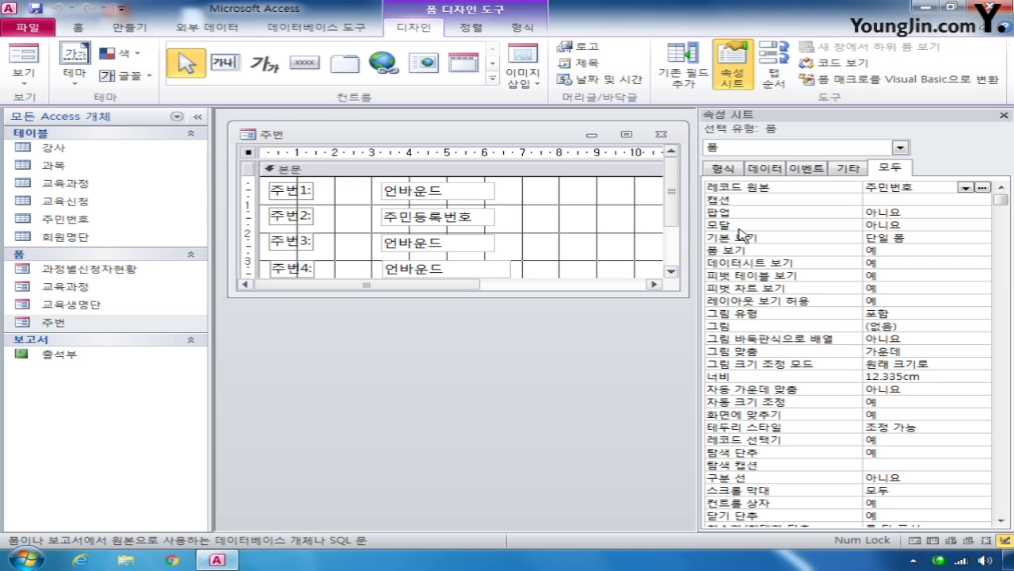
double_click(88, 219)
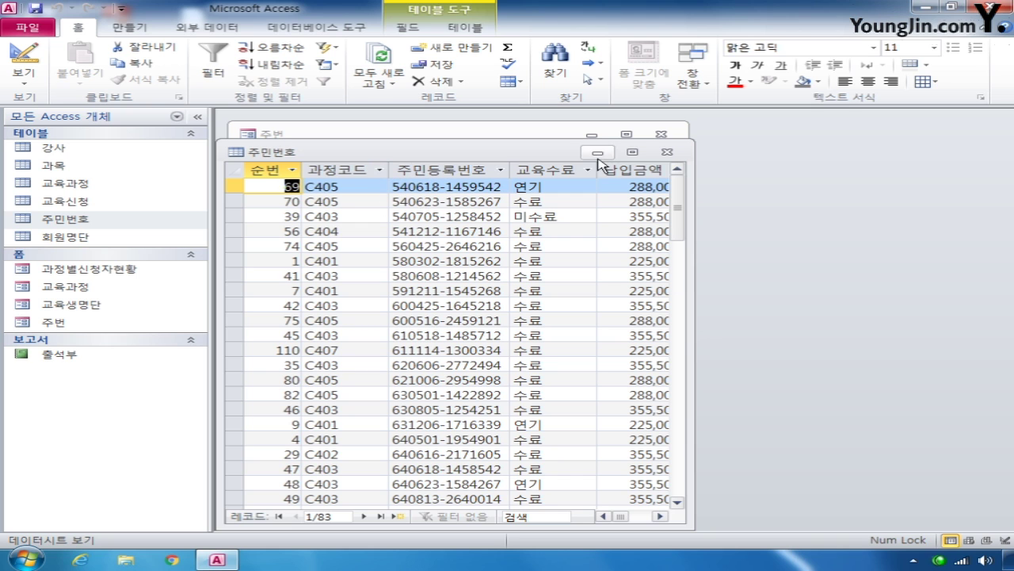
Close the 주민번호 table and begin the 주번1 text box's control source with =left([주민등록번호],6)
left_click(668, 151)
left_click(446, 193)
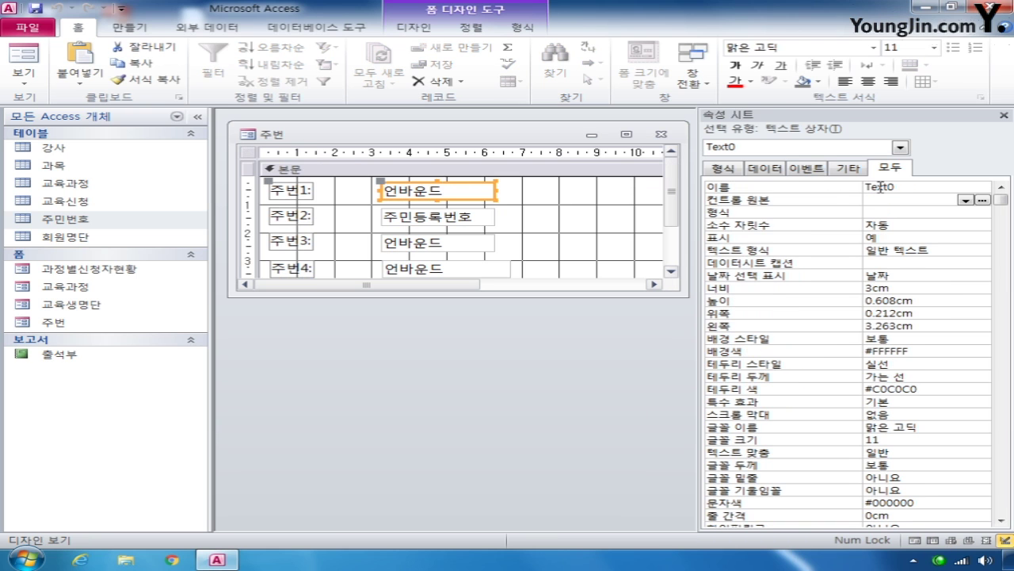
left_click(891, 200)
right_click(890, 200)
left_click(909, 231)
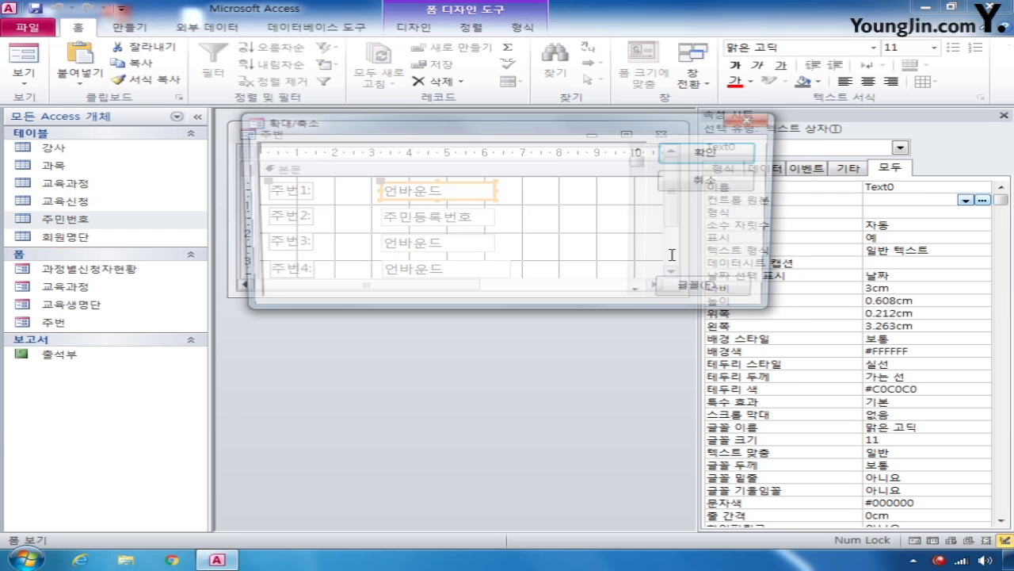
type("=le")
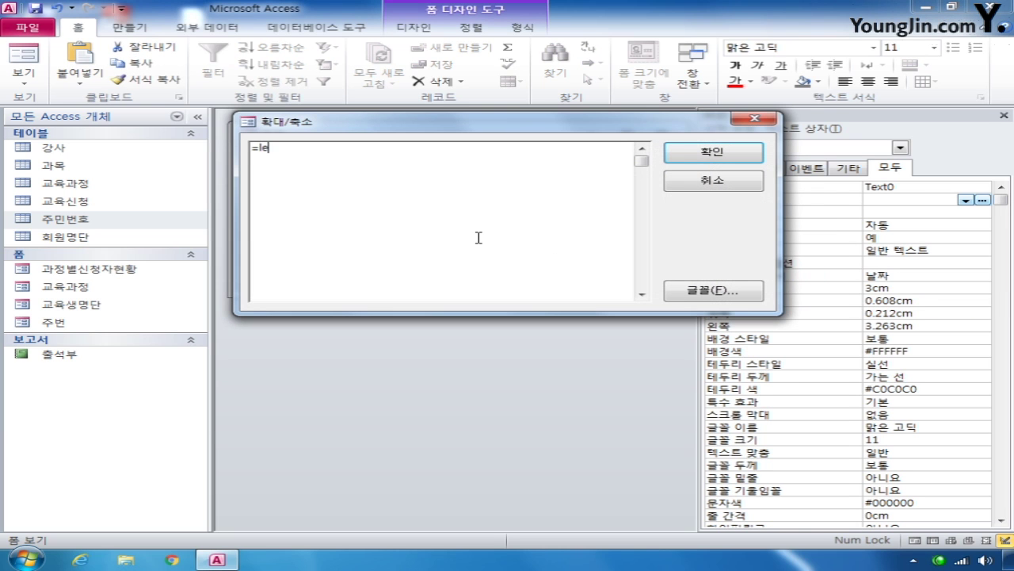
type("ft()")
key("Left")
type("ㅈ주민등록번")
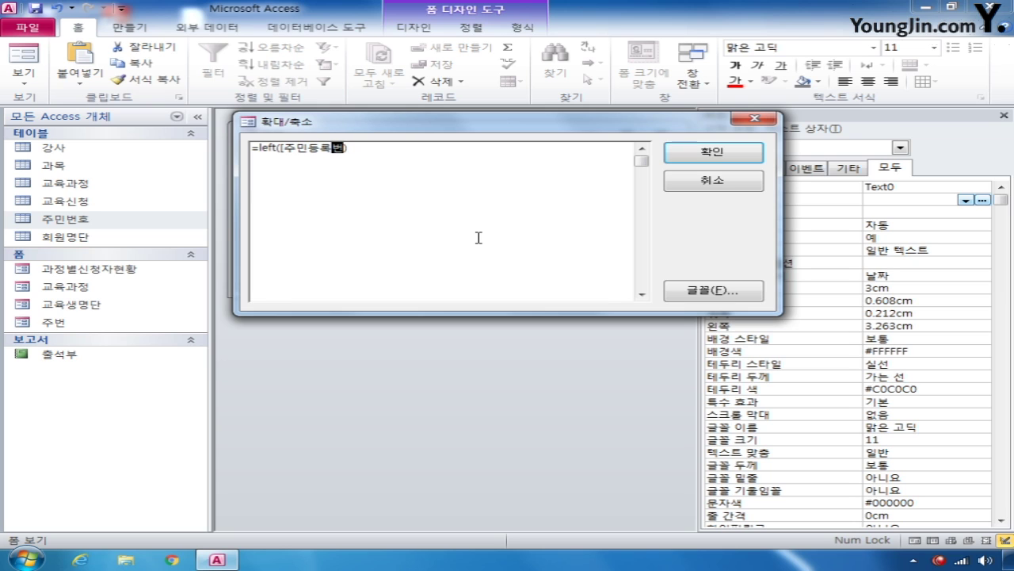
type("호],6")
Append & "-*******" to the 주번1 control source expression and accept it
type(" & ")
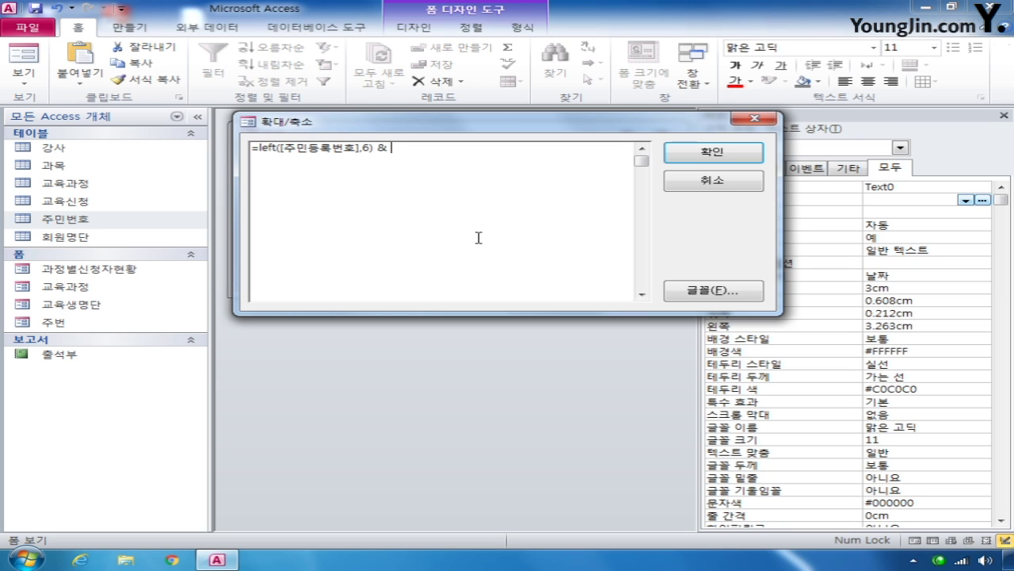
type("\"\"")
type("-")
type("**")
type("*****")
left_click(711, 159)
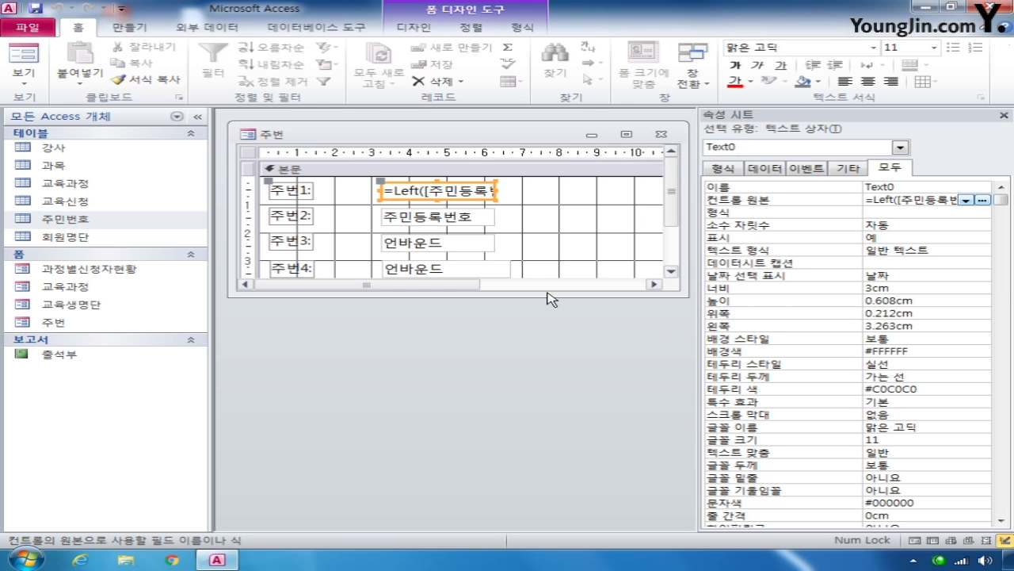
Begin the validation rule of the 주번2 text box with like "*-*"
left_click(490, 225)
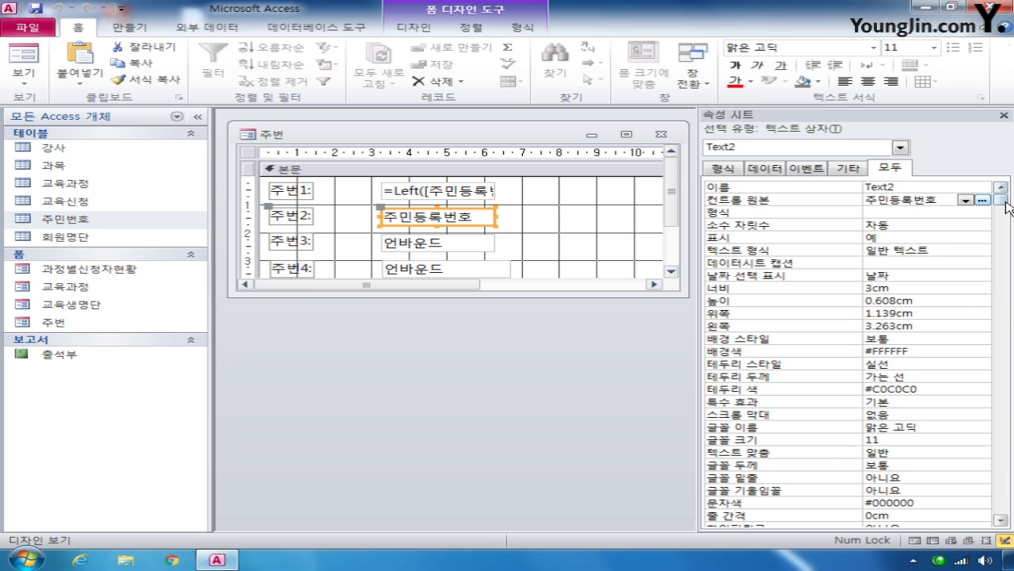
left_click_drag(1001, 199, 1003, 380)
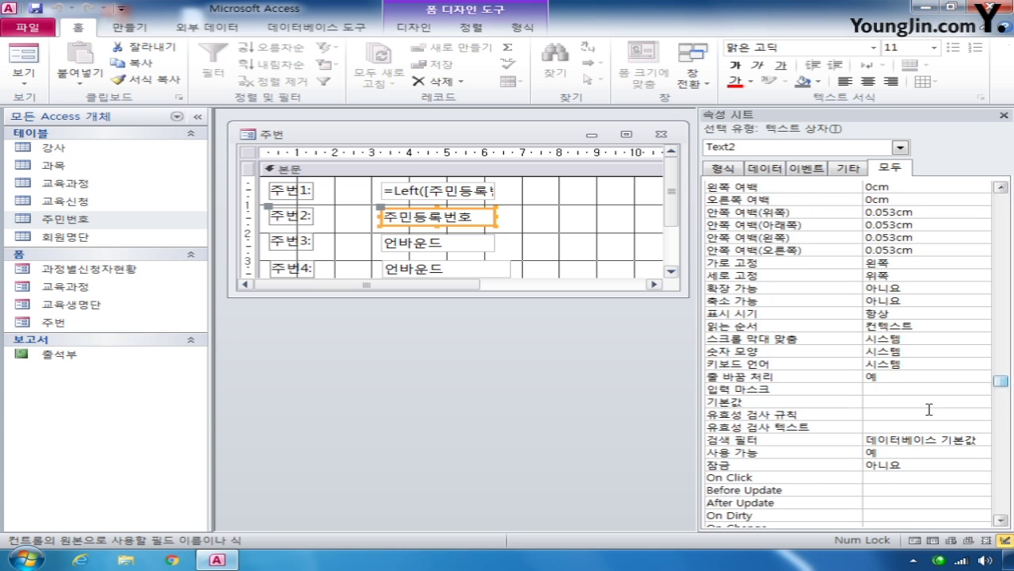
right_click(872, 419)
left_click(889, 440)
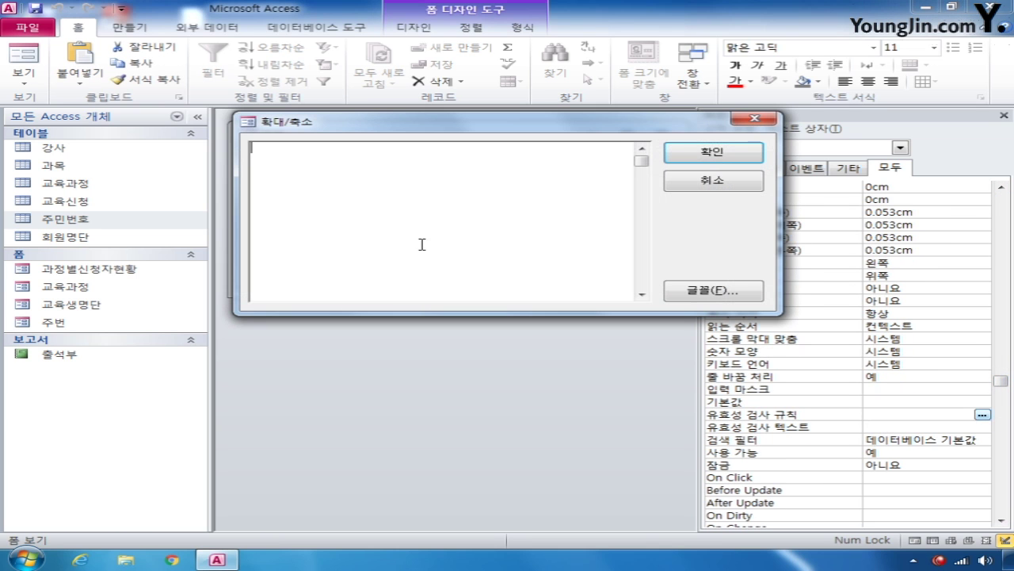
type("=")
key("BackSpace")
key("BackSpace")
type("like")
type("\"*-*\"")
Examine the asterisks around the hyphen in the 주번2 validation pattern
key("Left")
key("Left")
key("Left")
key("shift+Left")
key("Right")
key("Right")
key("shift+Right")
key("Left")
key("shift+Left")
key("Right")
key("Right")
Extend the 주번2 validation rule with and len([주민등록번호])-instr([주민등록번호],"-")=7
type("and")
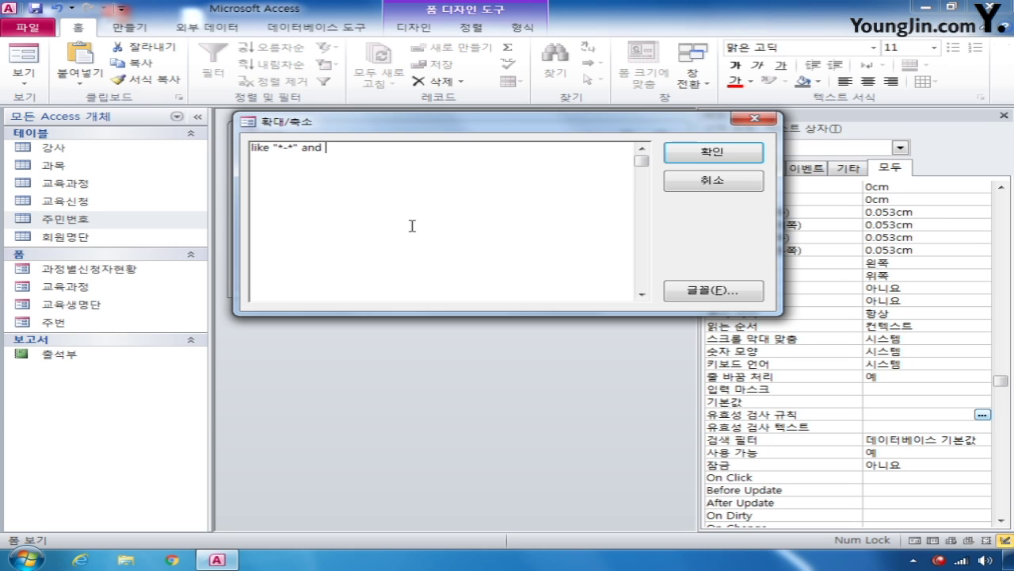
type("len([주민등로")
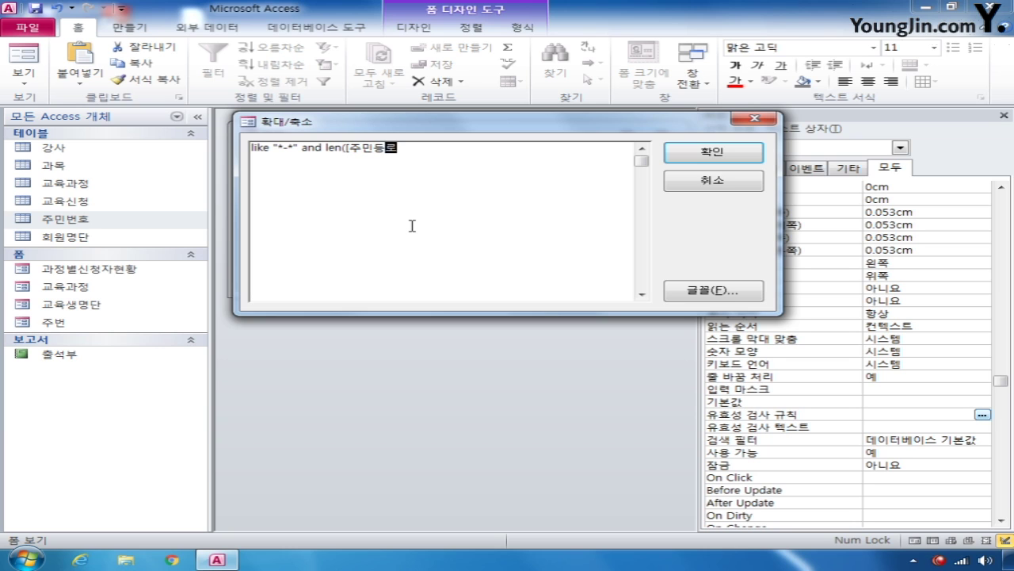
type("록번호])")
type("-")
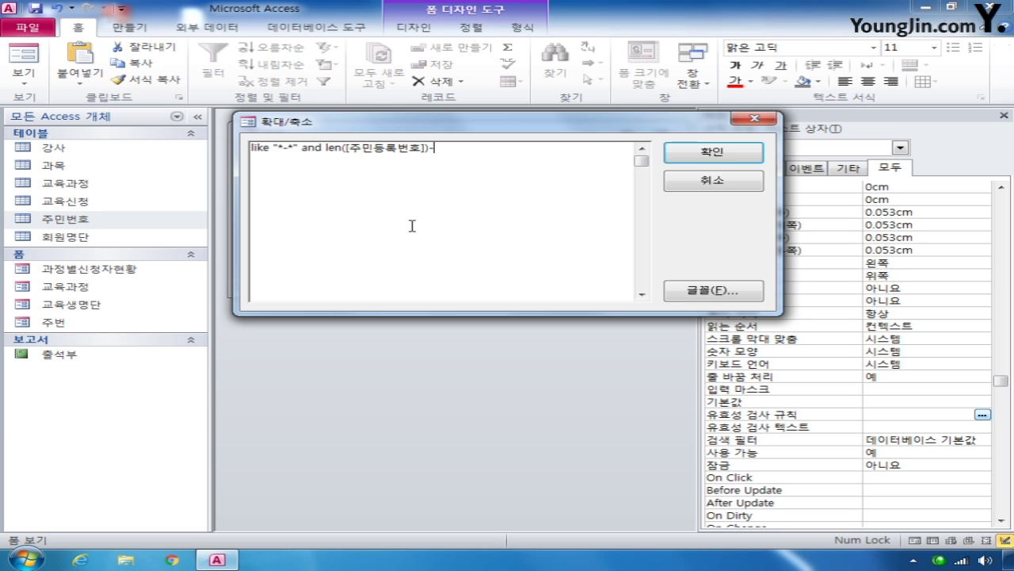
type("in")
type("str")
type("([")
type("주민ㄷ")
type("등록번호")
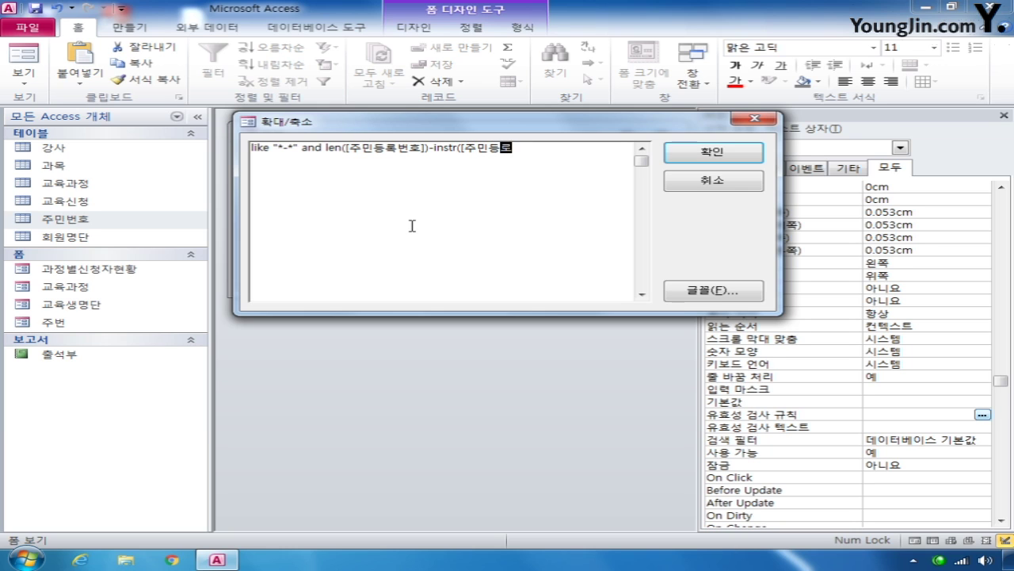
type("],\"-\")")
type("=7")
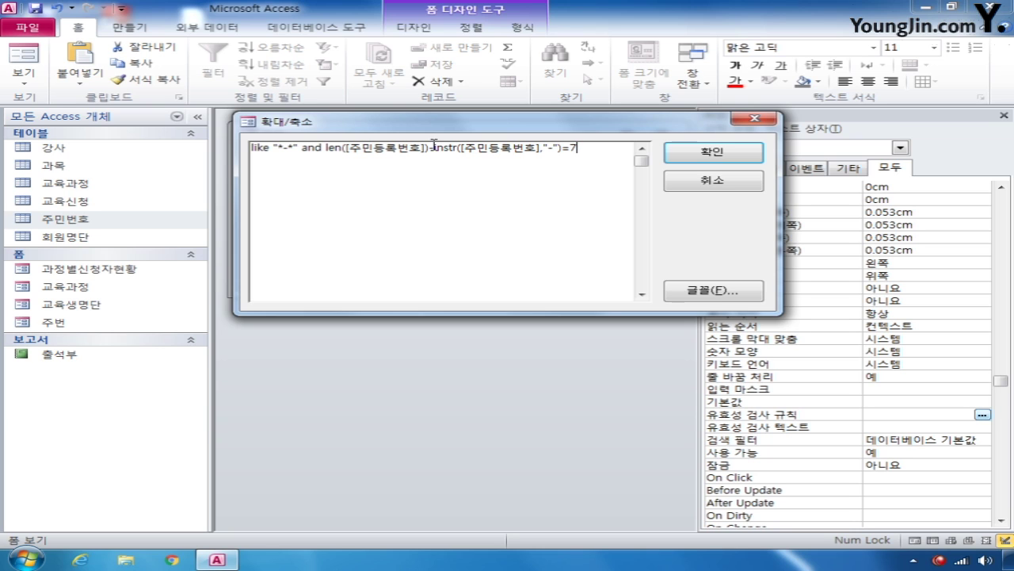
Examine the len and instr parts of the 주번2 validation rule and their arguments
left_click_drag(433, 148, 462, 149)
key("End")
left_click_drag(460, 147, 540, 143)
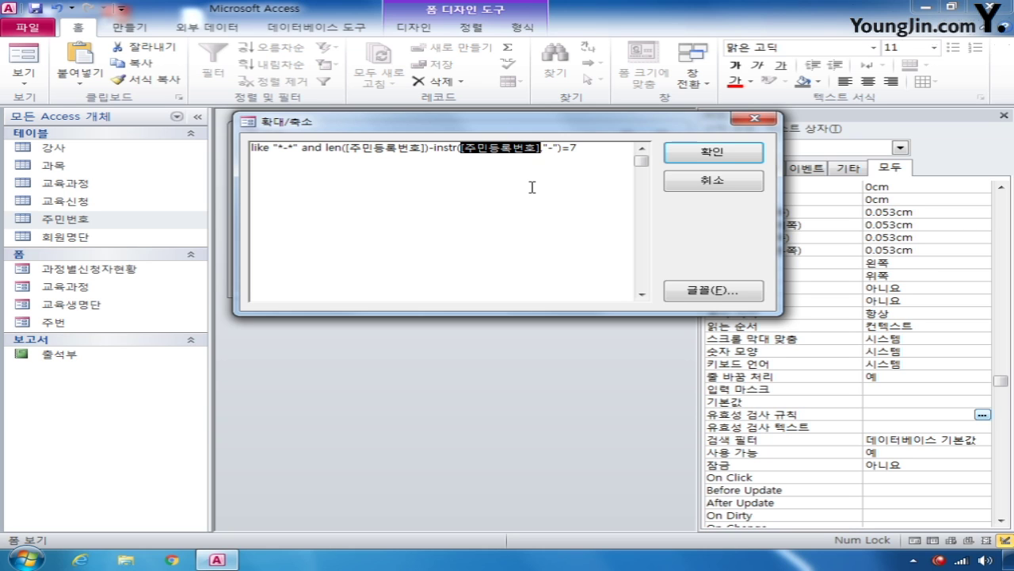
key("End")
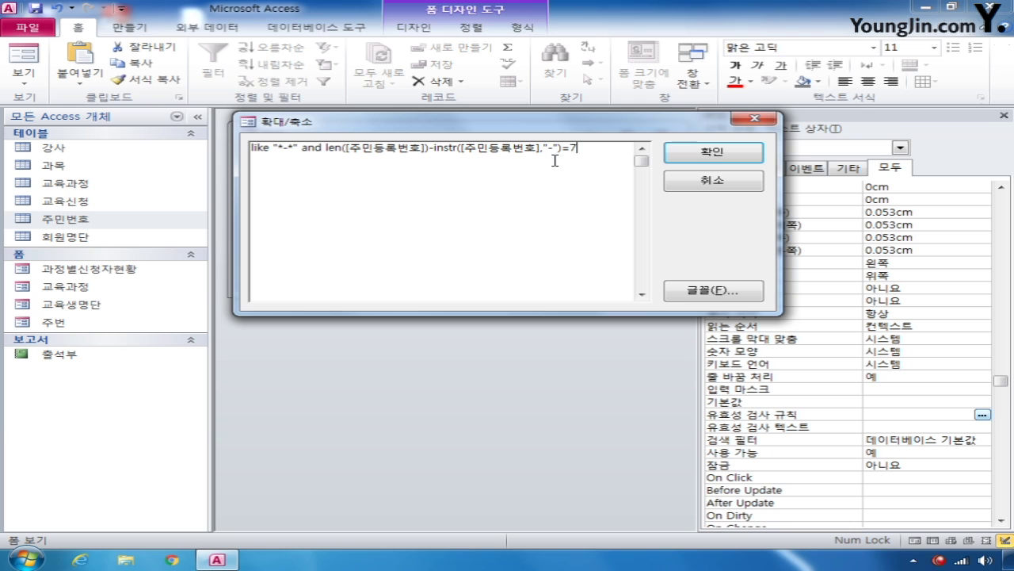
left_click_drag(547, 147, 554, 147)
left_click(555, 152)
left_click_drag(327, 147, 553, 153)
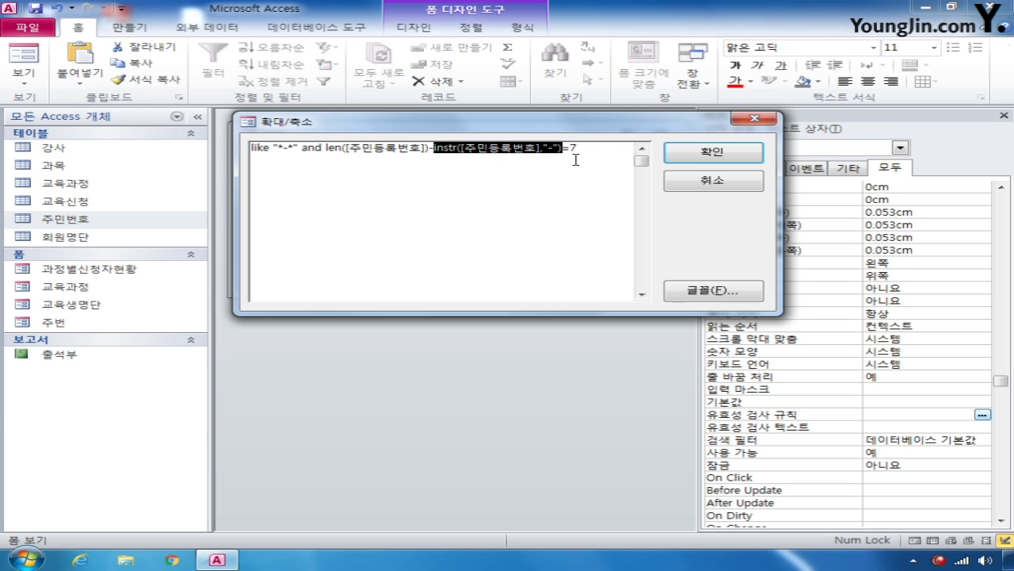
left_click(524, 149)
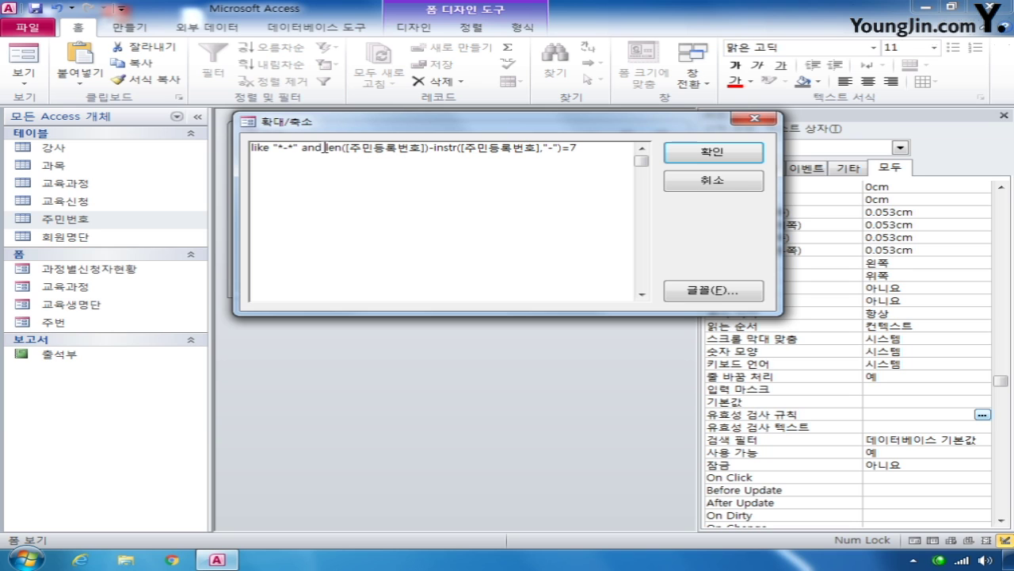
left_click_drag(324, 148, 585, 147)
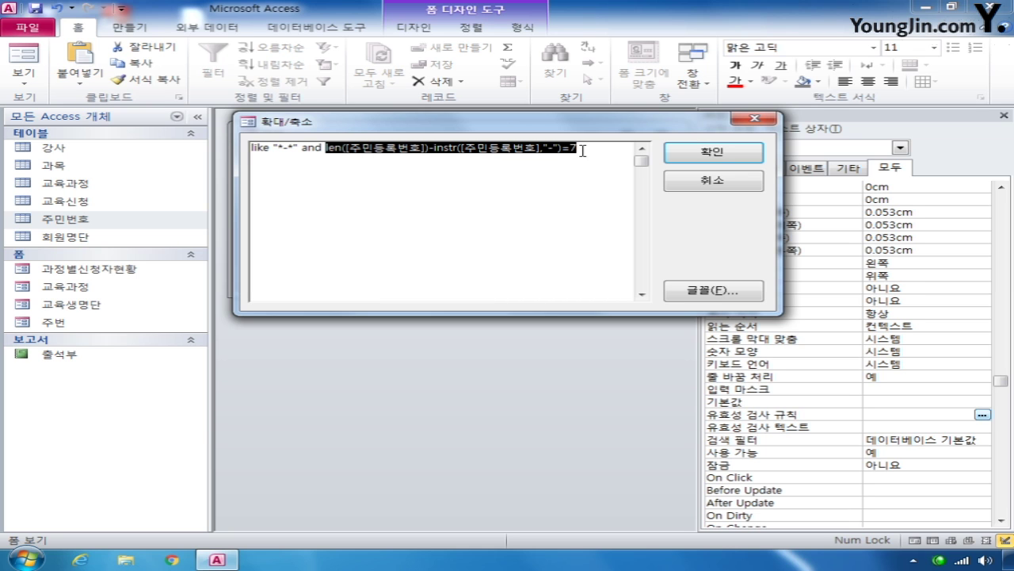
Accept the 주번2 validation rule and set its validation text to "-와 자리수를 지키세요"
left_click(728, 160)
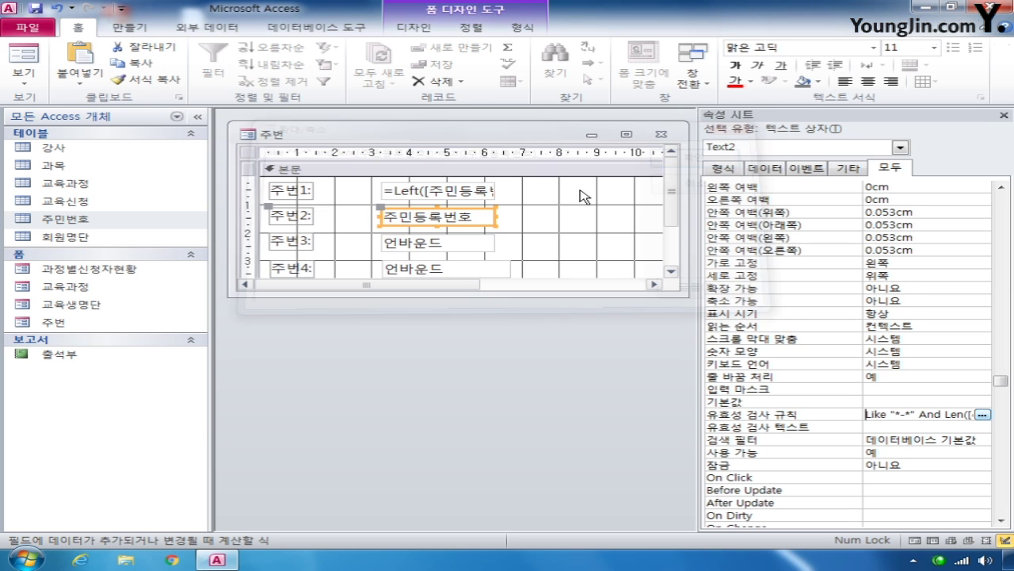
left_click(907, 427)
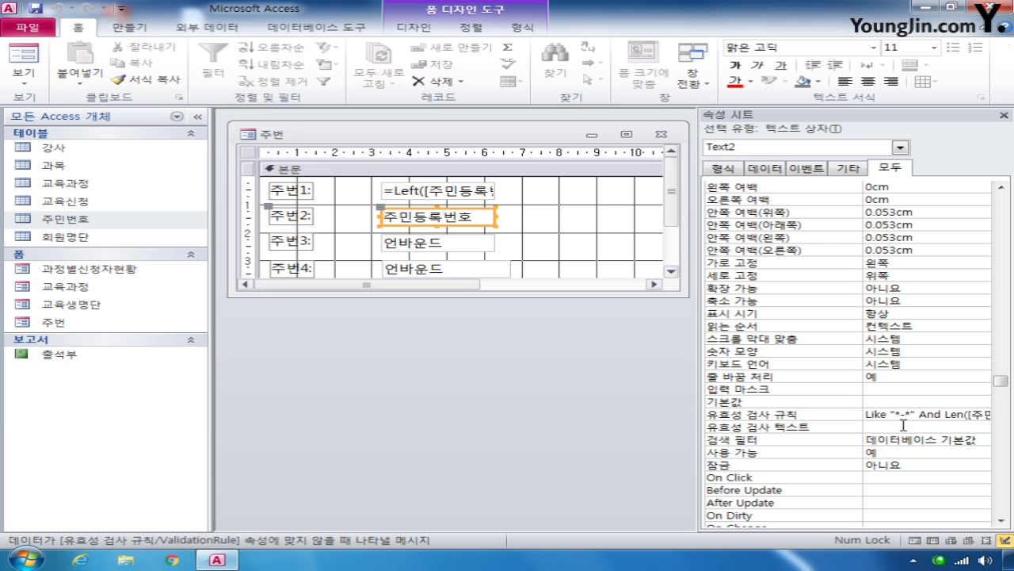
right_click(905, 426)
left_click(871, 420)
type("-와 자리수를 ")
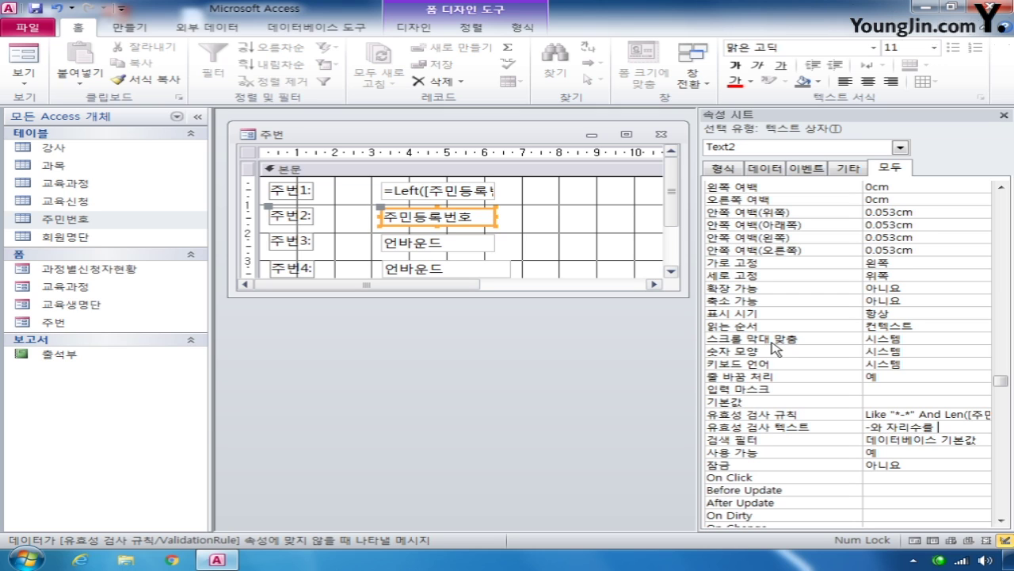
type("지키세요")
left_click(425, 246)
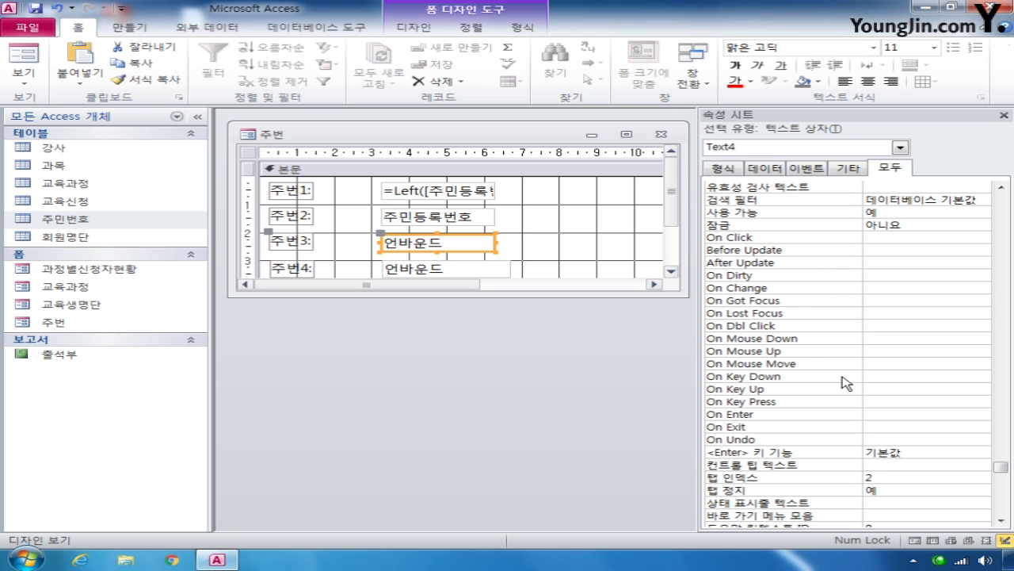
left_click(903, 187)
left_click(878, 250)
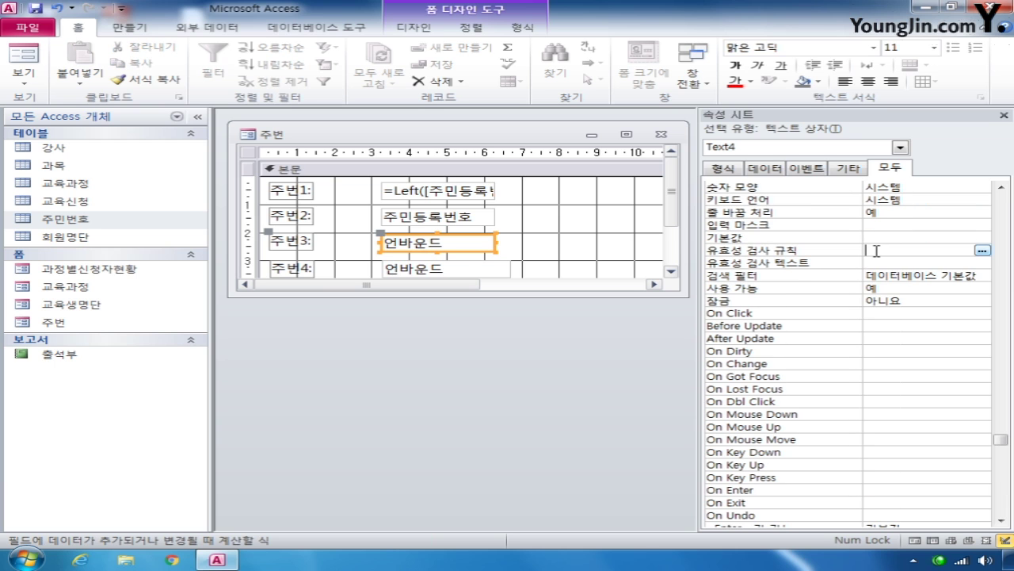
right_click(875, 250)
left_click(903, 276)
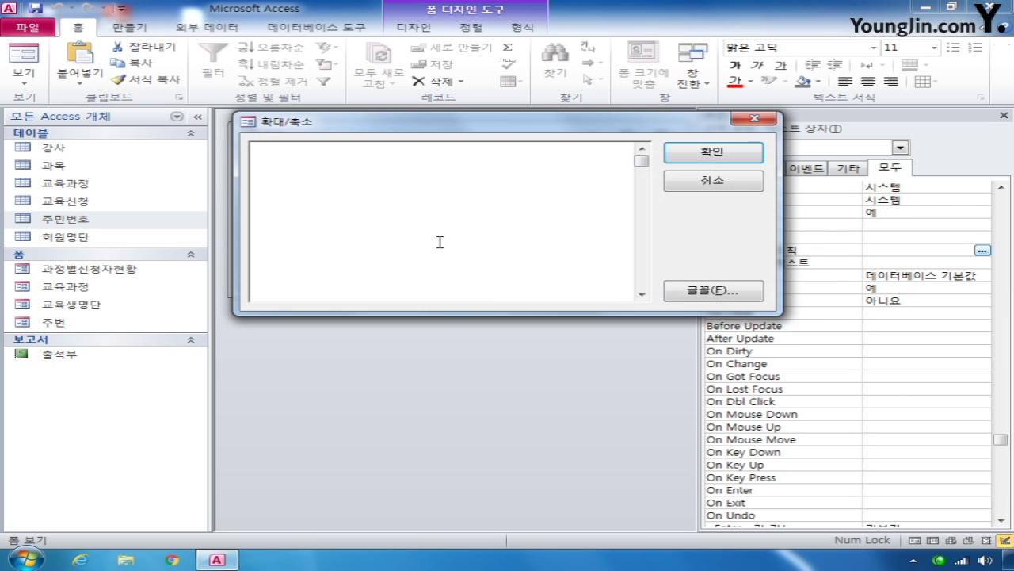
type("=")
left_click(753, 118)
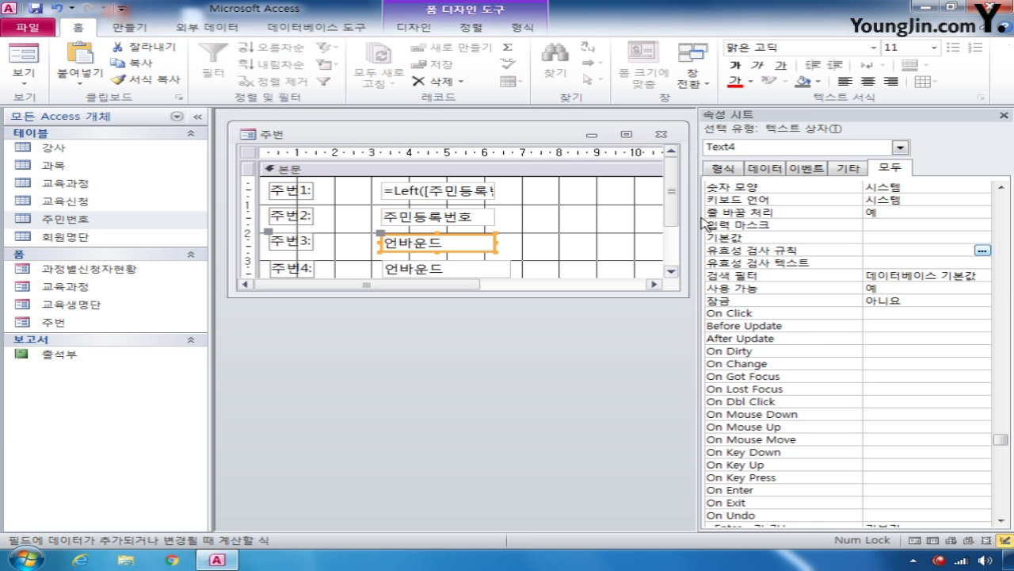
left_click(431, 219)
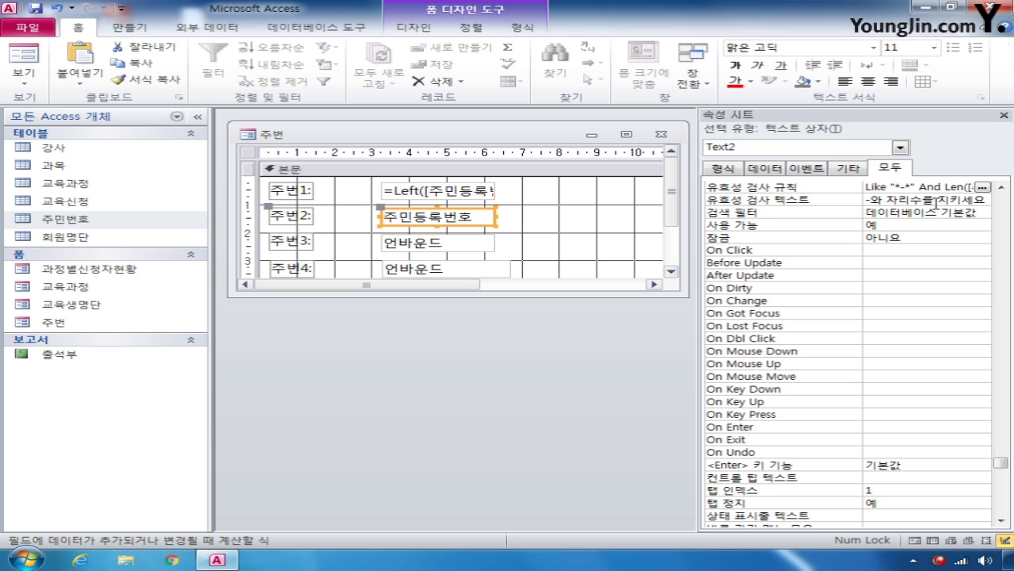
Begin the validation rule of the 주번3 text box with like ("")
left_click(449, 244)
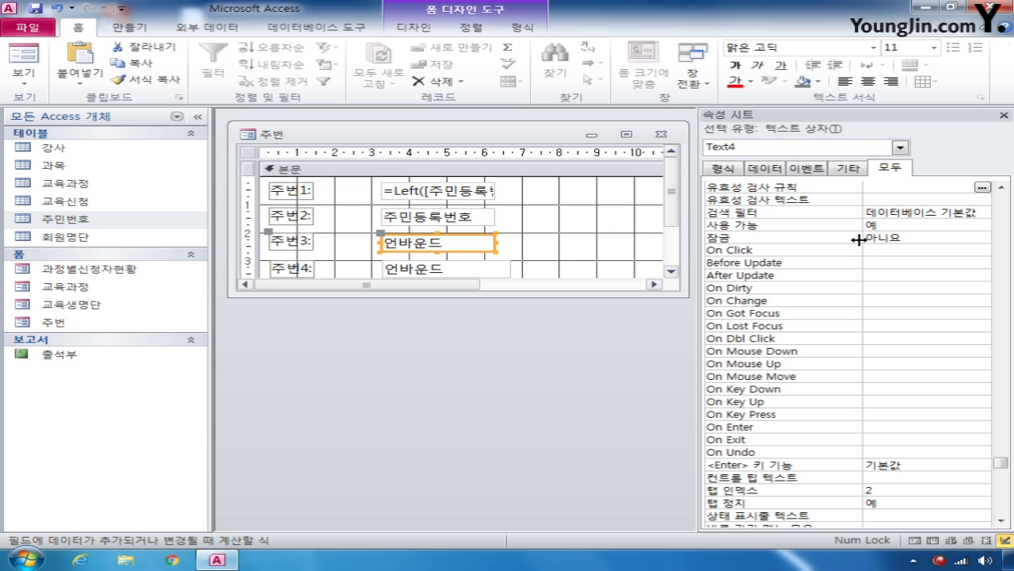
left_click(884, 187)
right_click(883, 187)
left_click(919, 212)
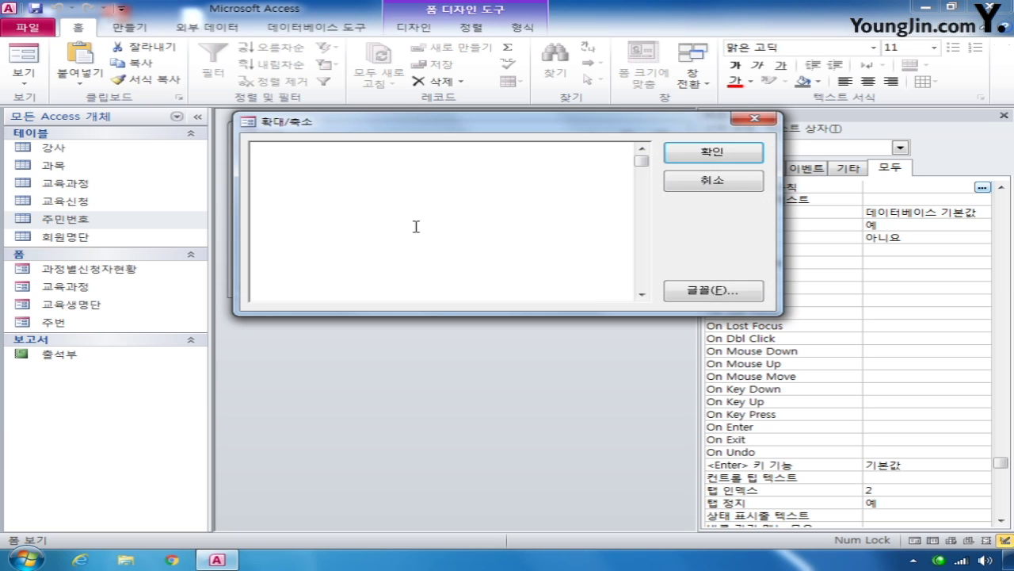
type("=")
key("BackSpace")
type("I")
type("ike ")
type("(")
type("\"\"")
type(")")
Fill the empty quotes in the 주번3 validation rule with the pattern ??????-*
key("Left")
key("Left")
type("??????")
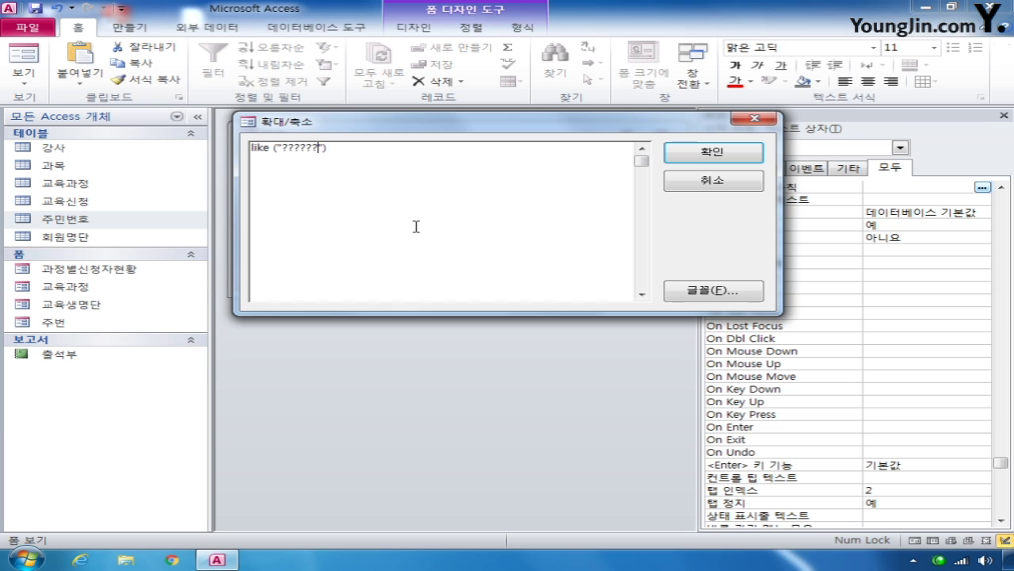
type("-*")
Examine the six question marks and the asterisk in the 주번3 validation pattern
key("Left")
key("Left")
key("shift+Left")
key("shift+Left")
key("shift+Left")
key("shift+Left")
key("shift+Left")
key("shift+Left")
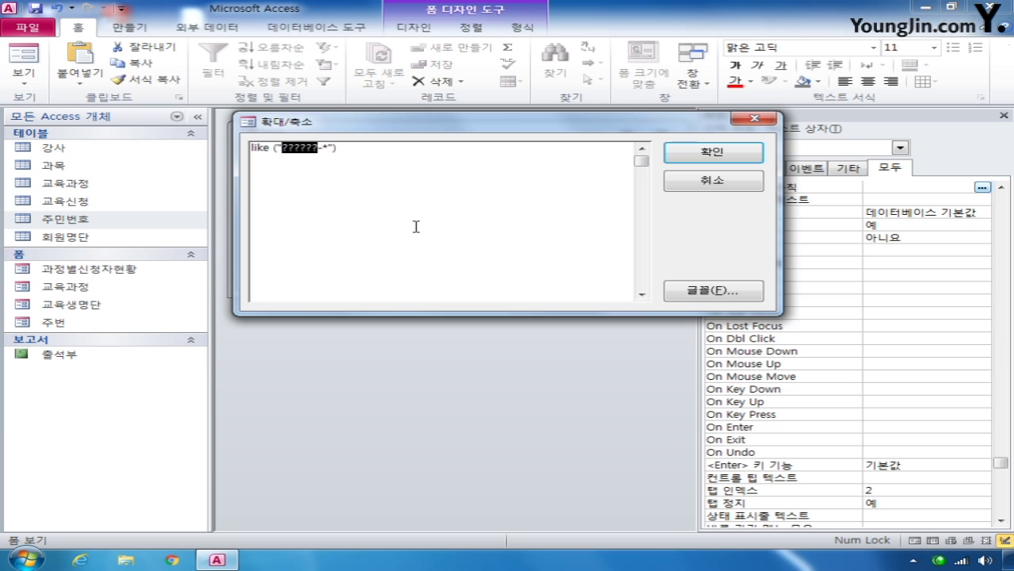
key("Left")
key("Right")
key("Right")
key("Right")
key("Right")
key("shift+Right")
Accept the 주번3 validation rule and set its validation text to "-와 자리수를 확인하세요"
left_click(683, 150)
left_click(878, 200)
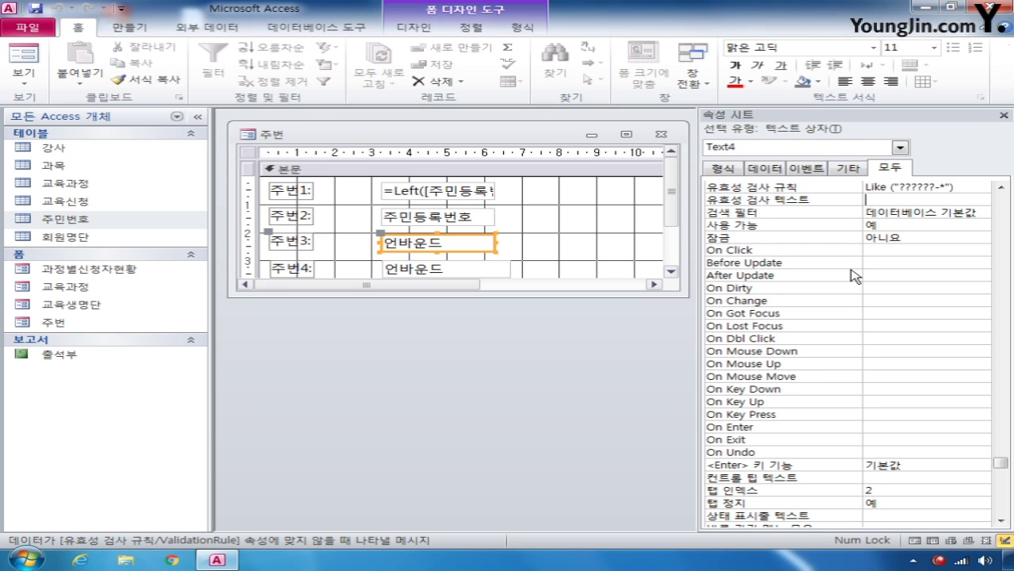
type("-와 자리수를")
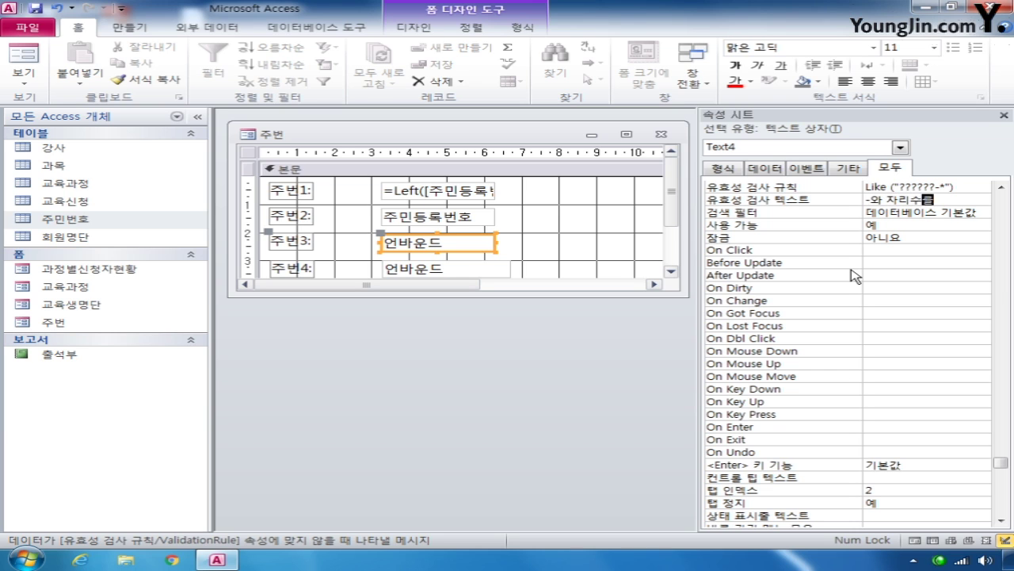
type(" 확인하세요")
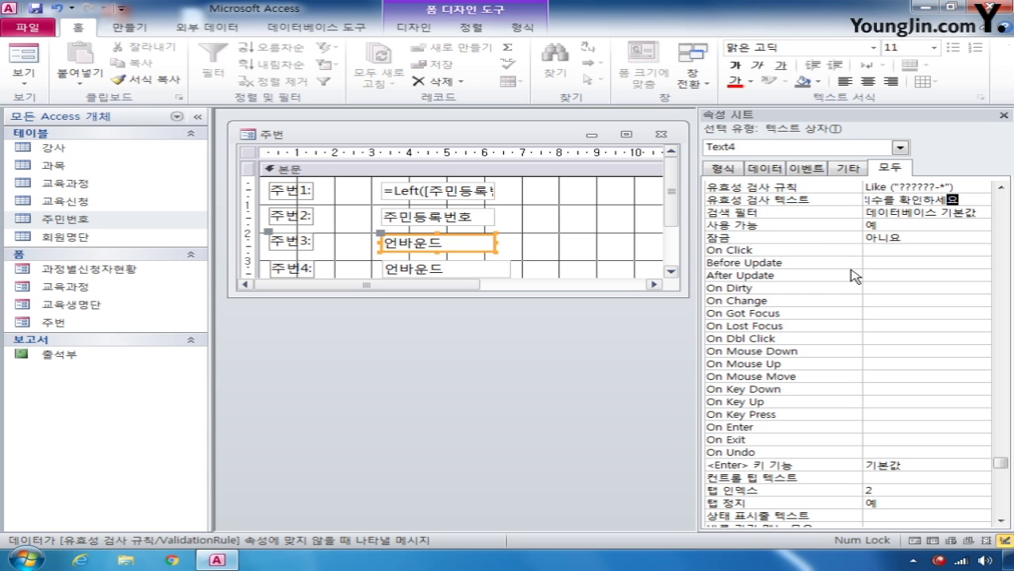
Begin the control source expression of the 주번4 text box with =string(len(),"#")
left_click(462, 269)
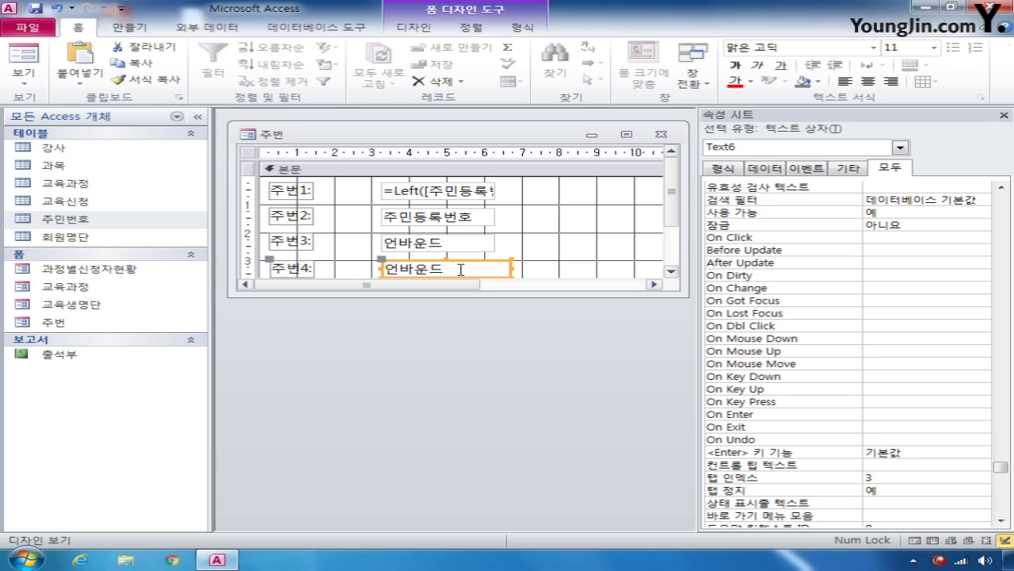
left_click(1001, 187)
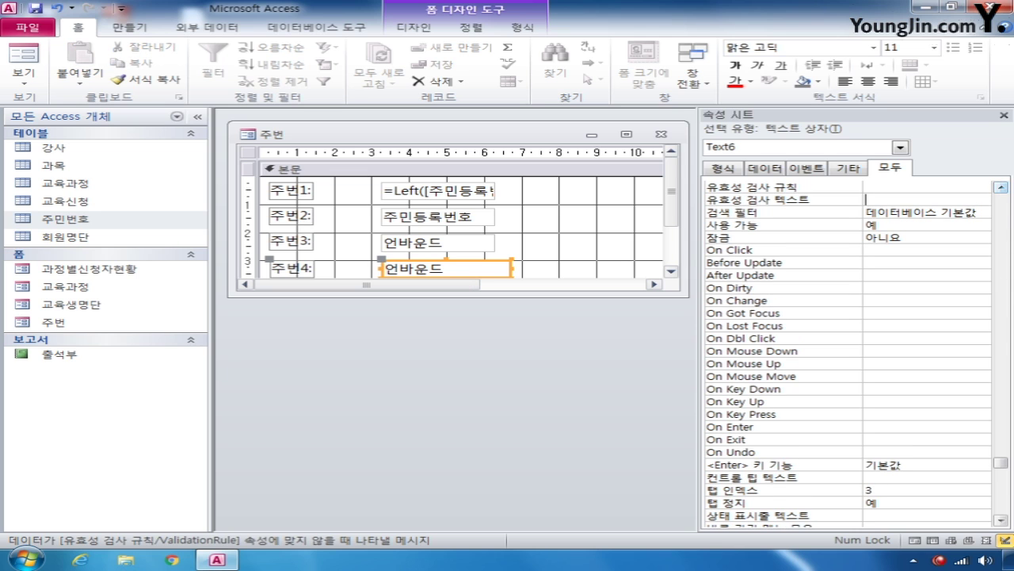
left_click_drag(1002, 464, 1002, 196)
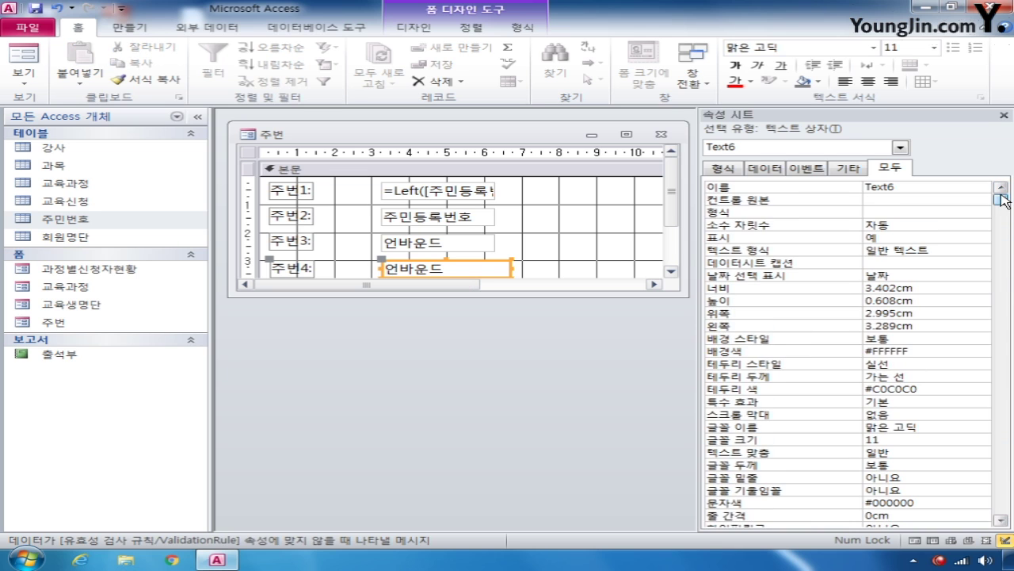
right_click(878, 200)
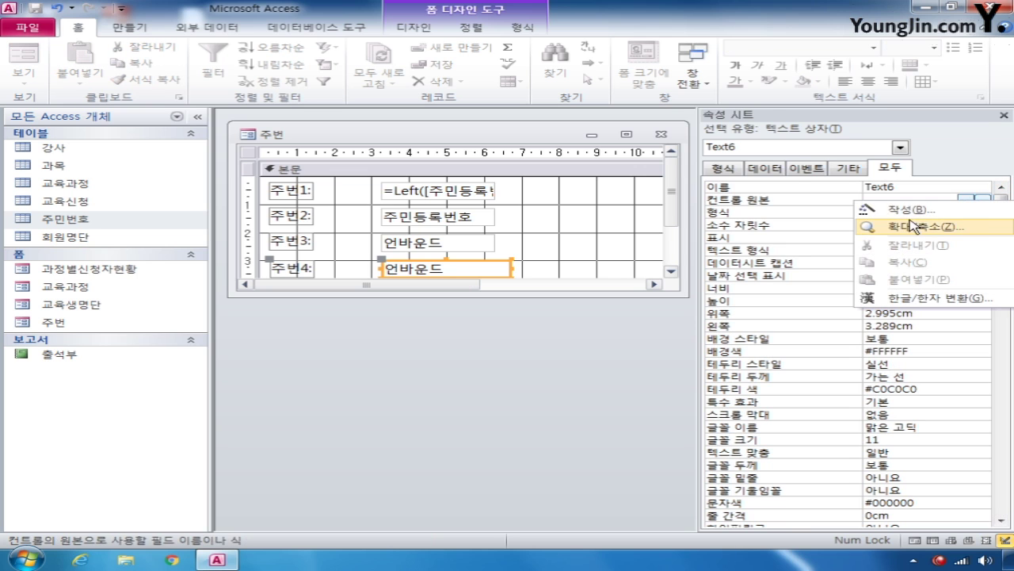
left_click(911, 226)
type("=")
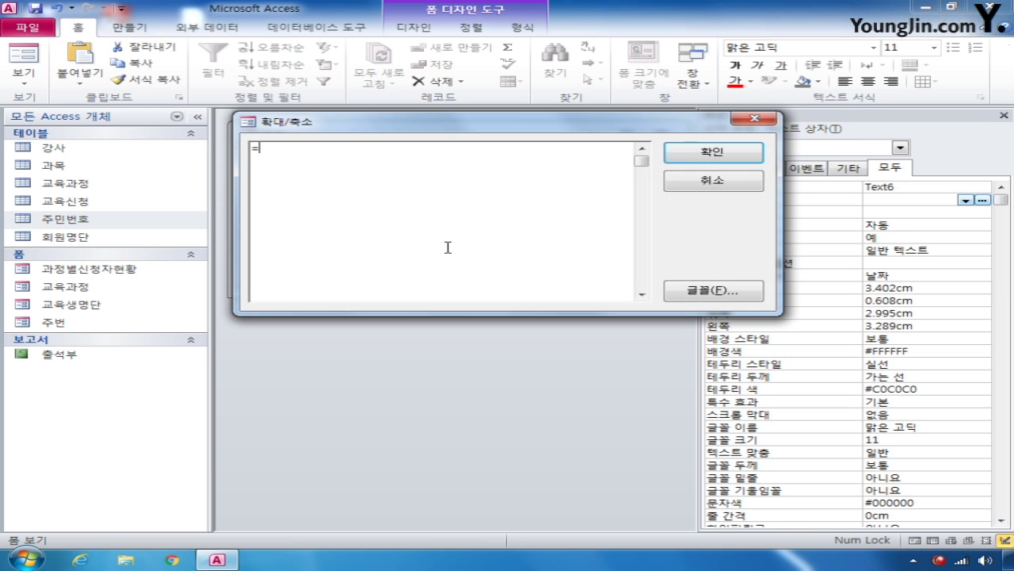
type("strubg")
key("BackSpace")
key("BackSpace")
type("ing(")
type("len(),\"#\"")
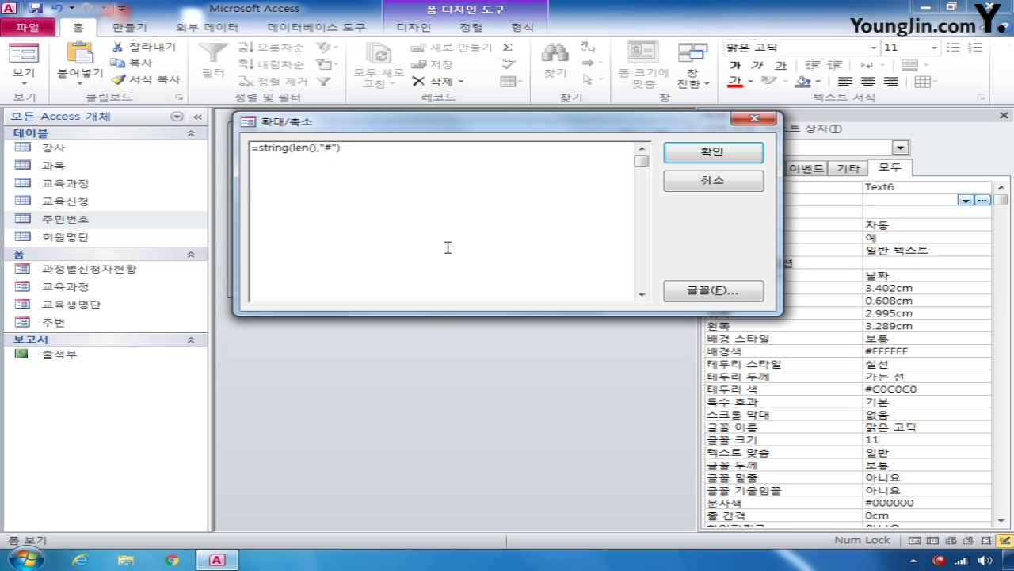
Insert [주민등록번호] as the len argument in the 주번4 expression and accept the control source
key("Left")
key("Left")
key("Left")
key("Left")
key("Left")
type("[")
type("주민등")
type("록번호]")
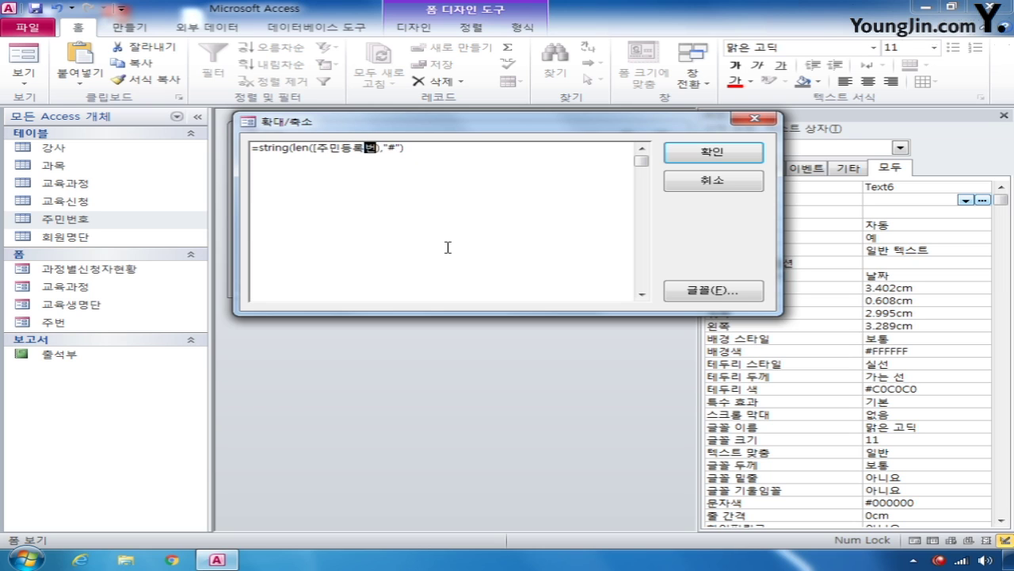
type("]")
left_click(757, 153)
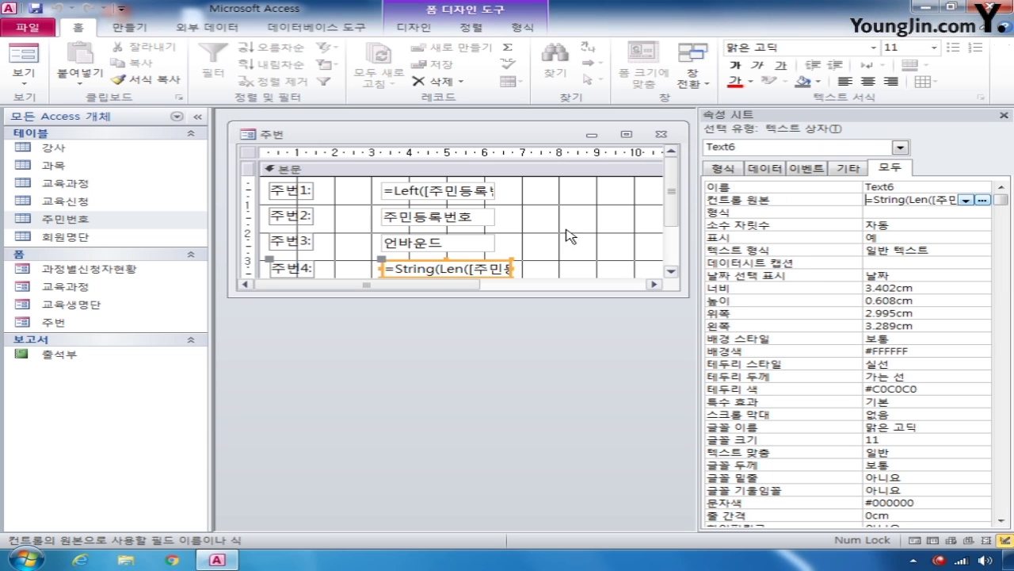
Close the 주번 form with its changes saved and open the 교육과정 form in Design view
left_click(661, 134)
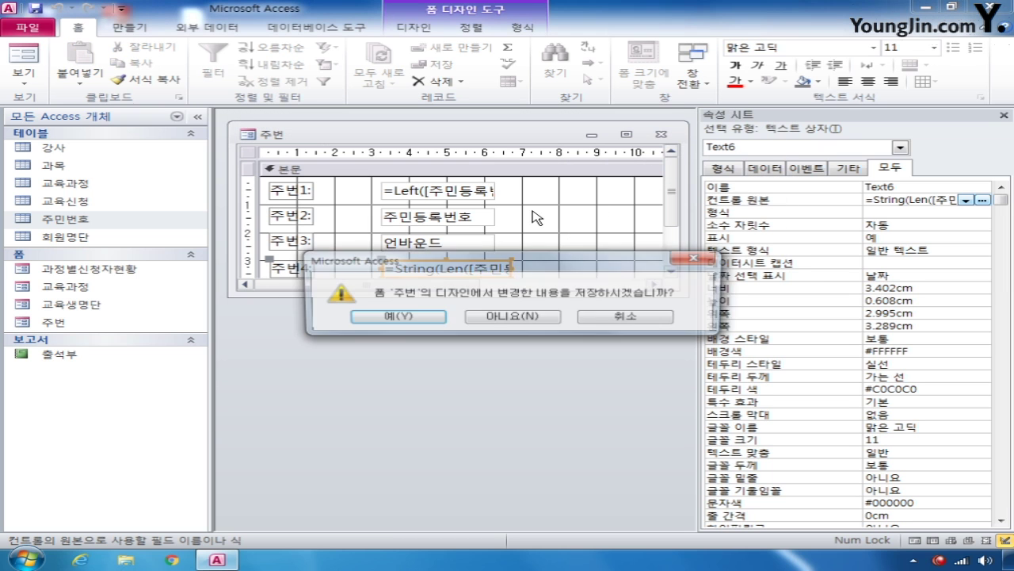
left_click(422, 321)
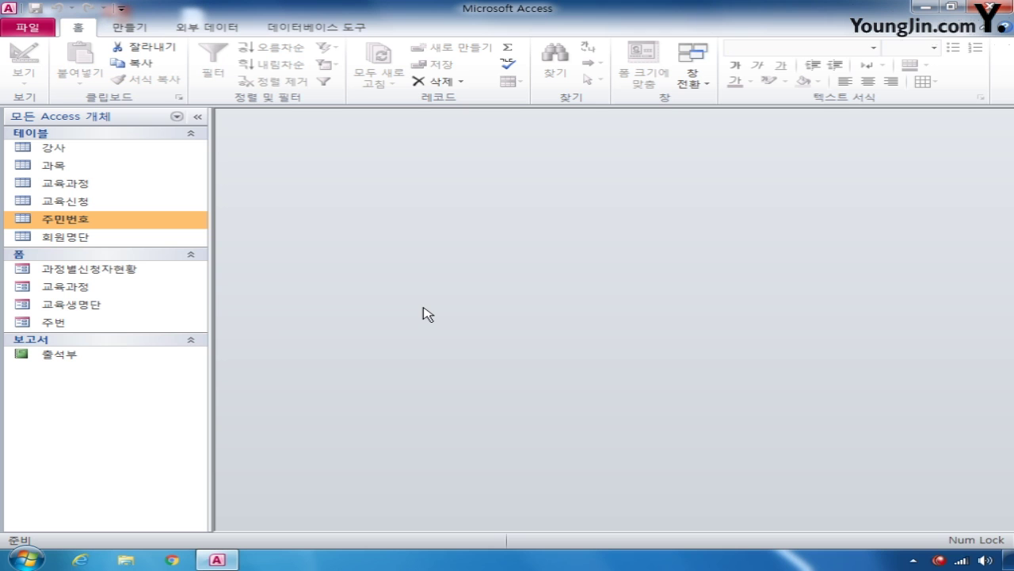
right_click(94, 287)
left_click(164, 327)
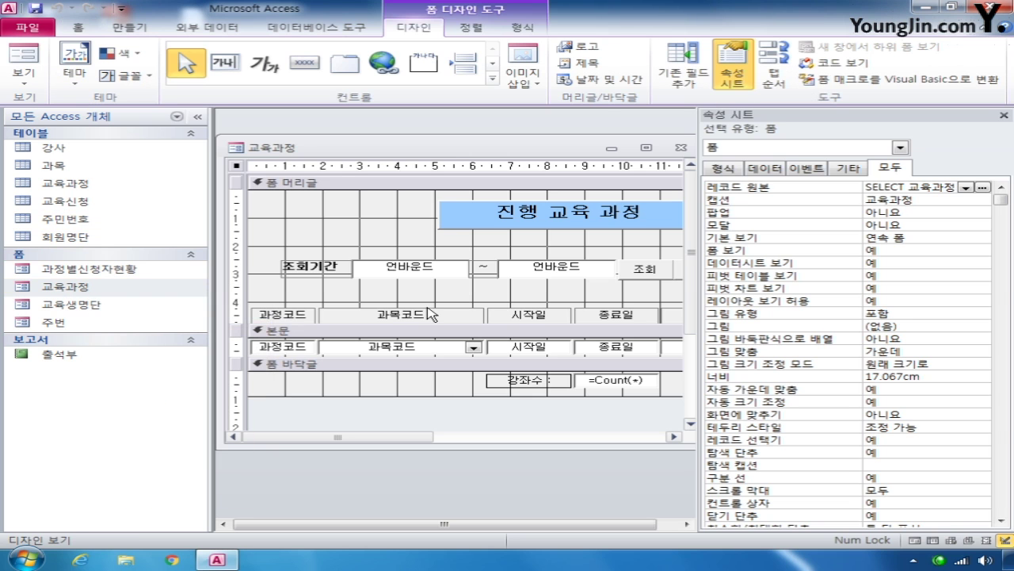
Draw an option group about 2.6 cm wide and 3.1 cm high in the form header, beyond the 전체 button
left_click_drag(555, 147, 445, 131)
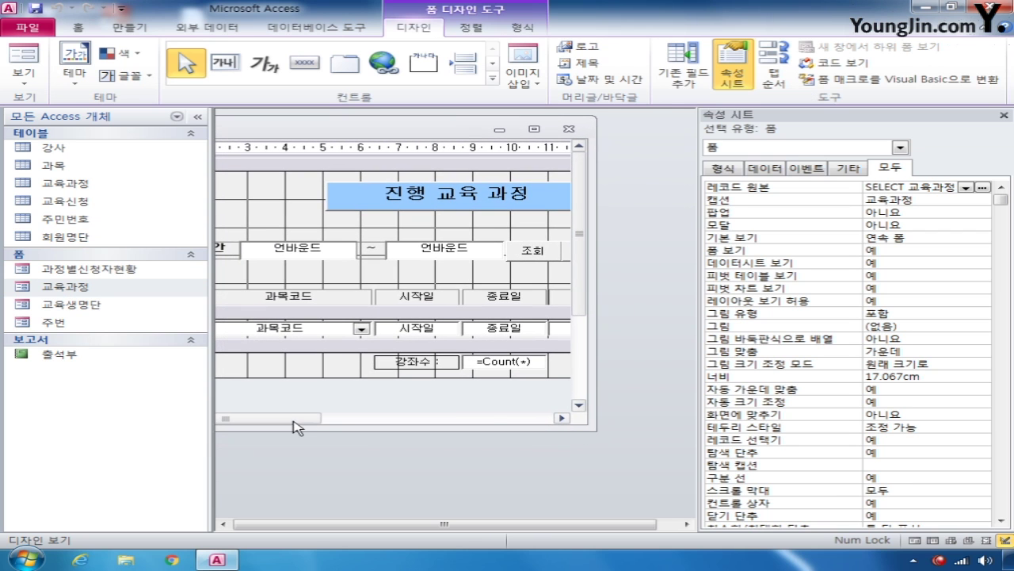
left_click_drag(293, 420, 479, 420)
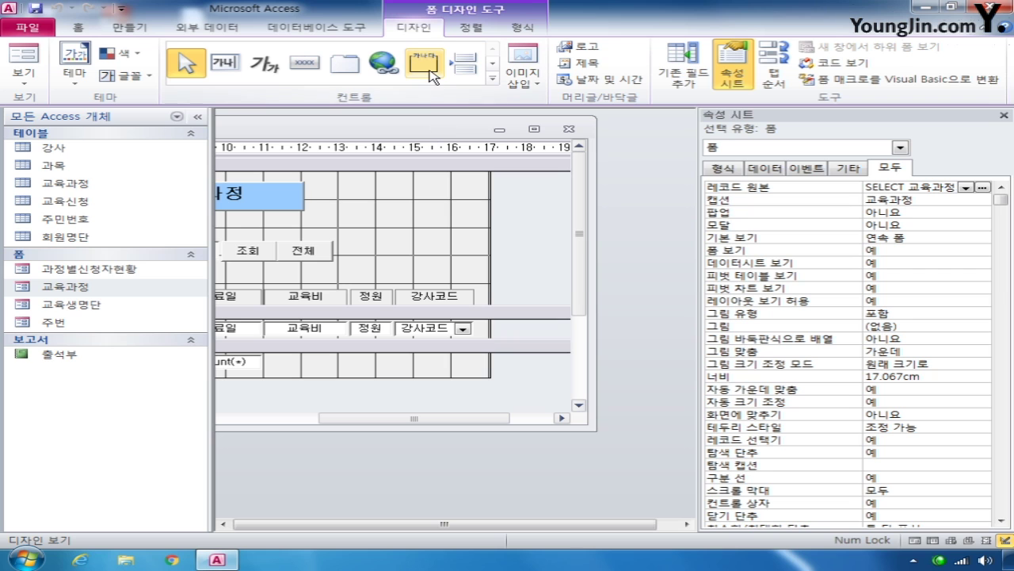
left_click(492, 78)
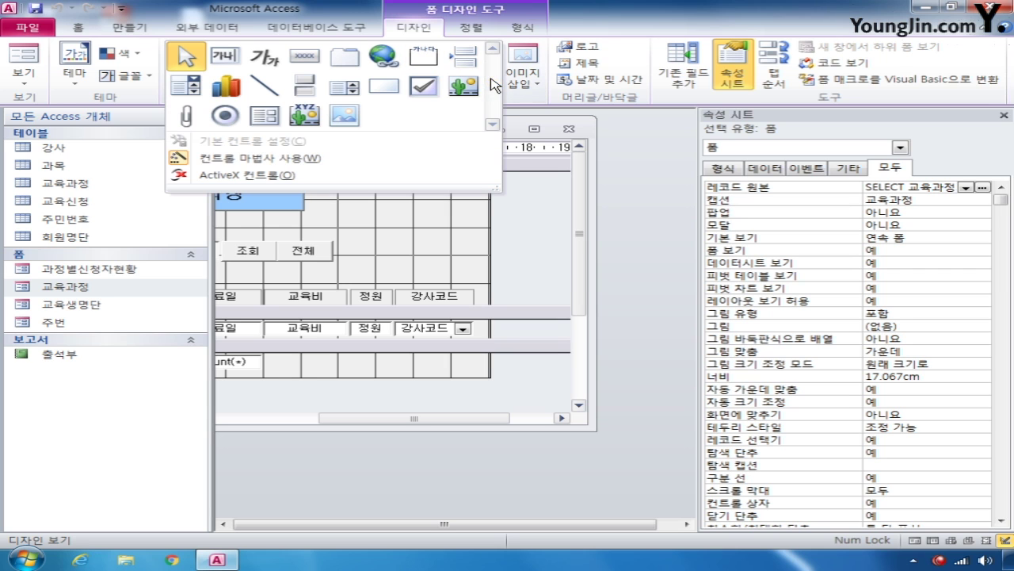
left_click(424, 58)
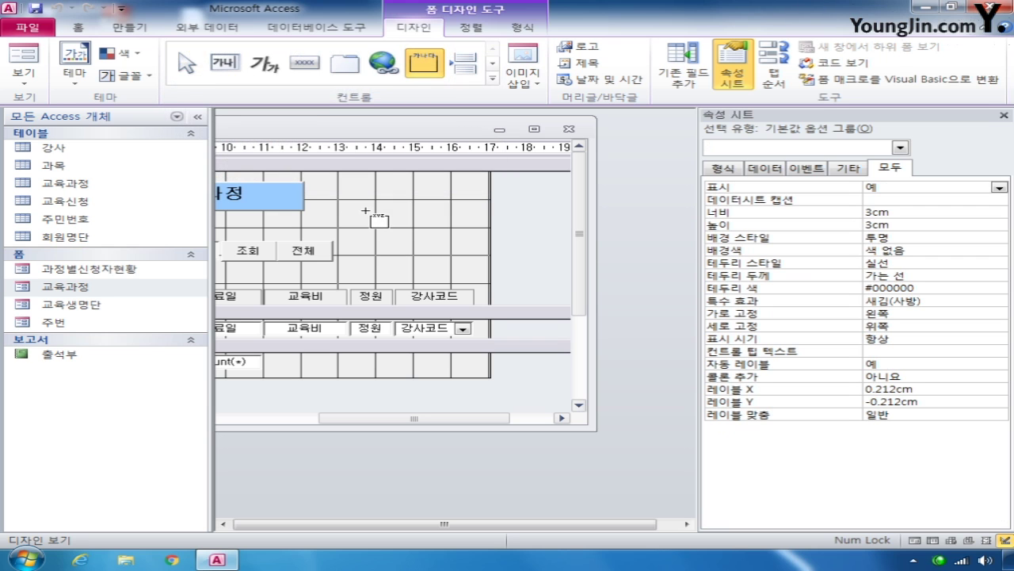
left_click_drag(380, 188, 481, 282)
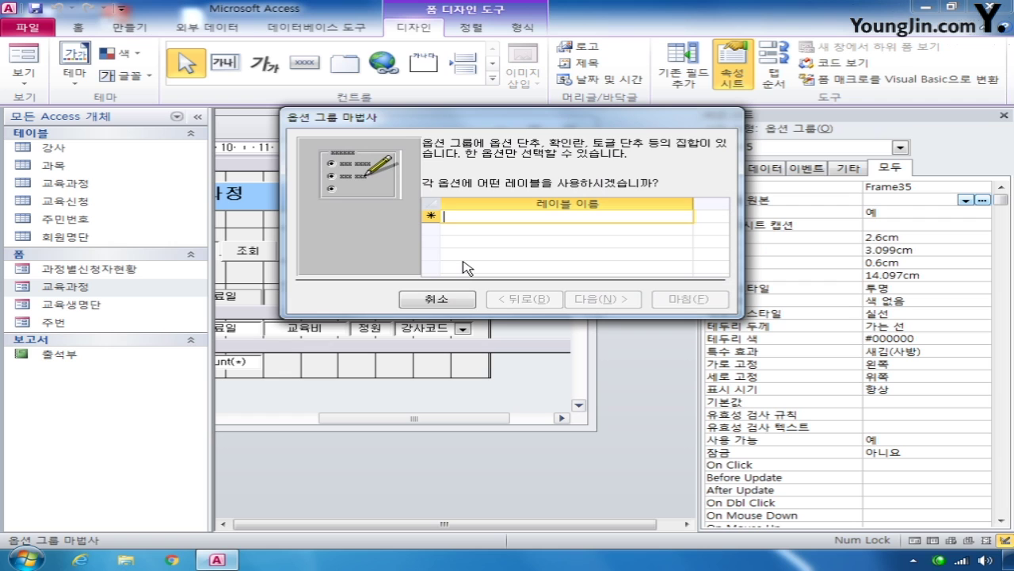
Enter the option labels 과목코드, 시작일, 종료일 and 강사코드 for the option group
type("과목코드")
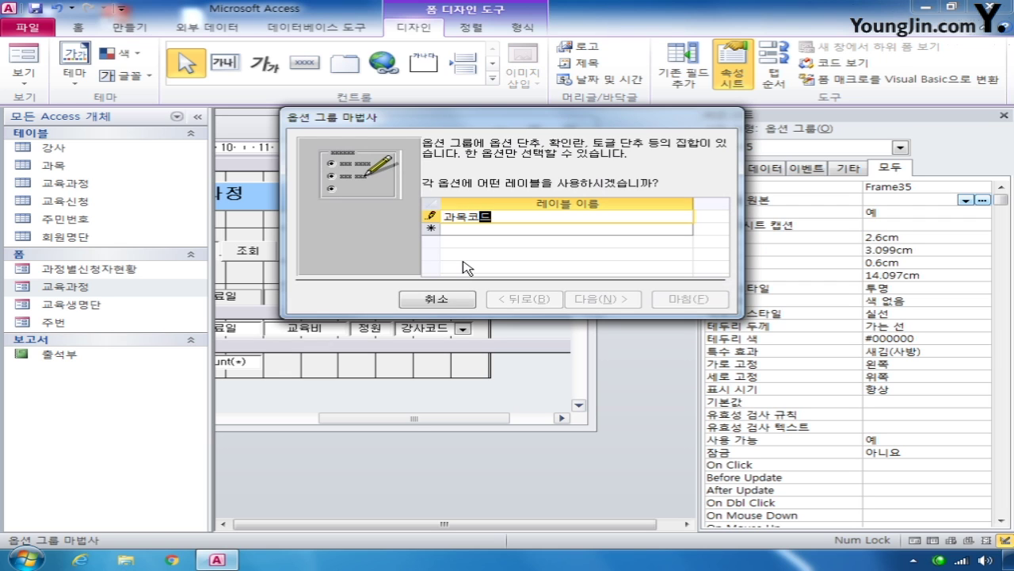
key("Return")
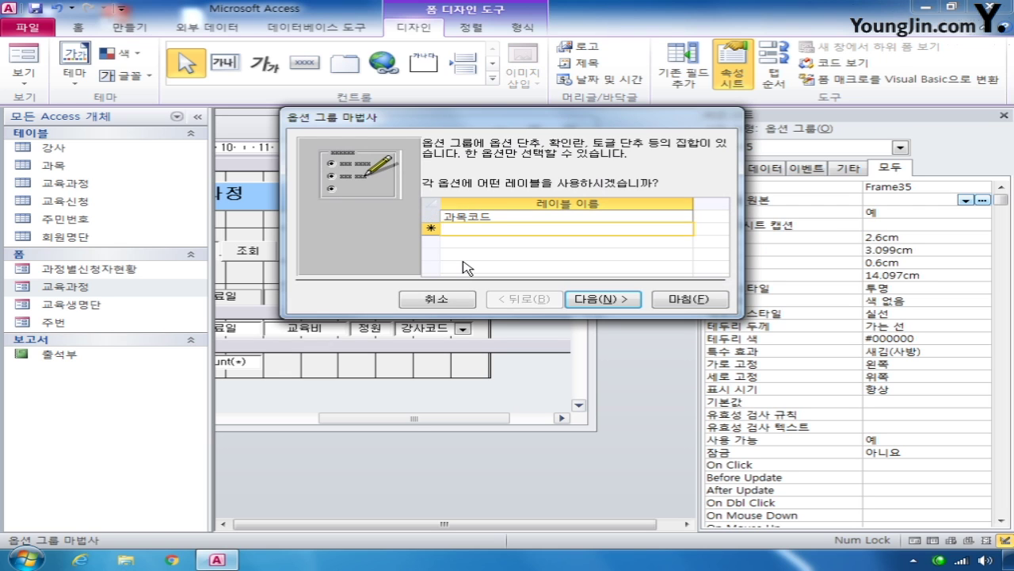
type("시작이")
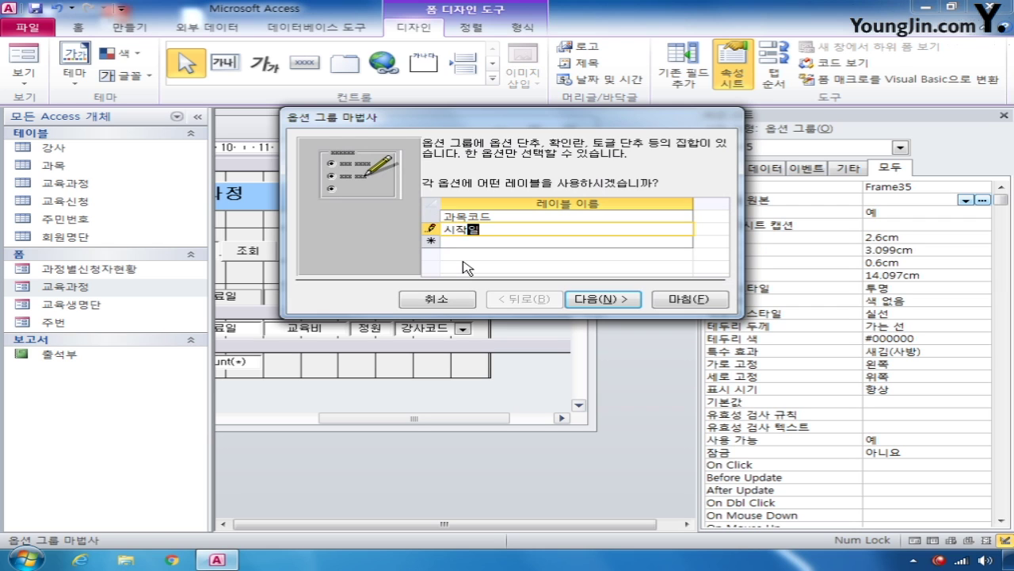
key("Return")
type("종료일")
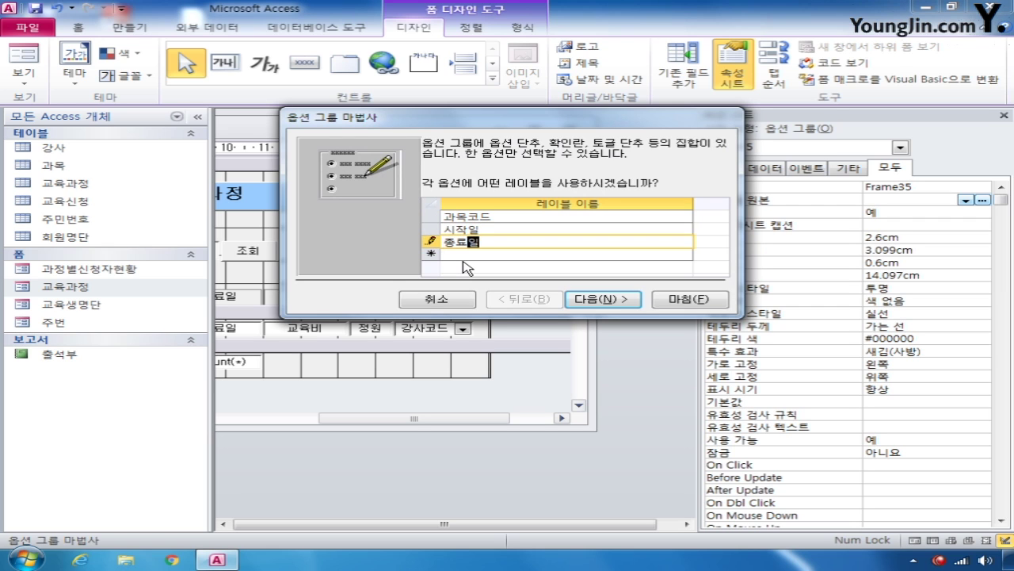
key("Return")
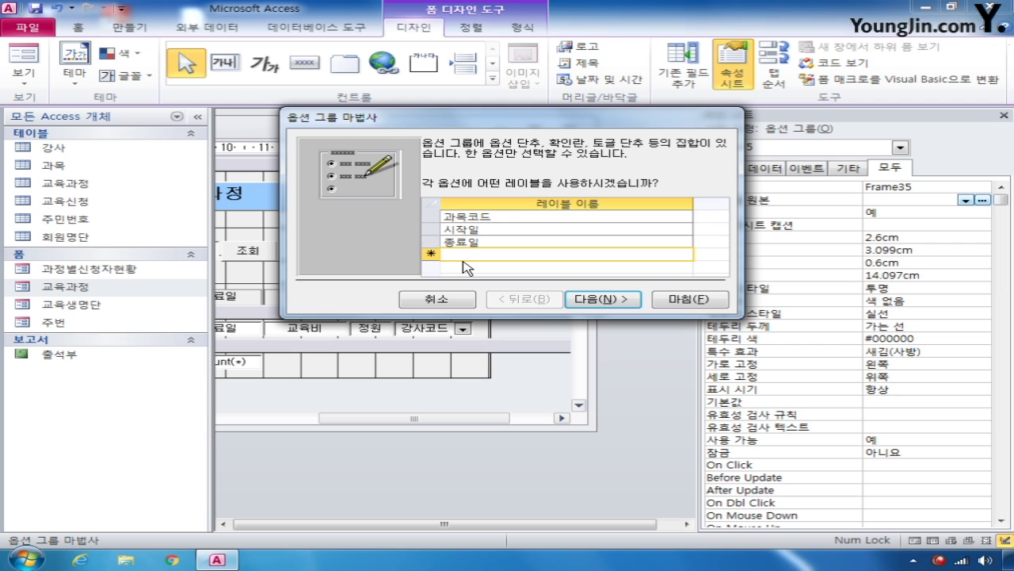
type("강사코드")
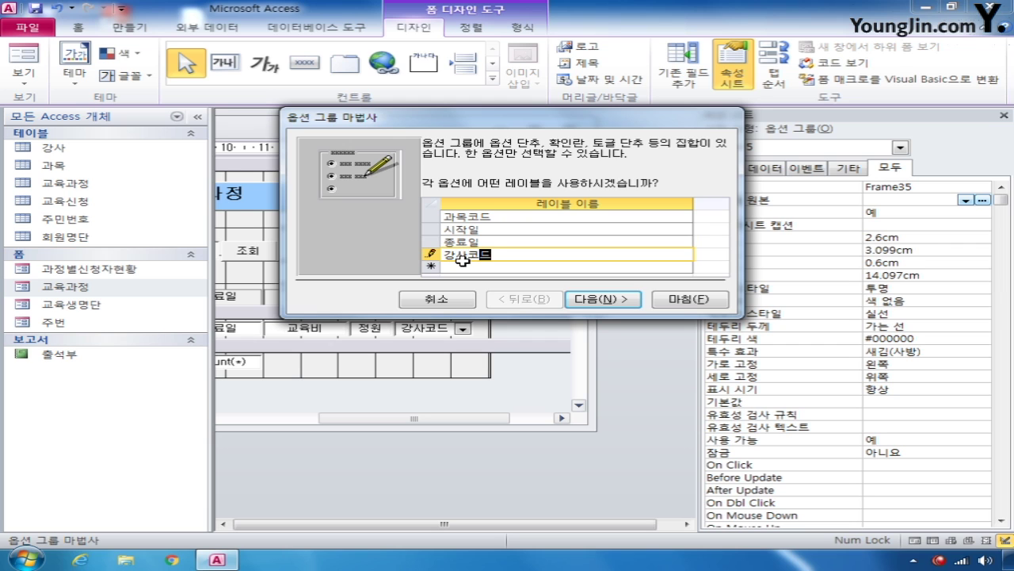
left_click(607, 299)
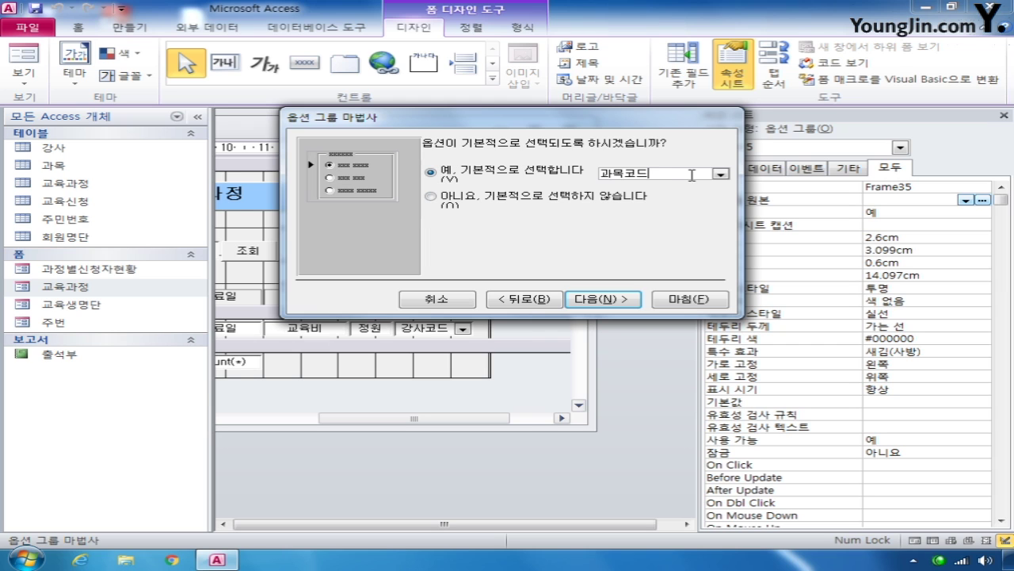
Make 시작일 the default option and accept values 1 to 4, unbound storage, and option buttons in the 새김(사방) style
left_click(720, 173)
left_click(689, 200)
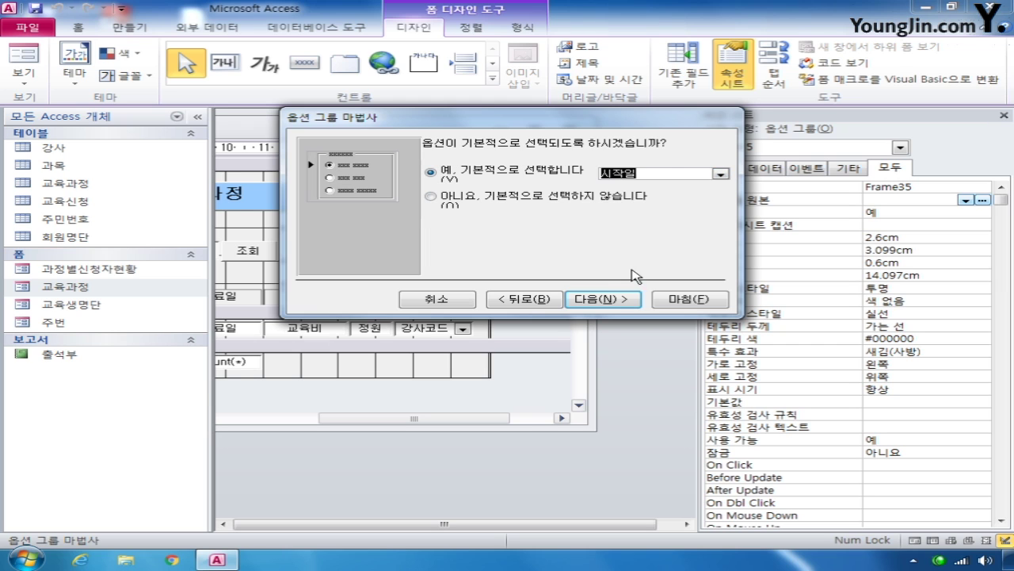
left_click(615, 300)
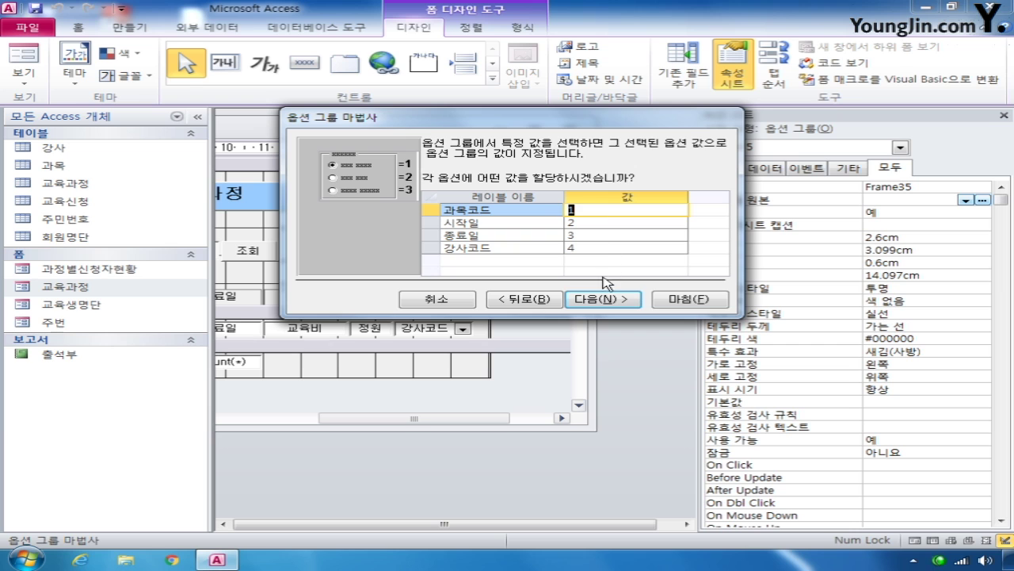
left_click(626, 301)
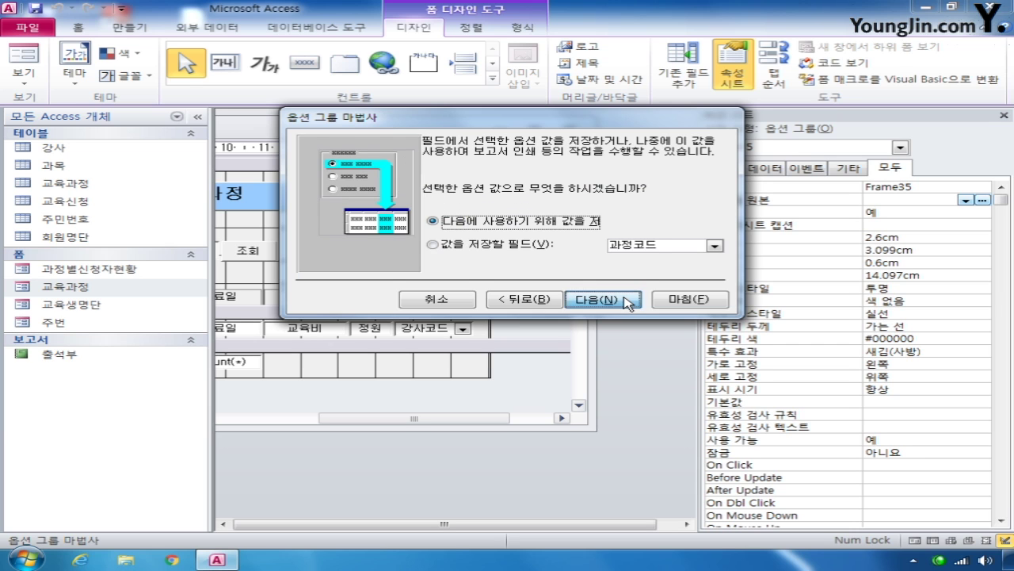
left_click(629, 301)
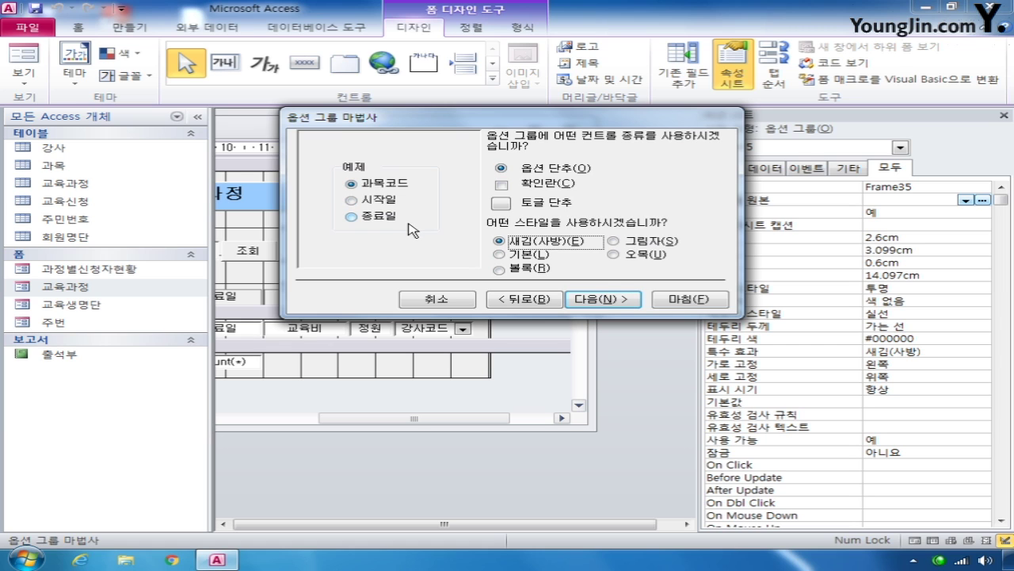
left_click(609, 299)
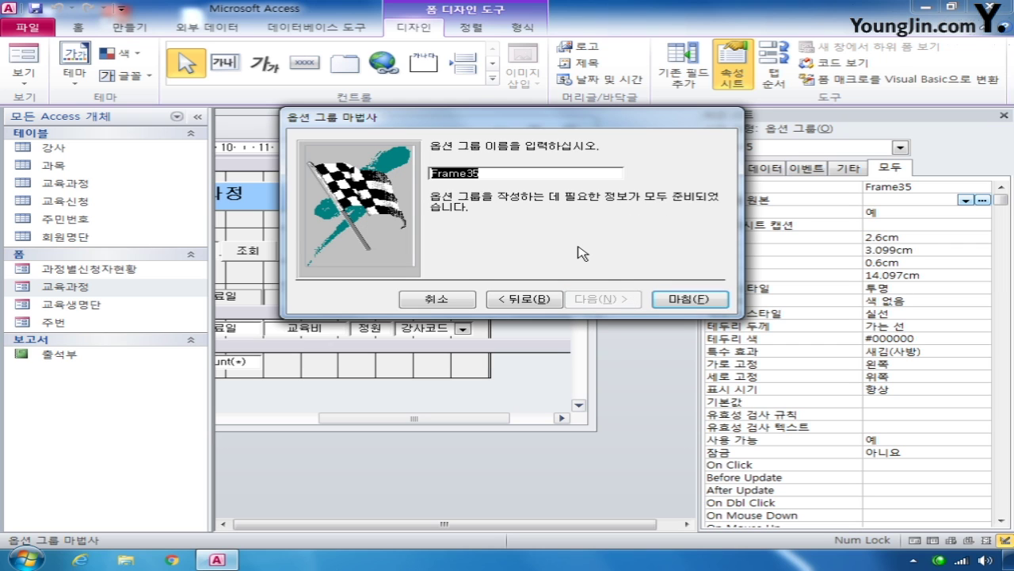
Name the option group fra정렬 in the wizard and finish creating it
type("ㄹ")
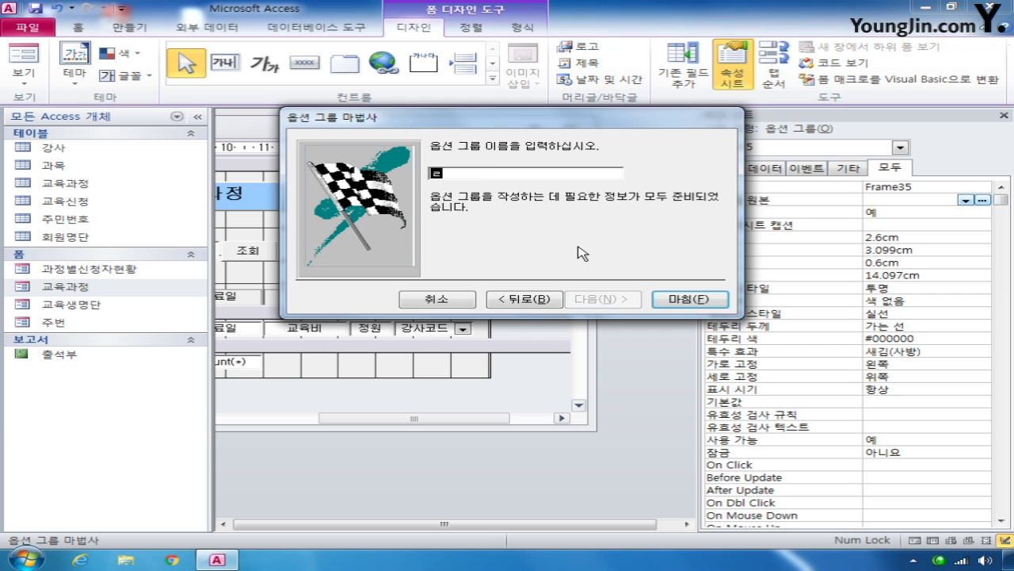
key("BackSpace")
type("fra정렬")
left_click(676, 299)
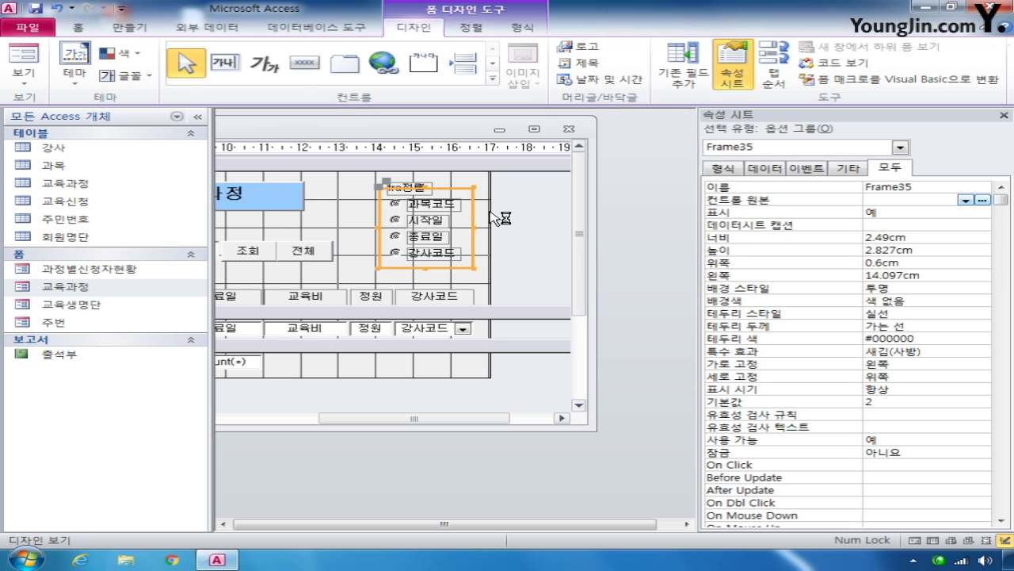
Change the caption of the option group's heading label to 정렬항목
left_click(420, 190)
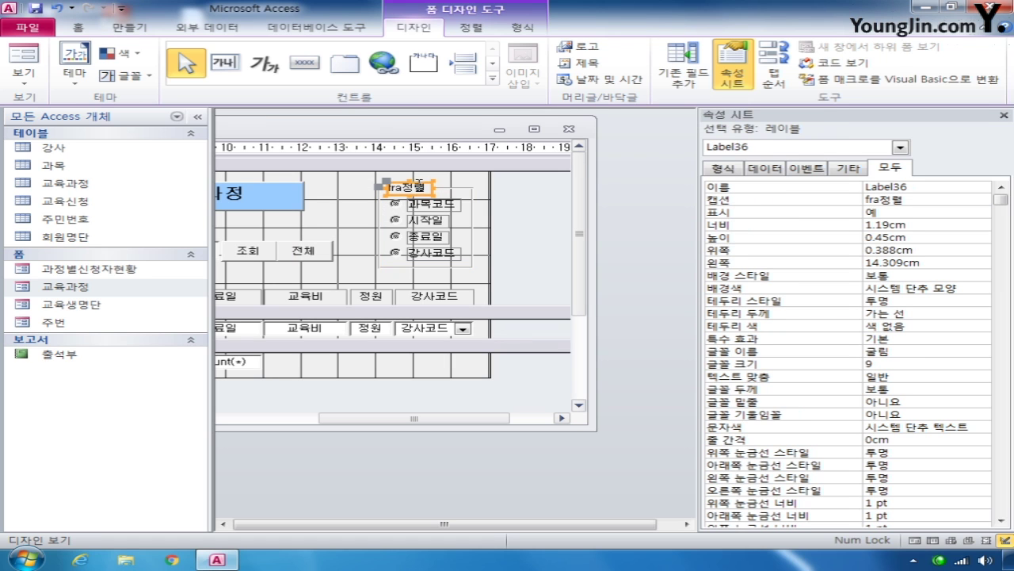
double_click(895, 199)
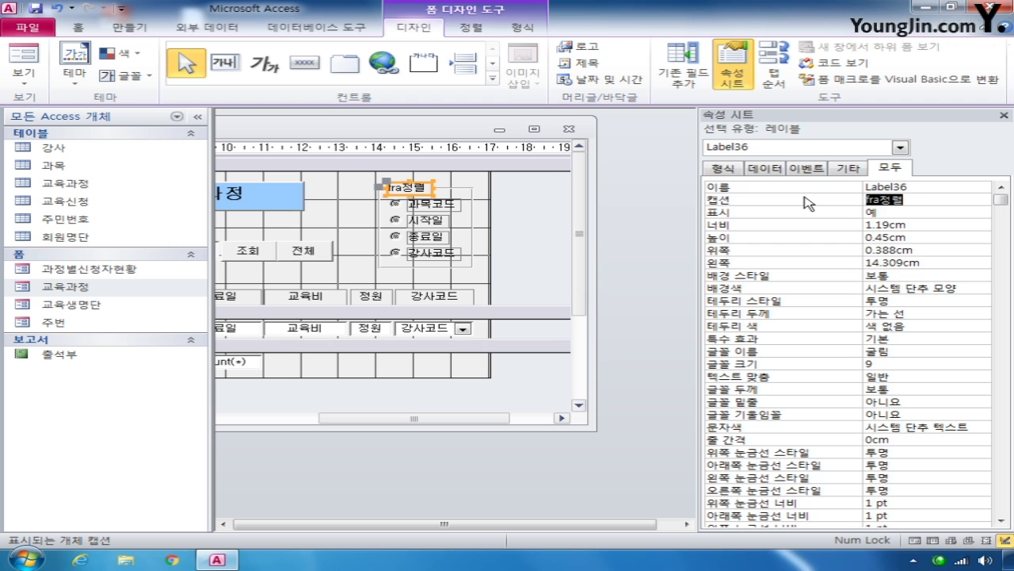
type("정렬항")
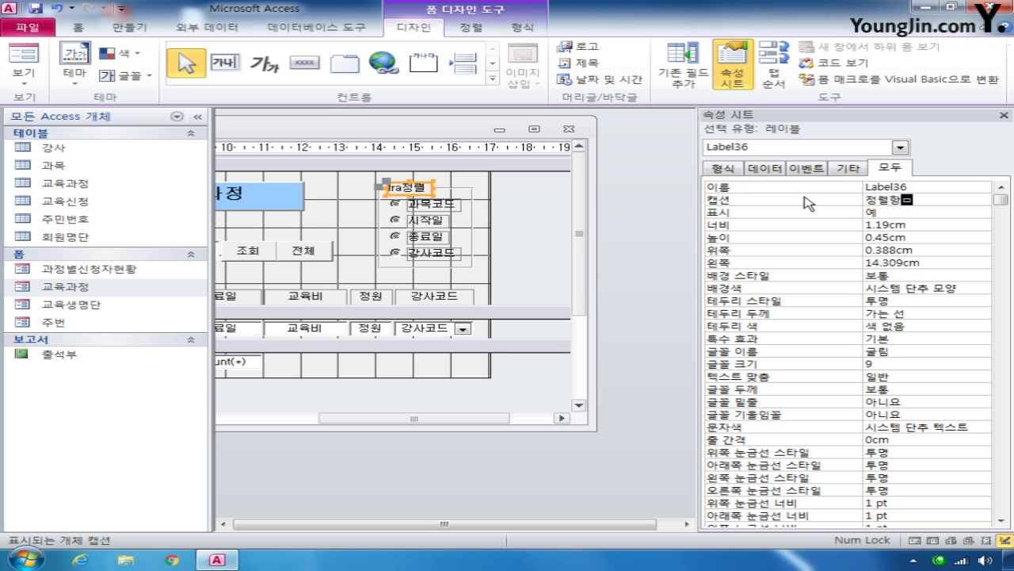
type("목")
left_click(559, 236)
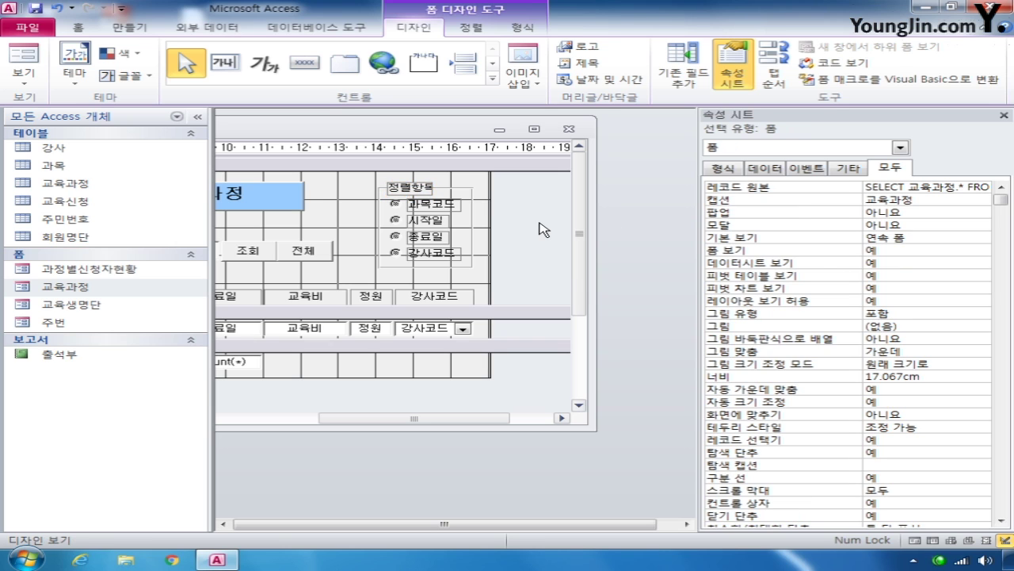
left_click(433, 190)
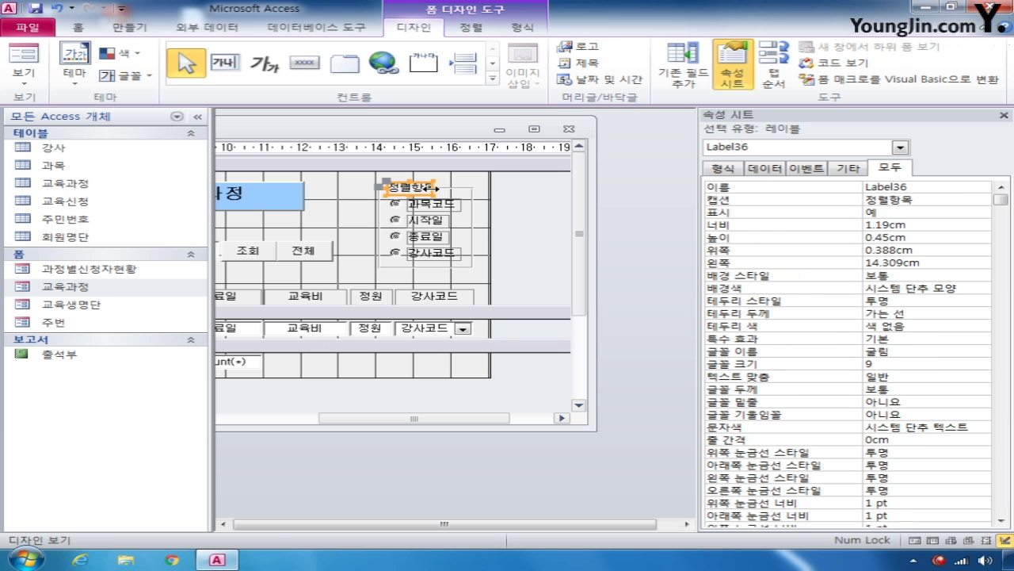
Widen the 정렬항목 heading label to about 1.48 cm so its whole caption fits
left_click_drag(433, 189, 445, 190)
left_click(534, 208)
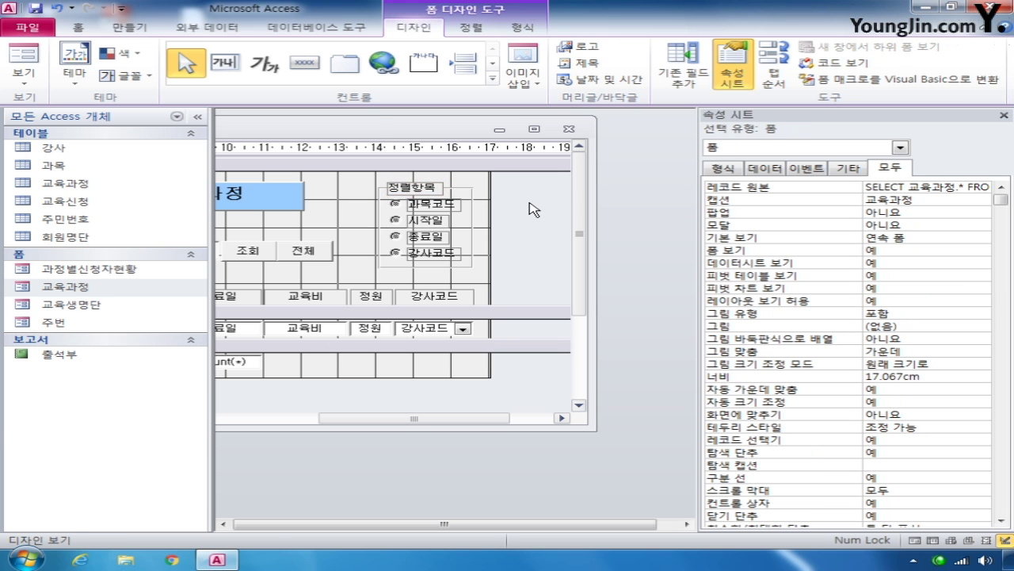
Check the option values of the four option buttons and the properties of the option group frame and its heading label
left_click(396, 205)
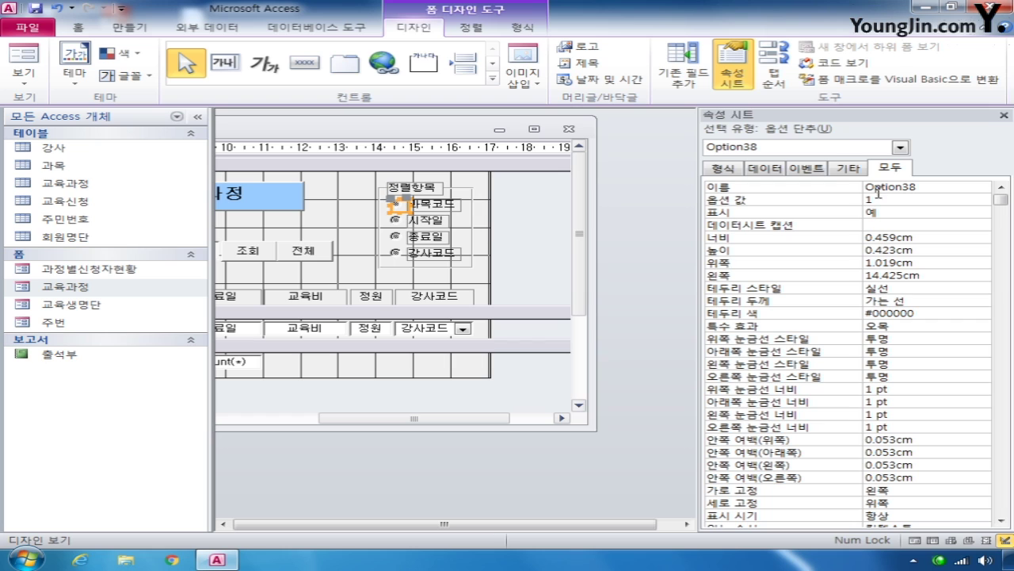
left_click(394, 221)
left_click(395, 237)
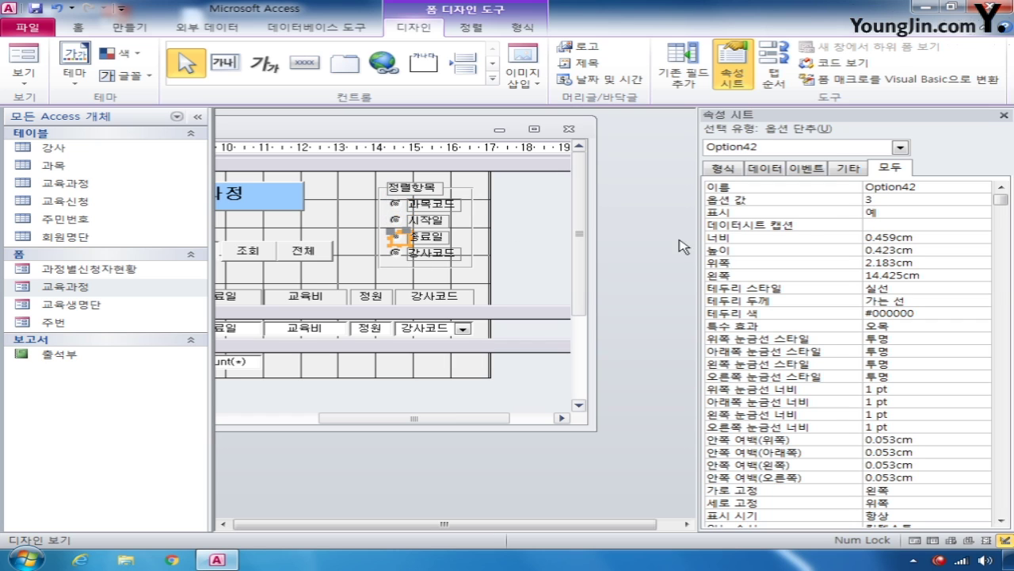
left_click(398, 253)
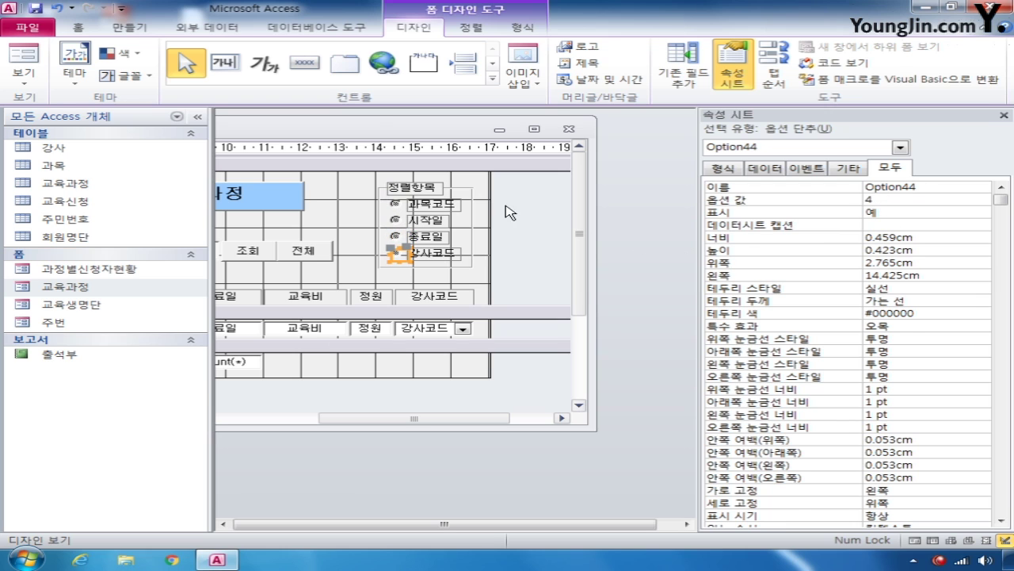
left_click(471, 200)
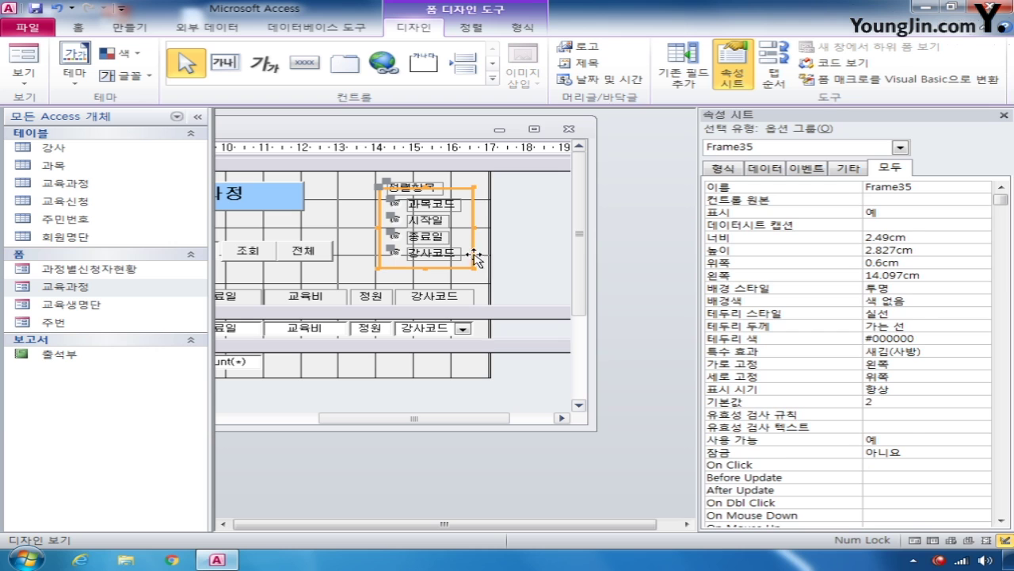
left_click(393, 221)
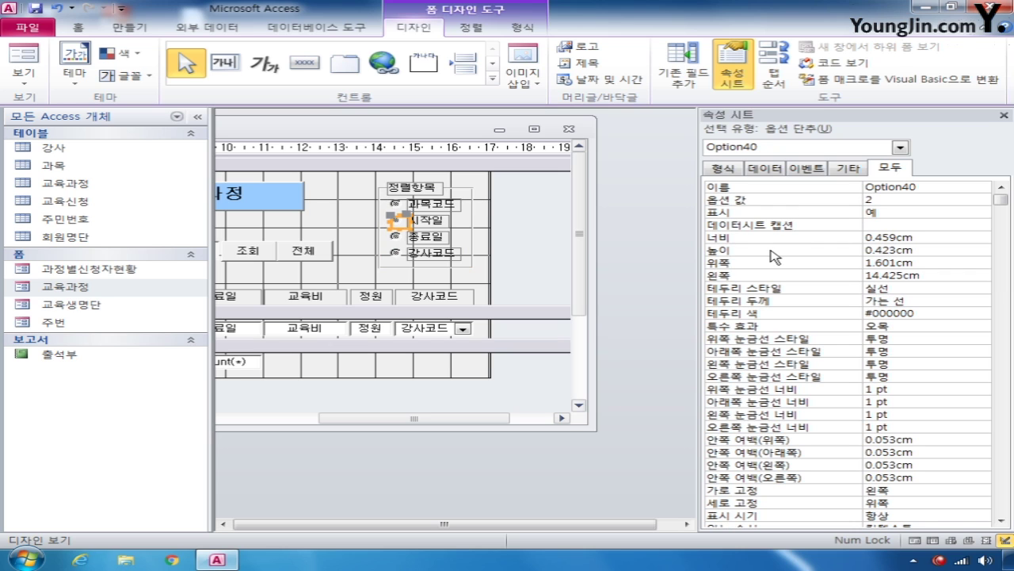
left_click(473, 210)
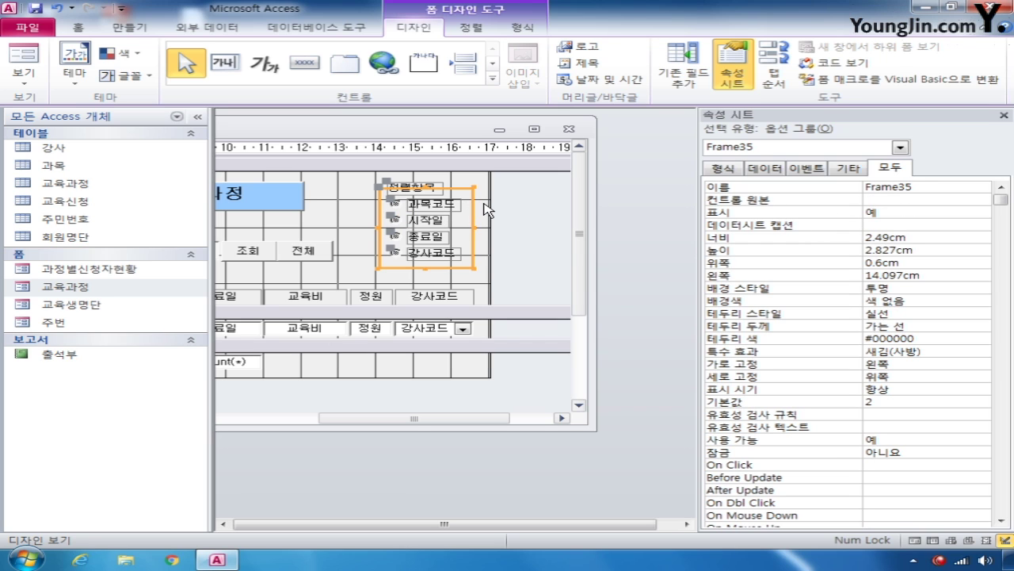
left_click(442, 193)
left_click(417, 190)
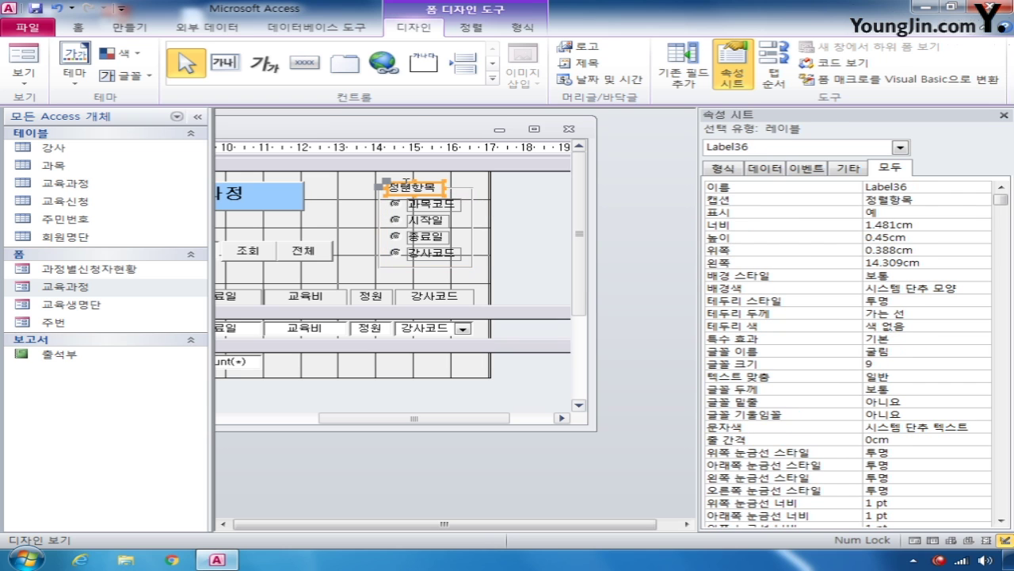
Set the name of the option group frame around the four sort options to fra정렬
left_click(474, 198)
double_click(912, 195)
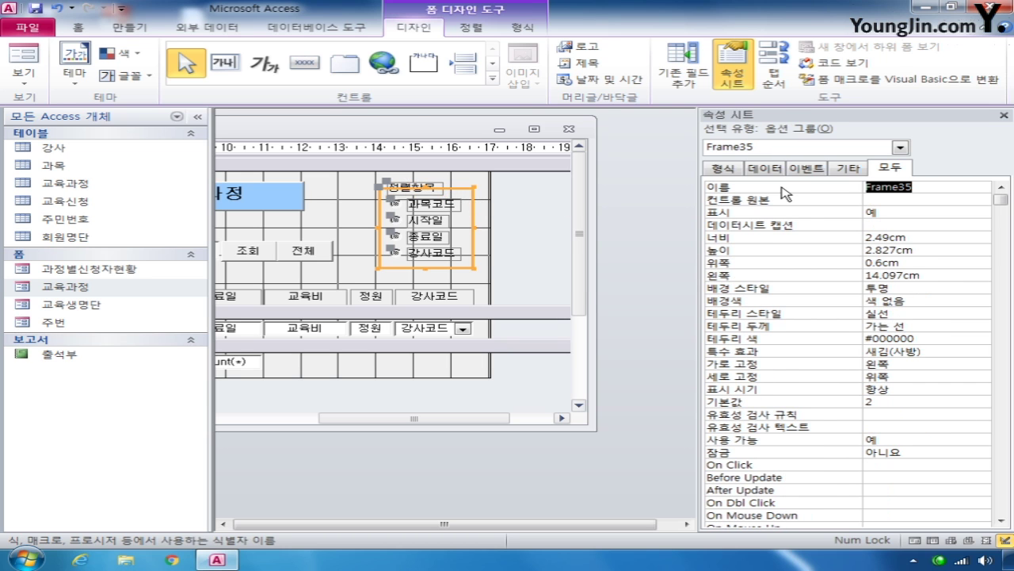
type("ㅈ")
key("BackSpace")
type("fr")
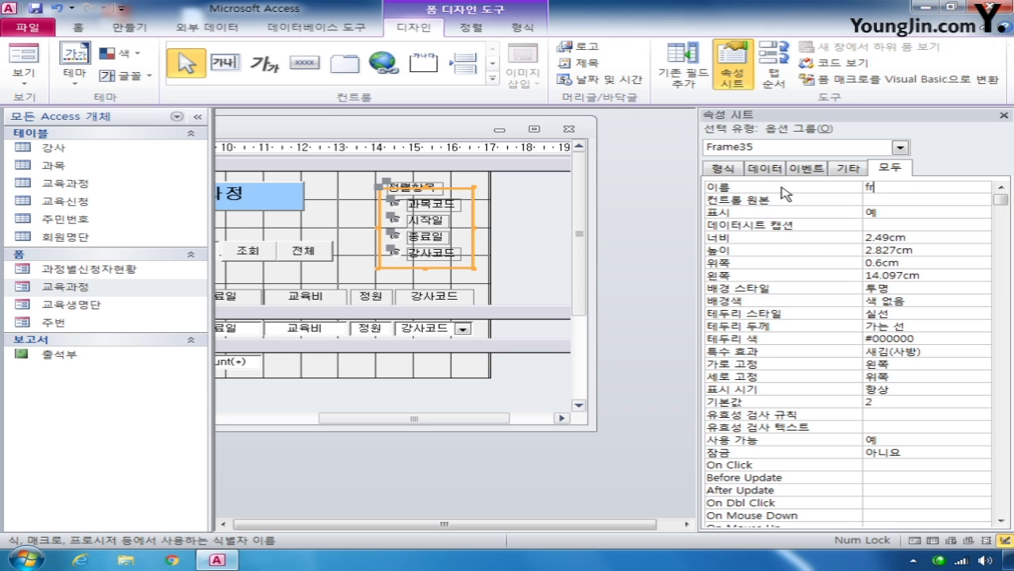
type("a정려ㄹ")
left_click(526, 233)
Compare the properties of the option group frame with those of its heading label and the 종료일 label
left_click(487, 233)
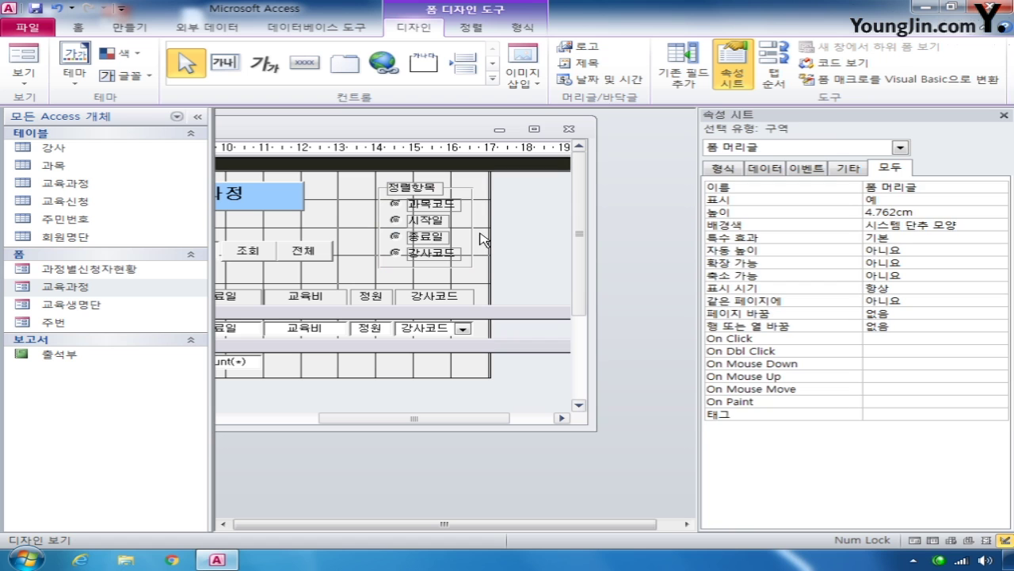
left_click(472, 237)
left_click(444, 238)
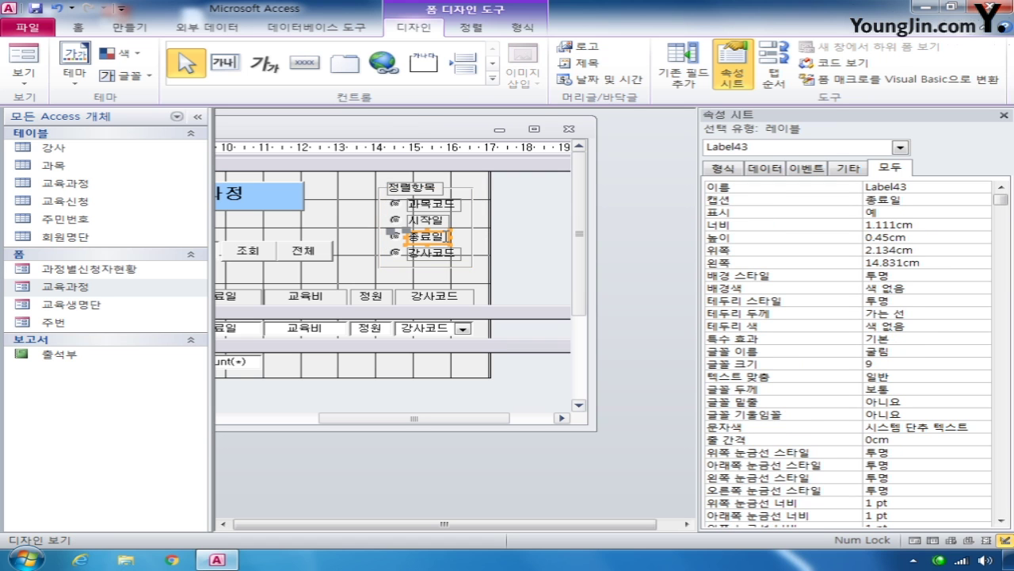
left_click(440, 190)
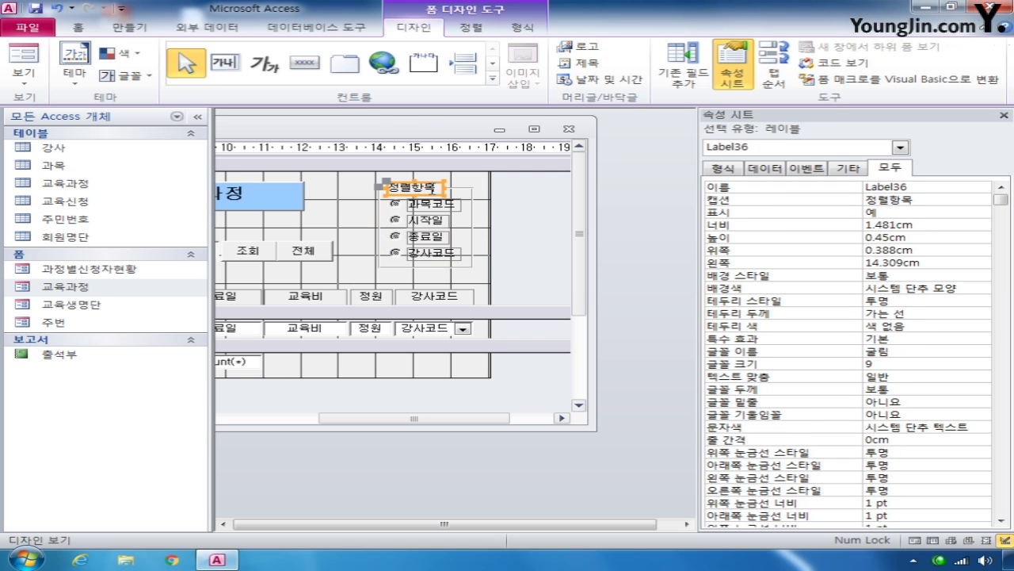
left_click(470, 203)
left_click(468, 195)
left_click(440, 189)
Create an After Update event procedure for the fra정렬 option group and add blank lines in its body for the code
left_click(466, 192)
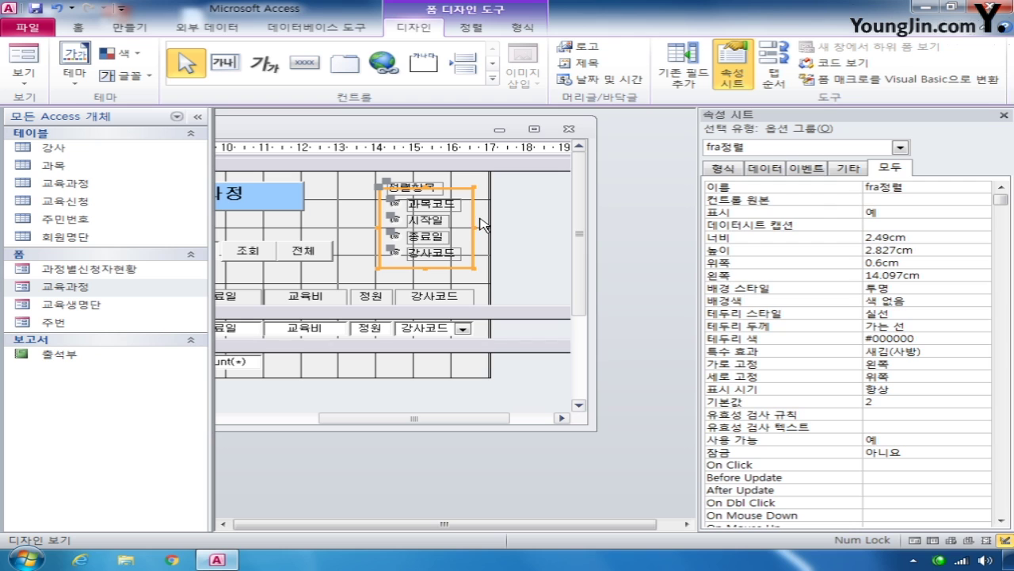
left_click(807, 168)
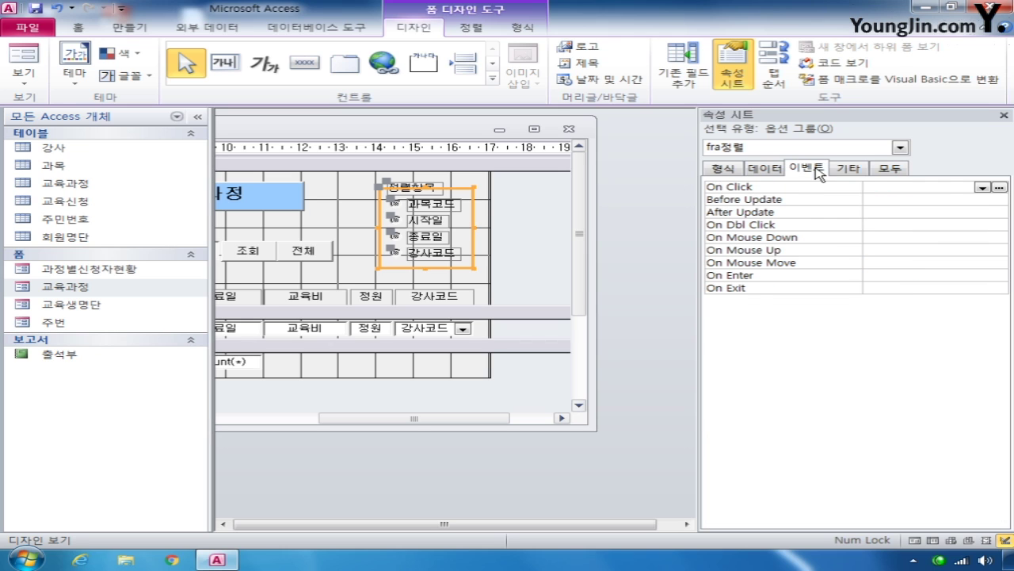
left_click(871, 213)
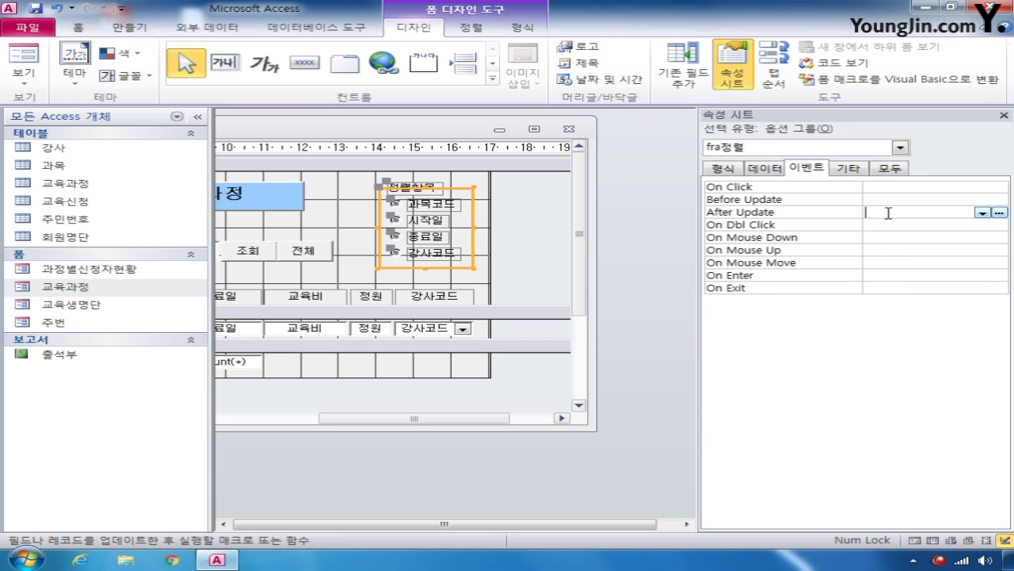
left_click(983, 212)
left_click(935, 225)
left_click(999, 212)
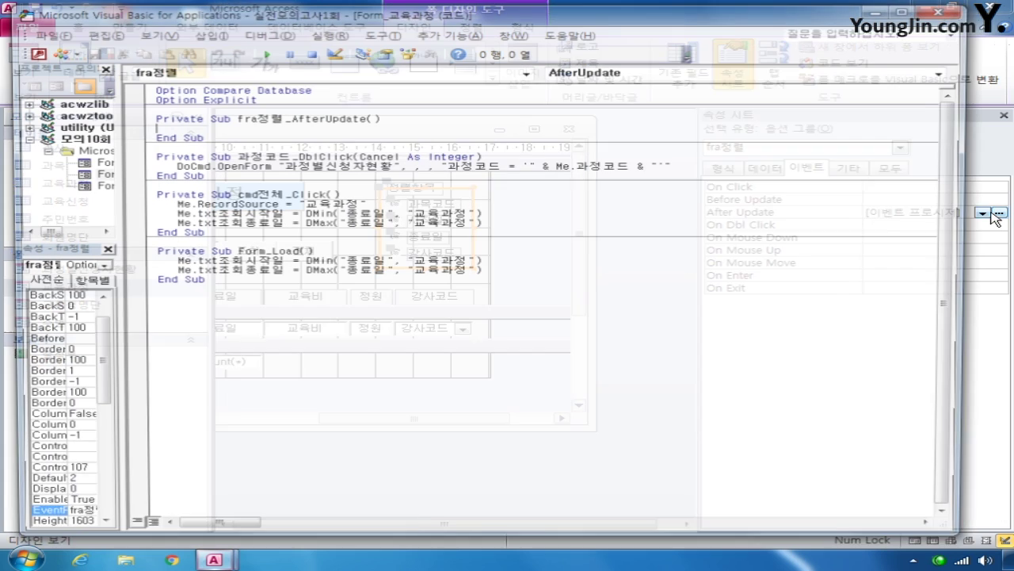
key("Return")
key("Return")
key("Up")
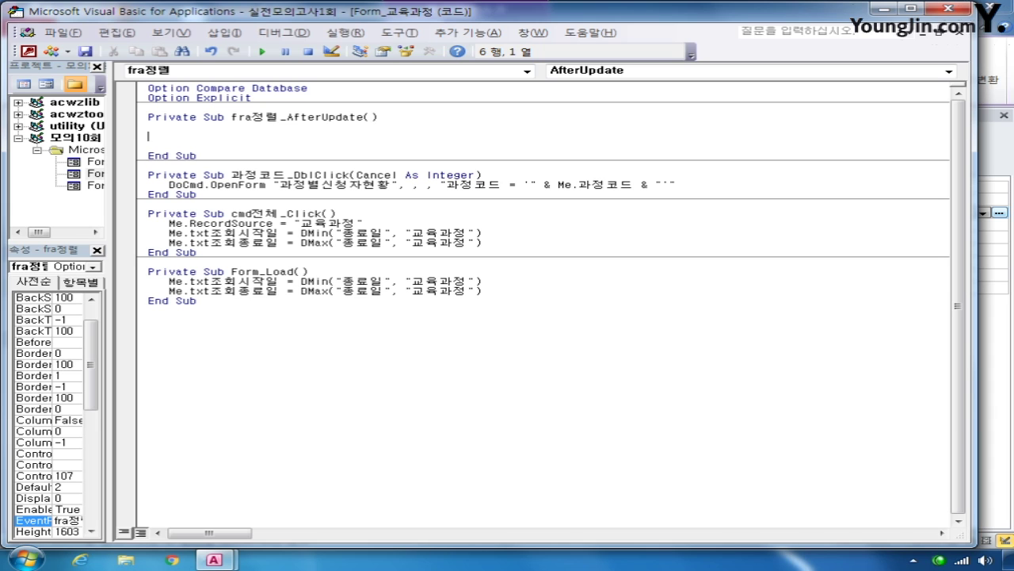
Start a Select Case fra정렬 block inside the fra정렬_AfterUpdate procedure
type("select cass")
key("BackSpace")
type("e ")
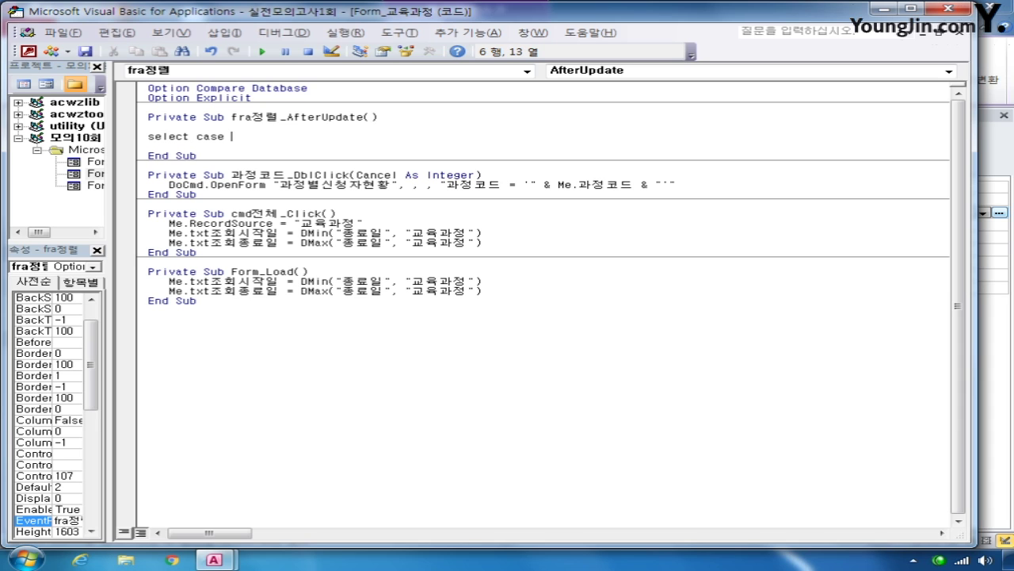
type("fra정렬")
key("Return")
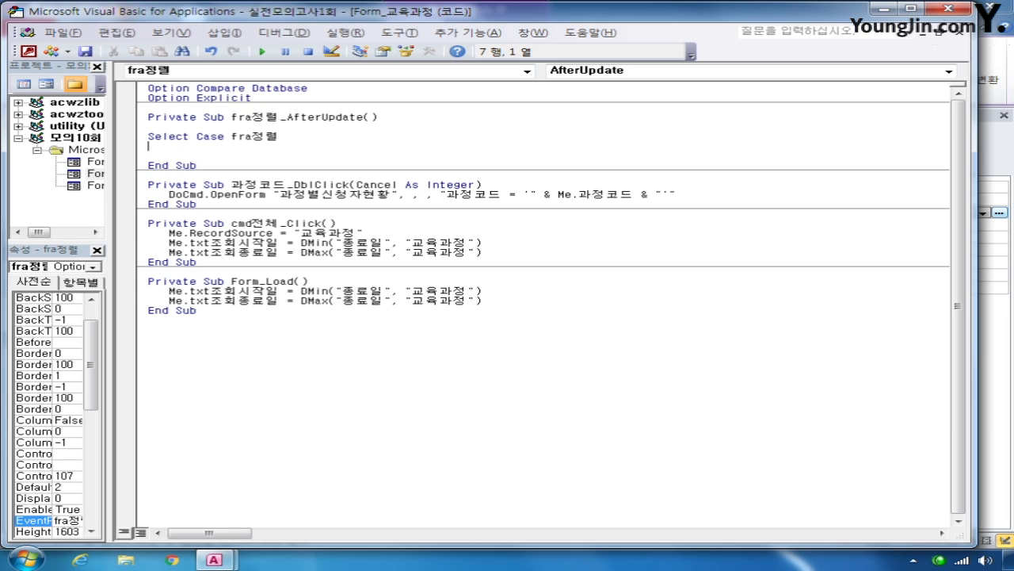
Add Case 1 to the Select Case block with the statement Me.OrderBy = "과목코드"
type("ㅊㅁ")
key("BackSpace")
key("BackSpace")
key("Hangul")
type("case 1")
key("Return")
type("me.")
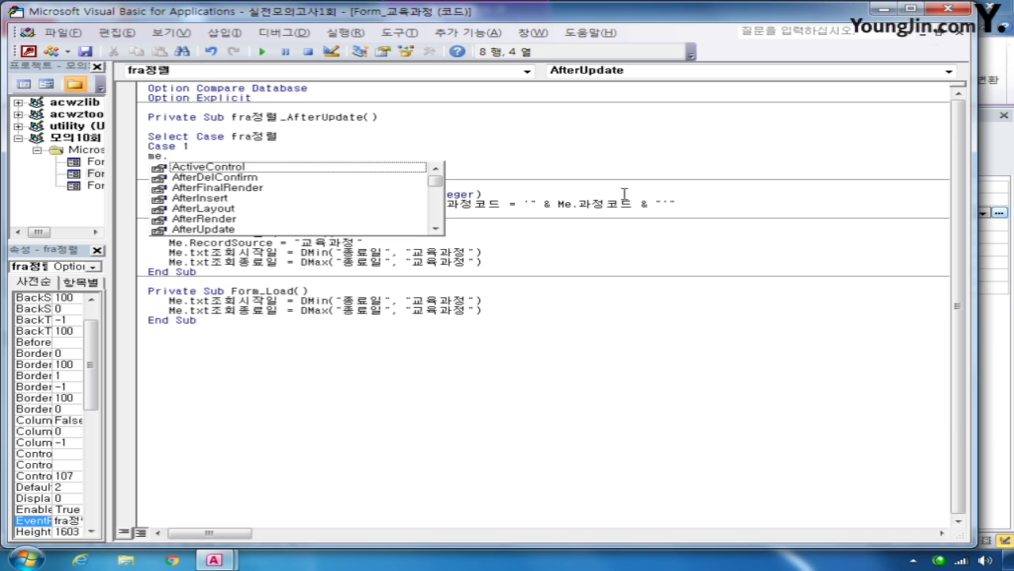
type("orderby")
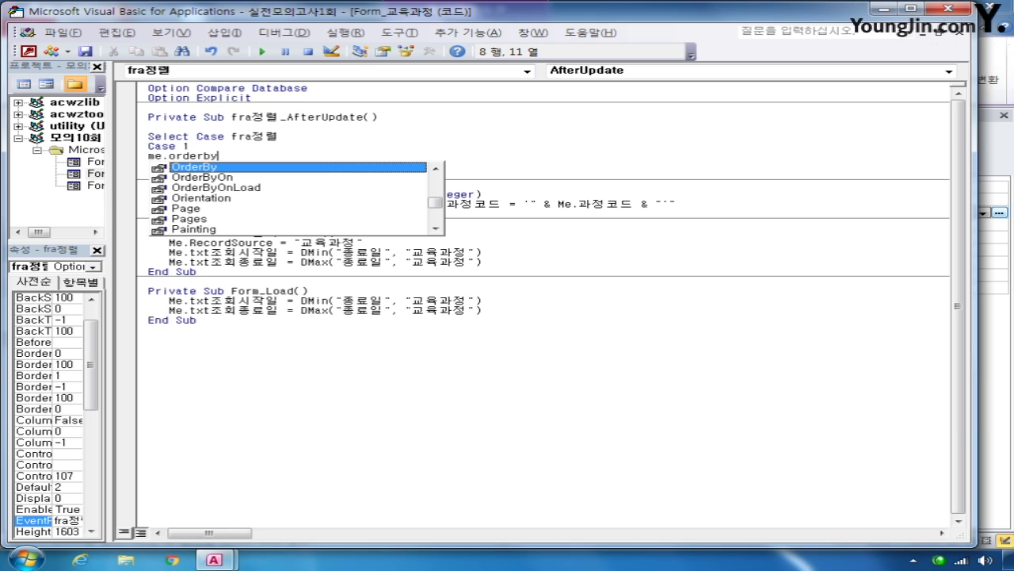
type(" =")
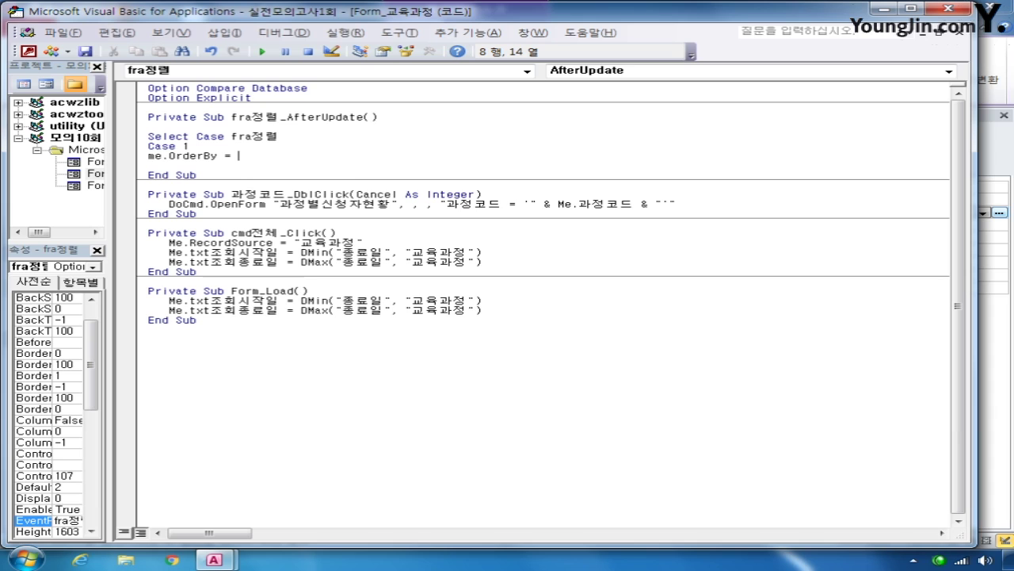
type(" \"과목코드\"")
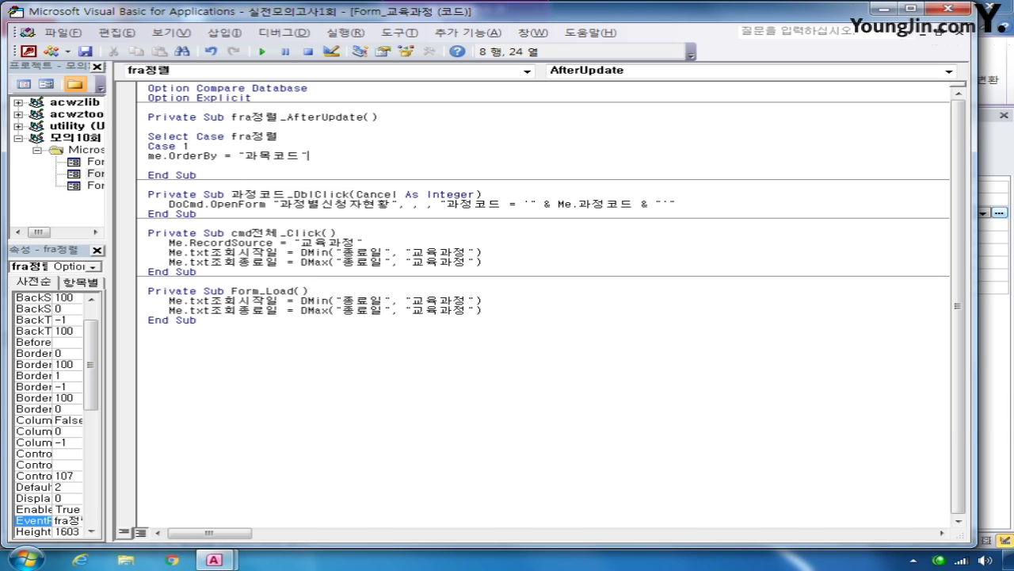
Copy the Case 1 line and its OrderBy statement and paste three copies directly below them
key("Down")
key("Up")
key("Left")
key("Left")
key("Left")
key("Left")
key("Left")
key("Left")
key("Left")
key("Left")
key("Left")
key("Left")
key("Left")
key("Left")
key("Left")
left_click(310, 155)
left_click_drag(316, 158, 145, 146)
key("ctrl+c")
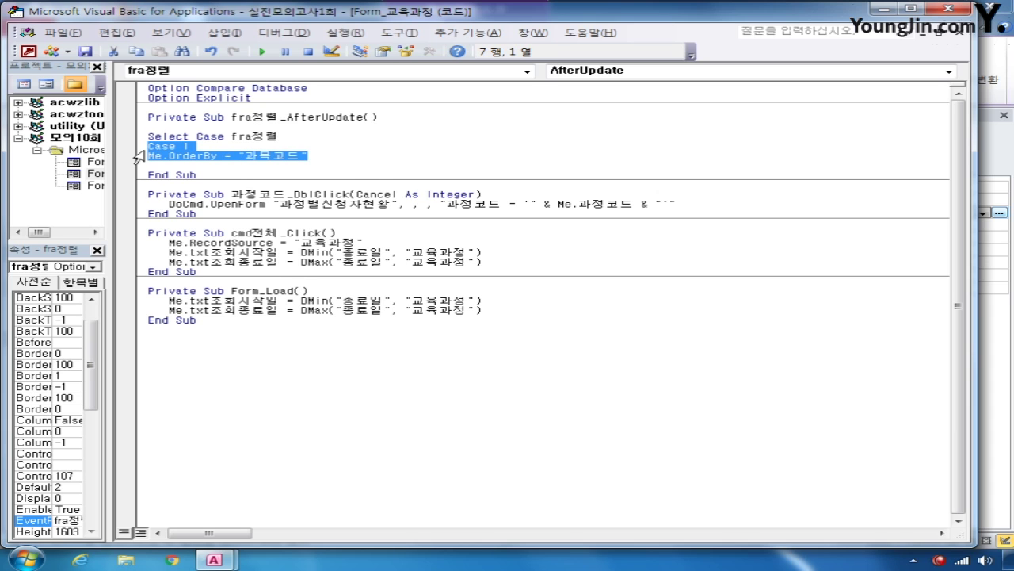
left_click(336, 156)
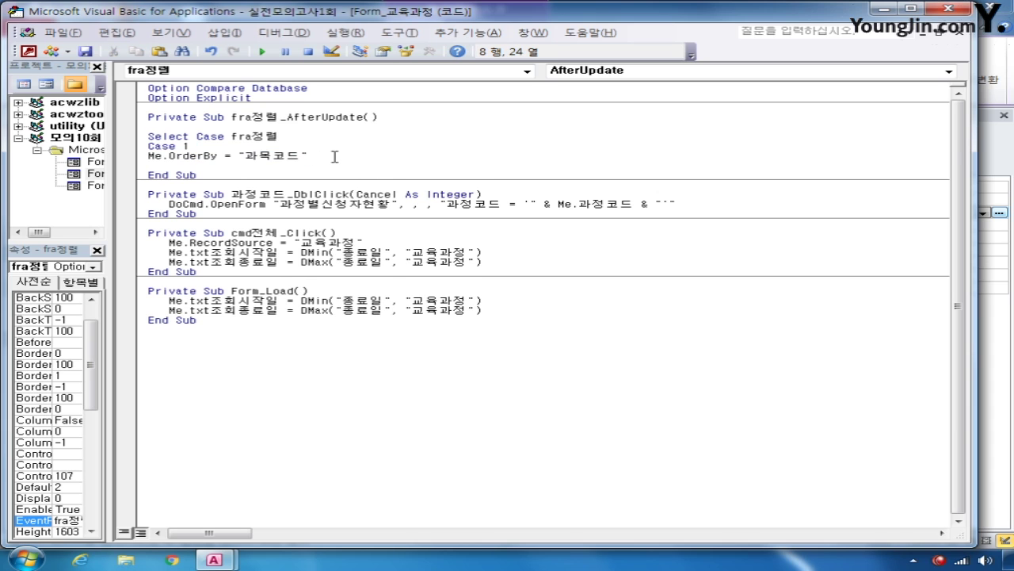
key("Return")
key("ctrl+v")
key("Down")
key("ctrl+v")
key("Return")
key("ctrl+v")
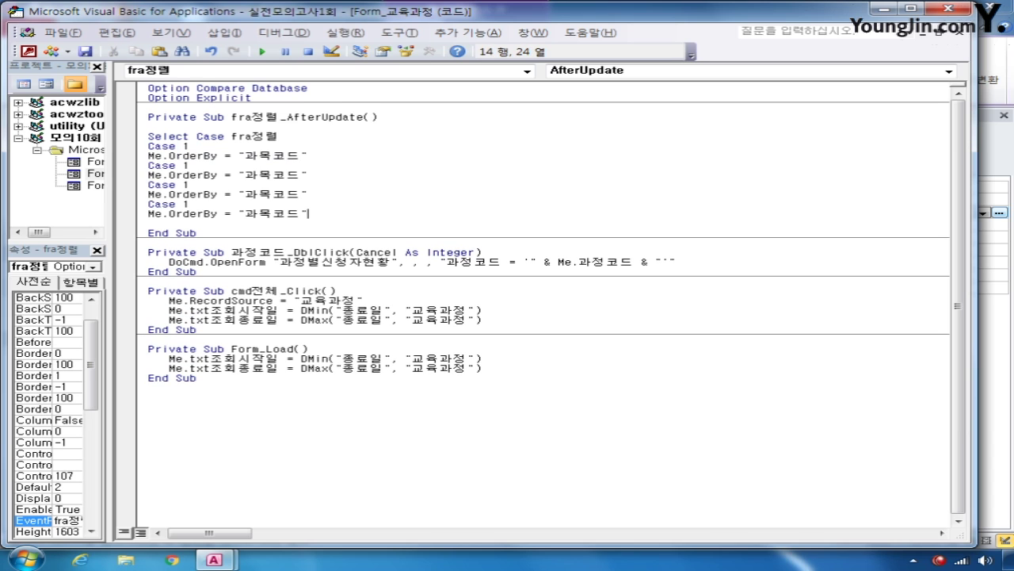
Renumber the three pasted branches as Case 2, Case 3 and Case 4
key("Up")
key("Up")
key("Up")
key("Up")
key("Up")
key("BackSpace")
type("2")
key("Down")
key("Down")
key("BackSpace")
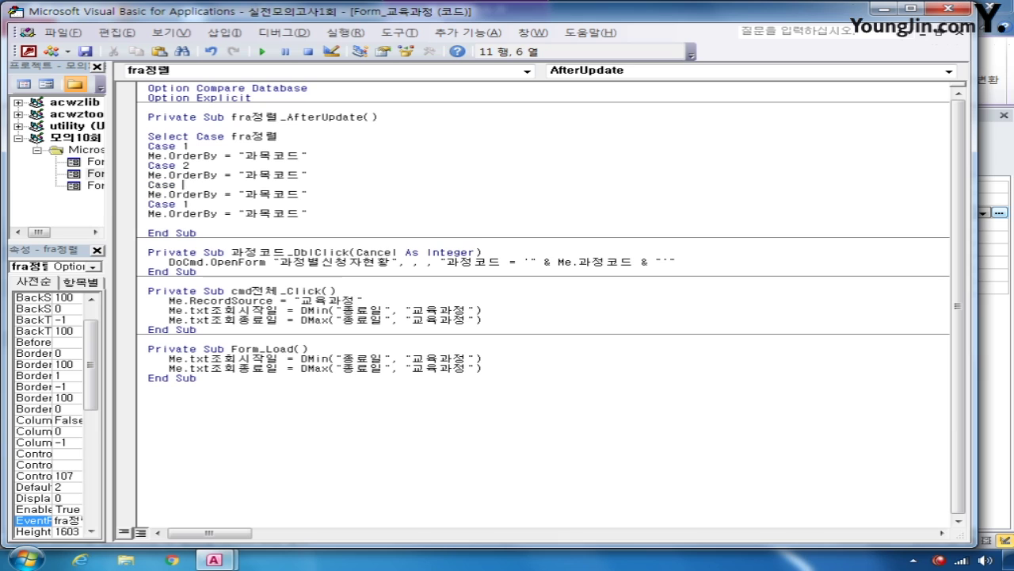
type("3")
key("Down")
key("Down")
key("BackSpace")
type("4")
Change the OrderBy field of the Case 2 branch to 시작일
key("Up")
key("Up")
key("Up")
key("Right")
key("Right")
key("Right")
key("Right")
key("Right")
key("Right")
key("Right")
key("Right")
key("Right")
key("Right")
key("Right")
key("Right")
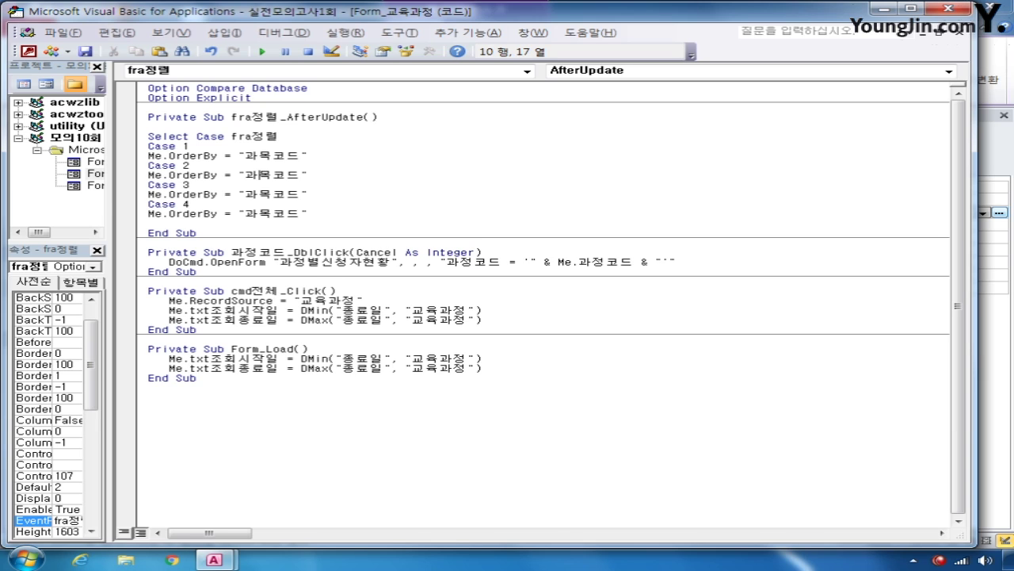
key("Left")
key("Left")
key("Right")
key("shift+Left")
key("shift+Left")
key("shift+Left")
key("shift+Left")
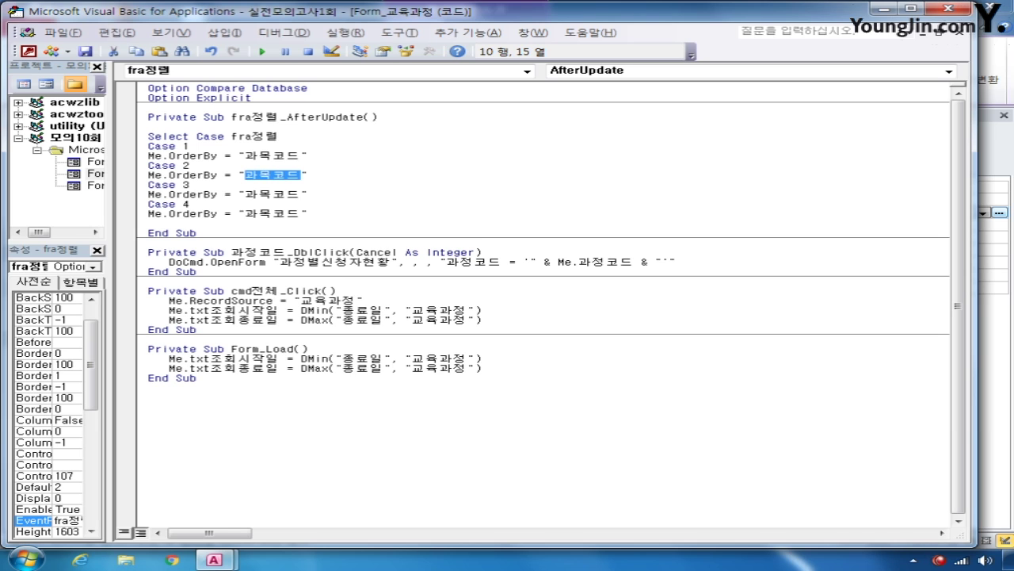
type("시작일")
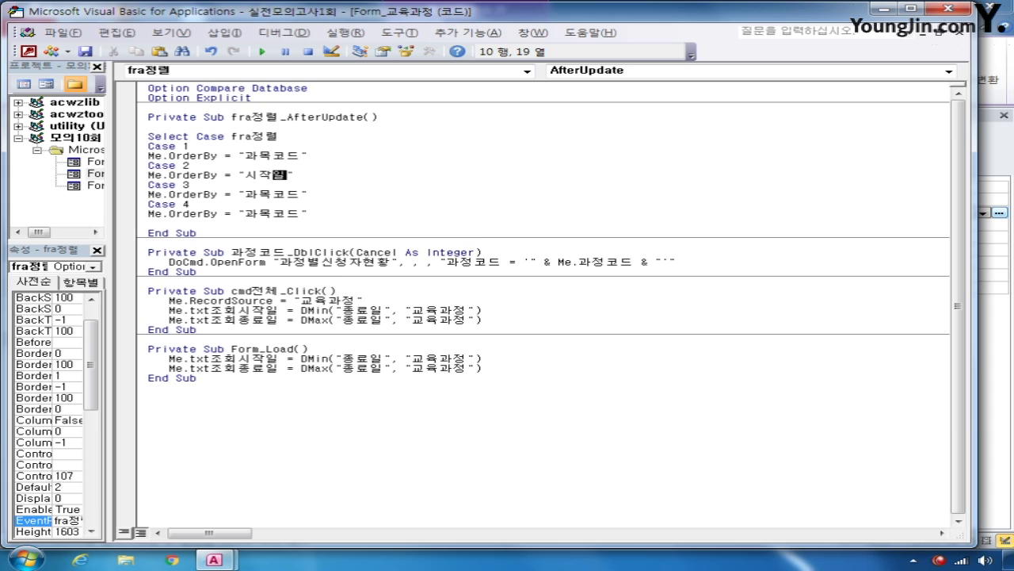
Change the OrderBy field of the Case 3 branch to 종료일
key("Down")
key("Down")
key("Right")
key("shift+Left")
key("shift+Left")
key("shift+Left")
key("shift+Left")
type("종료일")
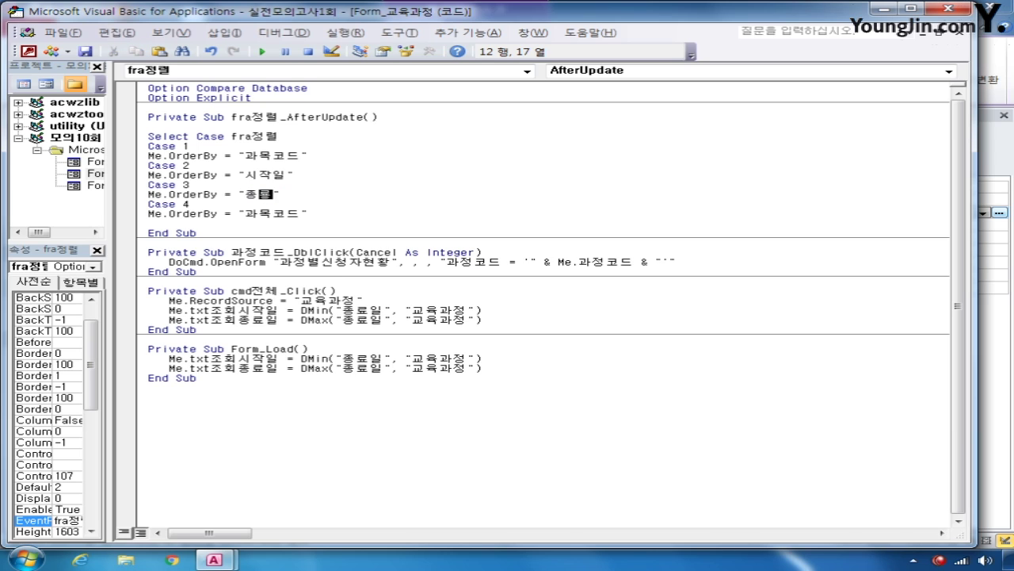
Change the OrderBy field of the Case 4 branch to 강사코드 and open a new line below it
key("Down")
key("Down")
key("End")
key("Left")
key("shift+Left")
key("shift+Left")
key("shift+Left")
key("shift+Left")
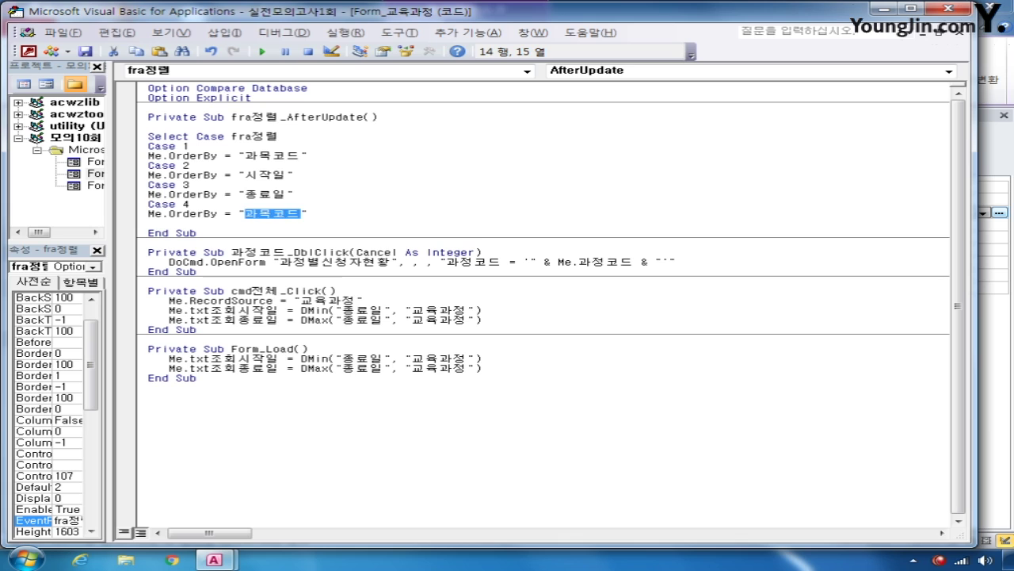
type("강사코드")
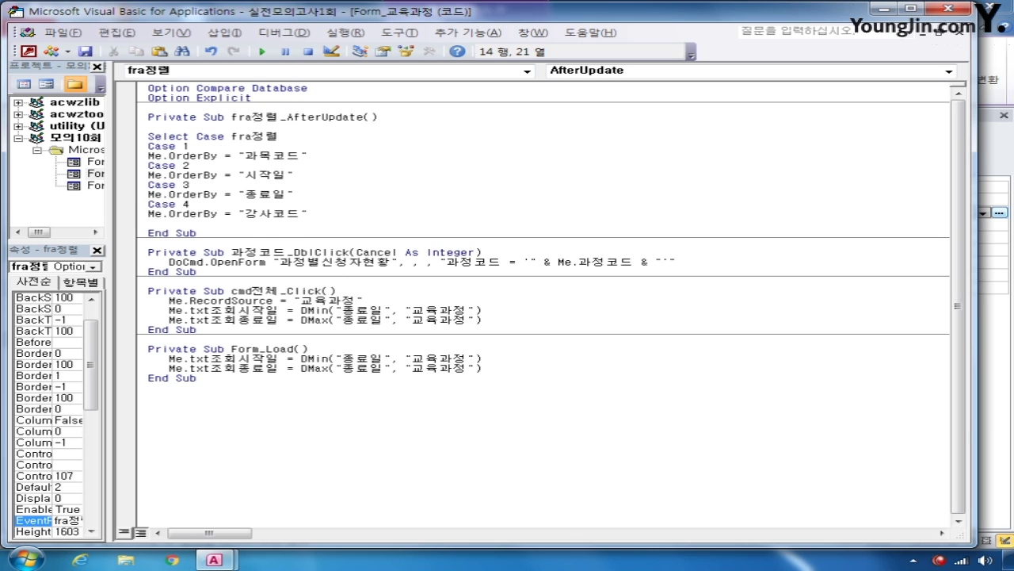
key("Return")
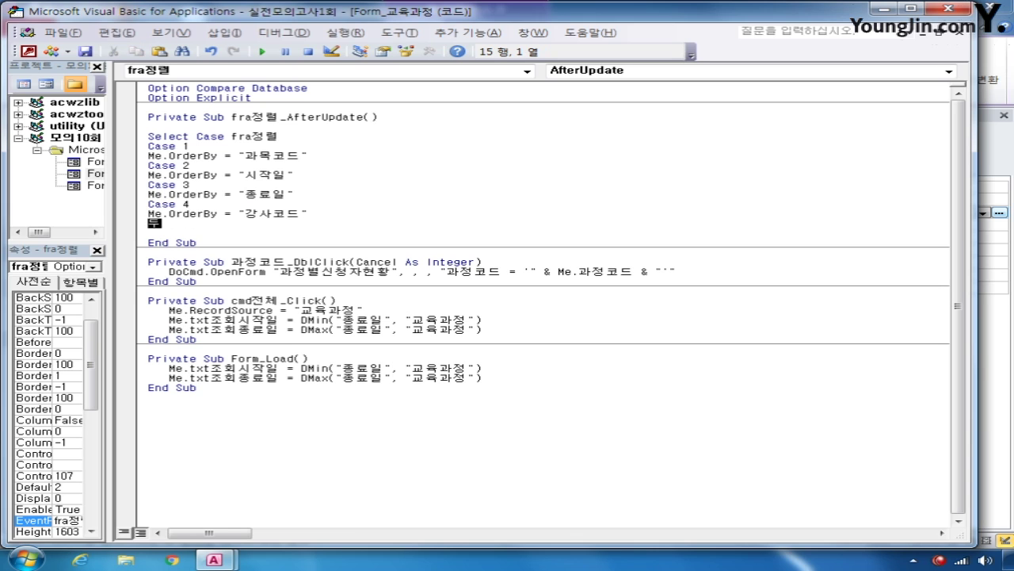
Close the Select Case block with End Select and add the line Me.OrderByOn = True below it
type("end select")
key("Return")
type("me")
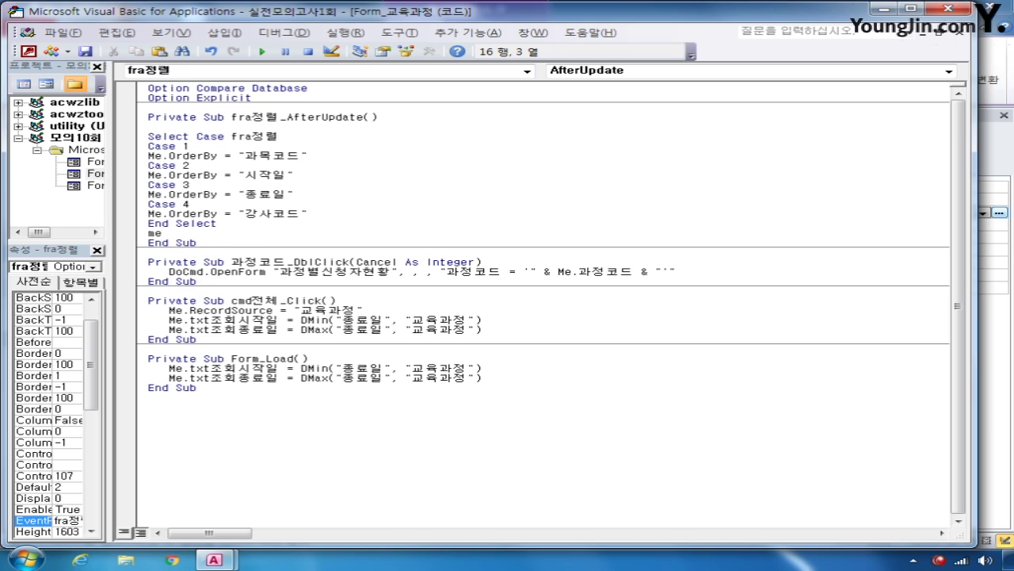
type(".or")
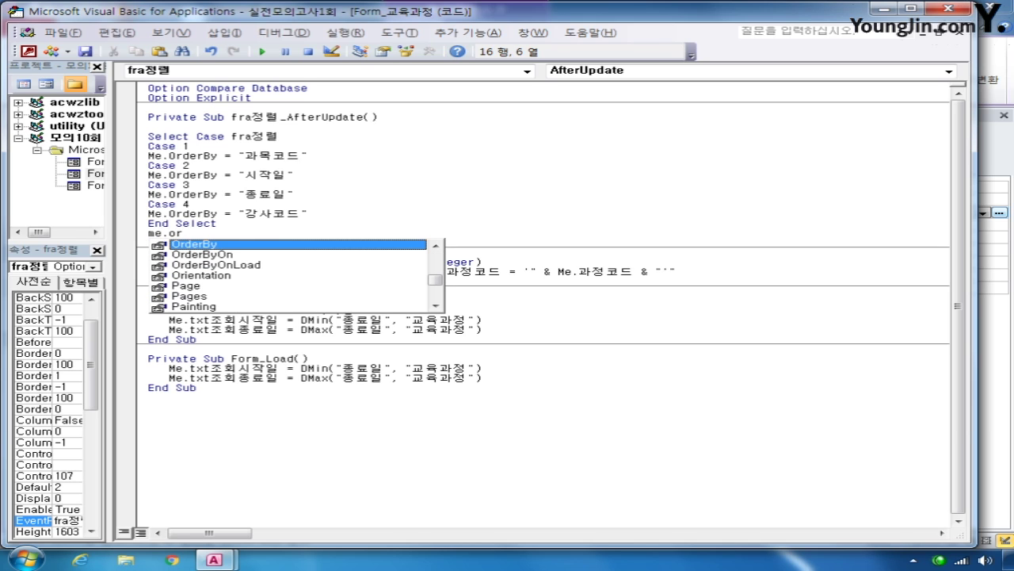
key("Down")
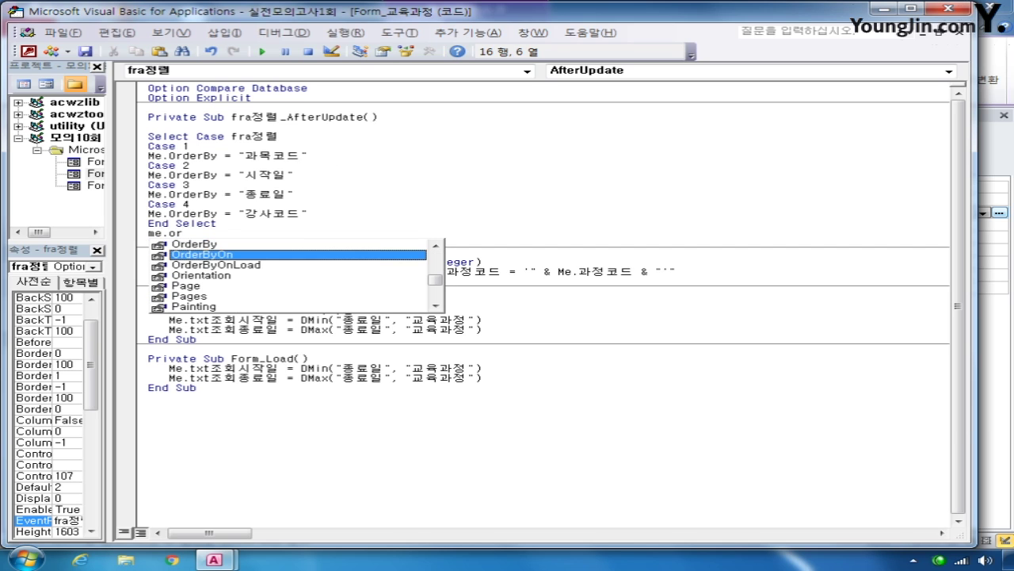
key("Tab")
type("= ")
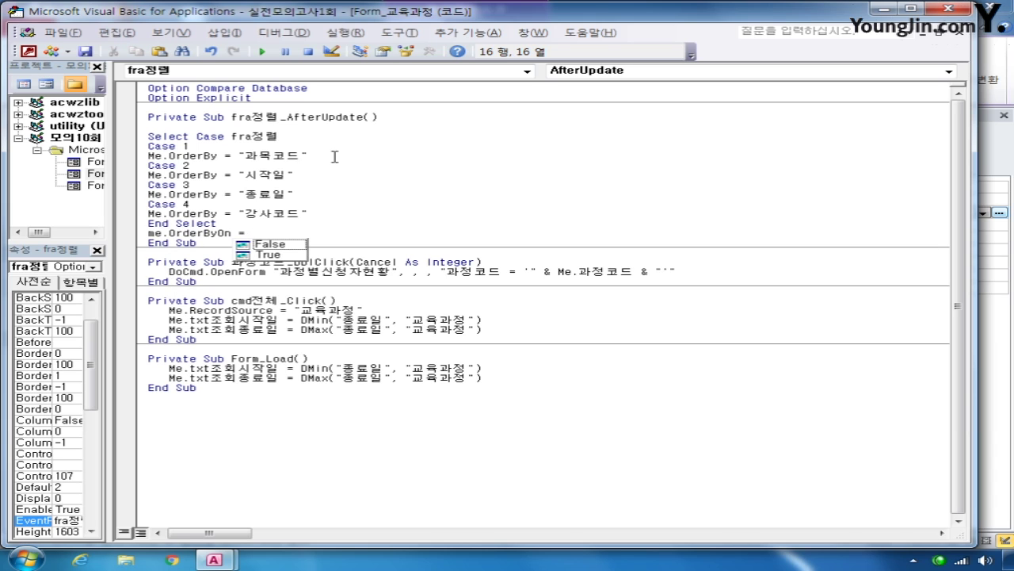
type("t")
key("Tab")
key("Down")
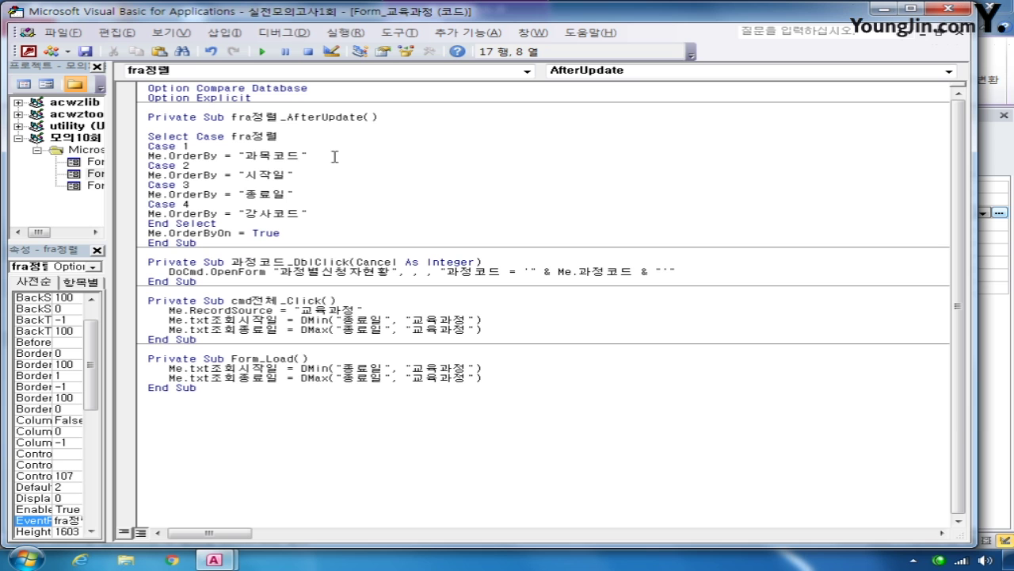
Close the code editor and the 교육과정 form, saving the form's design changes
left_click(943, 9)
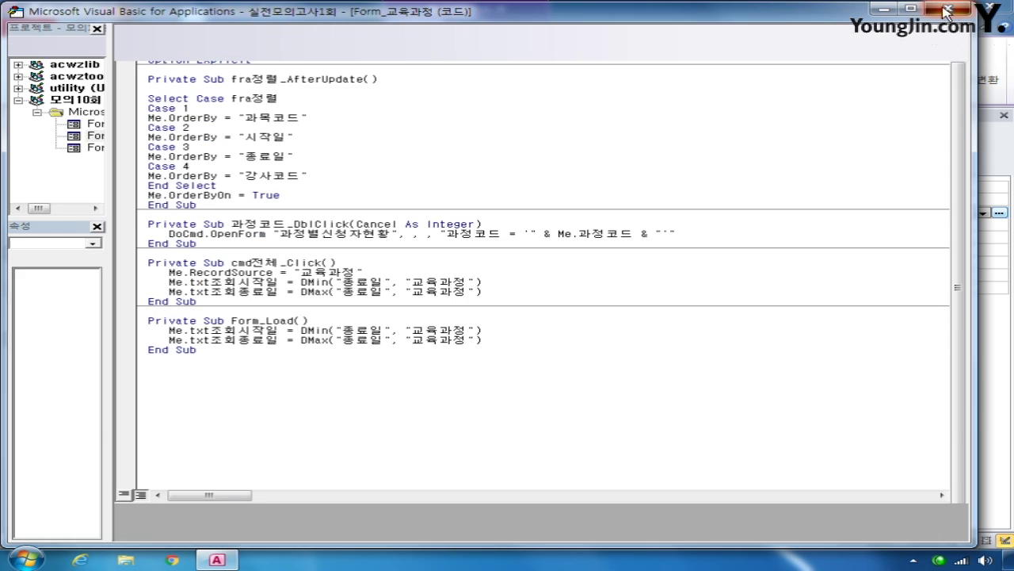
left_click(568, 128)
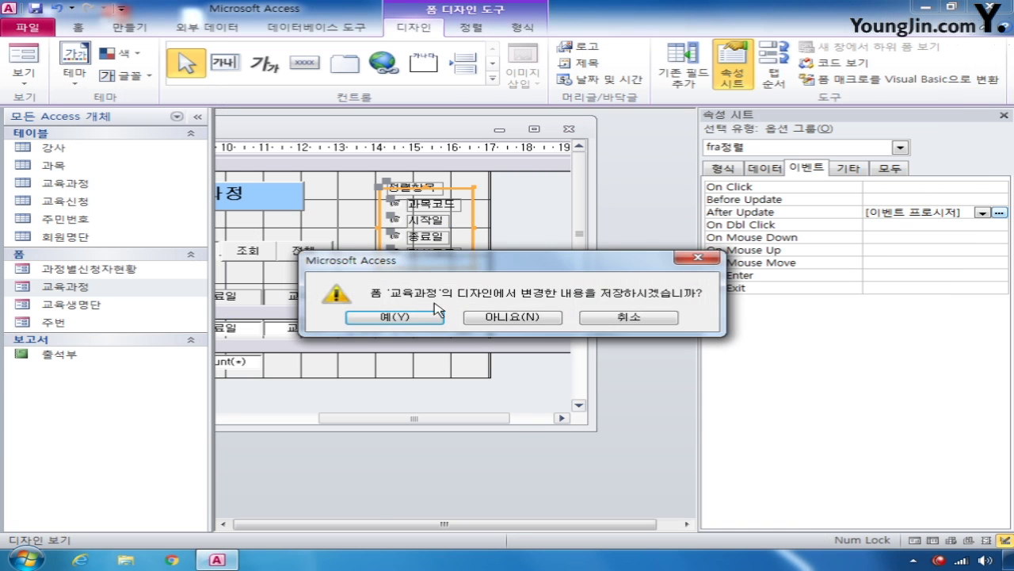
left_click(382, 317)
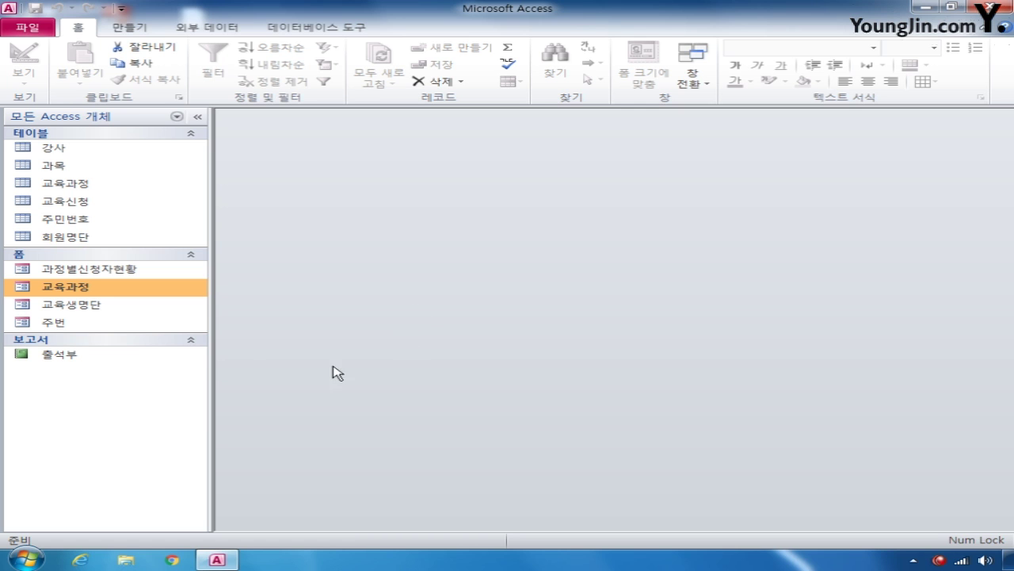
Open the 출석부 report in Design View and collapse the navigation pane
right_click(77, 362)
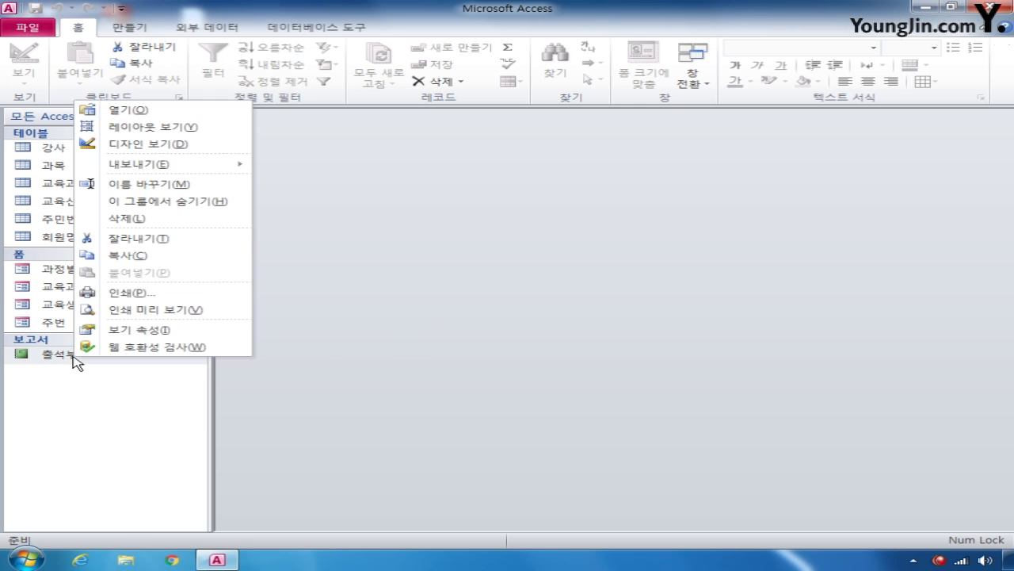
left_click(179, 149)
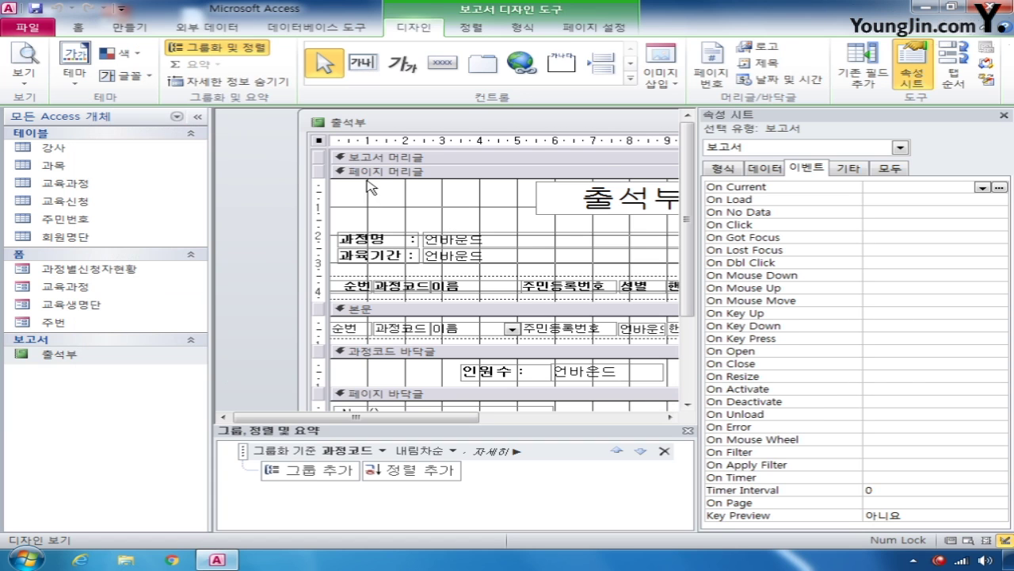
left_click(199, 117)
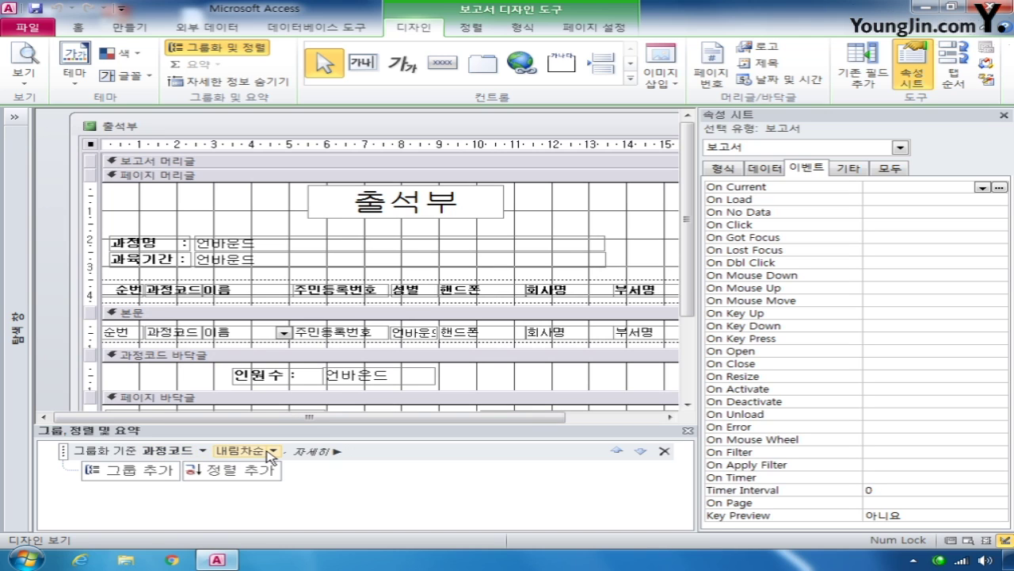
Set the 과정코드 group to ascending order and add an ascending sort on 순번 beneath it
left_click(271, 451)
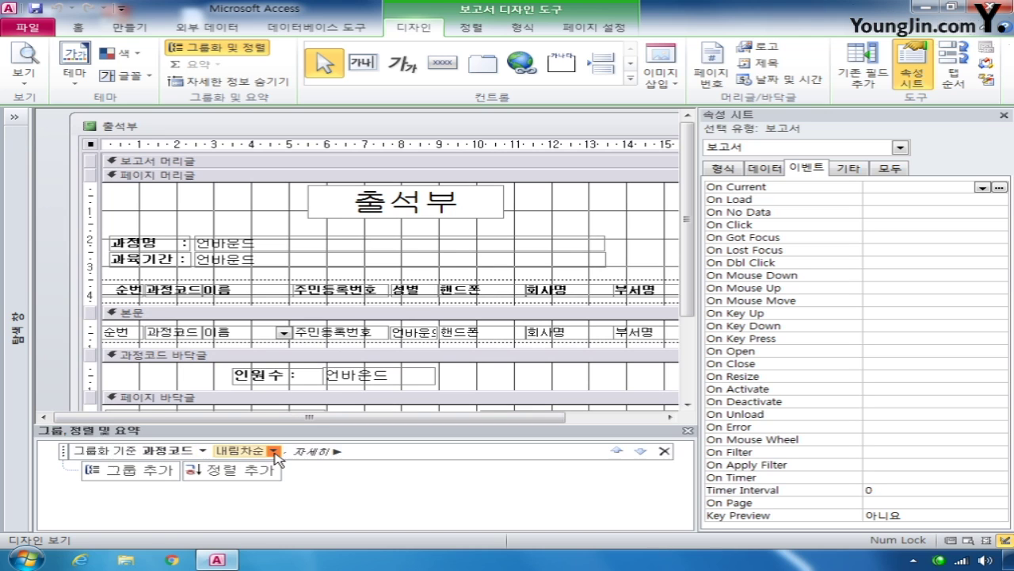
left_click(252, 465)
left_click(255, 469)
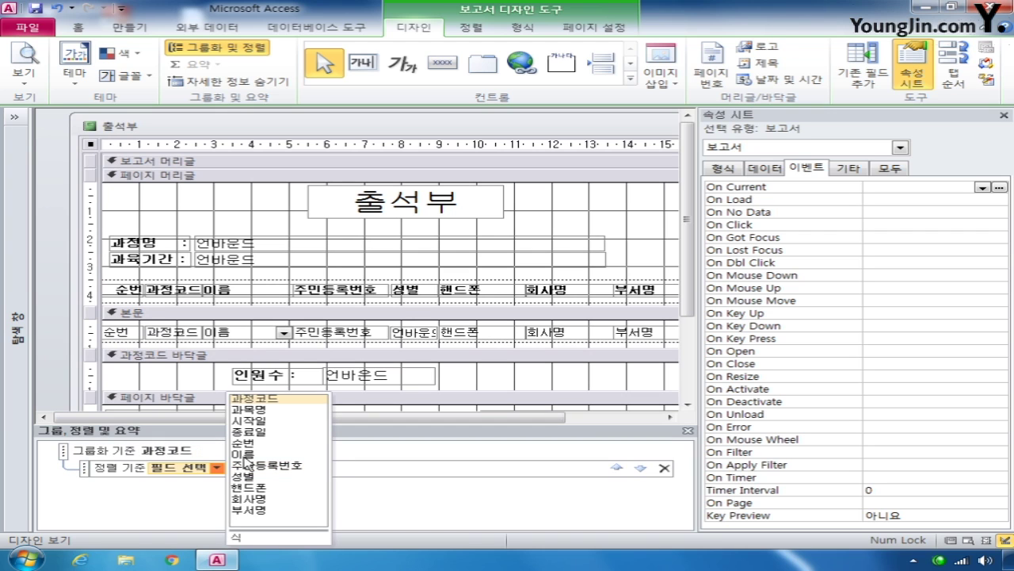
left_click(257, 449)
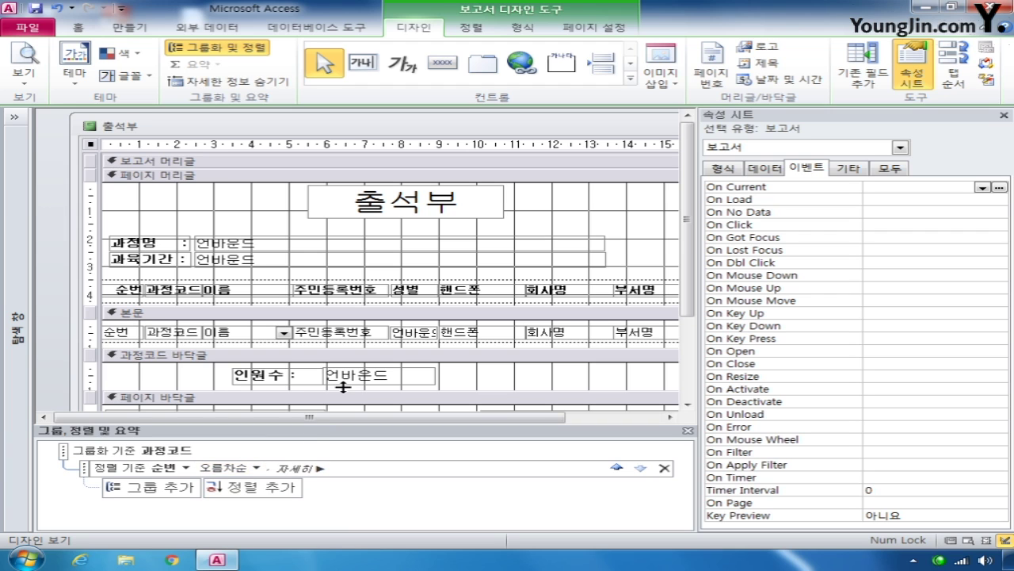
Set the control source of the txt성별 text box to =IIf([성별]=-1,"남","여")
left_click(250, 244)
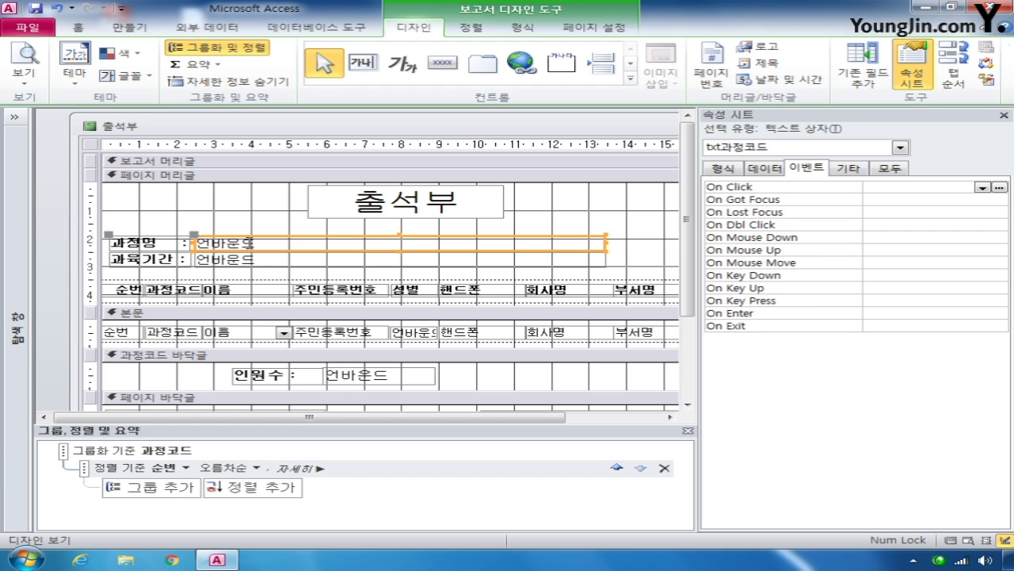
left_click(277, 260)
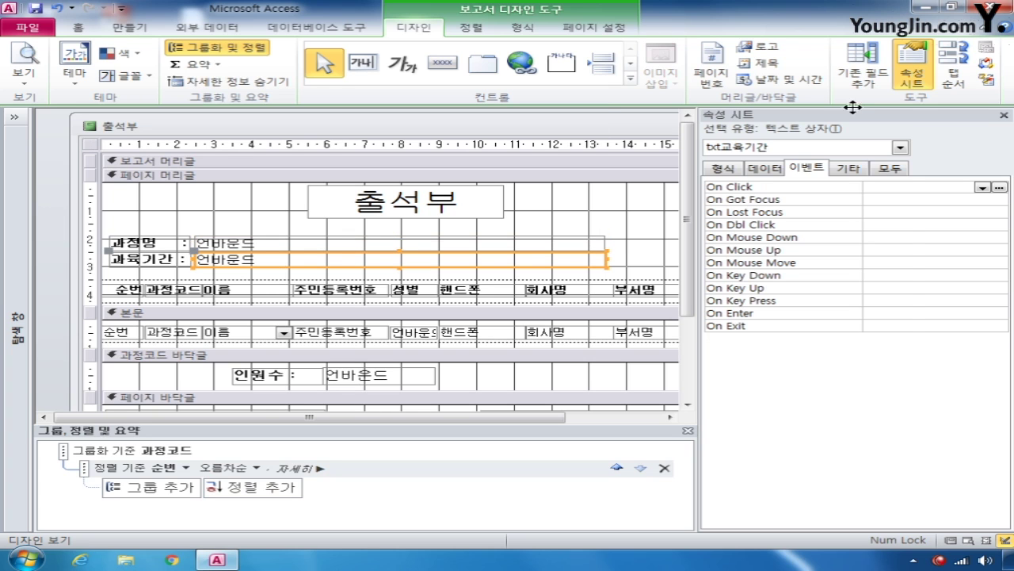
left_click(901, 147)
left_click(796, 184)
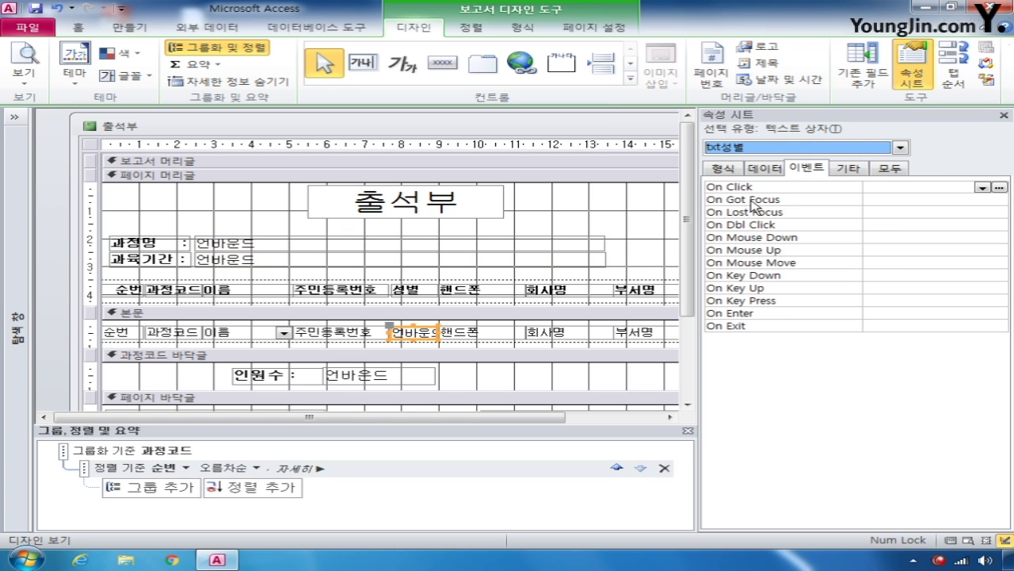
left_click(892, 169)
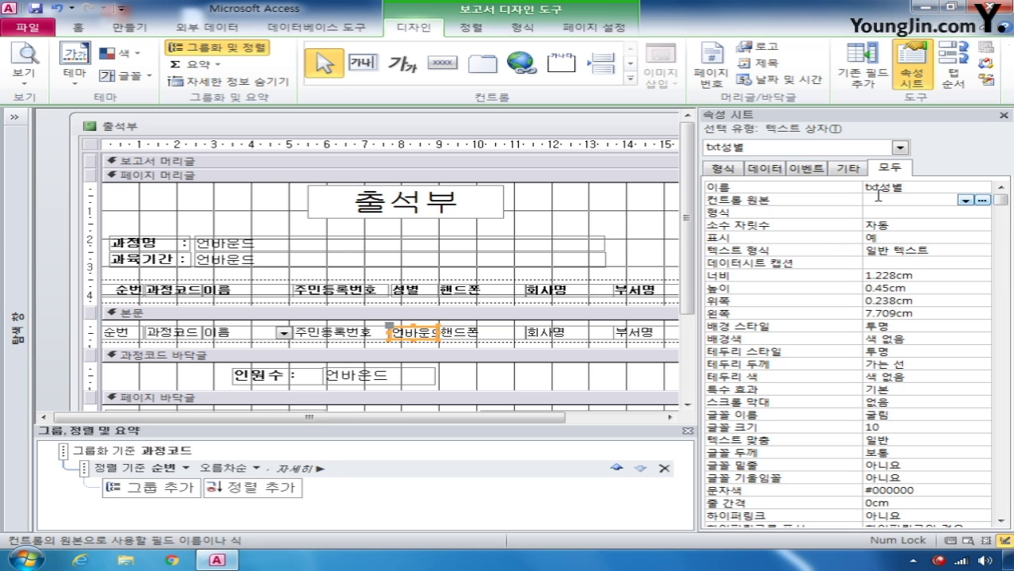
type("=I")
key("Tab")
type("([")
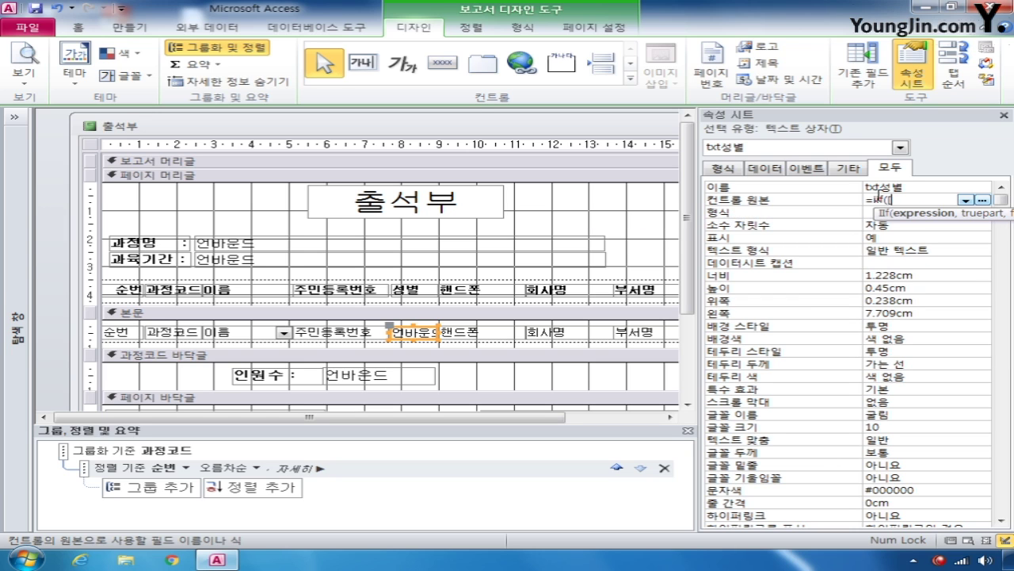
type("성별]")
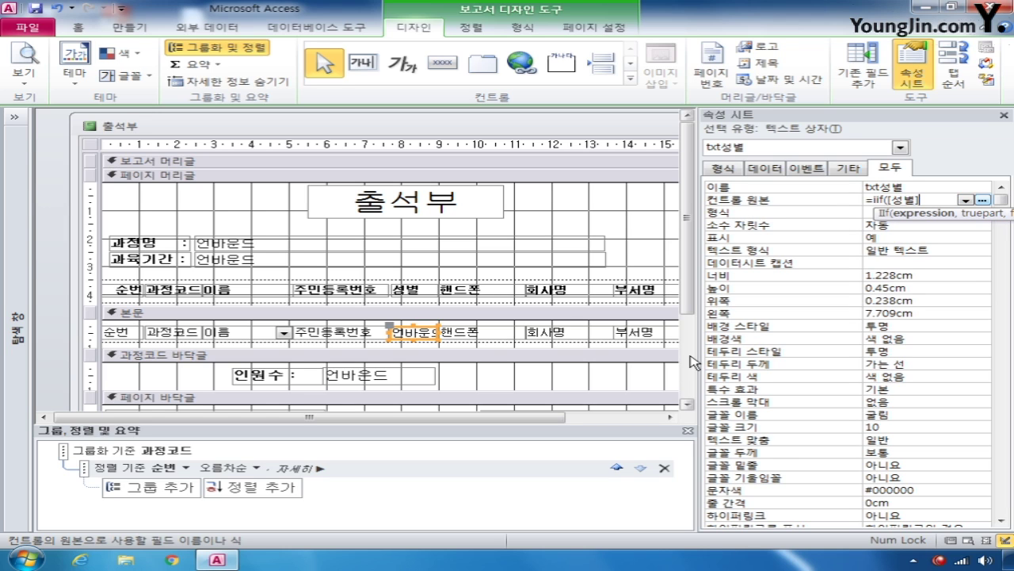
type("=-1,")
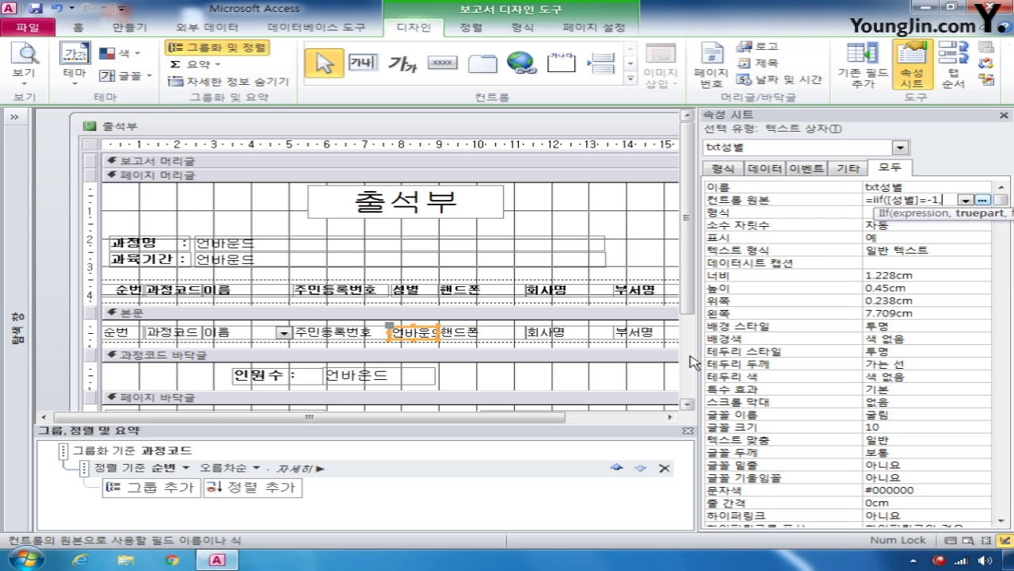
type("\"ska\"")
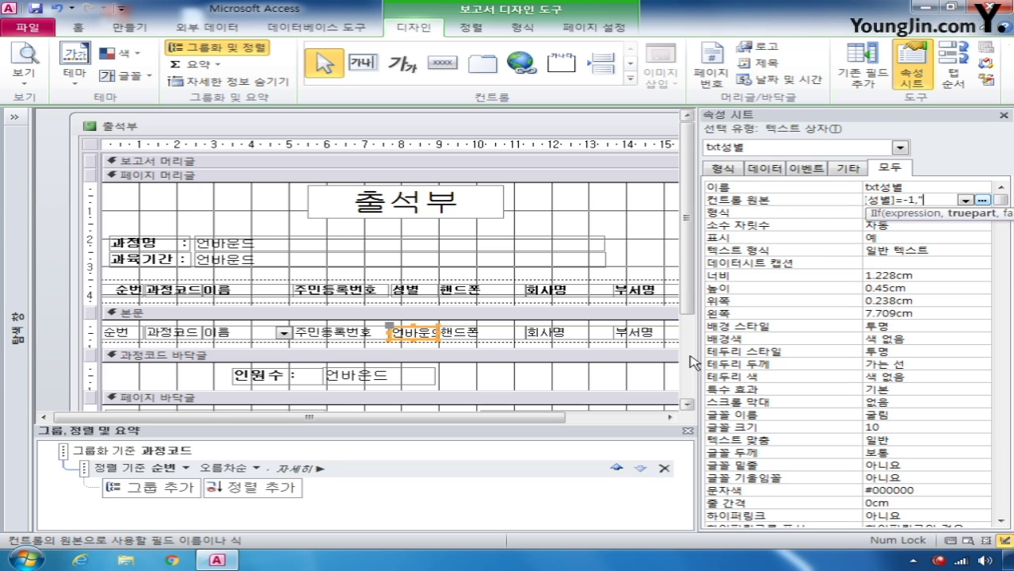
type(",\"")
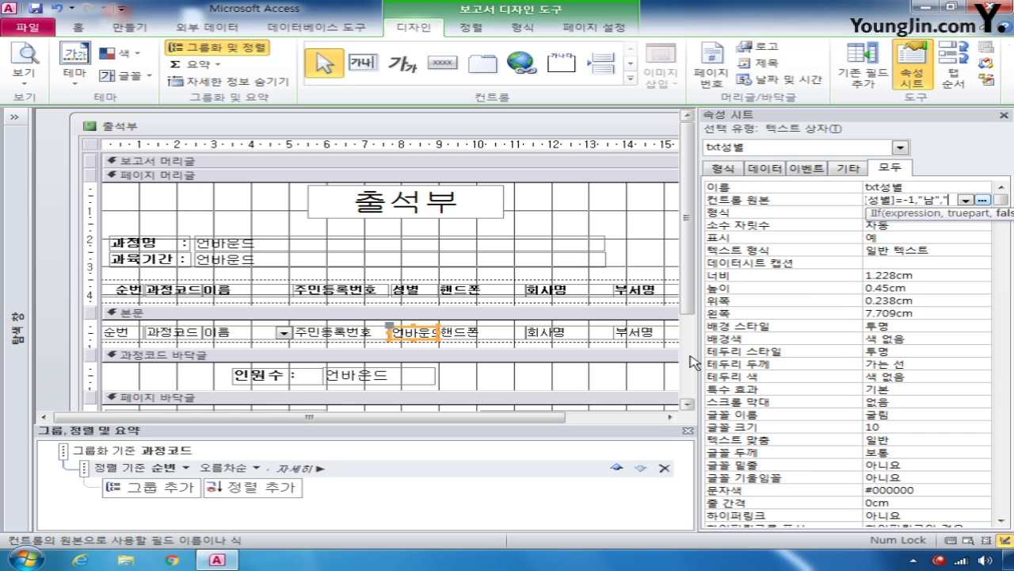
type("여\")")
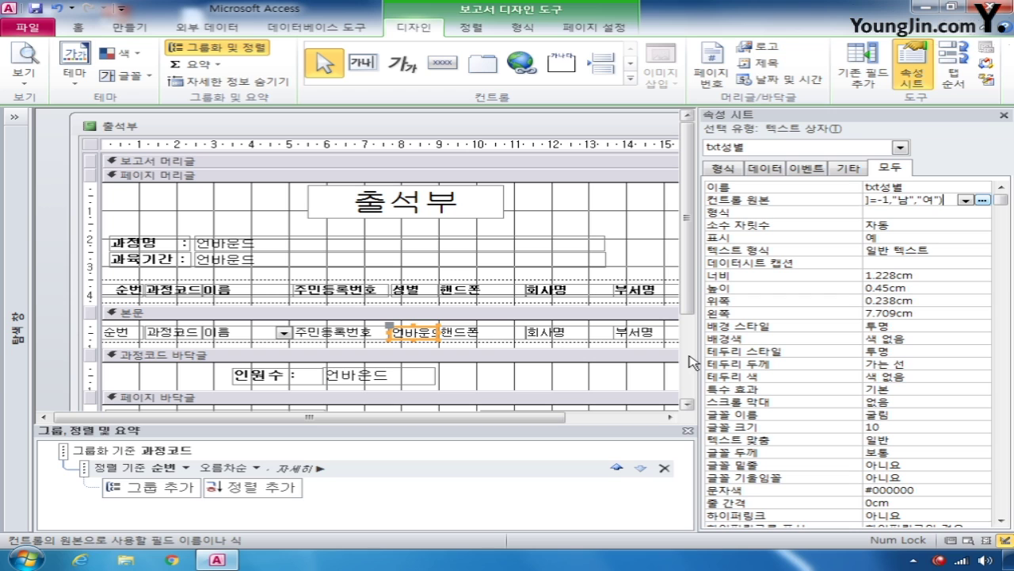
Set the control source of the txt과정코드 text box to =[과목명] & "(" & [과정코드] & ")"
left_click(901, 148)
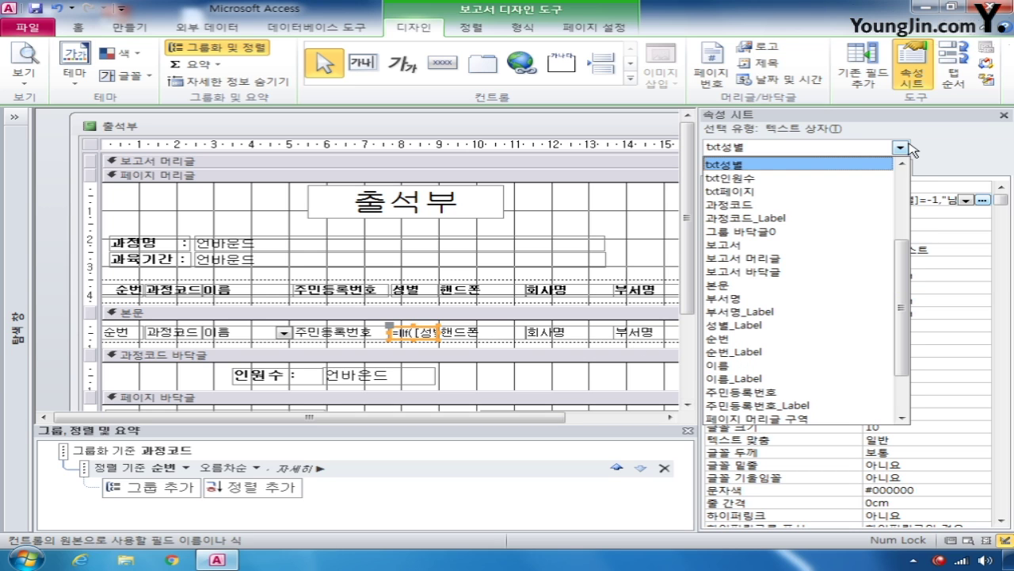
left_click_drag(901, 252, 901, 213)
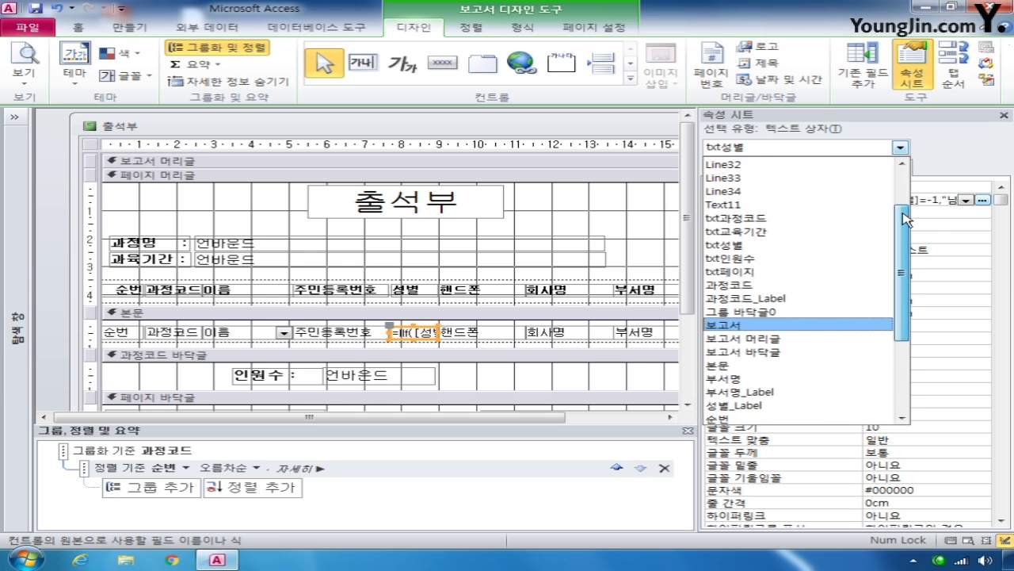
left_click(836, 217)
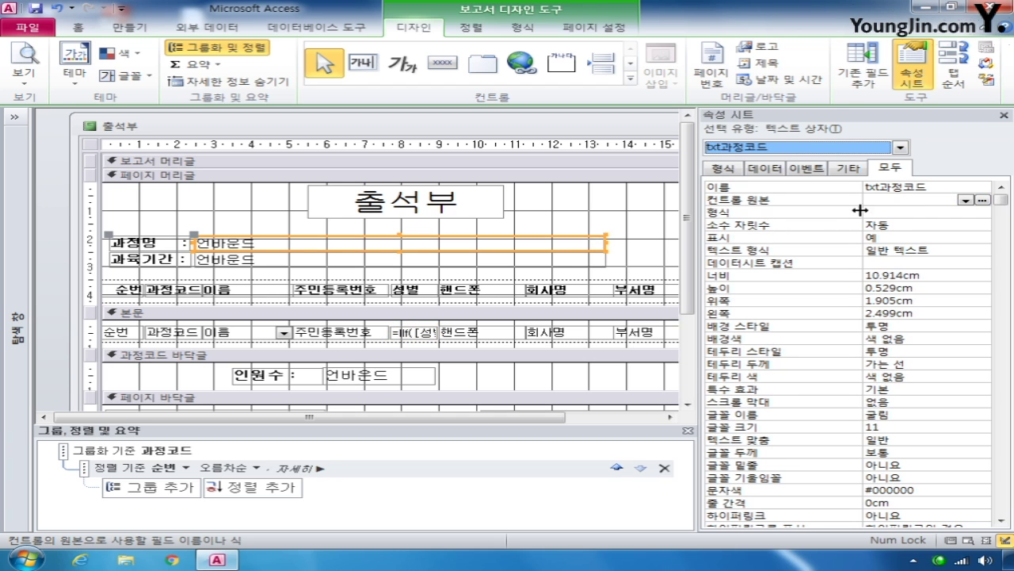
left_click(891, 202)
right_click(892, 202)
left_click(911, 229)
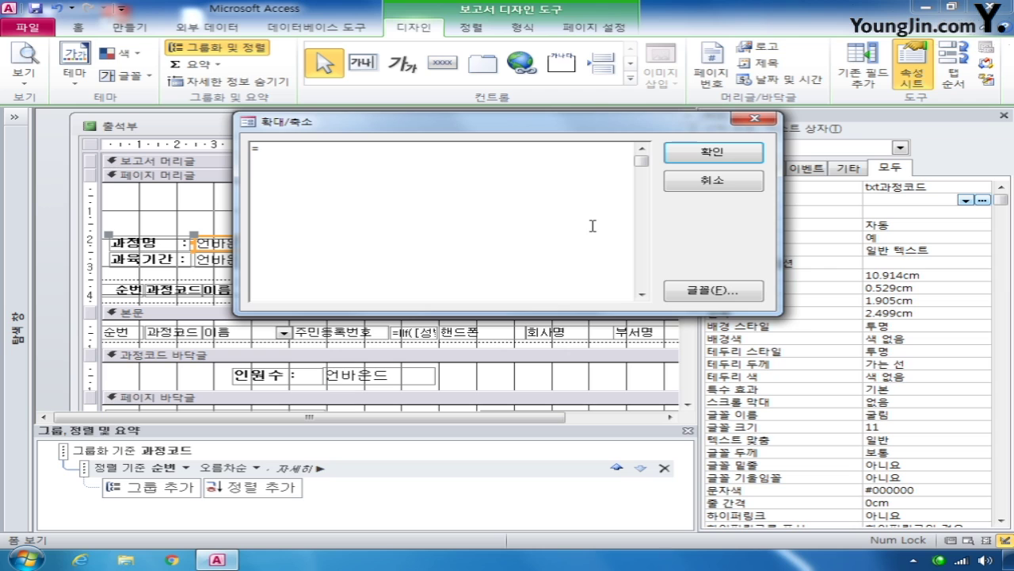
type("과목명] & \"(\" & [rhkw")
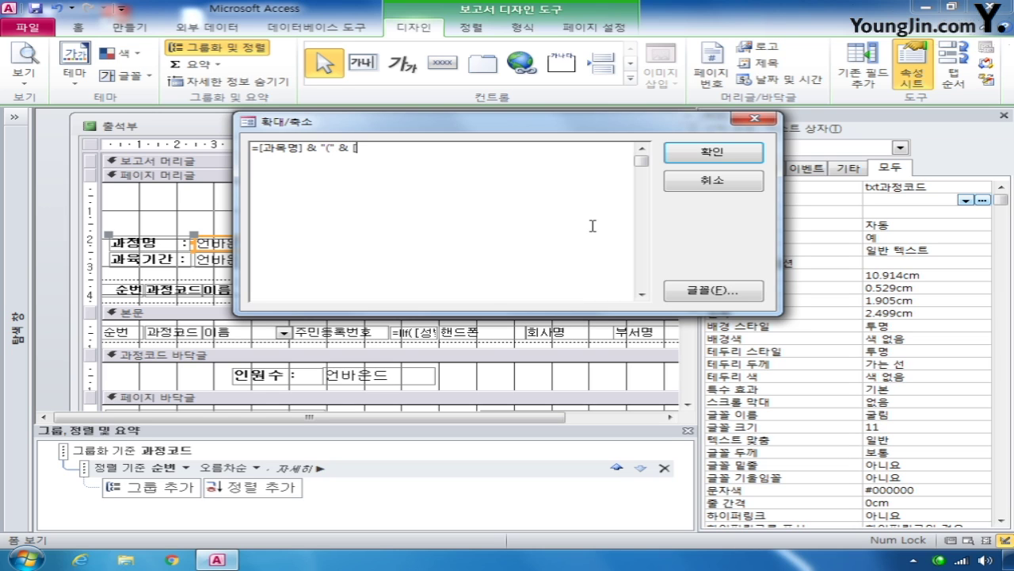
key("BackSpace")
key("BackSpace")
key("BackSpace")
key("BackSpace")
type("과정코드] & \")\"")
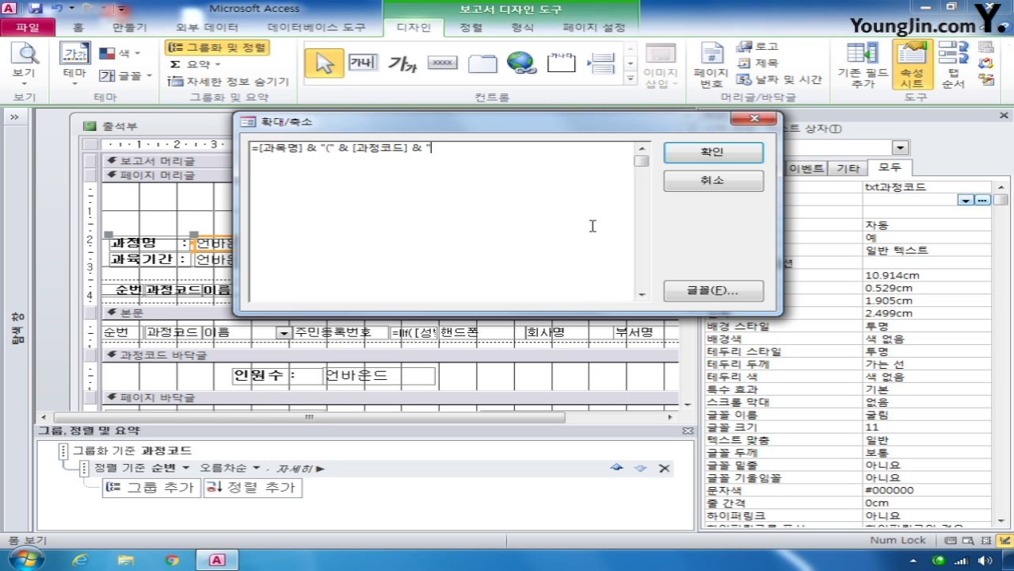
left_click(730, 161)
Set the control source of the txt교육기간 text box to =[시작일] & "~" & [종료일]
left_click(513, 261)
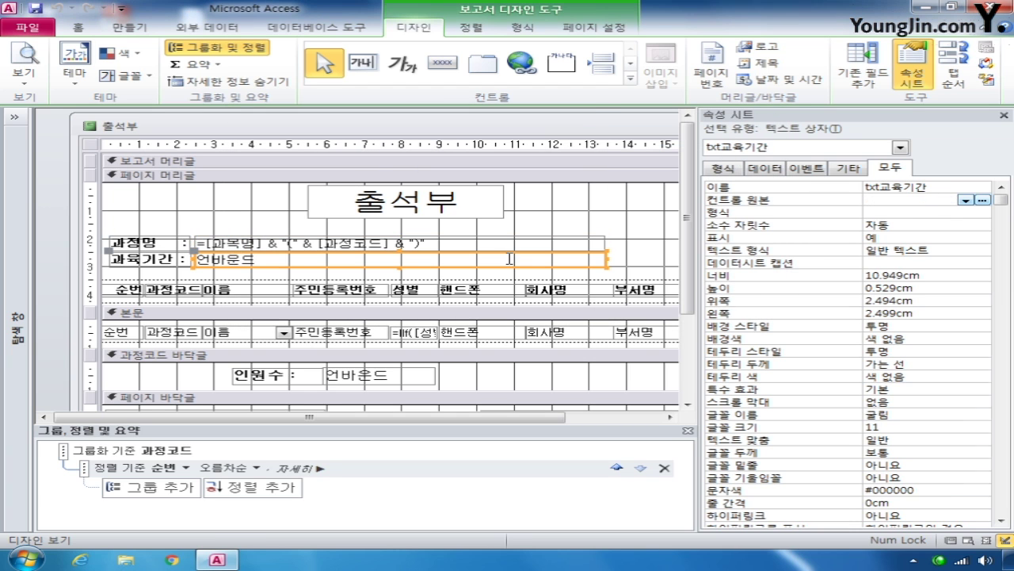
right_click(893, 199)
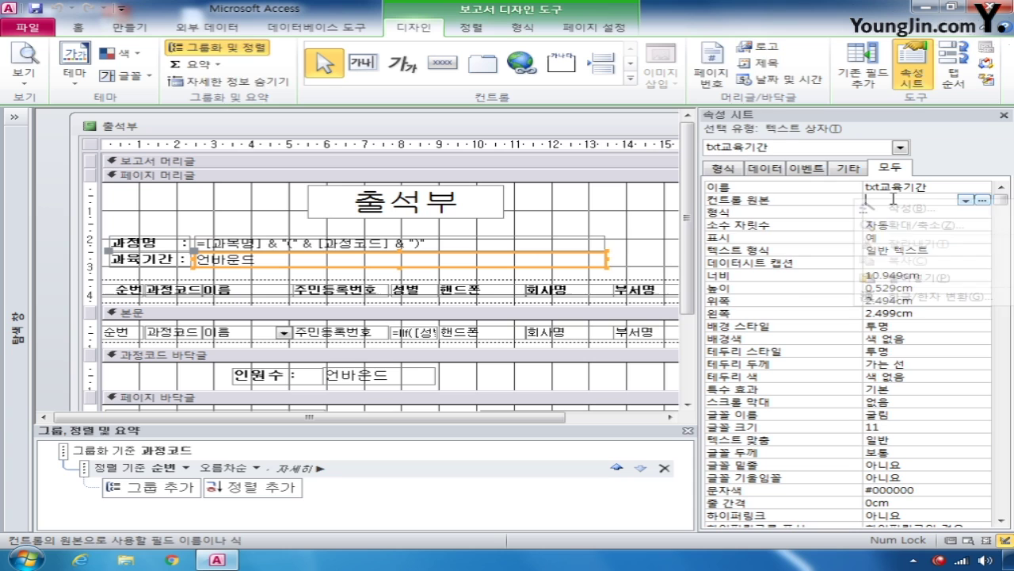
left_click(891, 226)
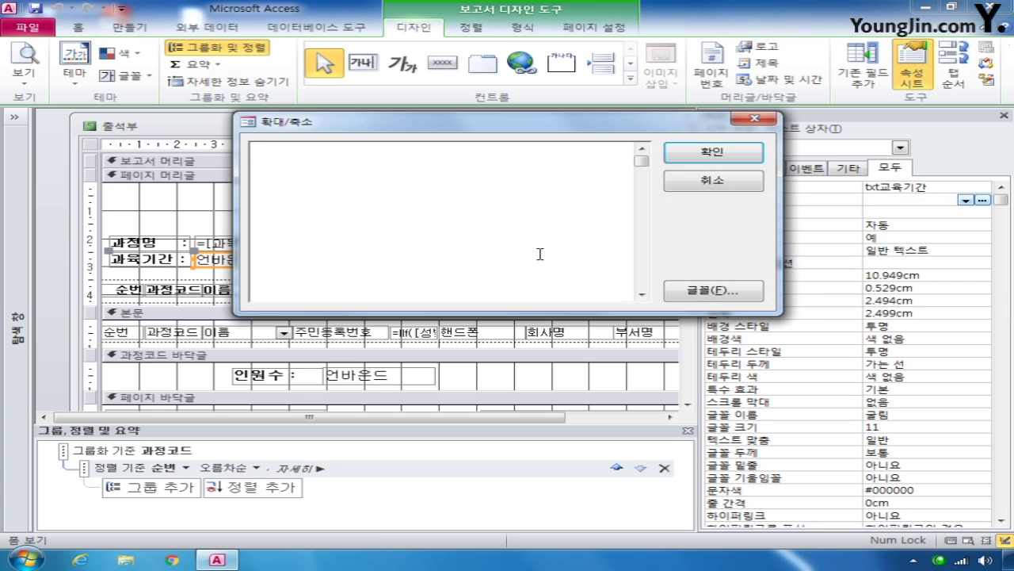
type("=[시작일] & \"~")
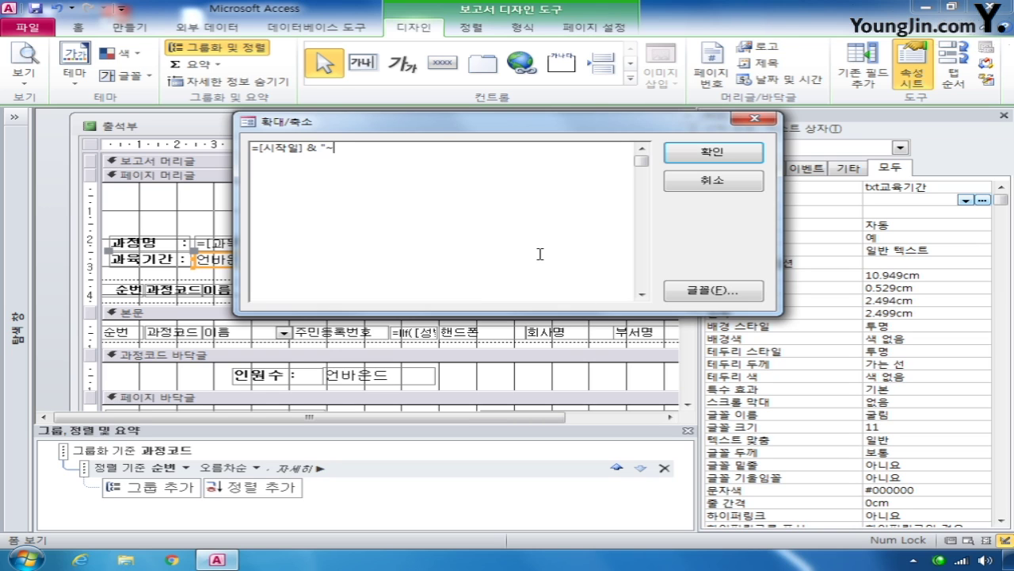
type("\" ")
type("& ")
type("[ㅈ")
type("종료이")
type("]")
left_click(713, 151)
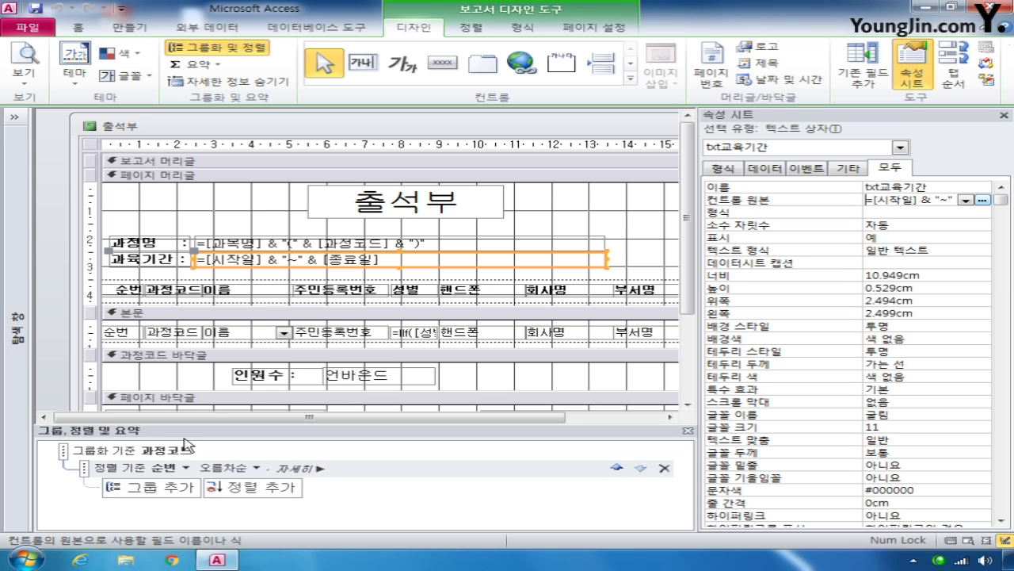
Set the 과정코드 group footer's page break (페이지 바꿈) property to 구역 후
left_click(264, 356)
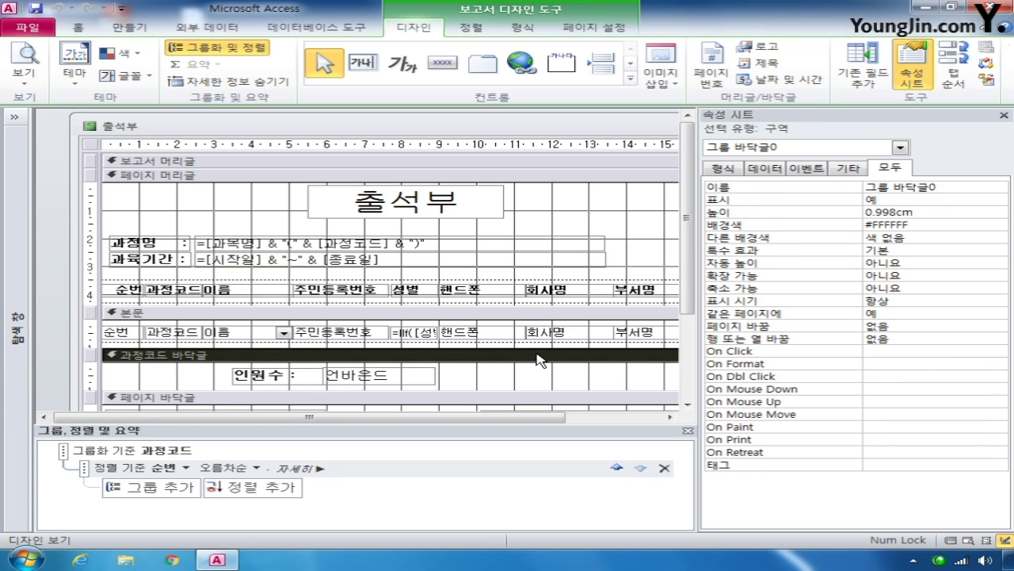
left_click(903, 326)
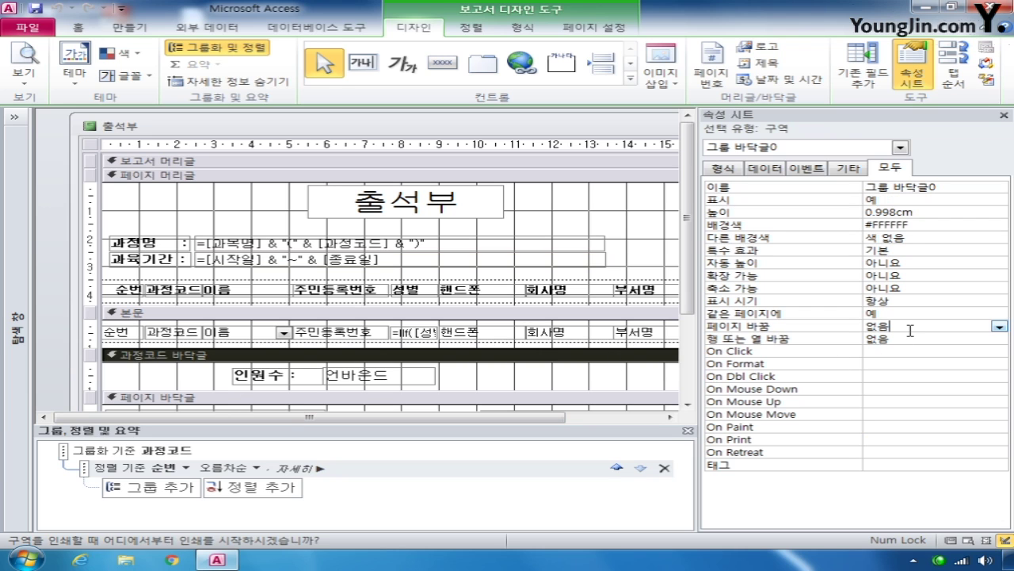
left_click(1000, 326)
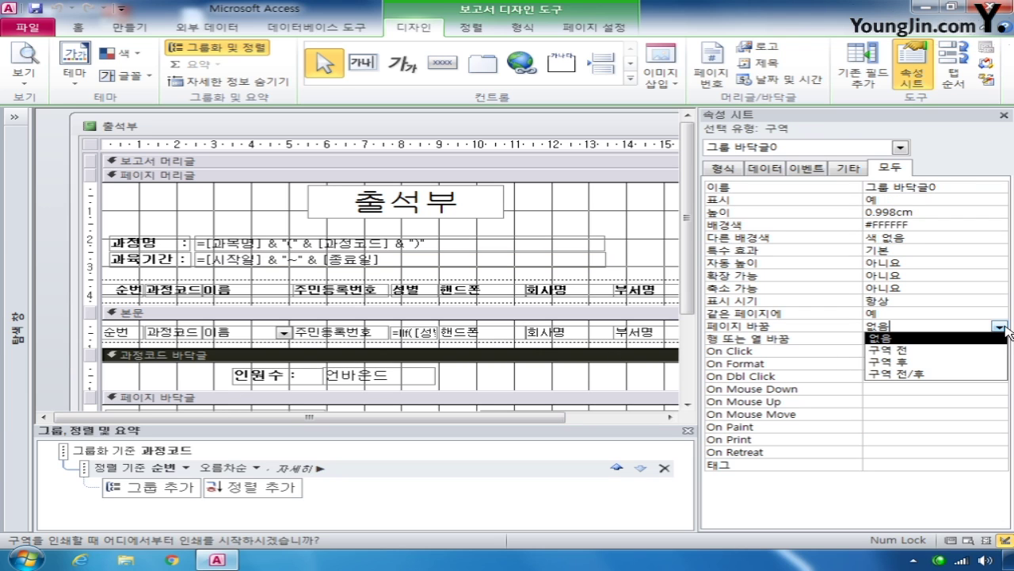
left_click(972, 361)
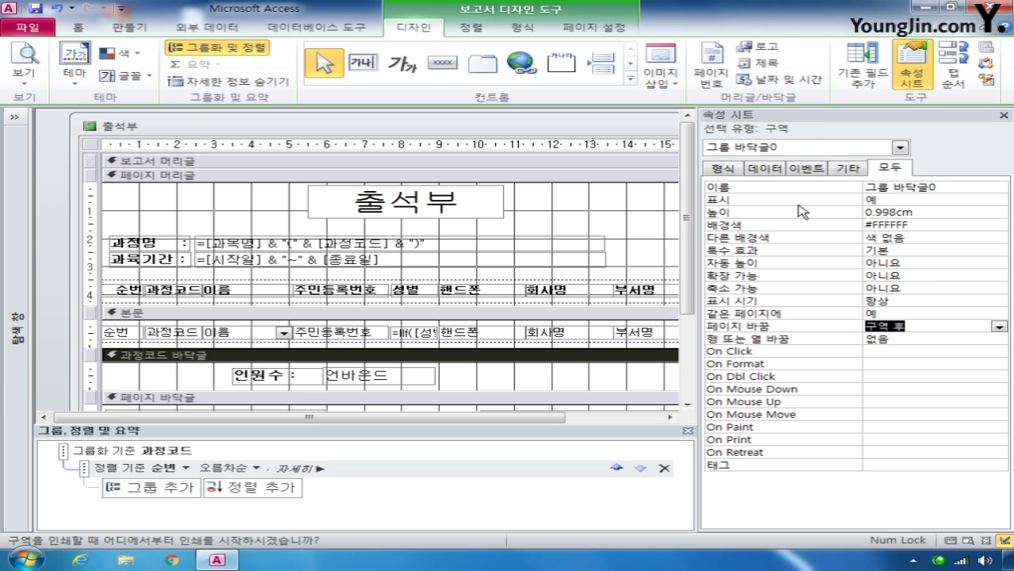
Set the control source of the txt인원수 text box to =Count(*) & " 명"
left_click(900, 148)
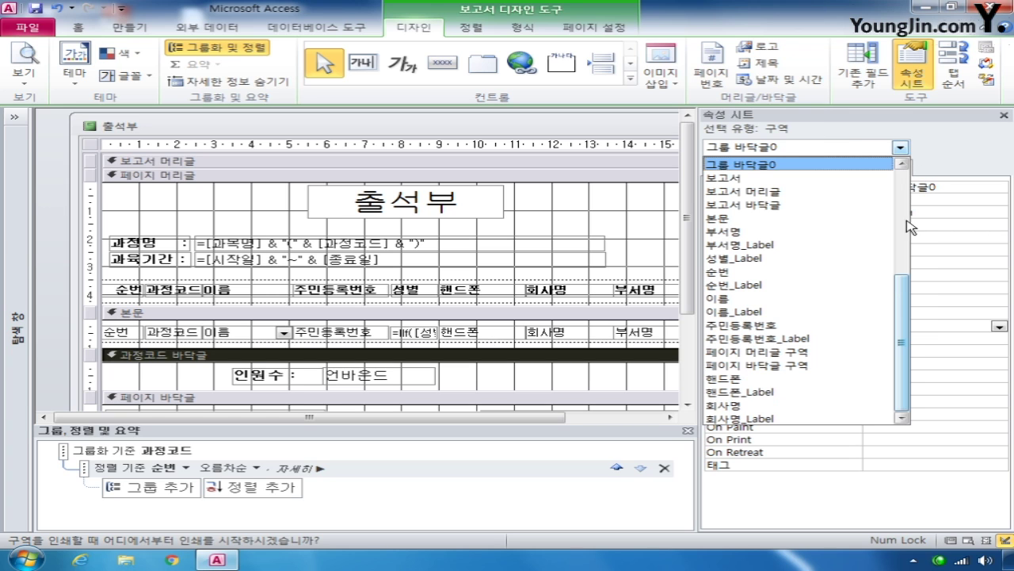
left_click_drag(905, 285, 912, 252)
left_click(840, 196)
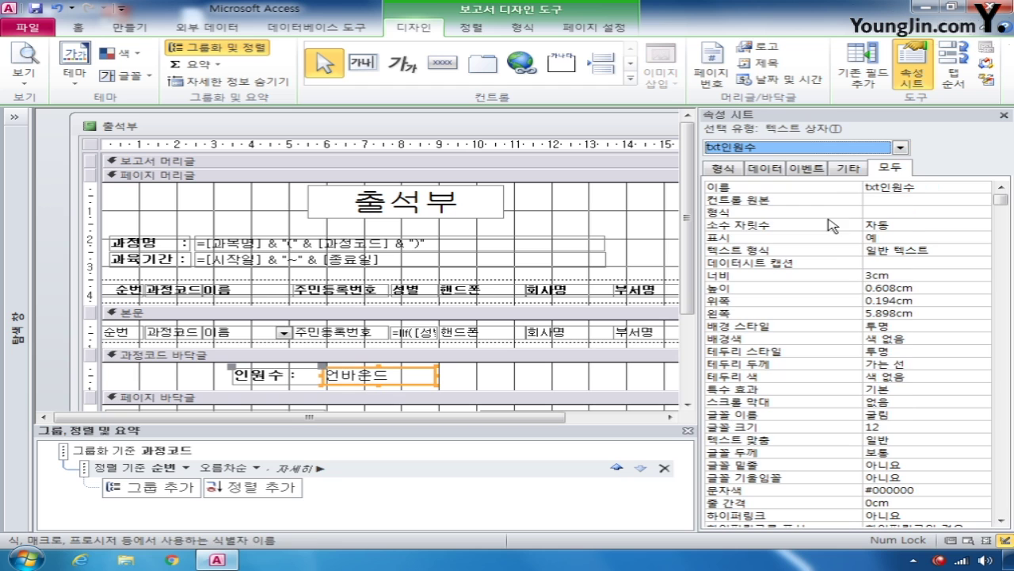
left_click(919, 200)
right_click(923, 200)
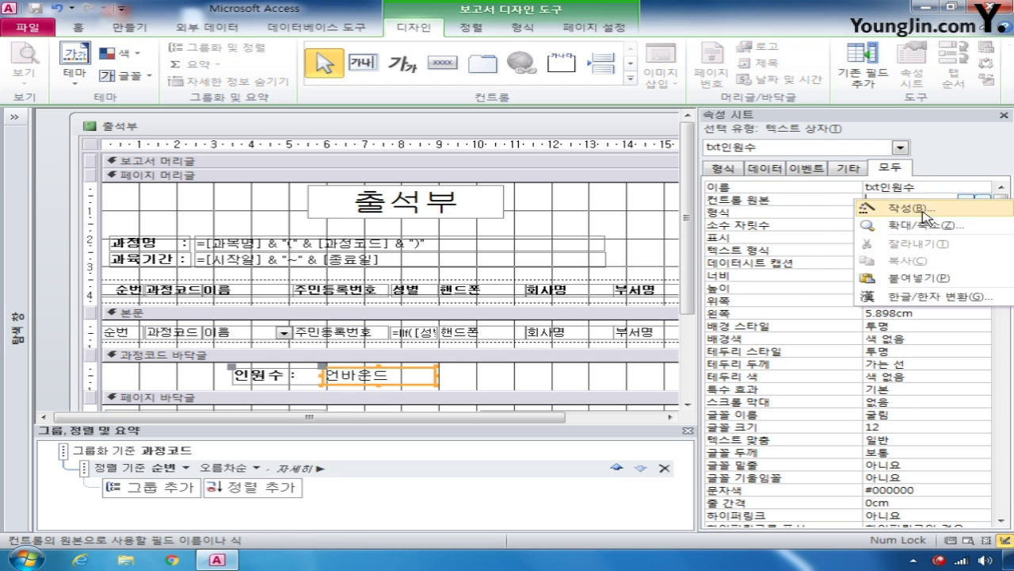
left_click(915, 226)
type("=")
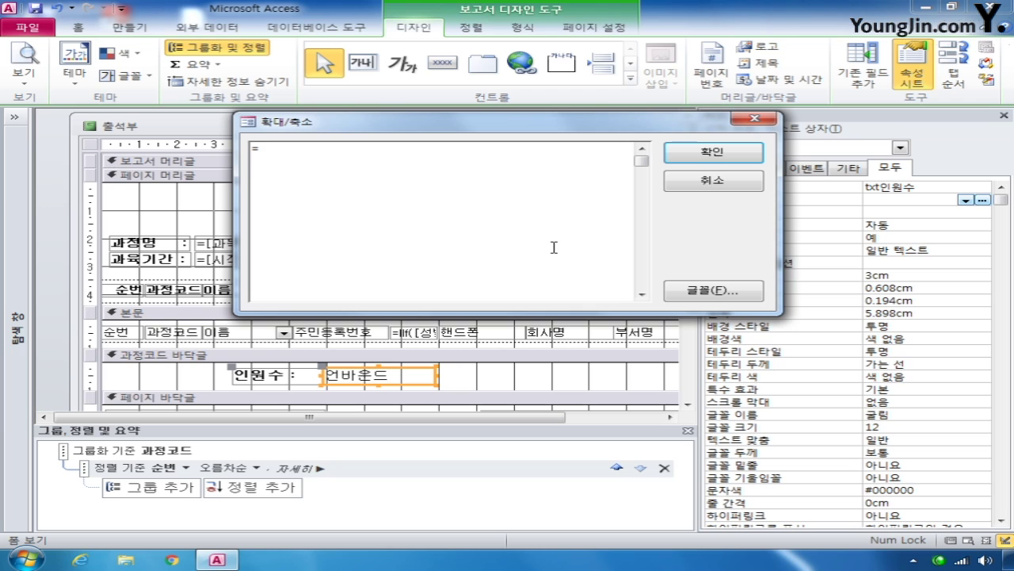
type("count(*) & \" 명\"")
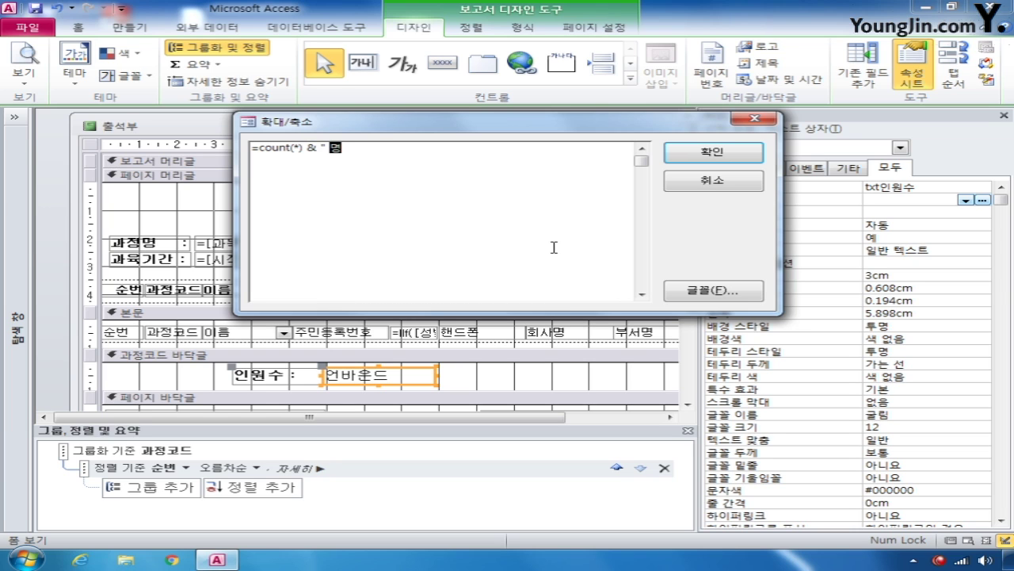
left_click(736, 154)
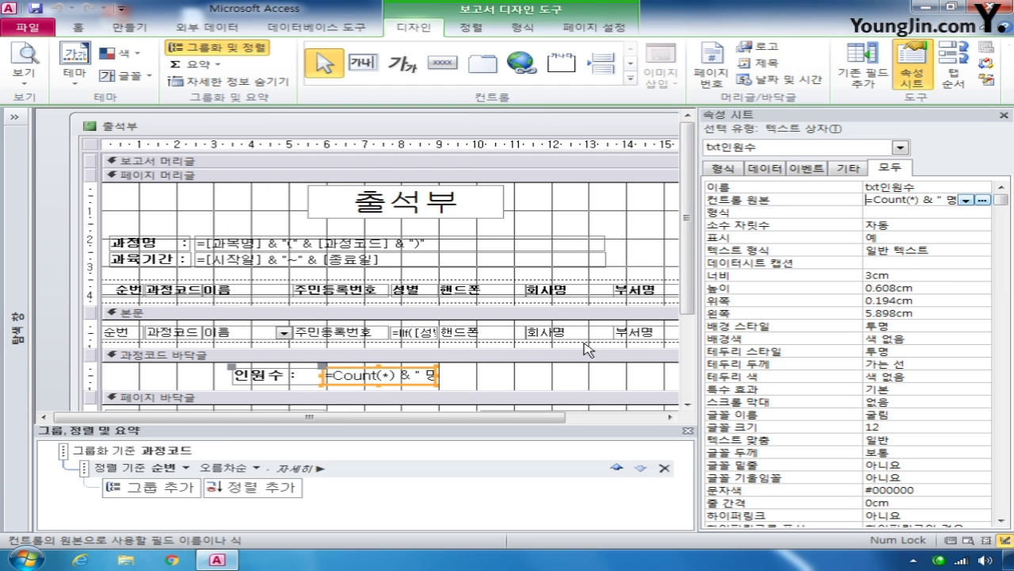
Close the 출석부 report and save its design changes
left_click_drag(616, 128, 428, 129)
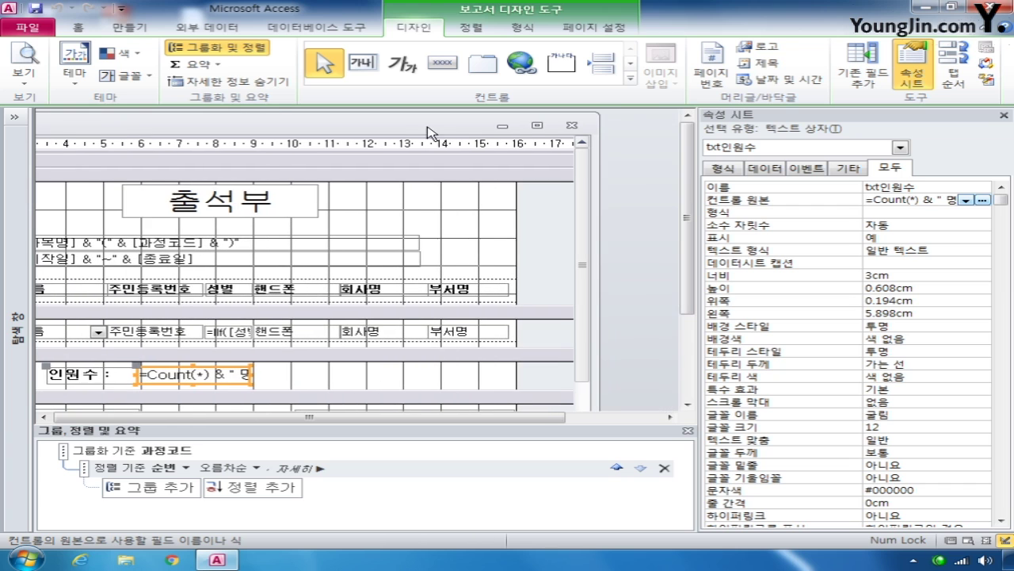
left_click(571, 126)
left_click(420, 317)
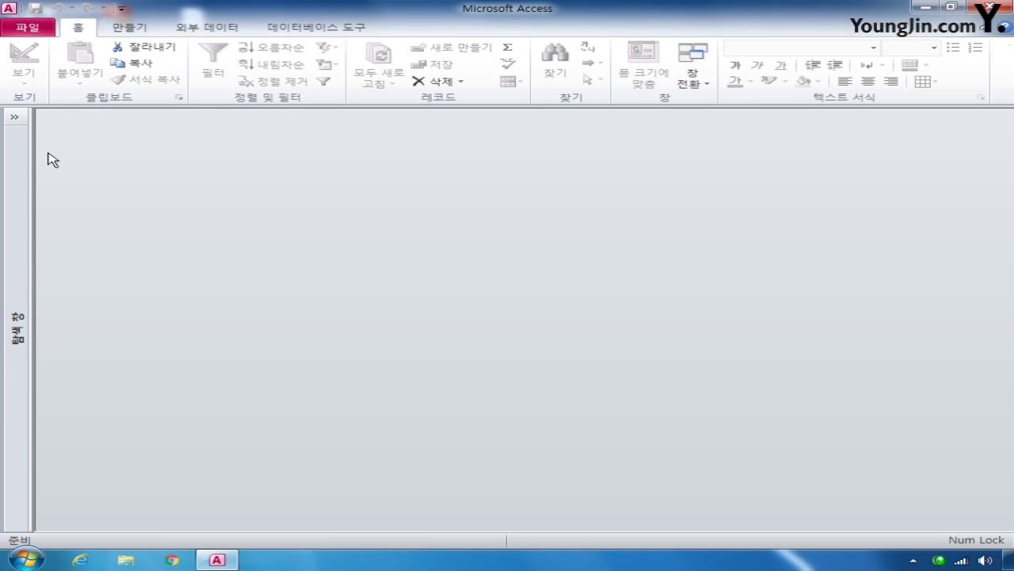
Show the list of database objects and open the 교육과정 form in design view
left_click(14, 116)
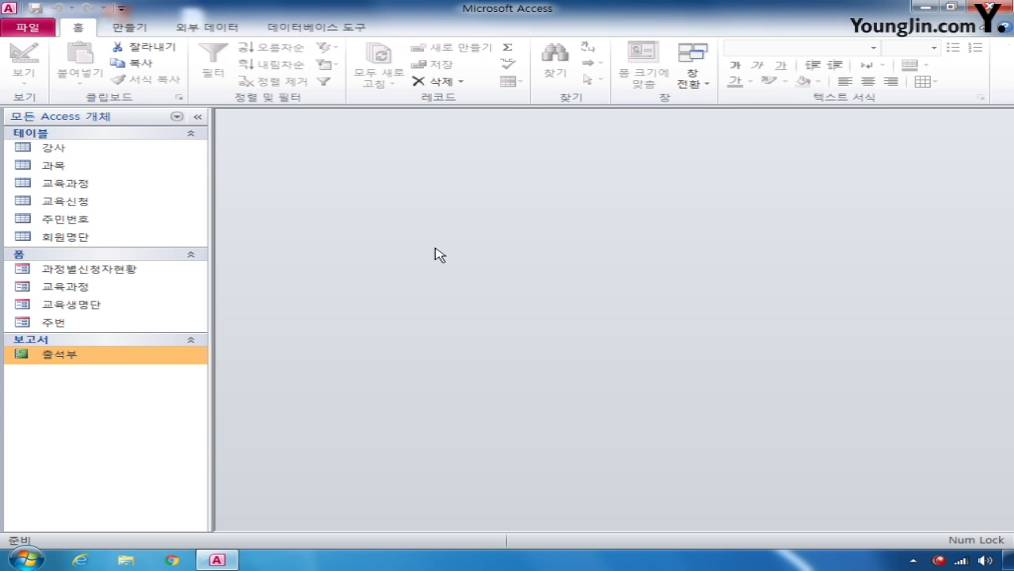
right_click(101, 289)
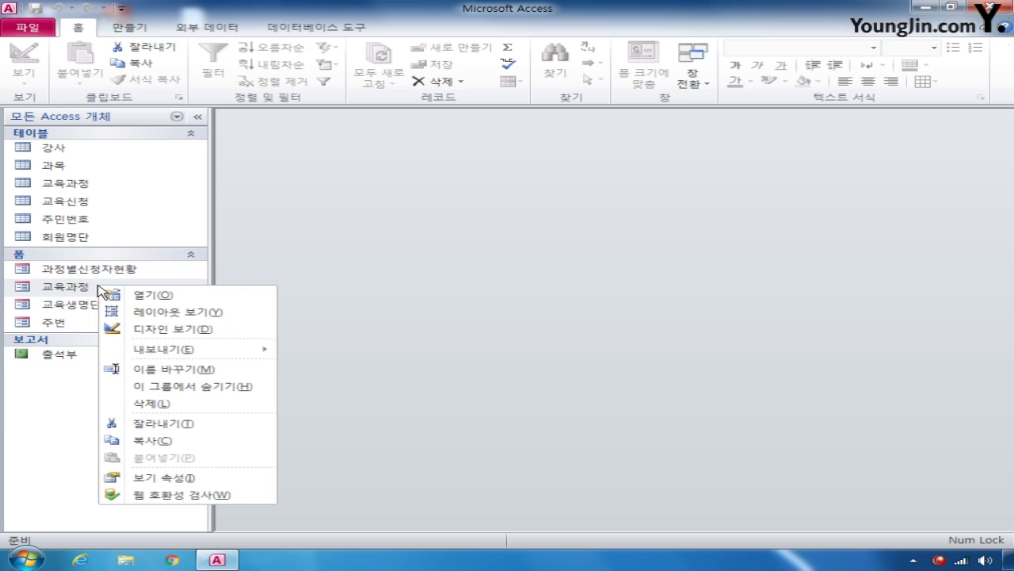
left_click(172, 327)
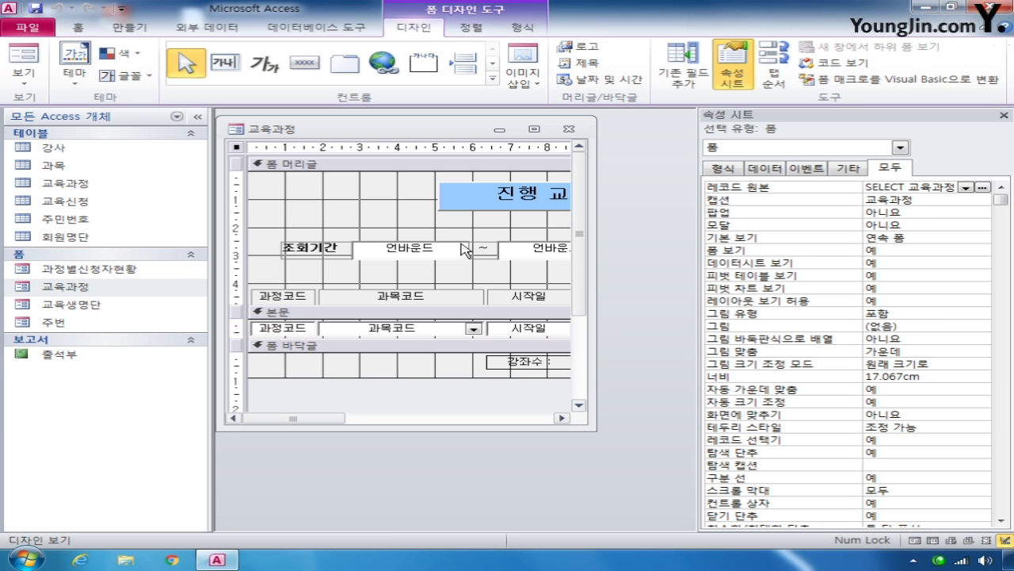
Assign an event procedure to the On Click event of the cmd조회 button and open its code
left_click_drag(315, 421, 482, 421)
left_click(300, 250)
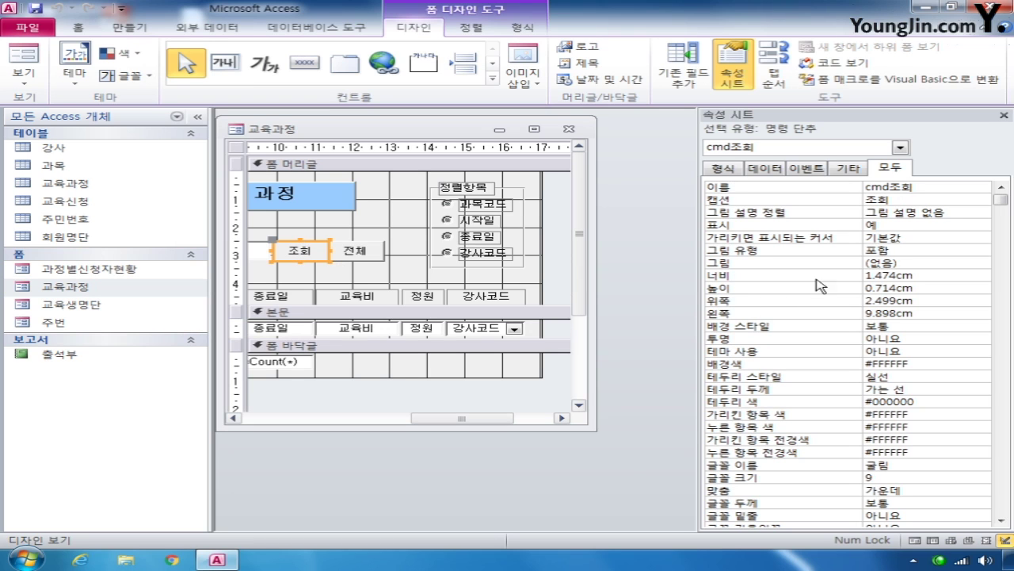
left_click(806, 168)
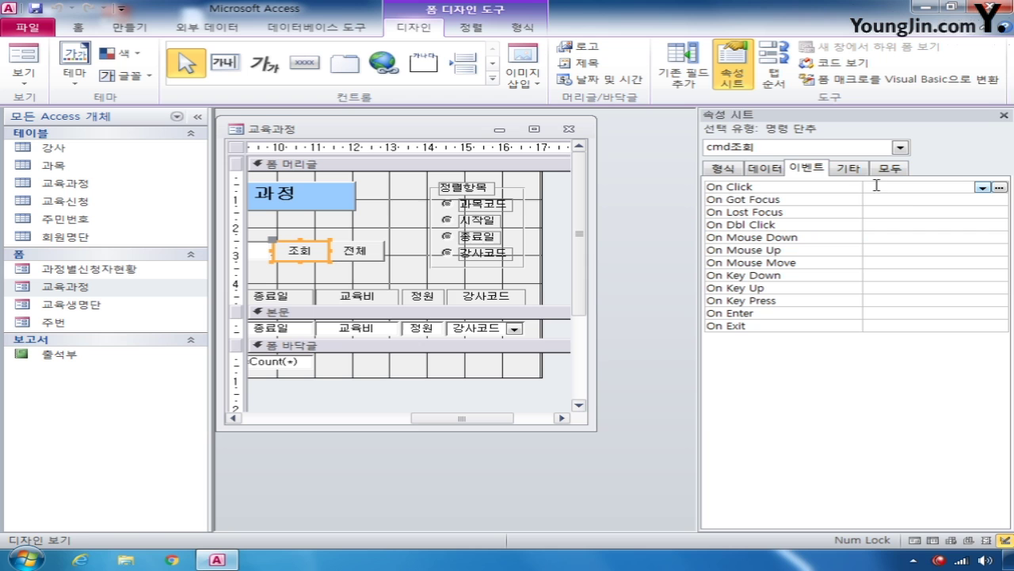
double_click(983, 188)
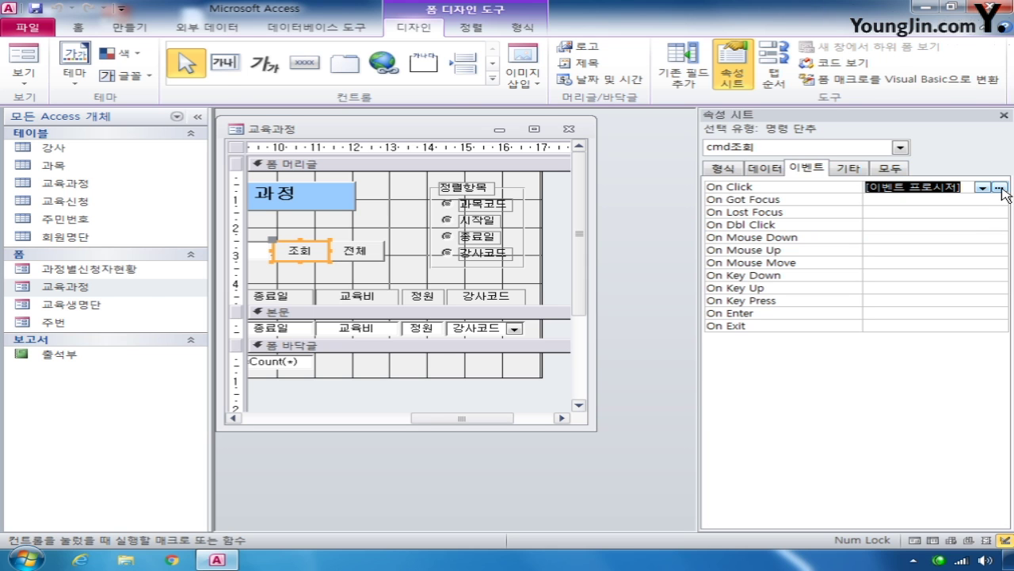
left_click(1000, 188)
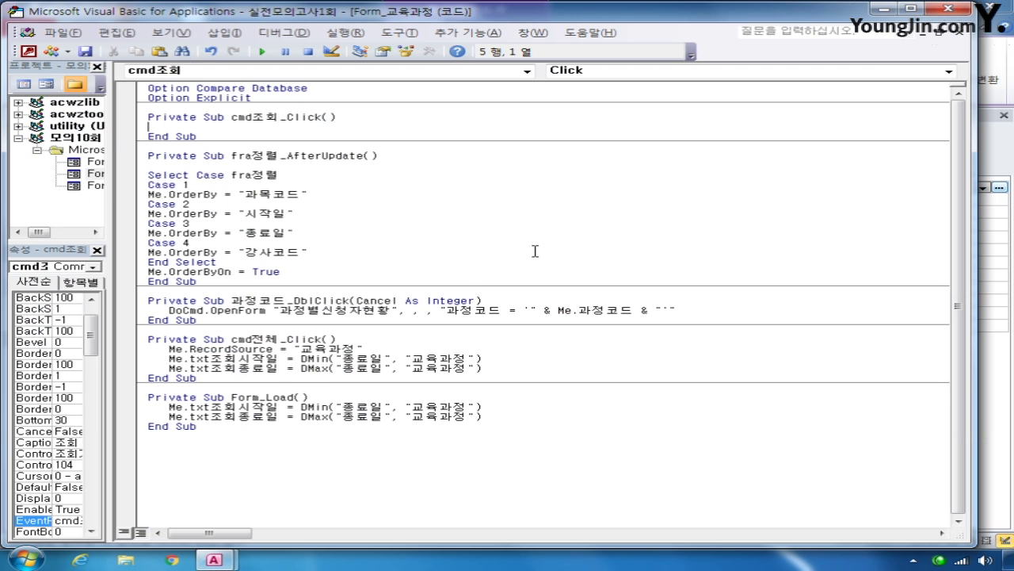
Begin a me.RecordSource statement inside the cmd조회_Click procedure, with blank lines around it
key("Return")
key("Return")
left_click(148, 135)
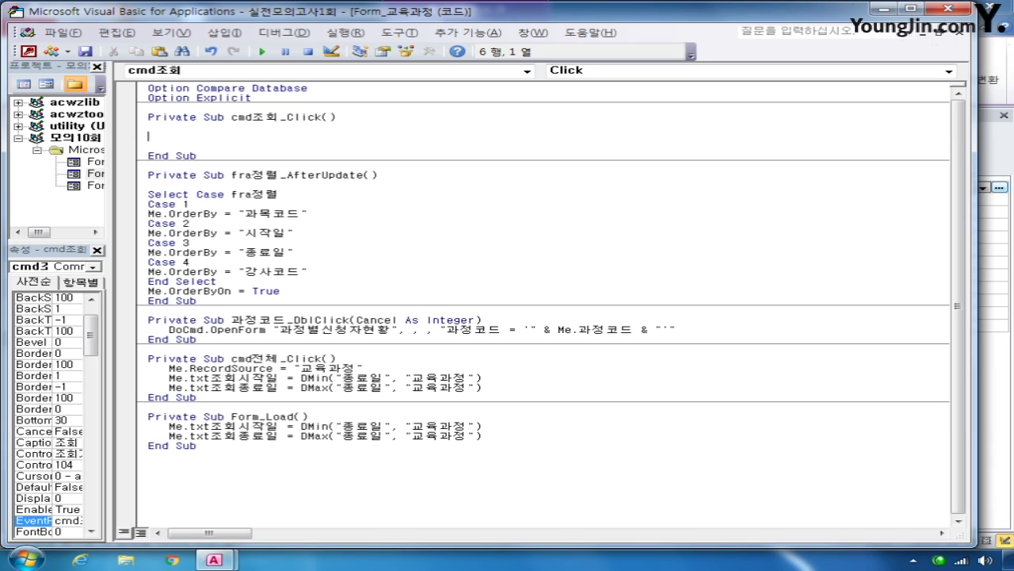
type("me.")
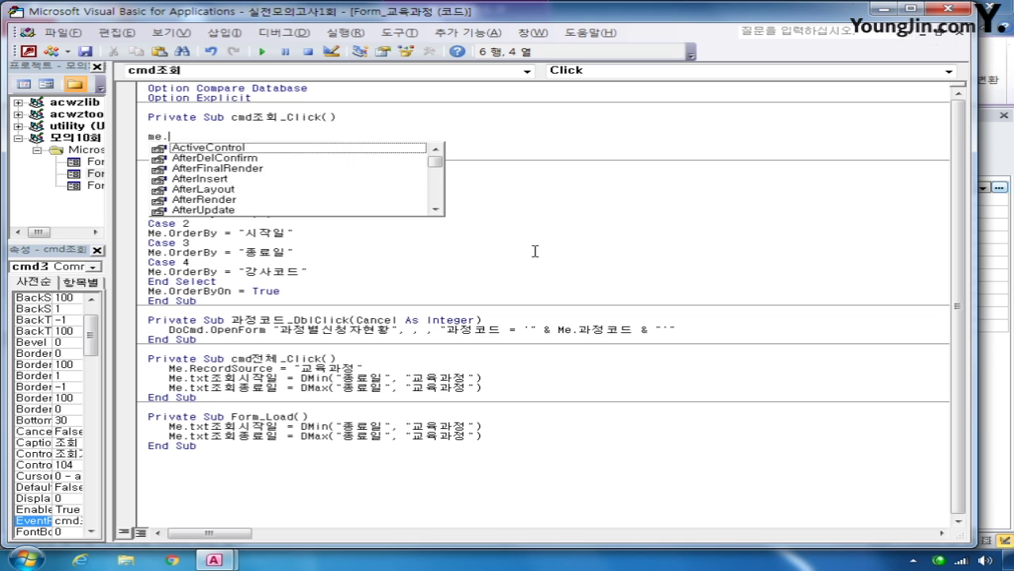
type("record")
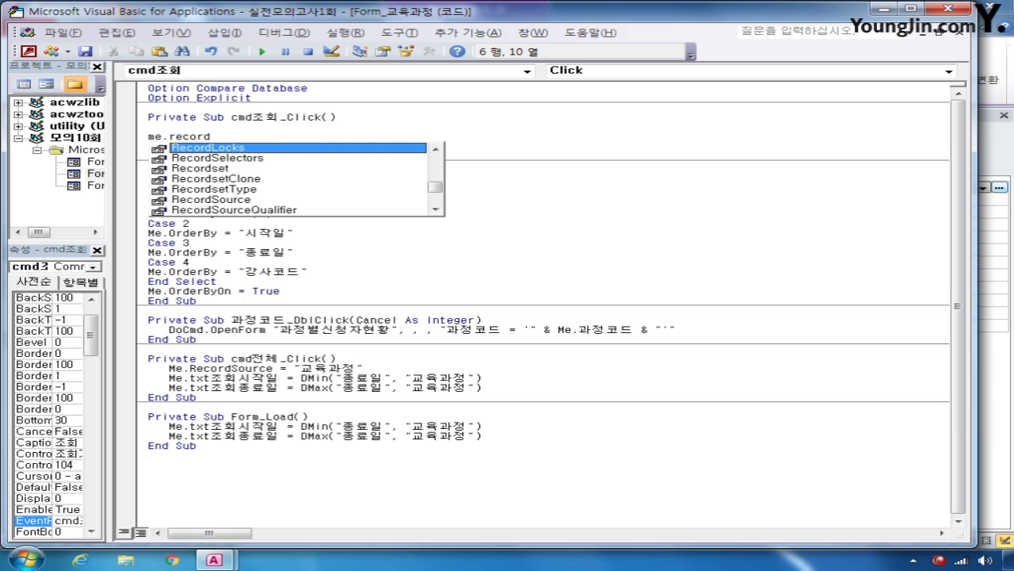
key("Down")
key("Down")
key("Down")
key("Down")
key("Down")
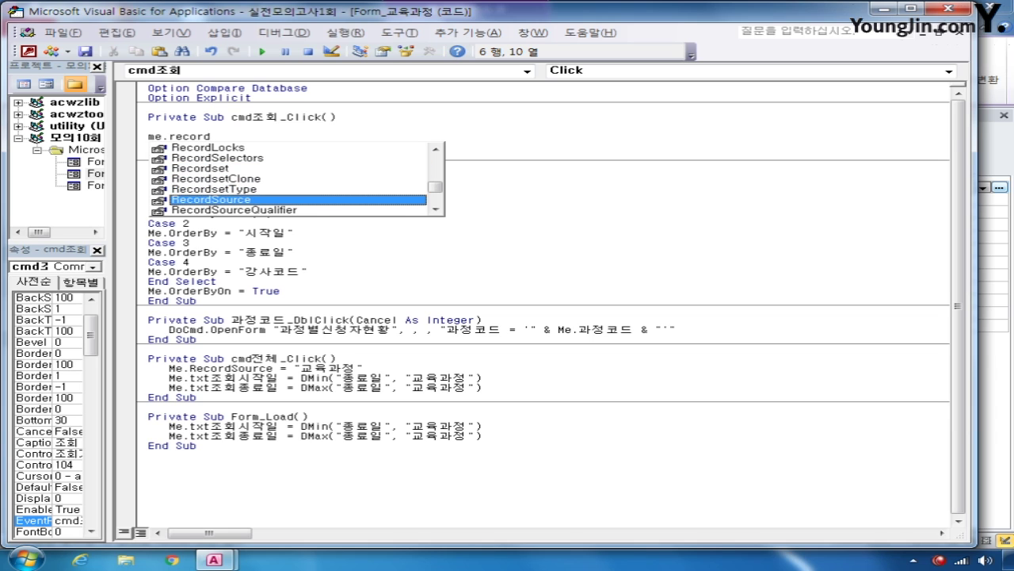
key("Tab")
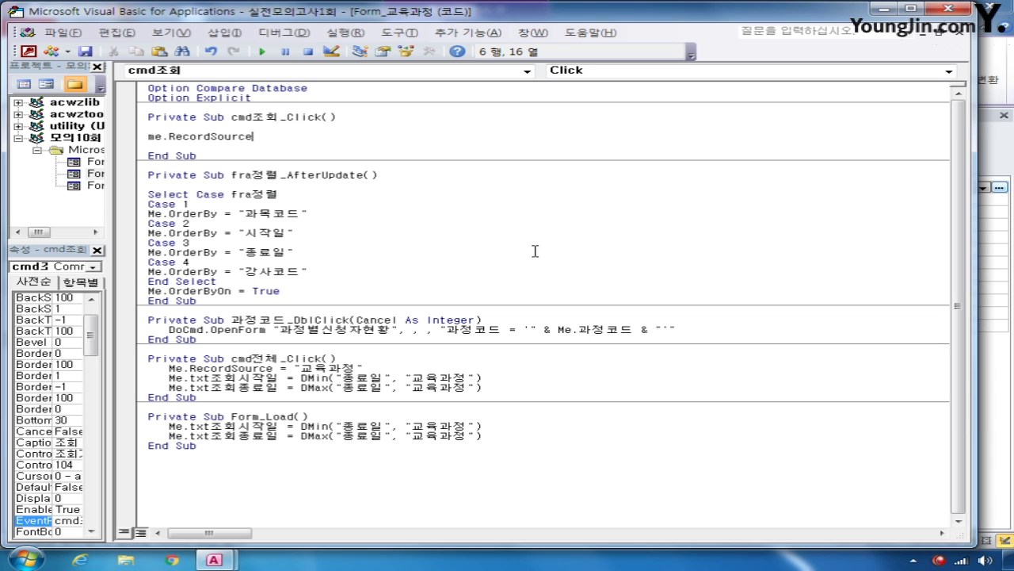
Assign the query string "select * from 교육과정 where " to the RecordSource property
type("= \"\"")
key("Left")
type("select * from 교육")
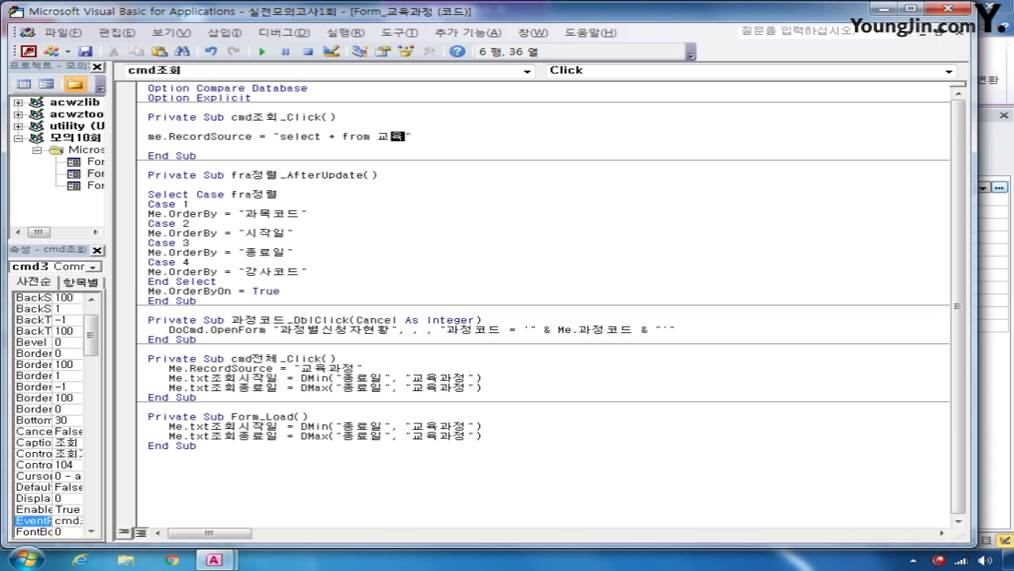
type("과정 where")
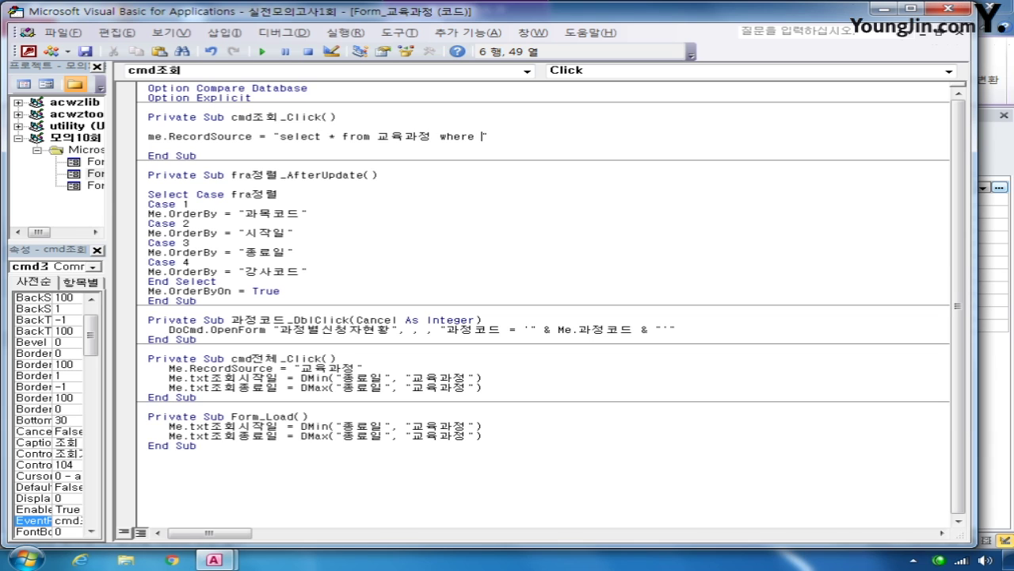
Add the condition 시작일 >= txt조회시작일 to the query's where clause
type("tl")
key("BackSpace")
key("BackSpace")
type("시작일")
type(" >")
type("= txt")
type("조회시작일")
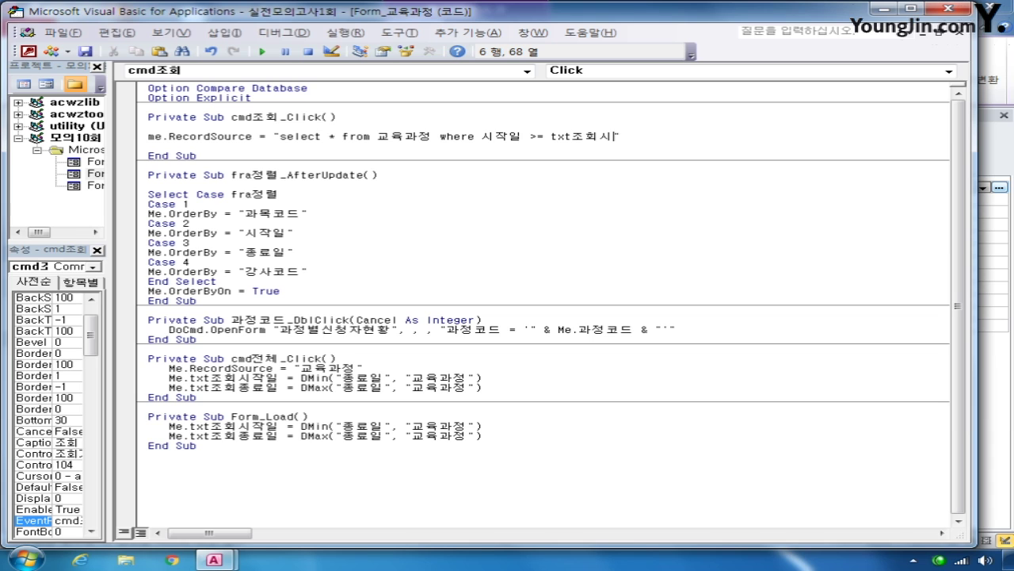
Extend the where clause with the second condition and 종료일 <= txt조회종료일
type(" and")
type("종료일")
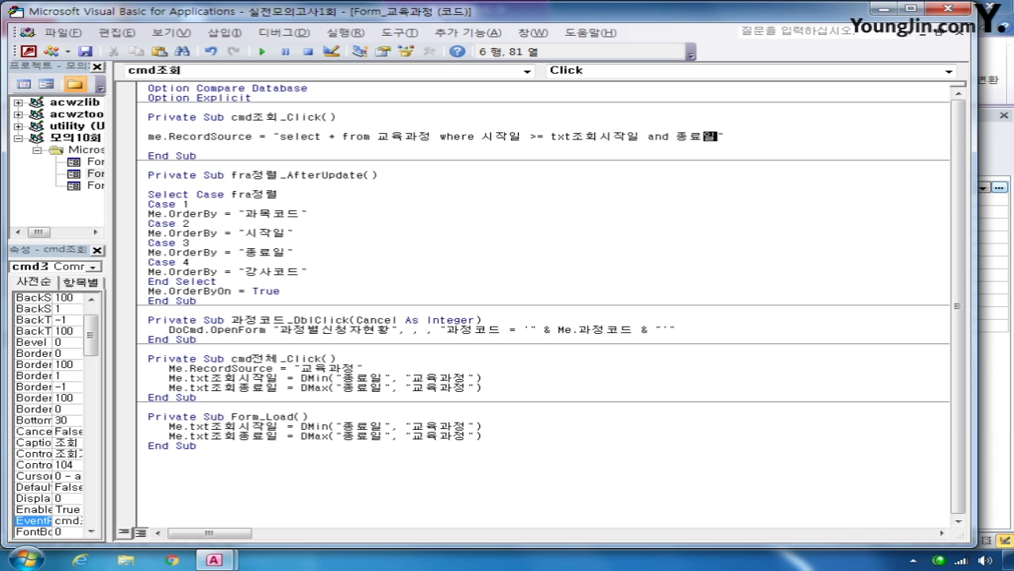
type(" <")
type("= txt")
type("조회종료이")
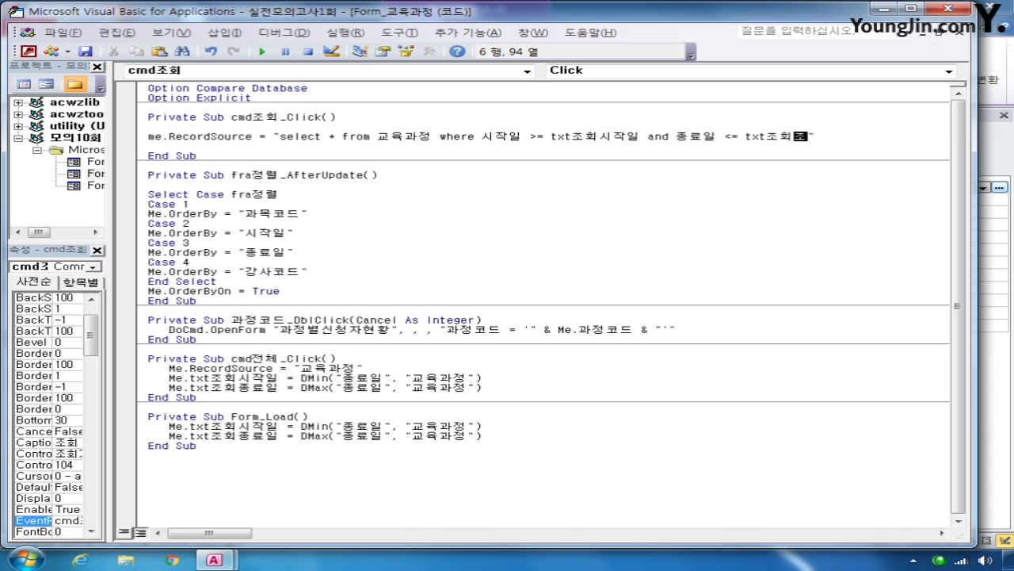
type("ㄹ")
Enclose txt조회시작일 and txt조회종료일 in # date delimiters within the query string
left_click(551, 136)
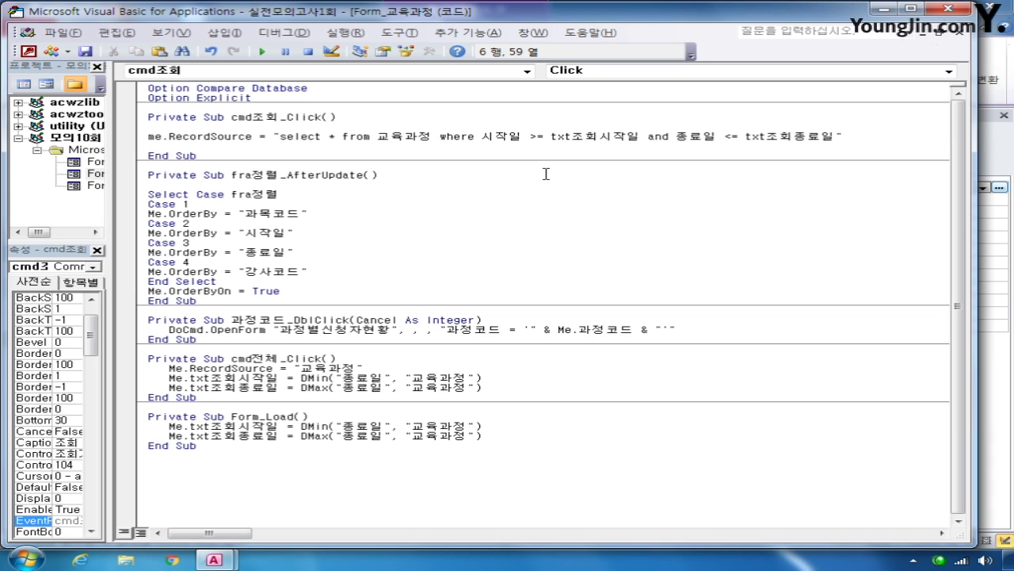
type("#")
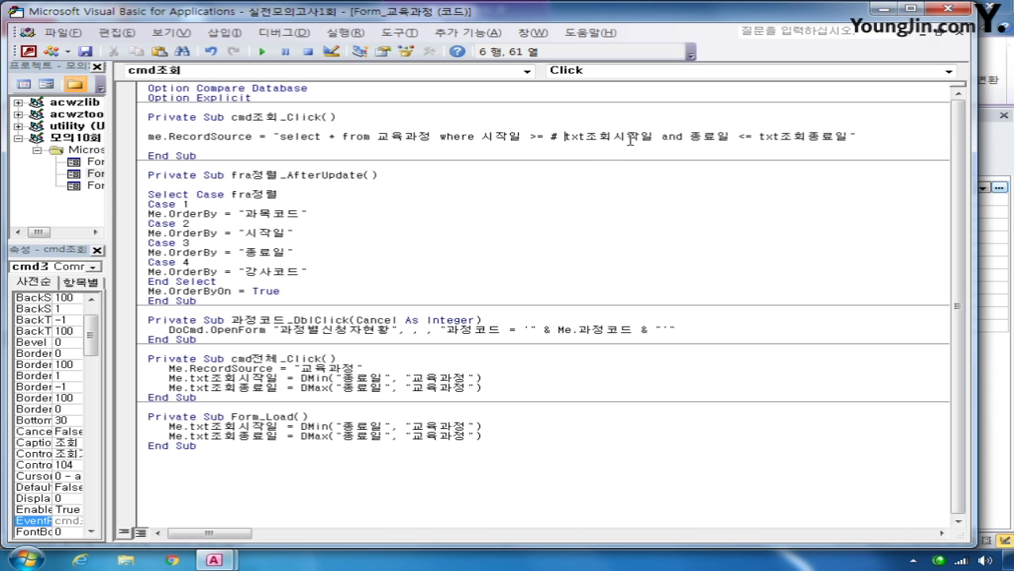
left_click(651, 135)
key("Right")
type("#")
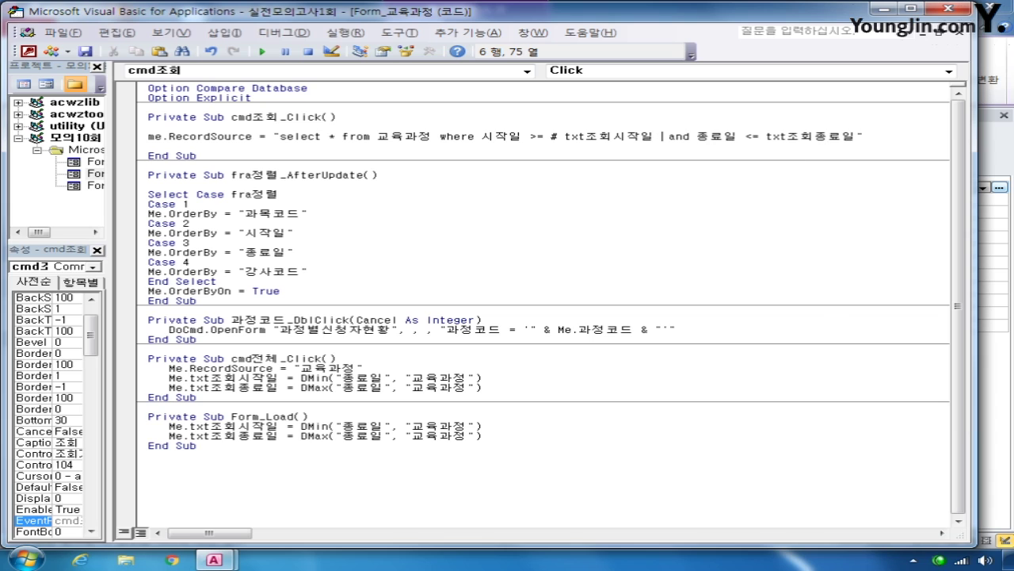
left_click(774, 136)
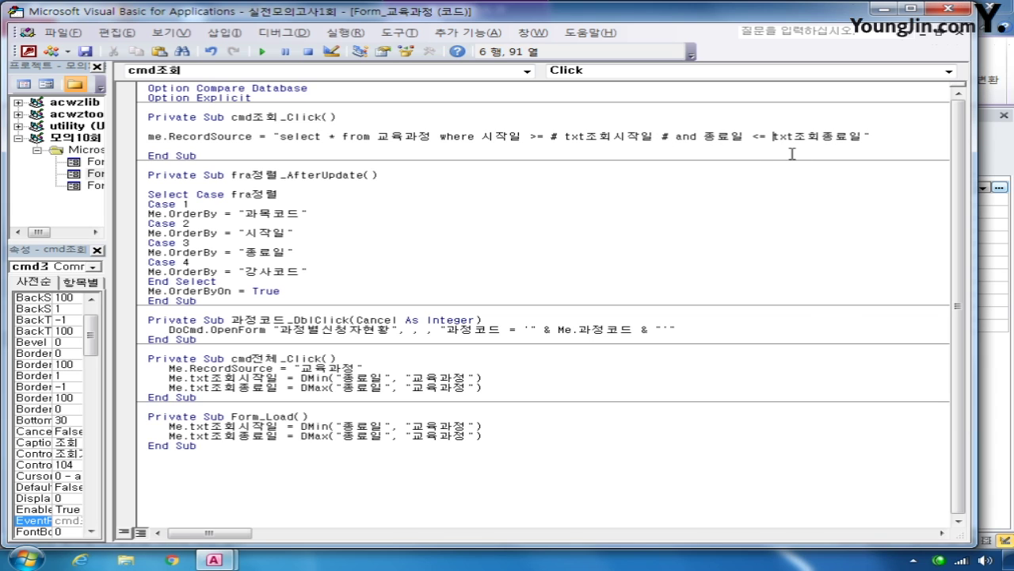
type("#")
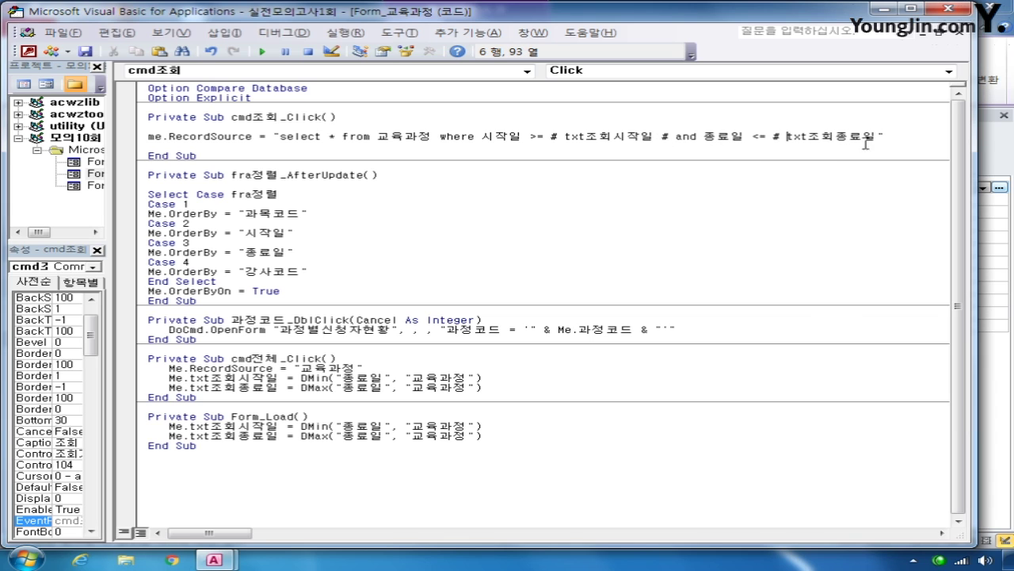
left_click(877, 136)
left_click(881, 138)
type("#")
Take txt조회시작일 out of the query string by closing and reopening the quotes around it and joining with &
left_click(560, 137)
type("\" &")
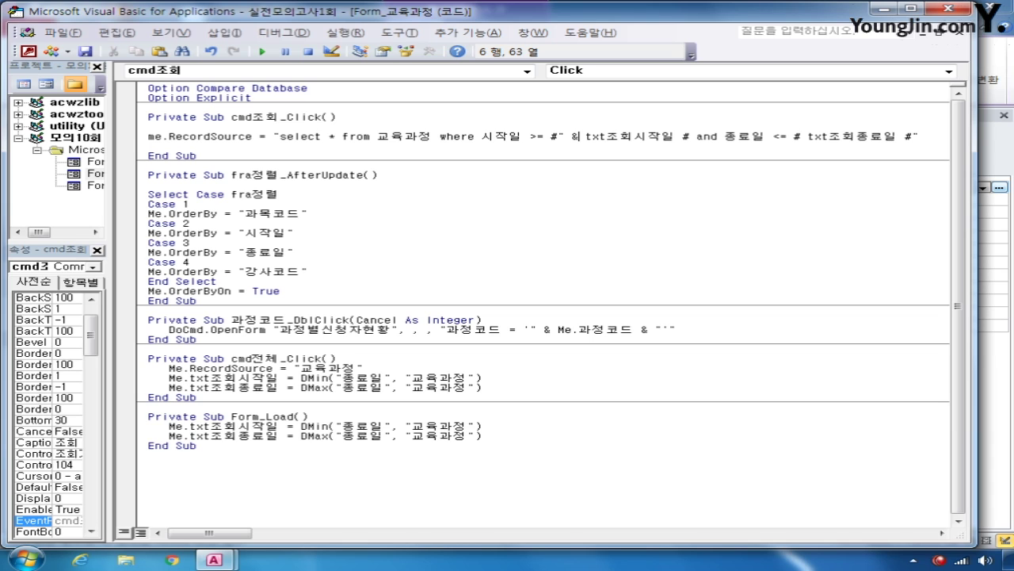
left_click(676, 136)
type("&")
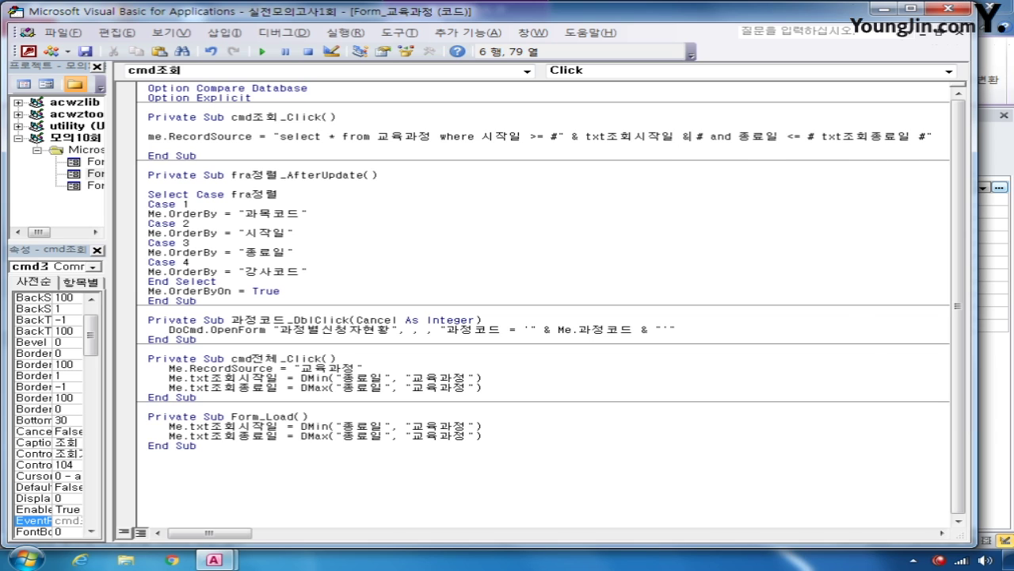
type(" \"")
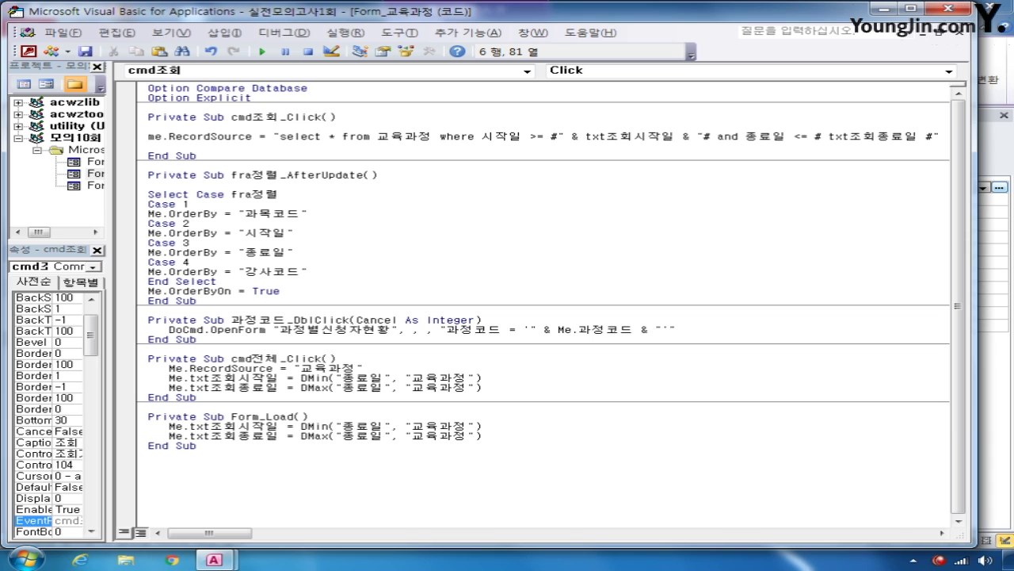
Concatenate txt조회종료일 into the query with & between the quoted # delimiters, completing the RecordSource statement
left_click(807, 137)
key("Right")
type("\" ")
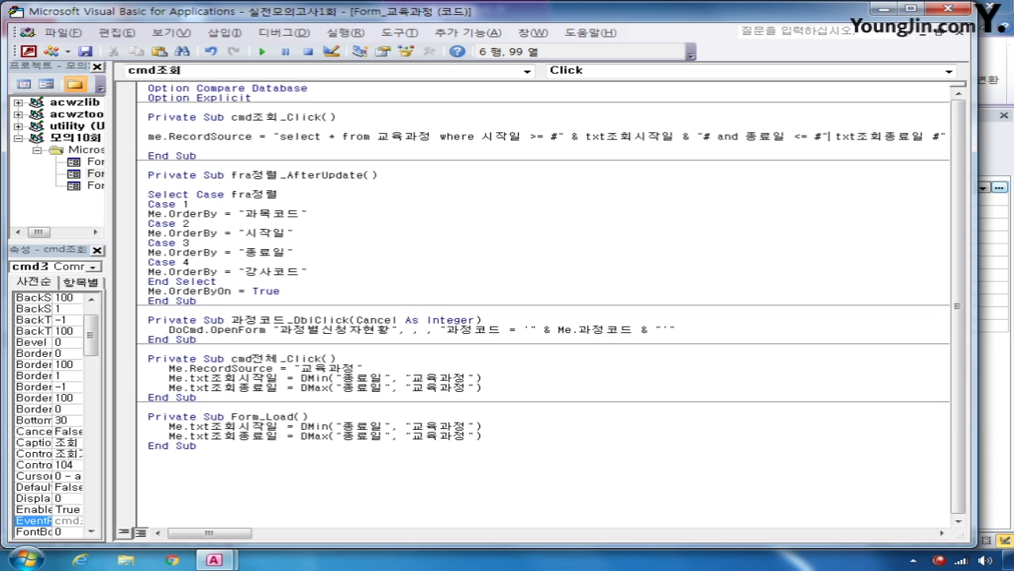
type("ㅎ")
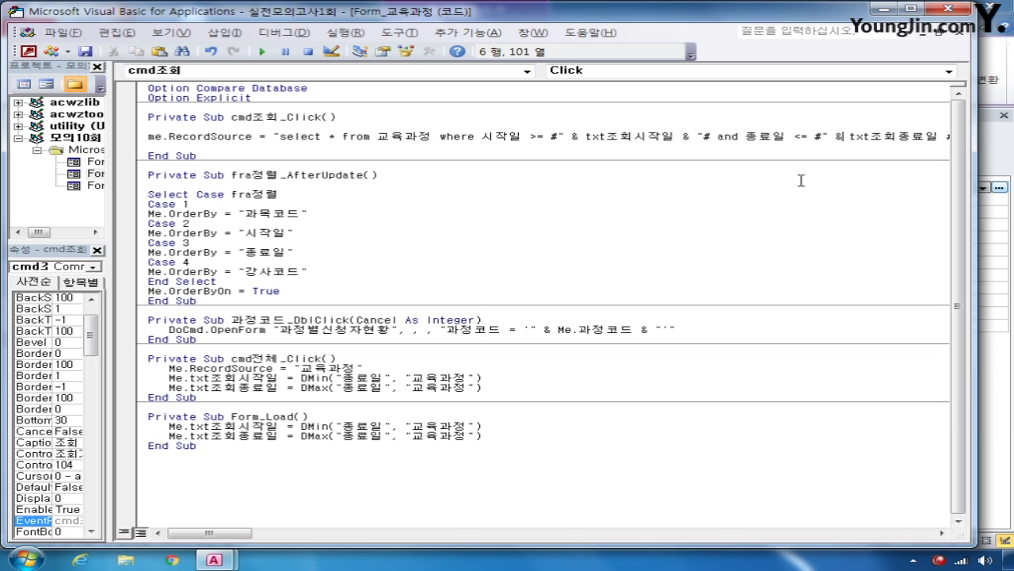
left_click_drag(231, 535, 264, 540)
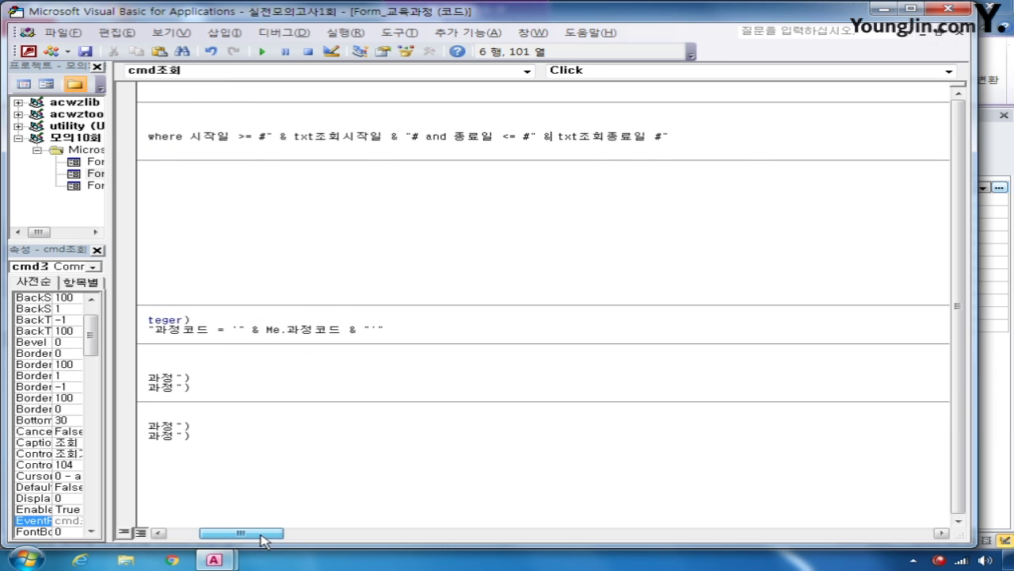
left_click(647, 136)
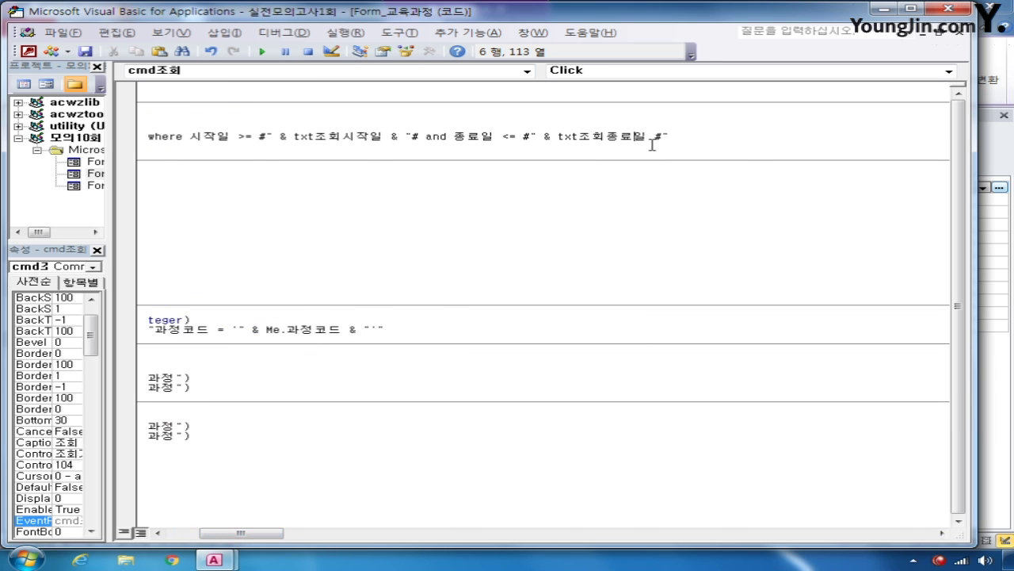
type("회")
left_click(670, 136)
type("\"")
left_click(705, 146)
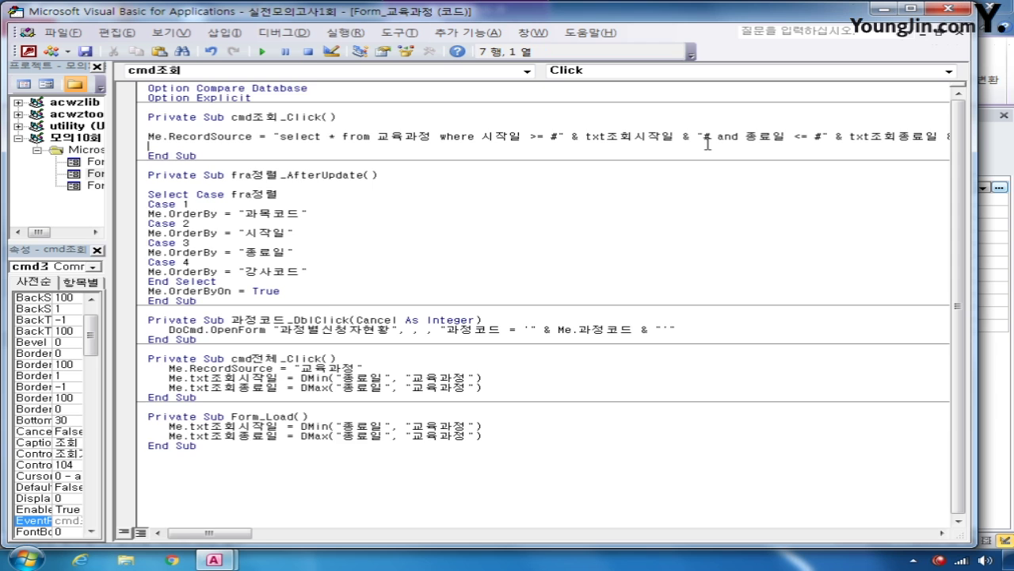
Close the code editor and the 교육과정 form, saving the form's design changes
left_click(949, 9)
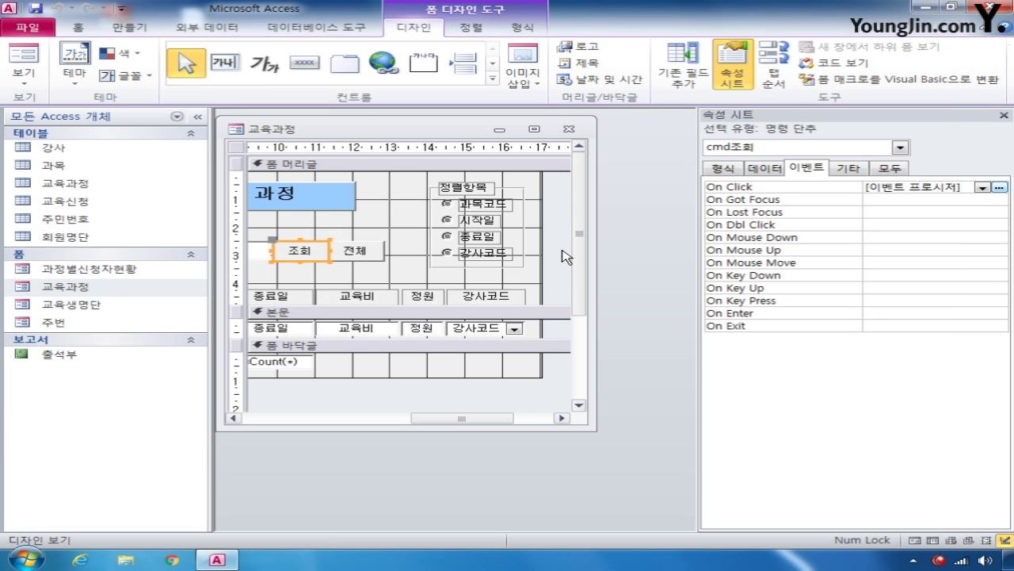
left_click(568, 129)
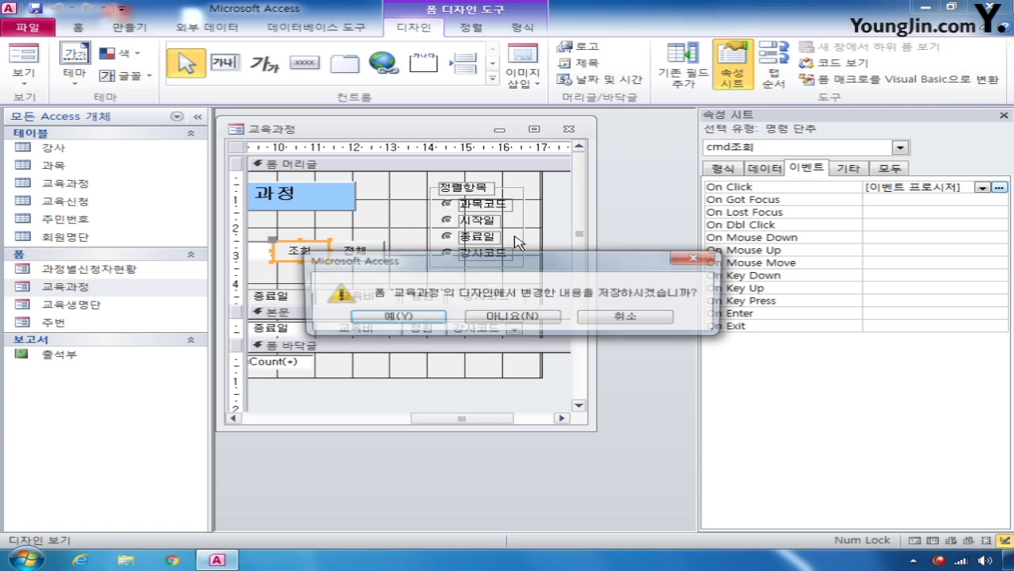
left_click(405, 322)
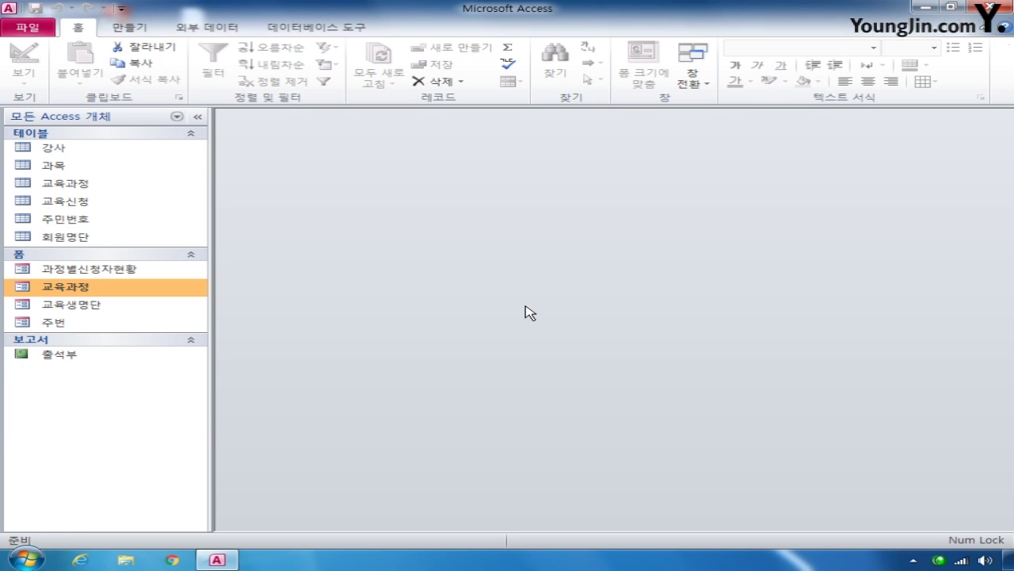
Open the 과정별신청자현황 form in design view and create an On Click event procedure for its 출석부 button
right_click(154, 273)
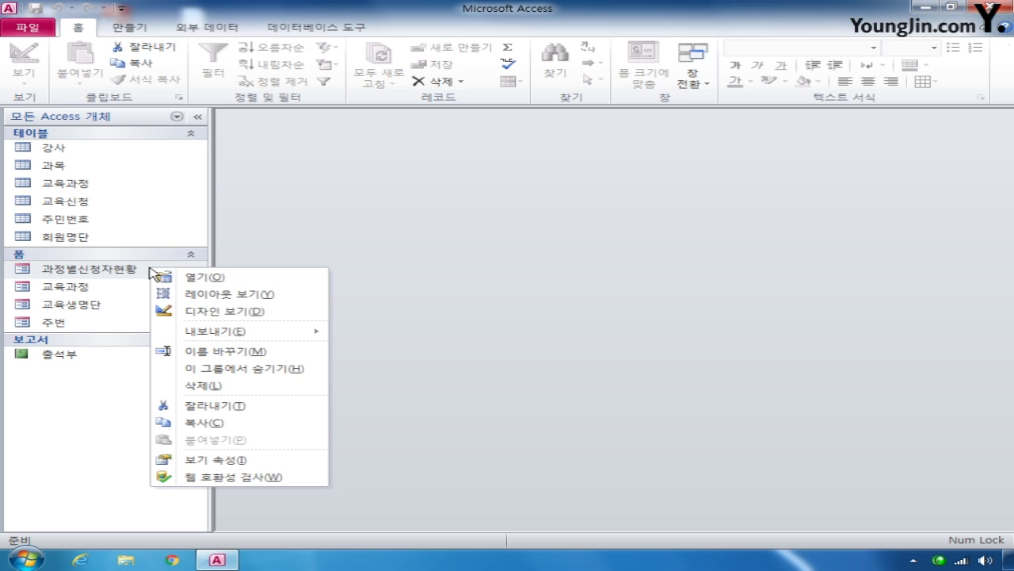
left_click(193, 310)
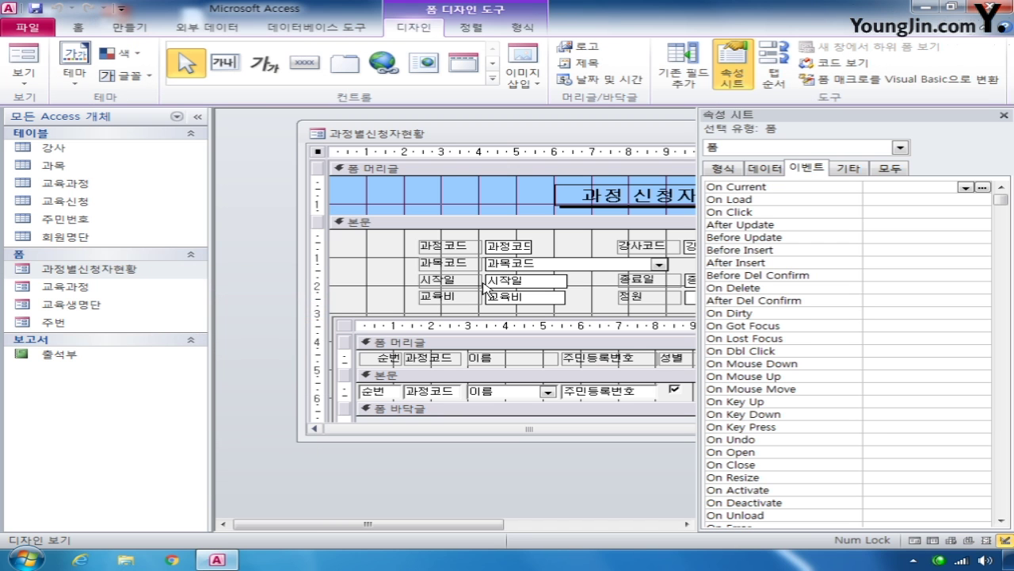
double_click(583, 133)
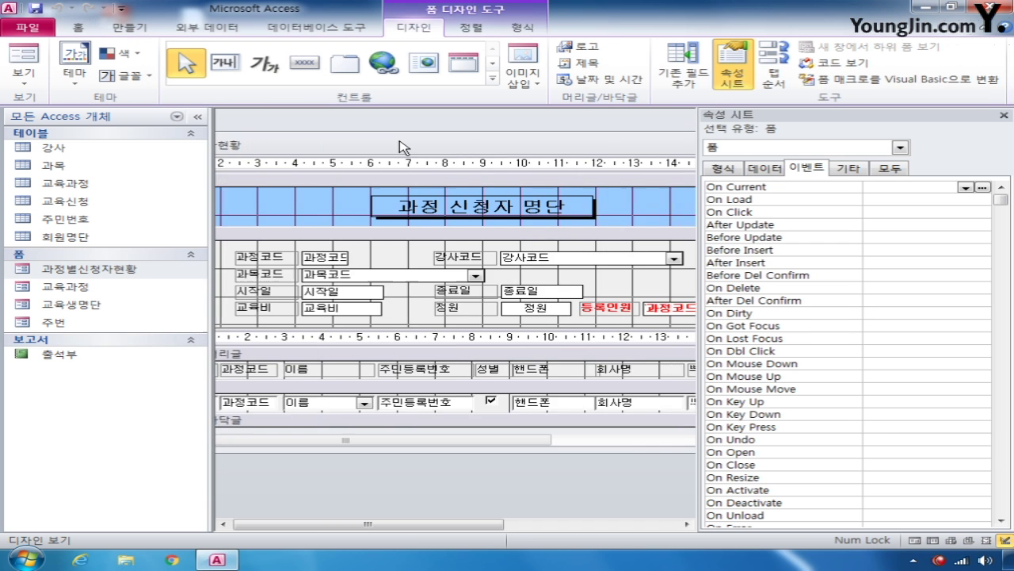
double_click(559, 148)
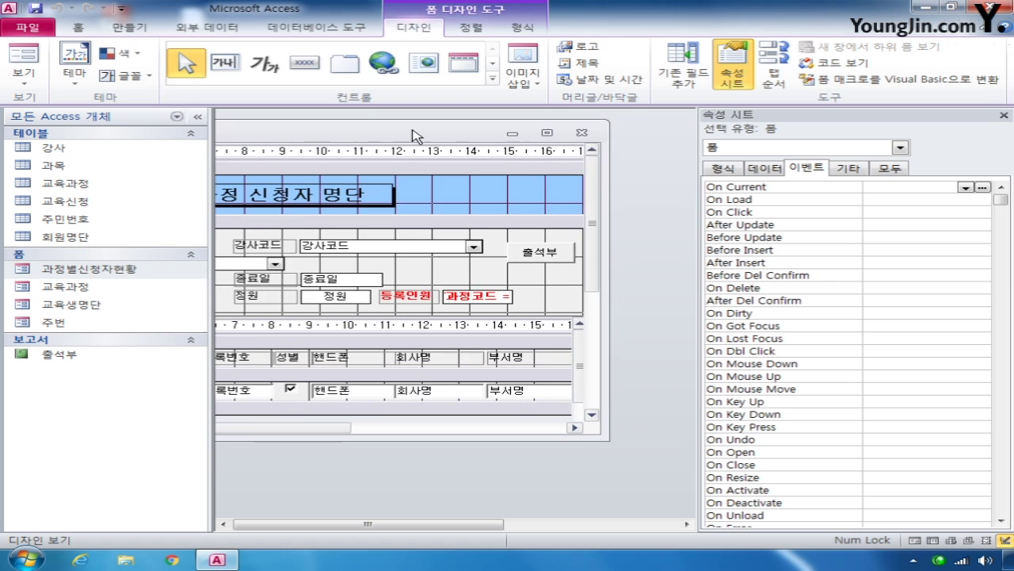
left_click(539, 258)
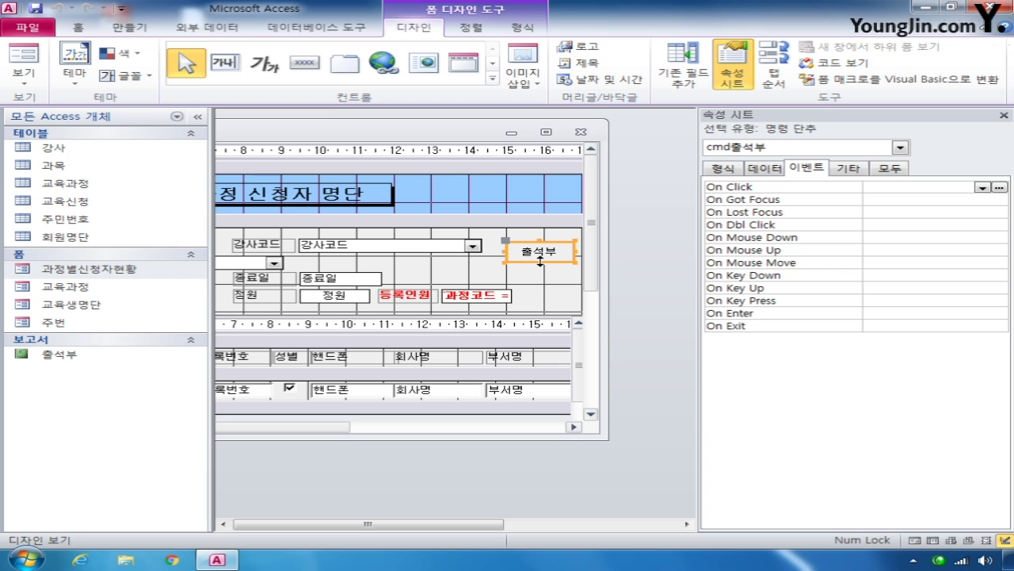
left_click(981, 188)
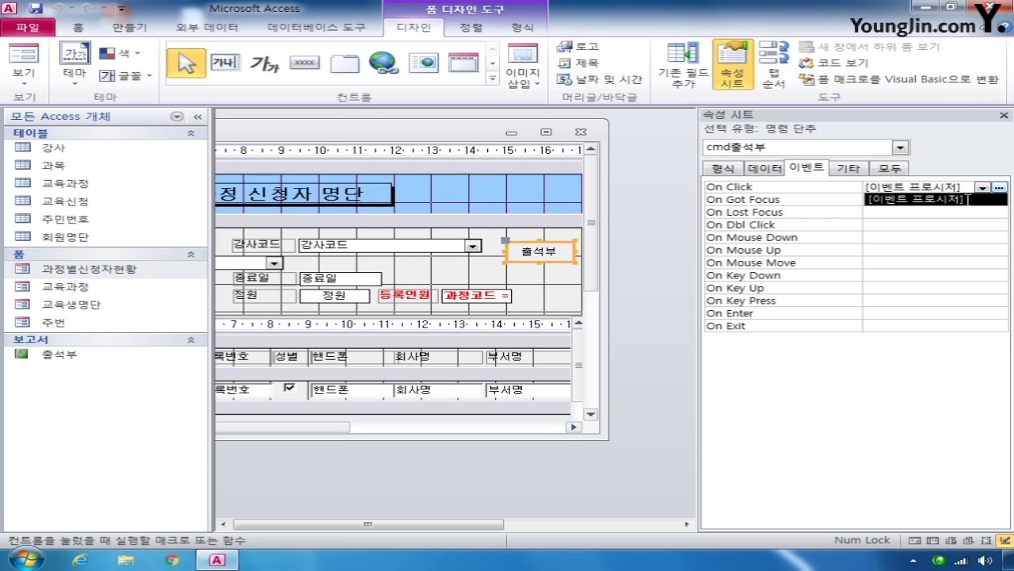
left_click(969, 198)
left_click(999, 187)
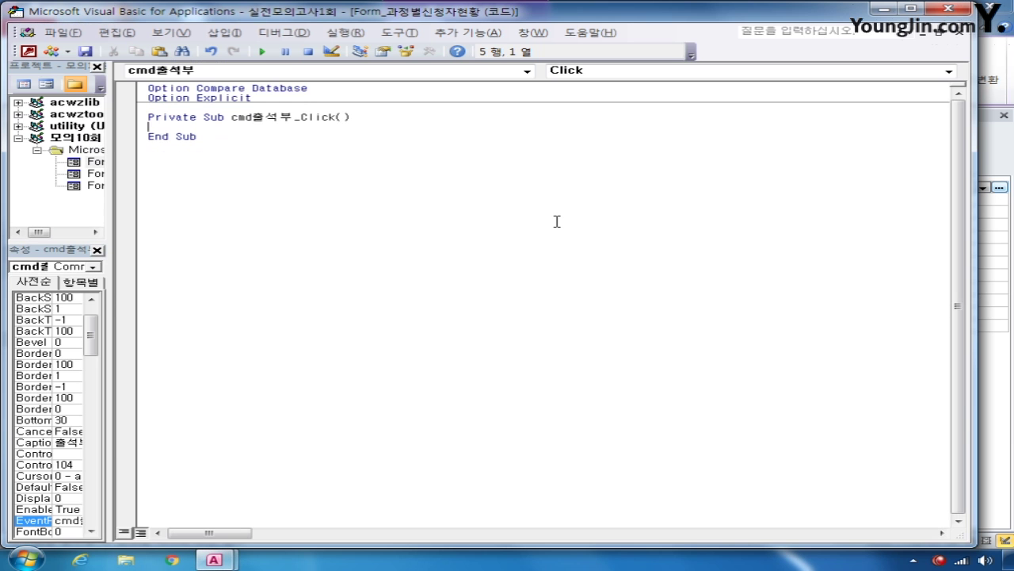
In the cmd출석부_Click procedure, enter a DoCmd.OpenReport call for the report "출석부"
key("Return")
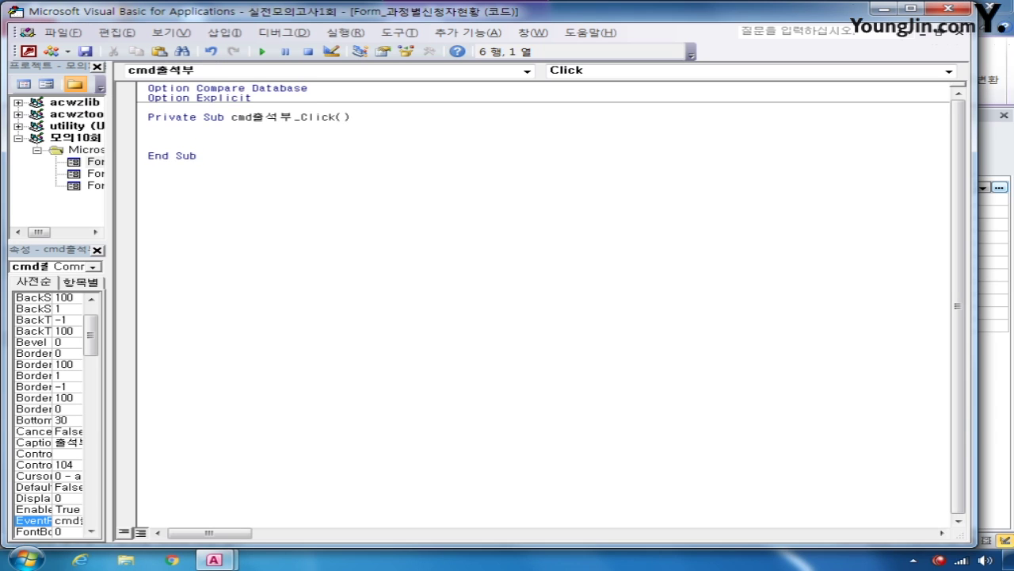
type("docmd.")
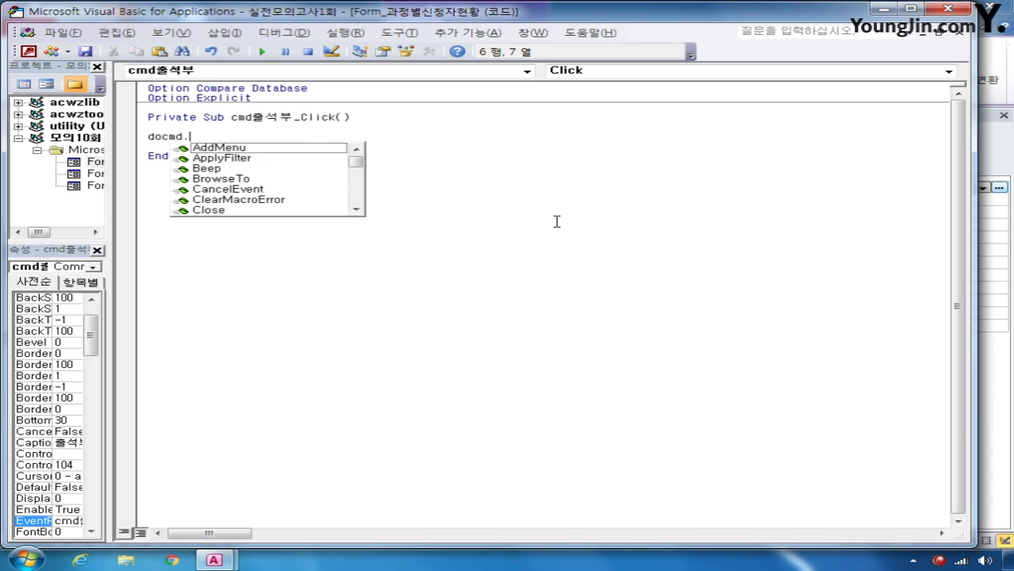
type("openre")
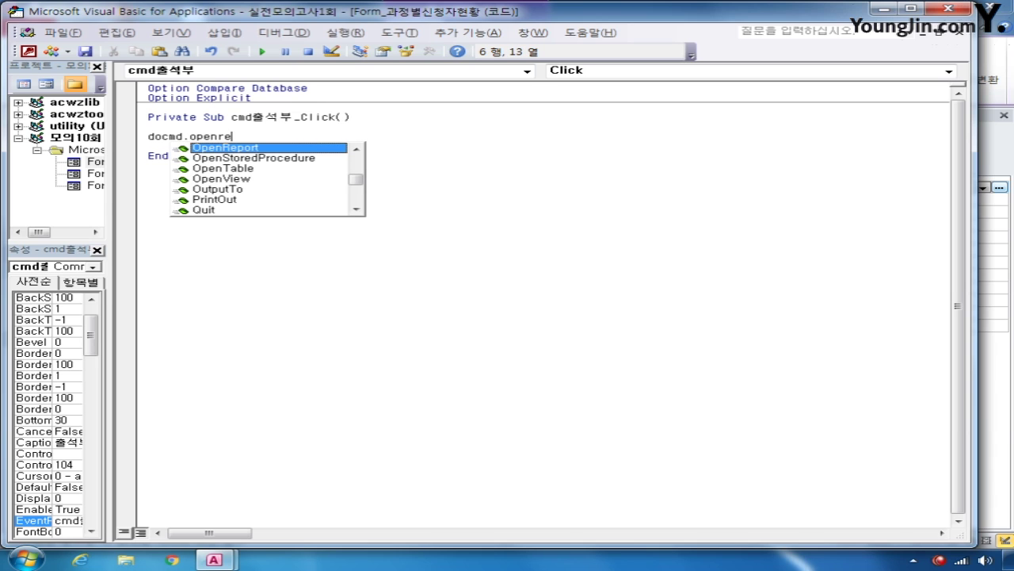
key("Tab")
type("\"출")
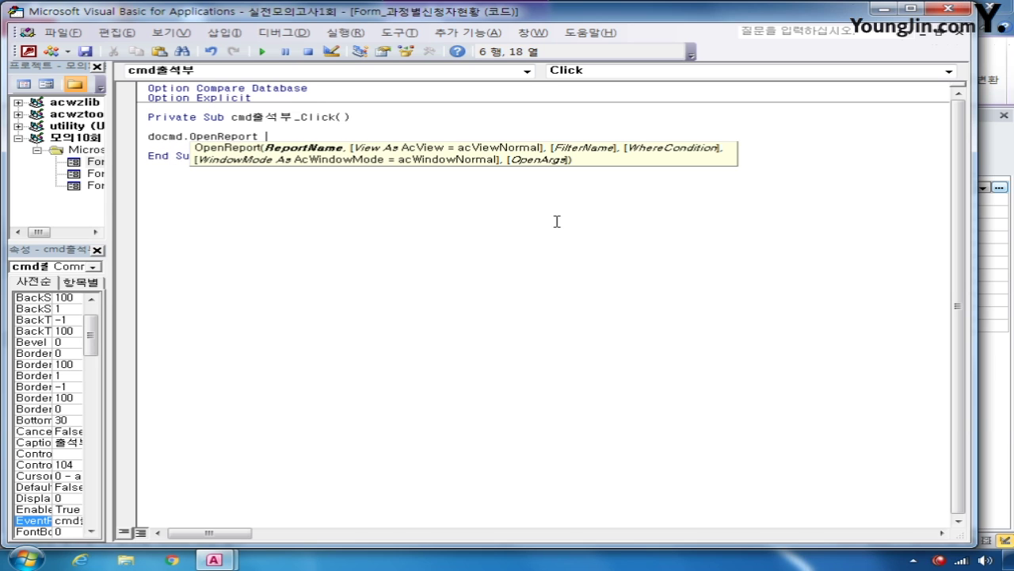
type("석부\",")
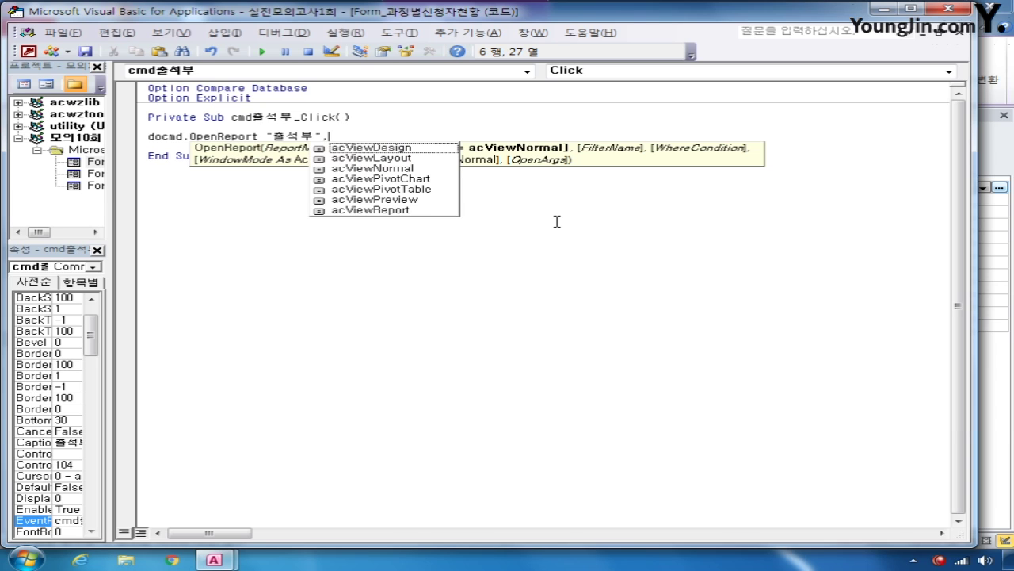
Set the OpenReport view argument to acViewPreview and leave the filter name argument empty
type("ac")
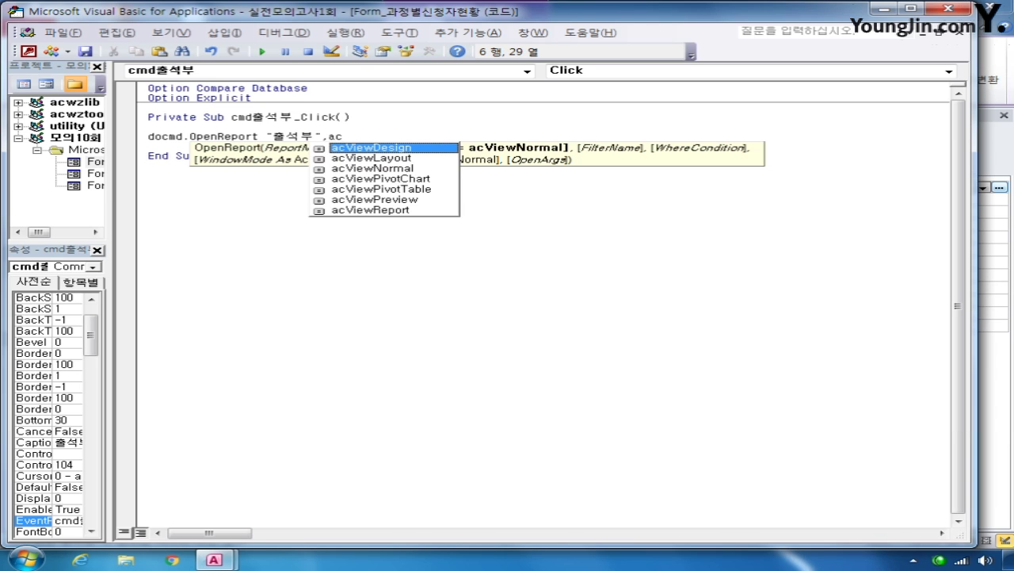
key("Down")
key("Down")
key("Down")
key("Down")
key("Down")
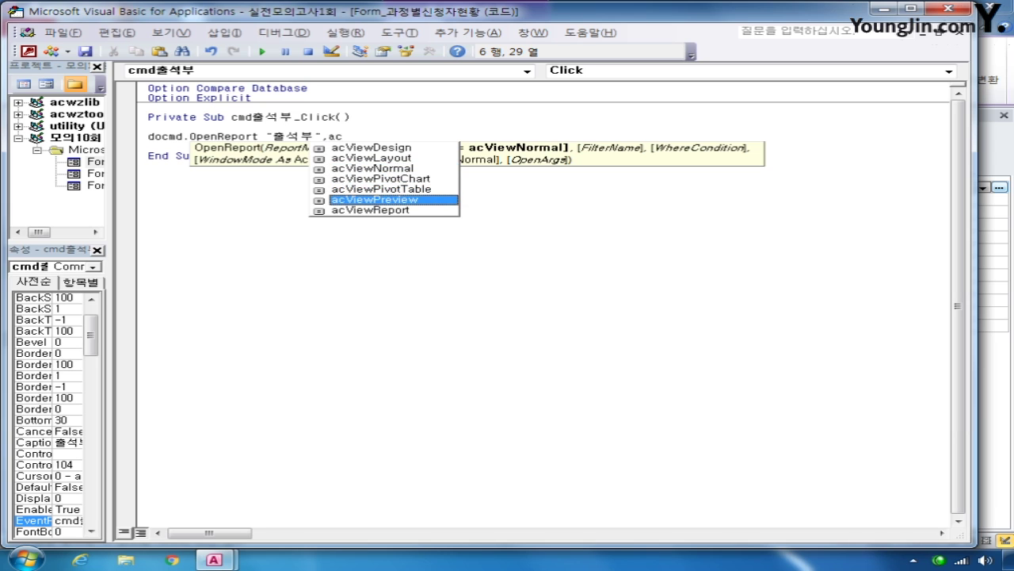
key("Tab")
type(",,")
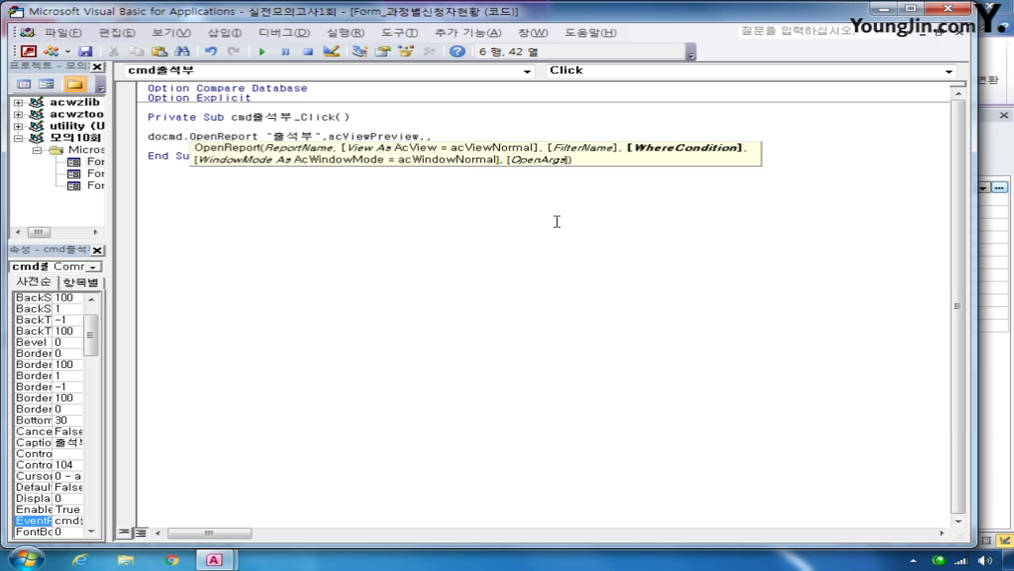
Add the where condition "과정코드 = '" & txt과정코드 & "'" to complete the OpenReport statement
type("\"")
type("ㄱ")
type("정코드")
type(" = '\" &")
type(" txt과")
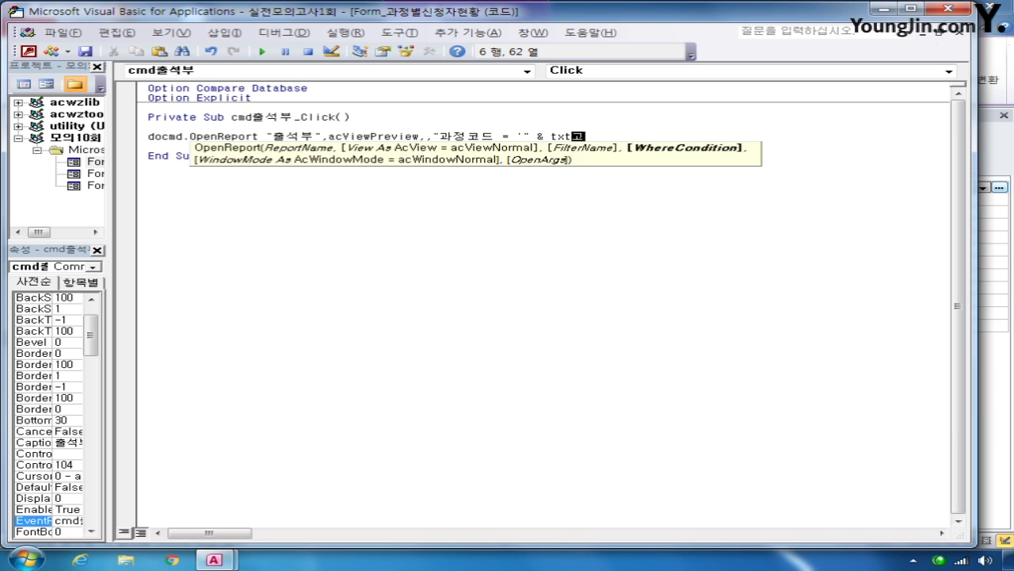
type("정코드 & \"")
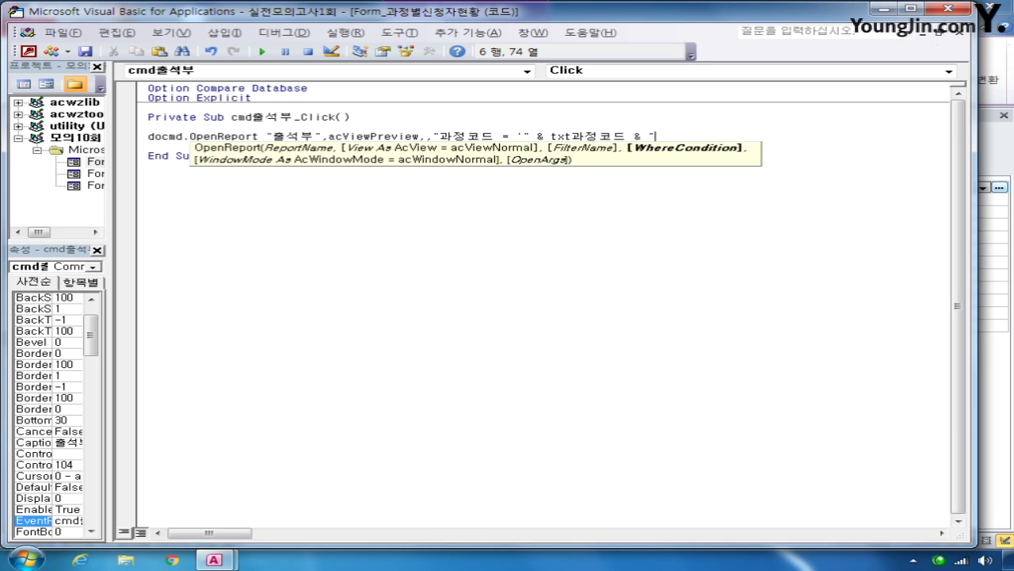
type("'\"")
left_click(527, 328)
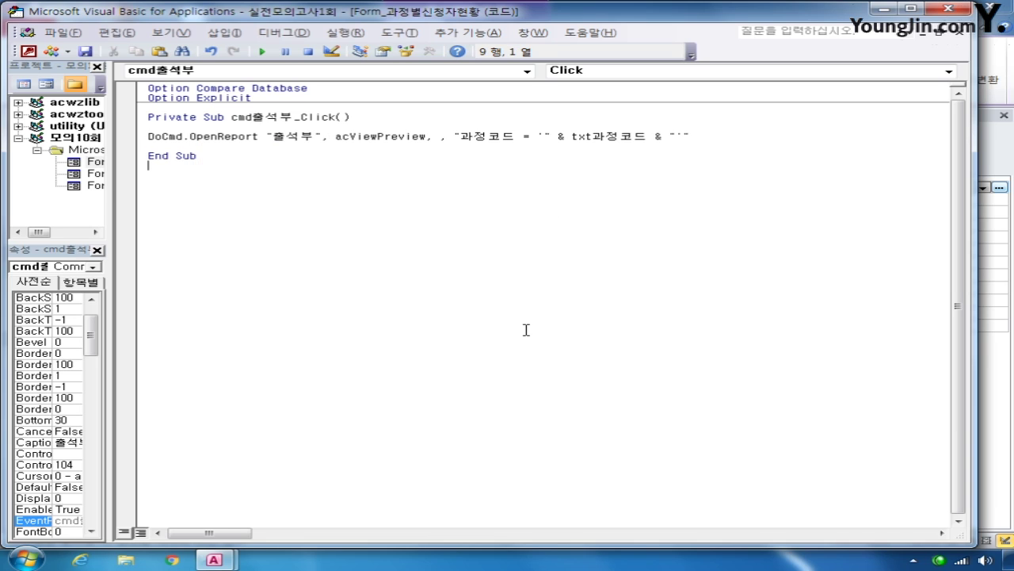
Close the code editor and the 과정별신청자현황 form, saving its design changes
left_click(948, 8)
left_click(581, 131)
left_click(425, 318)
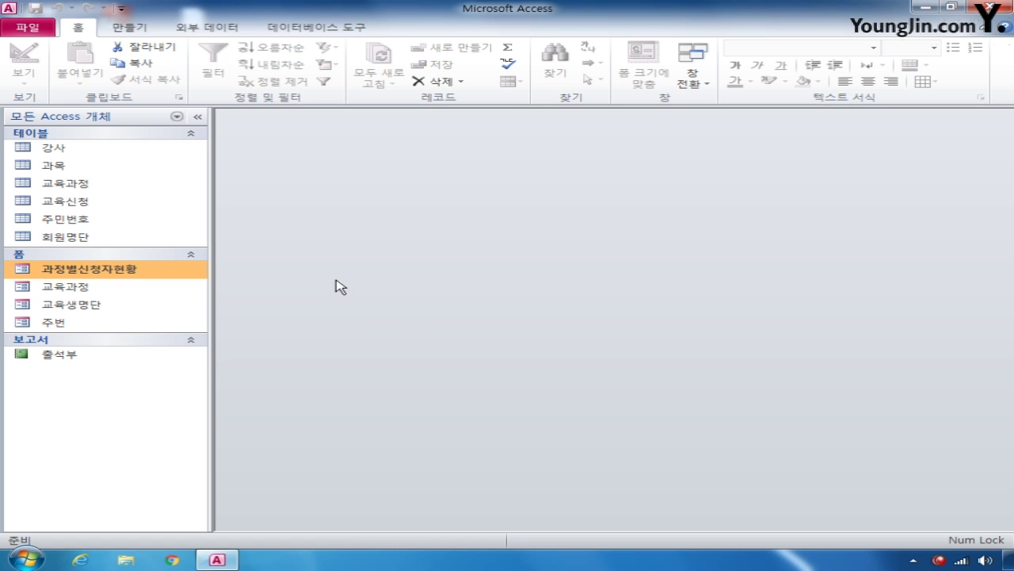
Create a new query in design view with the 회원명단 and 교육신청 tables, and close the property sheet
left_click(129, 27)
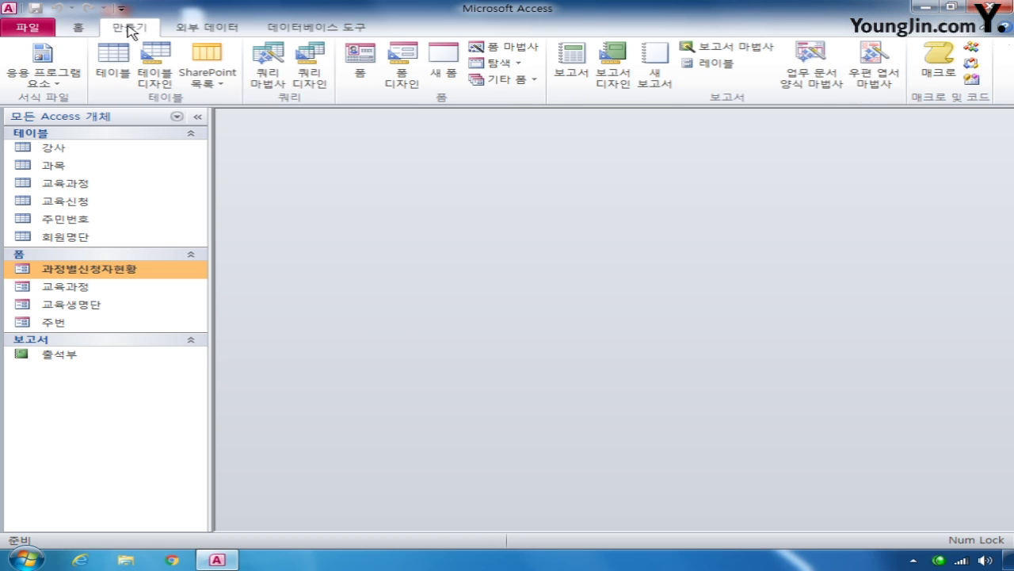
left_click(309, 64)
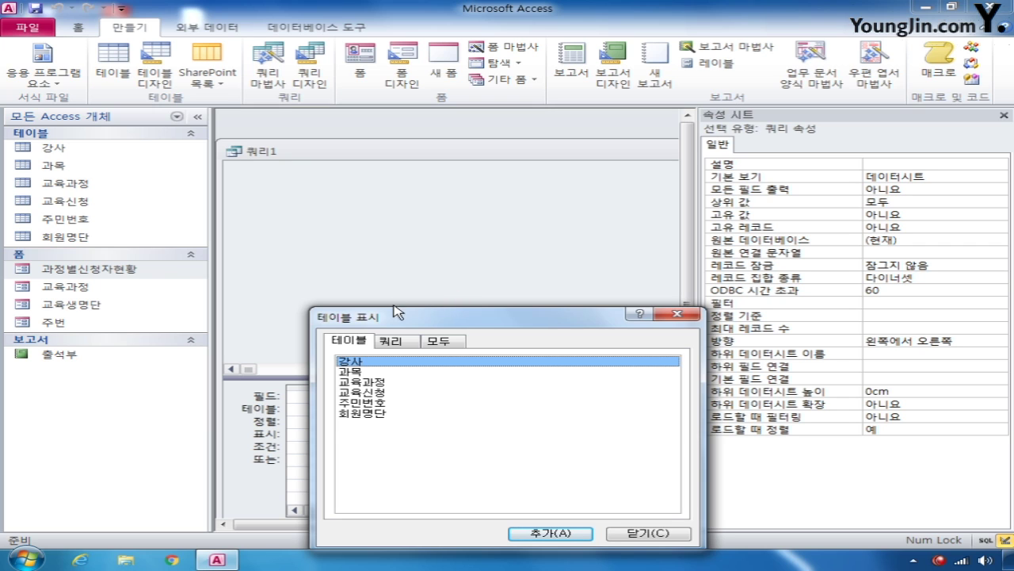
double_click(377, 411)
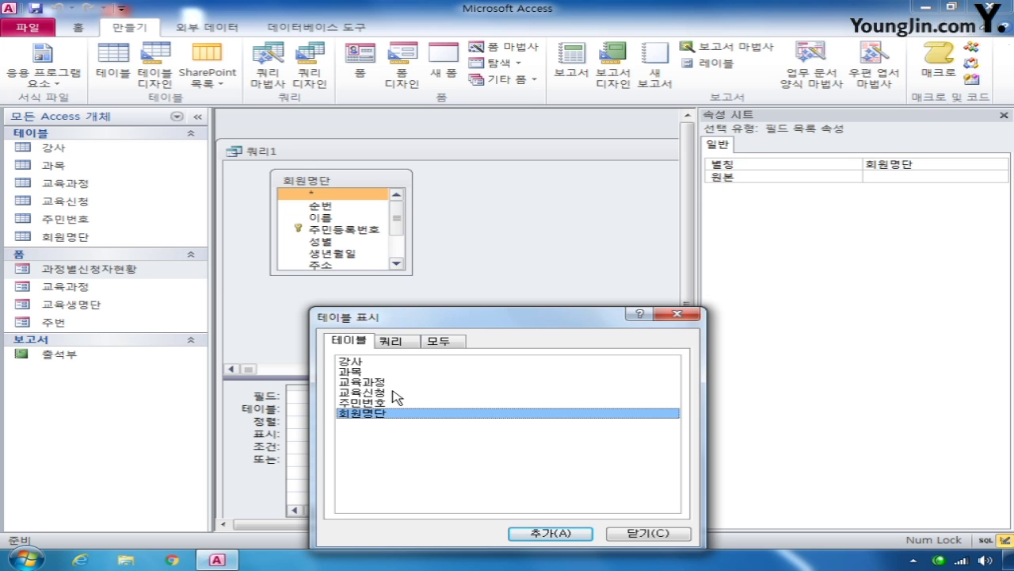
left_click(379, 393)
double_click(379, 393)
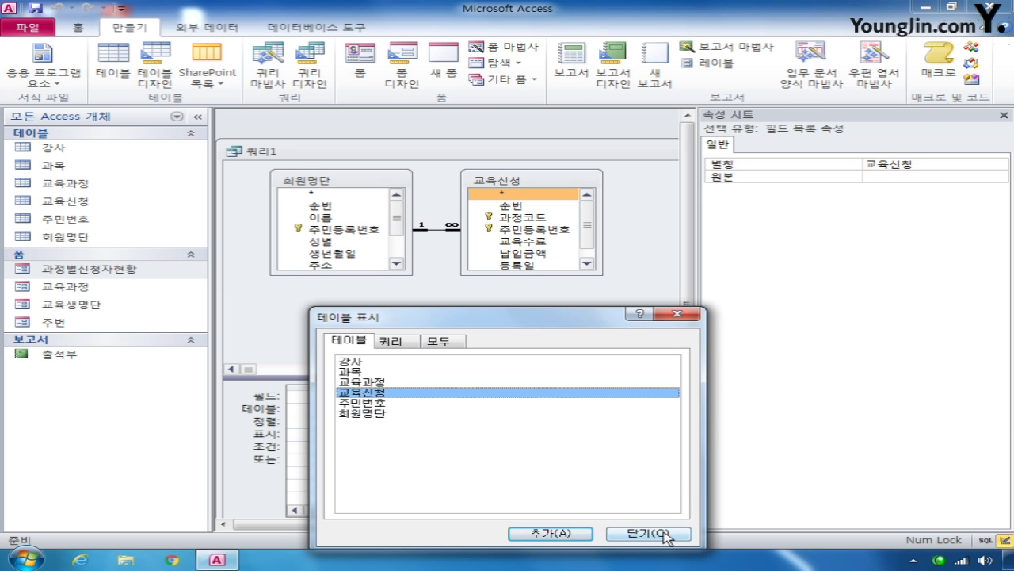
left_click(666, 533)
left_click(1004, 114)
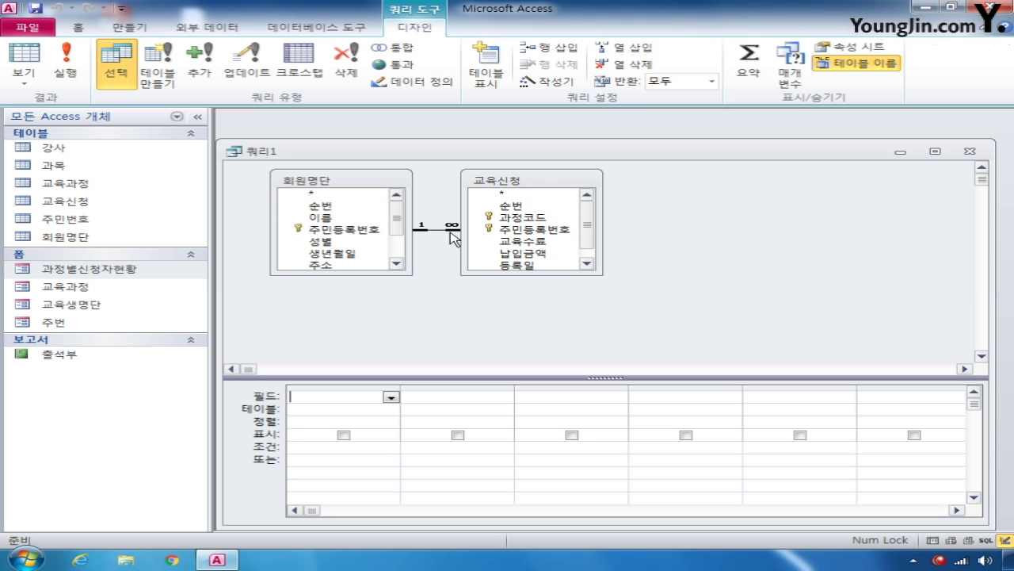
Add 회사명 from 회원명단 and 과정코드 from 교육신청 to the query's design grid
left_click_drag(397, 218, 396, 237)
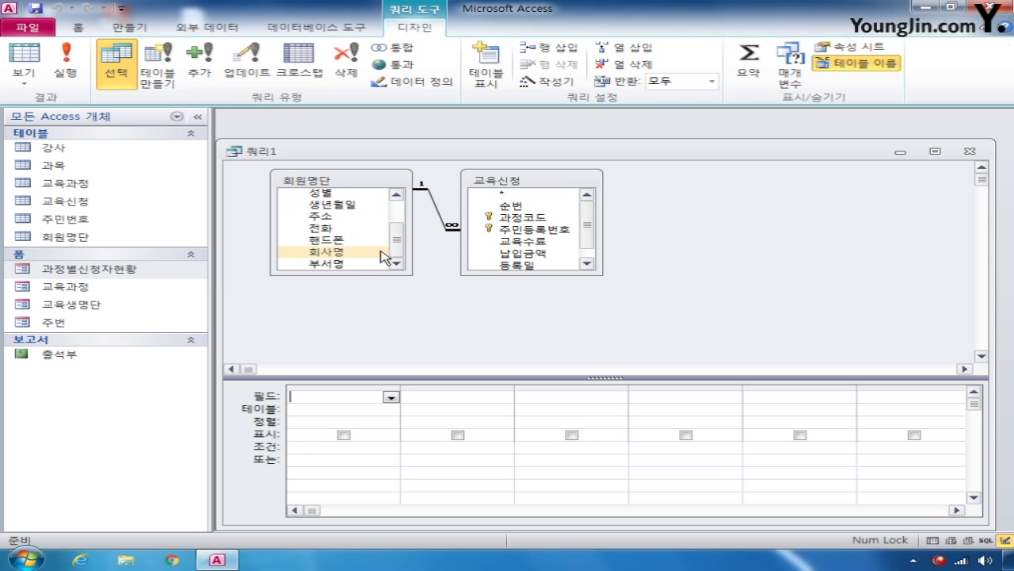
double_click(337, 252)
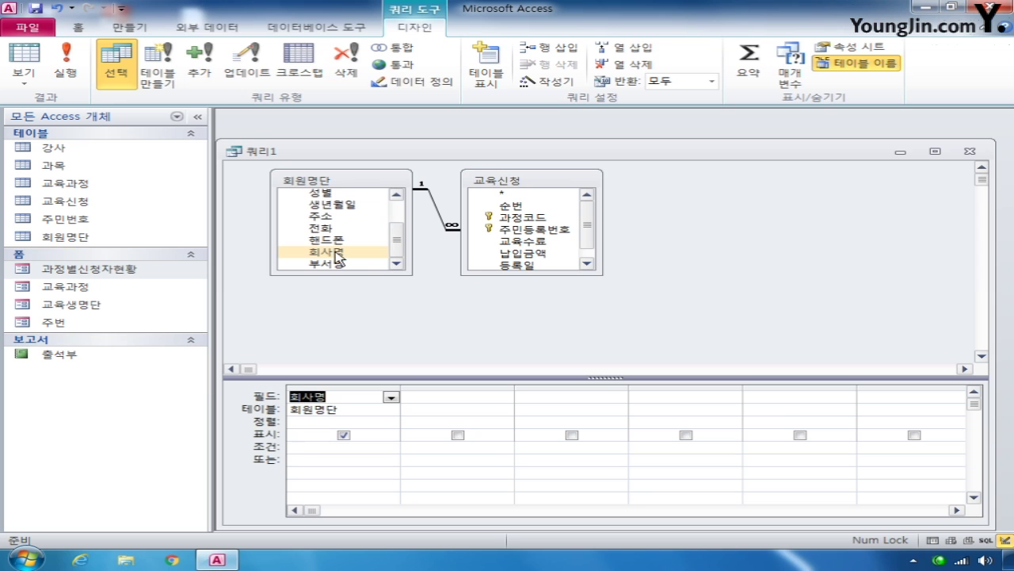
double_click(536, 219)
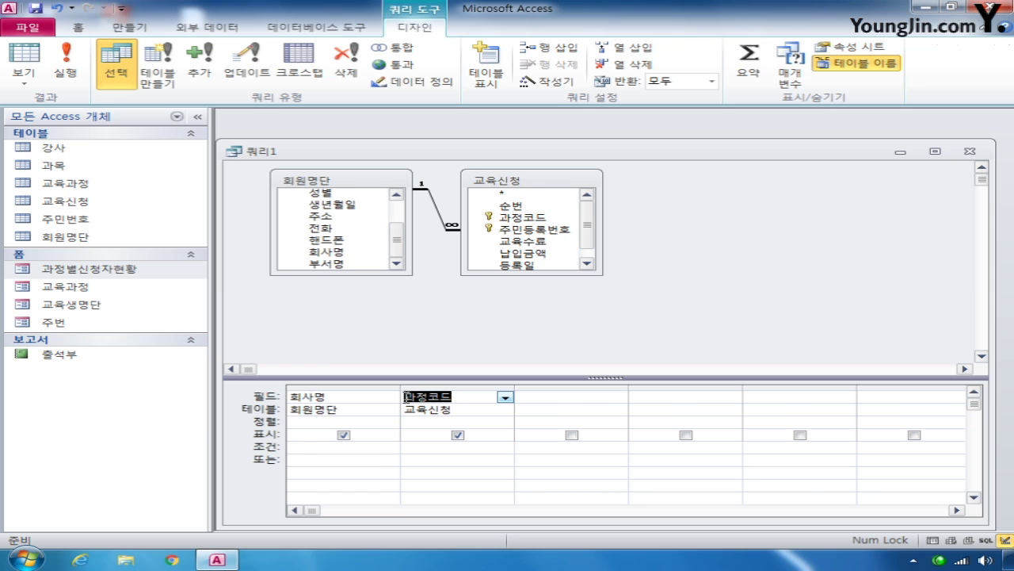
Turn on the totals row and summarise the 과정코드 field with 개수
left_click(749, 70)
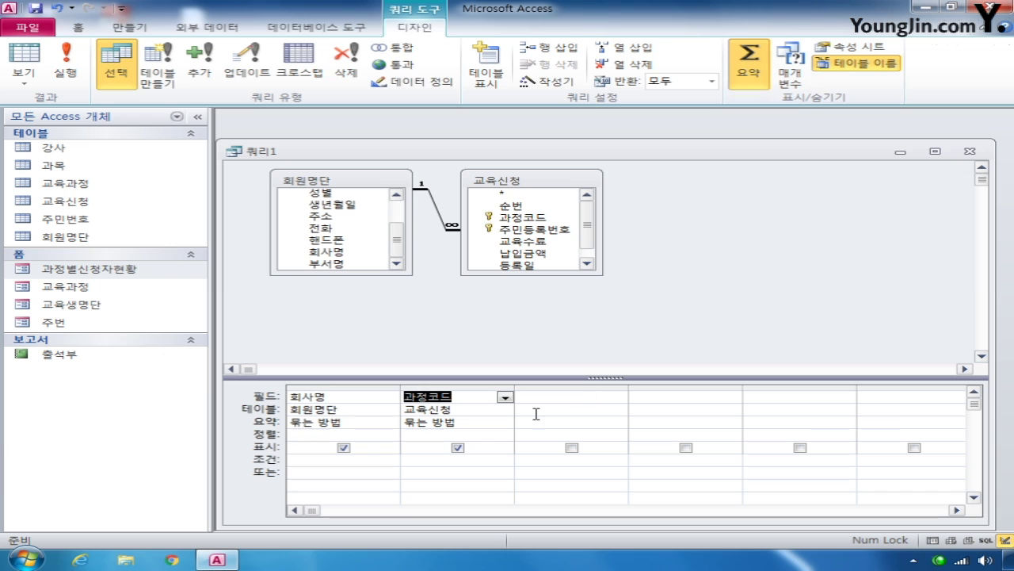
left_click(414, 422)
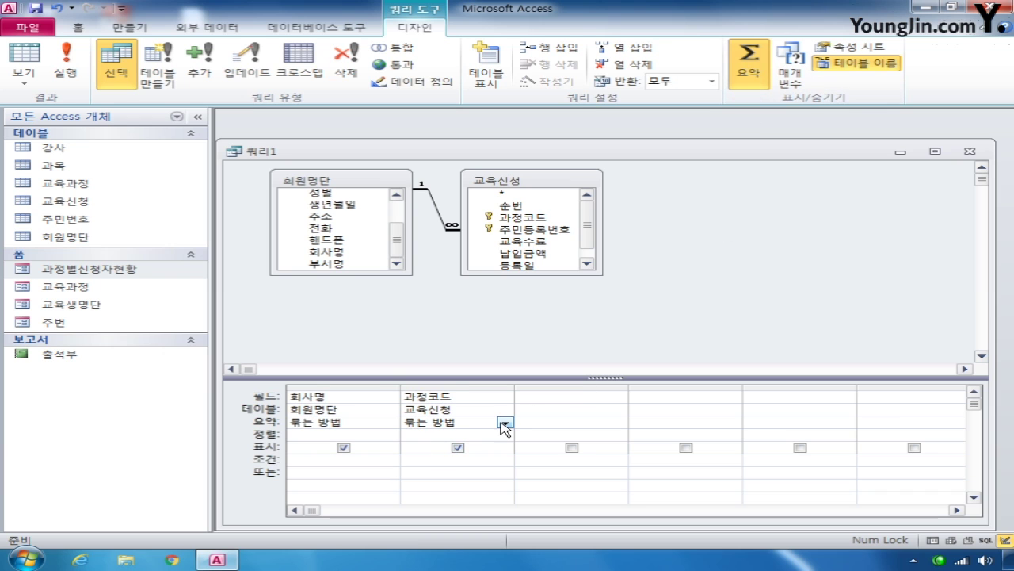
left_click(504, 423)
left_click(475, 340)
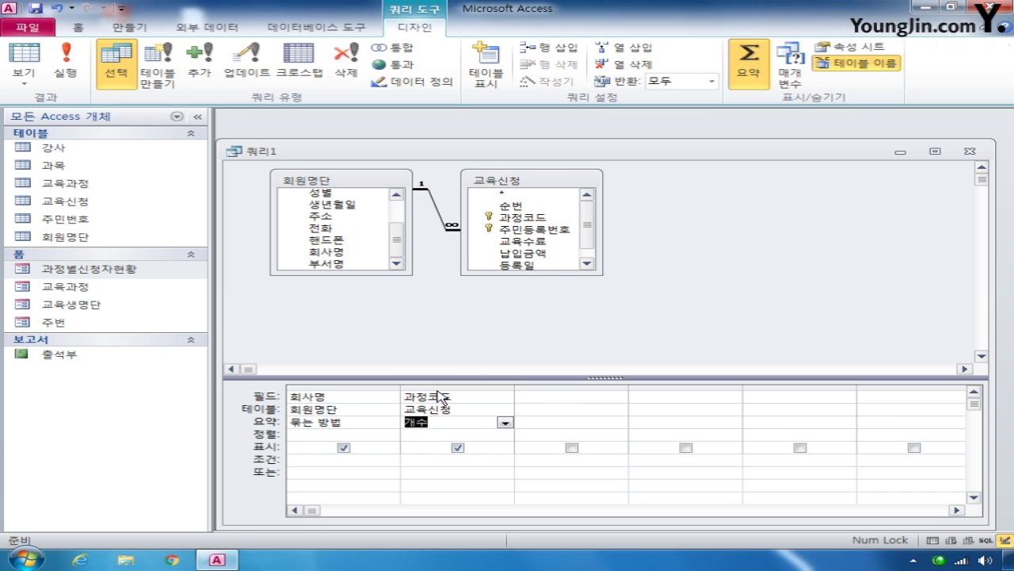
Give the counted 과정코드 field the alias 수강인원수
left_click(441, 398)
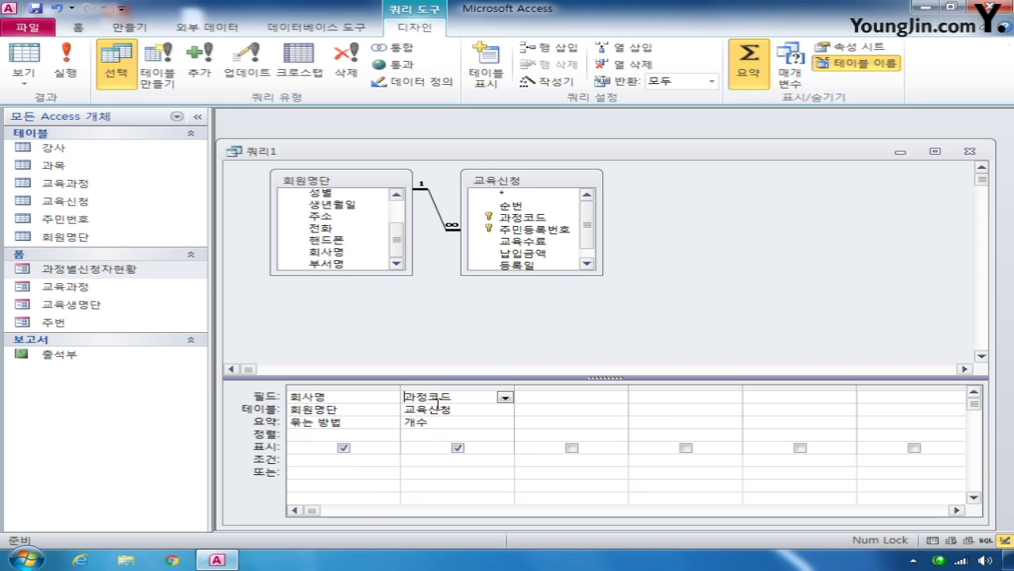
key("Home")
type("수강인원")
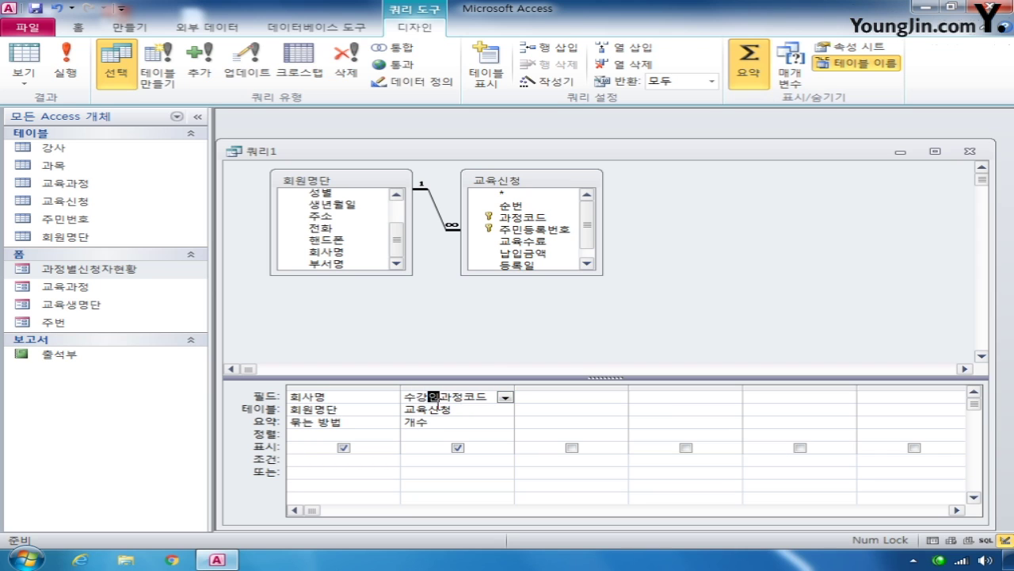
type("수:")
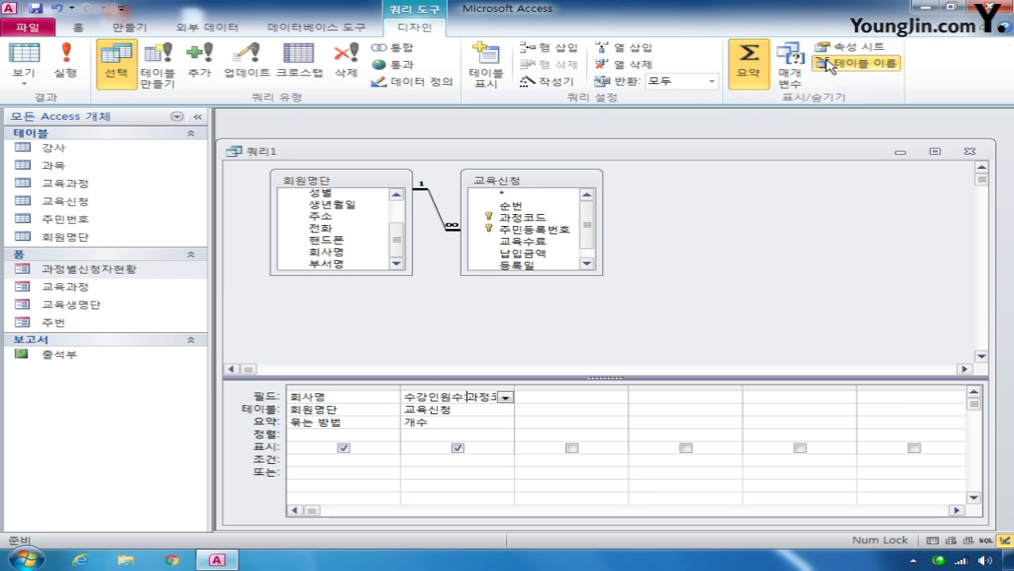
Sort the query by 회사명 in ascending order (오름차순)
left_click(291, 434)
left_click(392, 437)
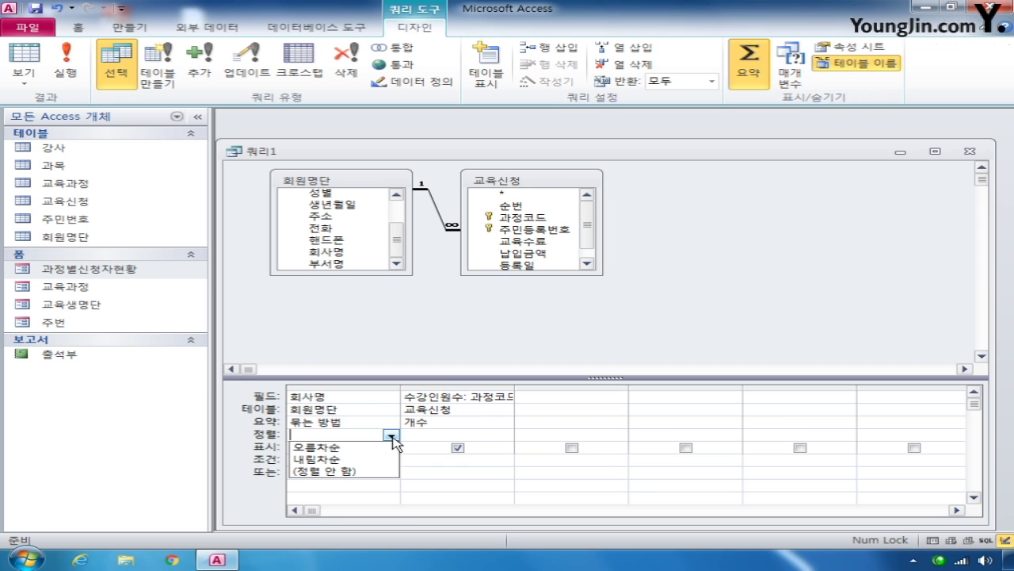
left_click(379, 446)
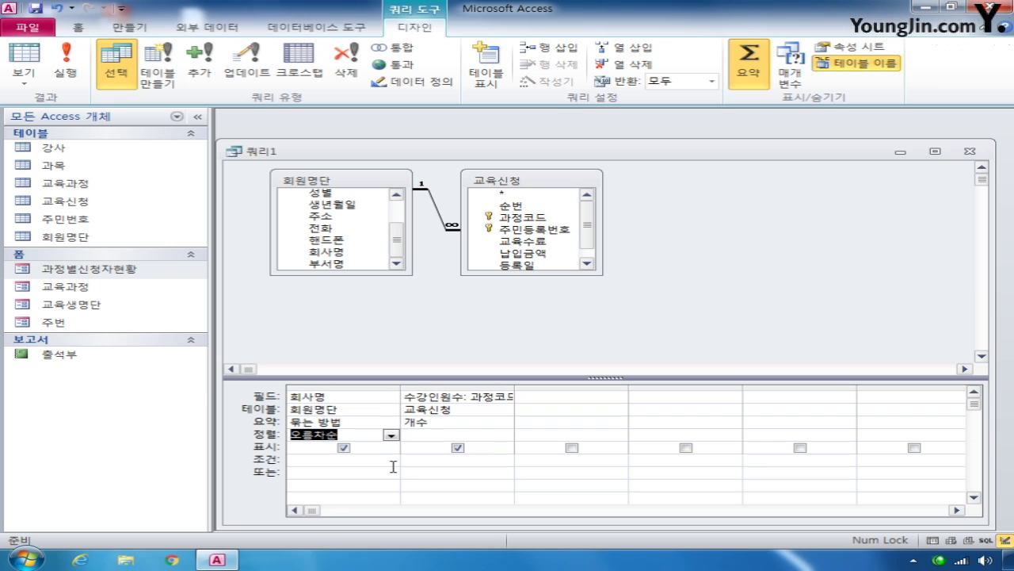
Widen the 회사명 column and enter the criterion like * [조회할 회사명의 일부를 입력하세요] * for it
left_click(309, 461)
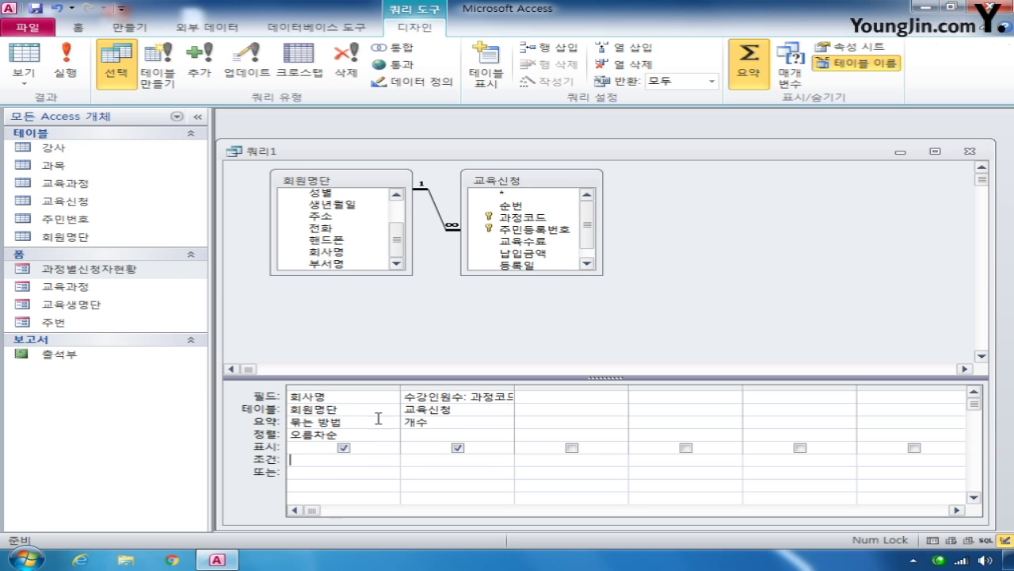
left_click_drag(401, 385, 582, 388)
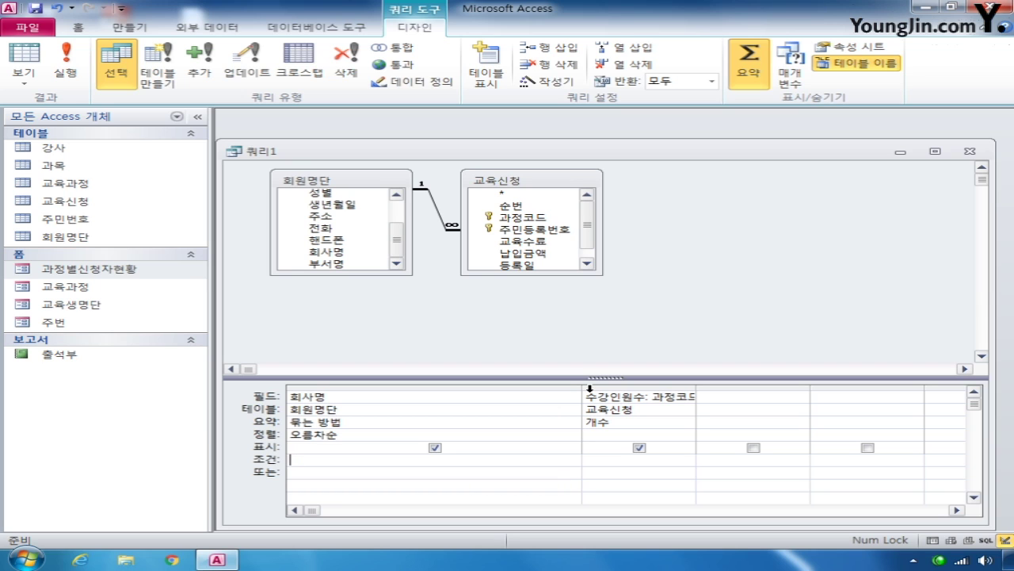
left_click(292, 459)
type("like")
type(" * []")
type("조회")
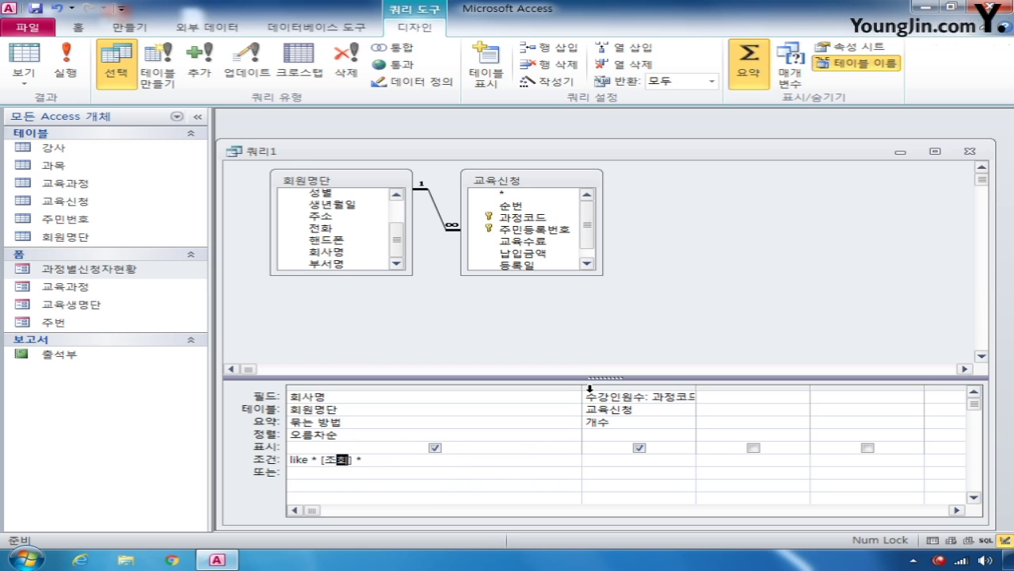
type("할 회사명")
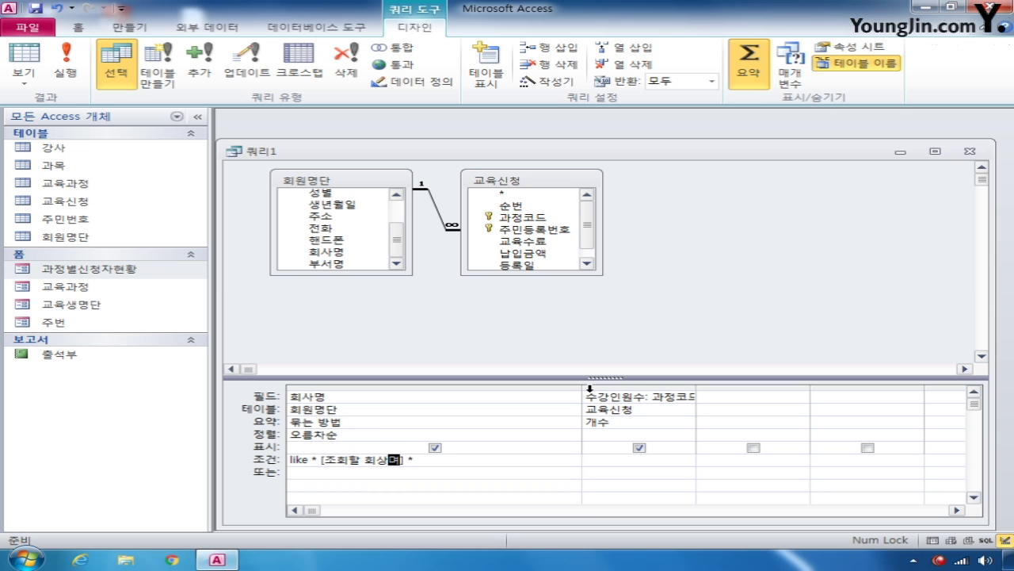
type("의 이부를 입력하세")
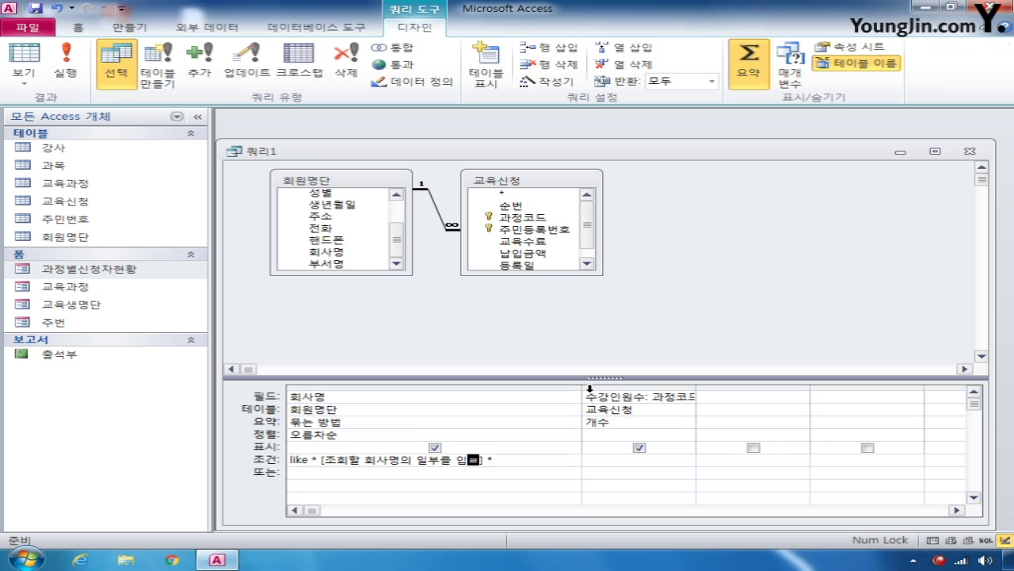
type("요")
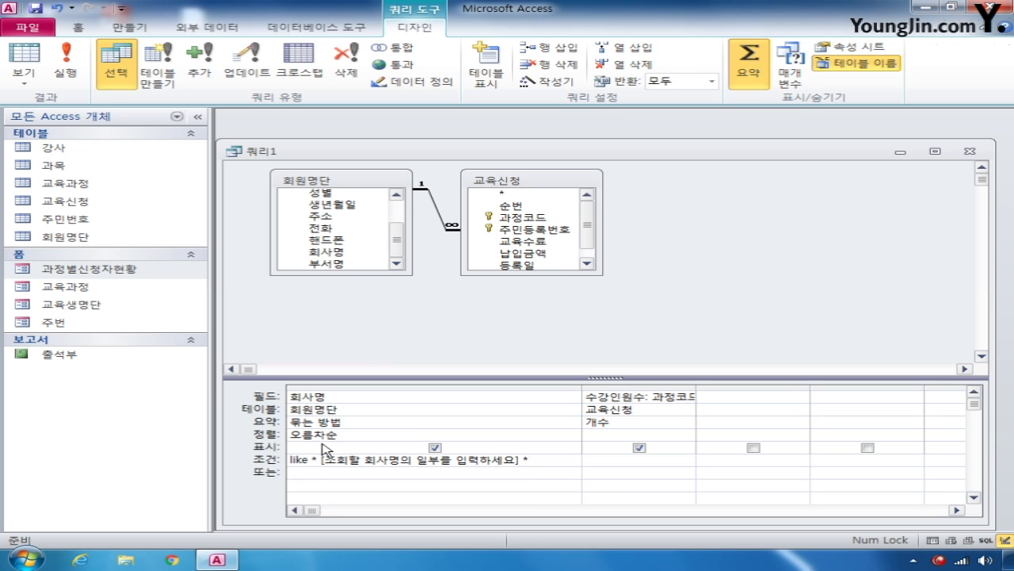
Quote the wildcards and join them with & so the 회사명 criterion reads like "*" & [조회할 회사명의 일부를 입력하세요] & "*"
left_click(314, 463)
type("*  \"")
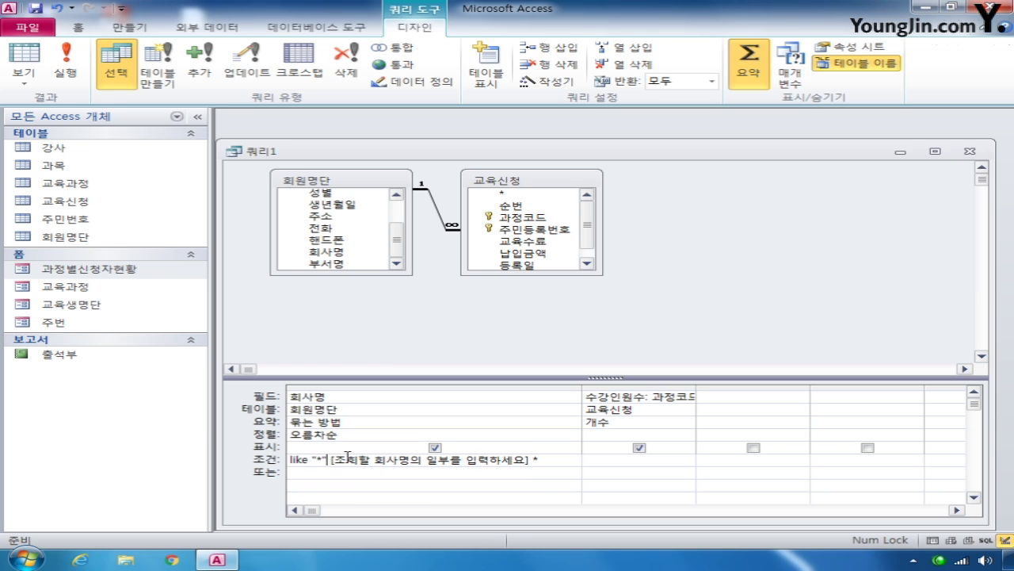
type(" &")
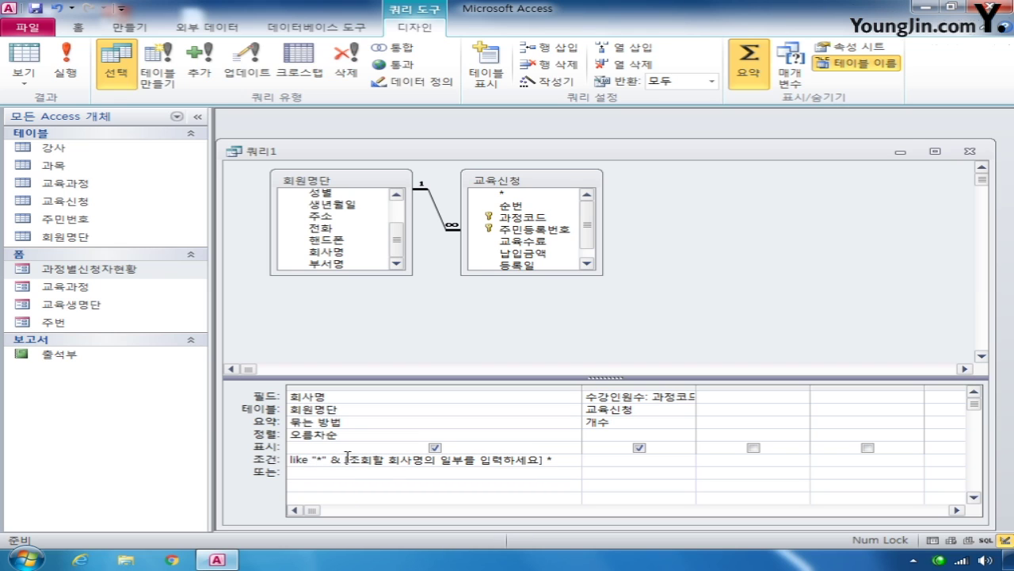
type(" &")
Close the query and save it as 회사별수강인원
left_click(970, 151)
left_click(418, 319)
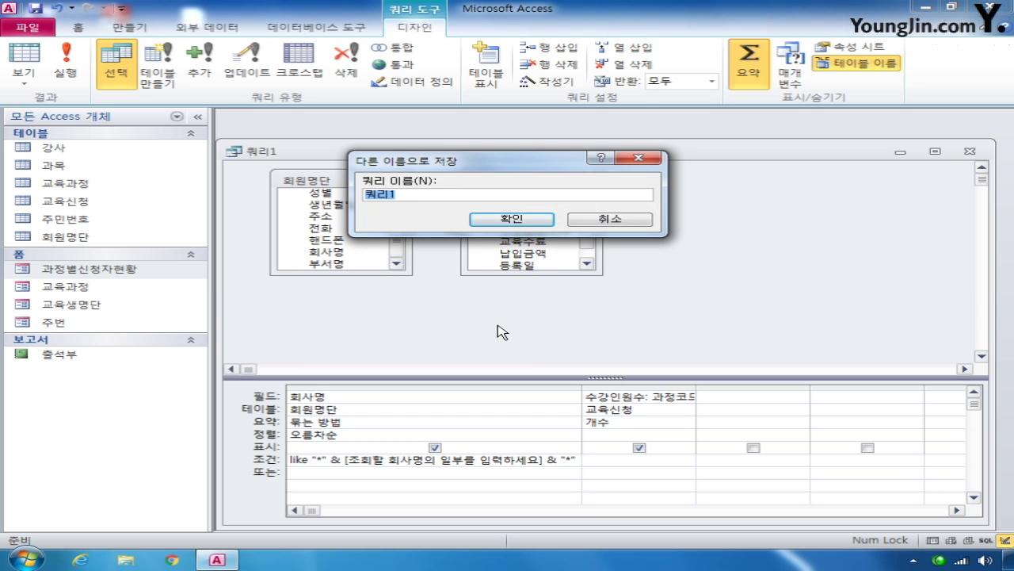
type("회사별수강이")
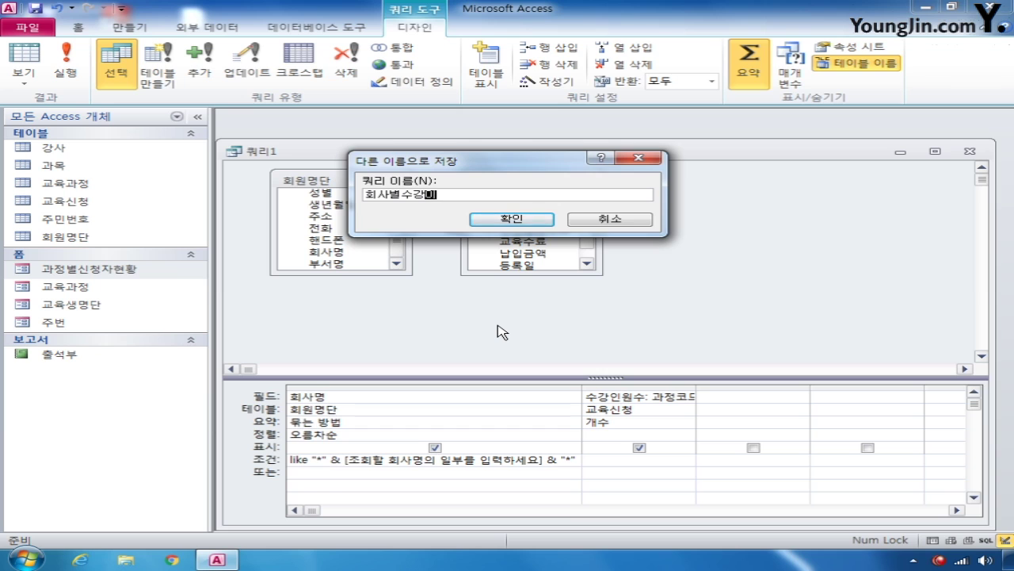
type("원")
key("Return")
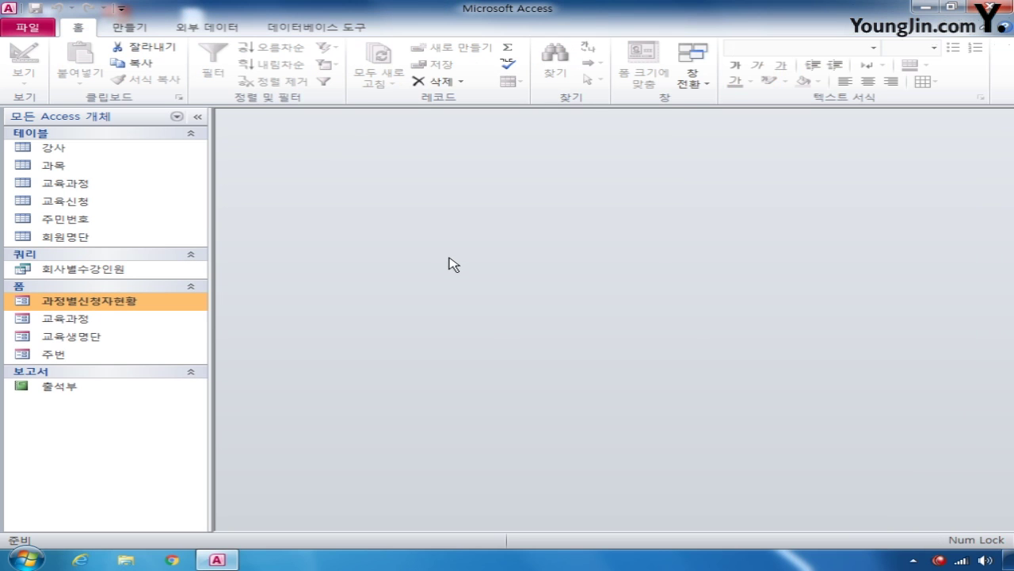
Create another query in design view with the 회원명단 and 교육신청 tables
left_click(119, 28)
left_click(307, 65)
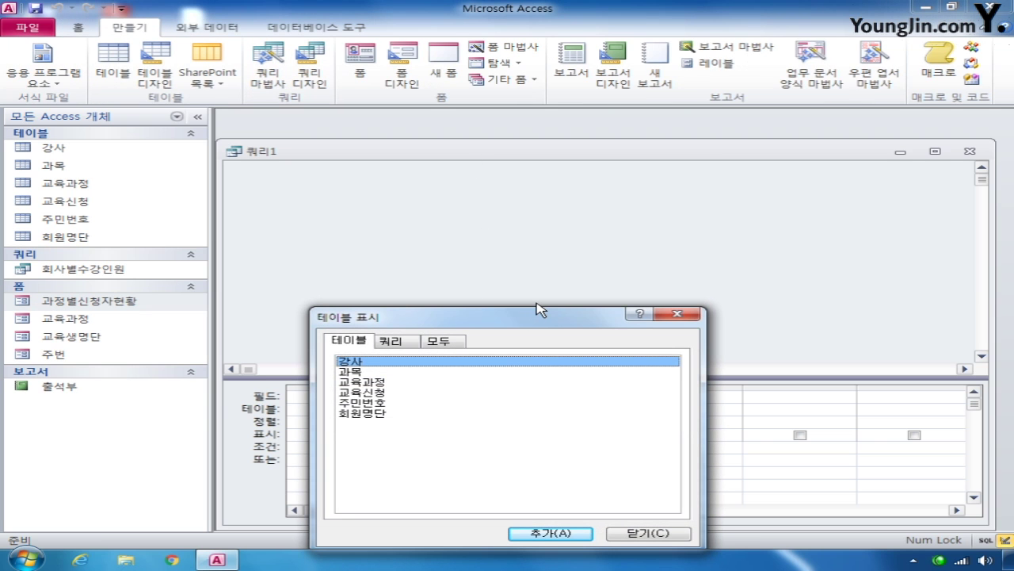
double_click(378, 414)
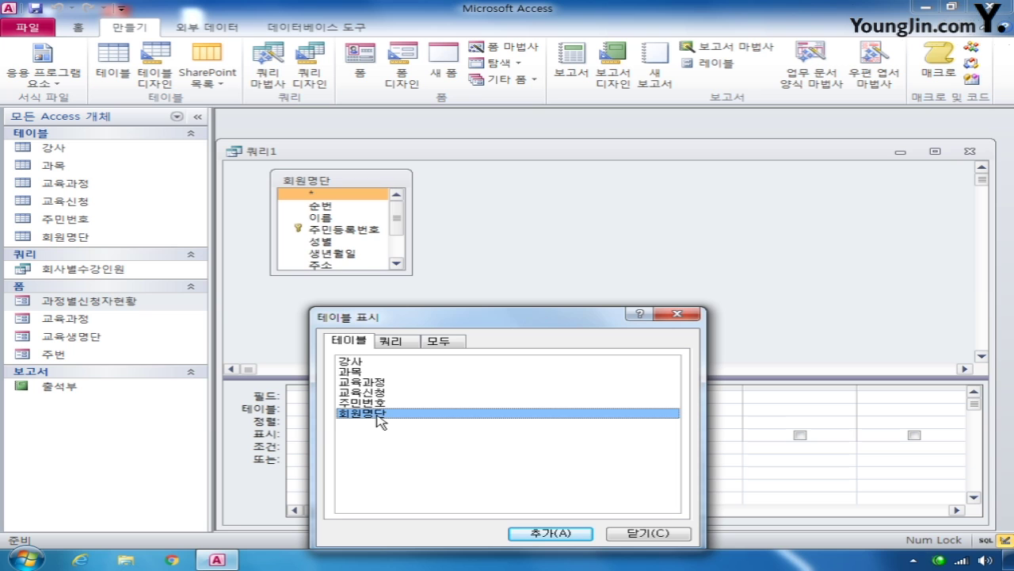
double_click(377, 393)
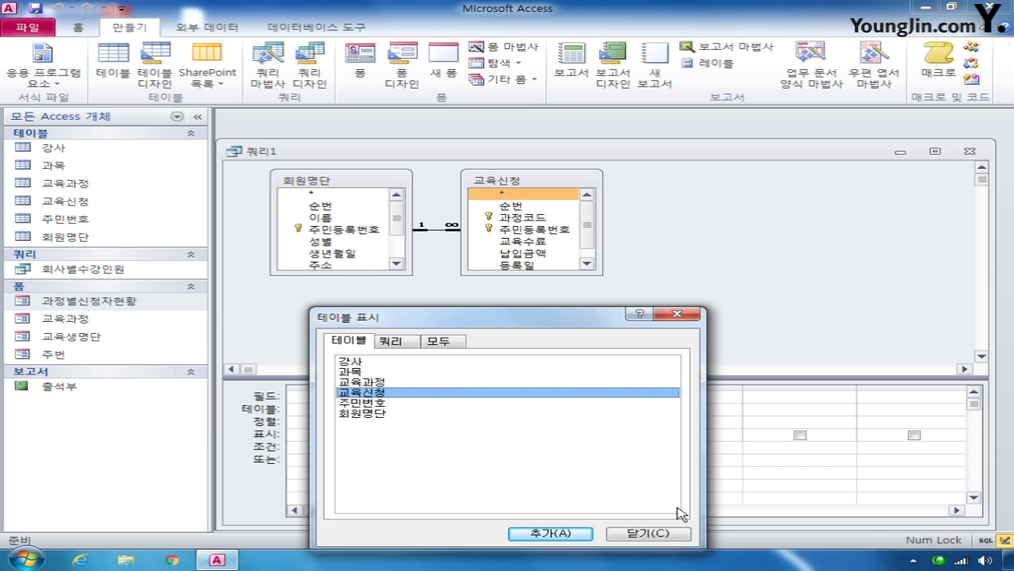
left_click(650, 533)
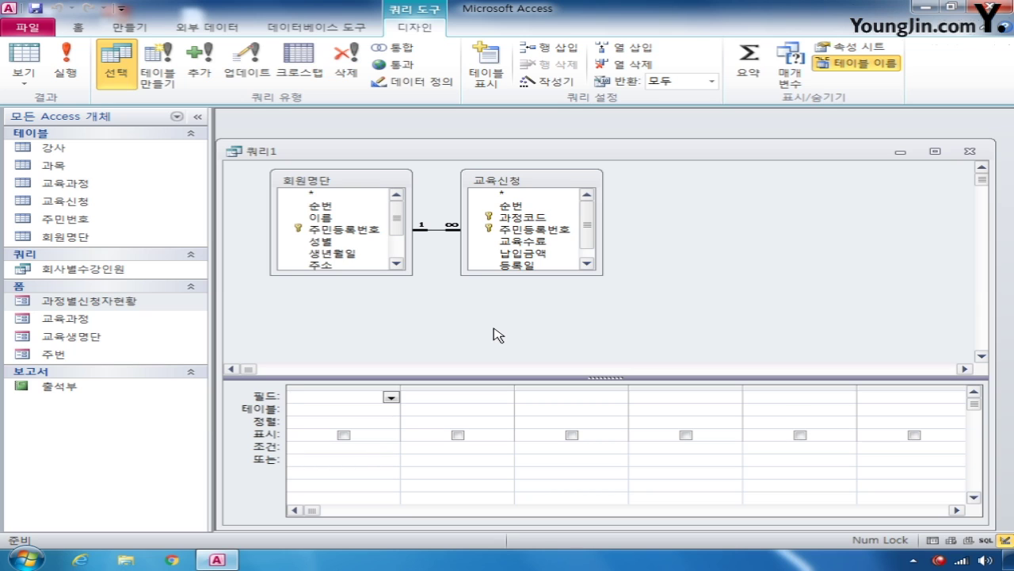
Add the 이름, 주민등록번호 and 회사명 fields from 회원명단 to the new query's grid
double_click(321, 217)
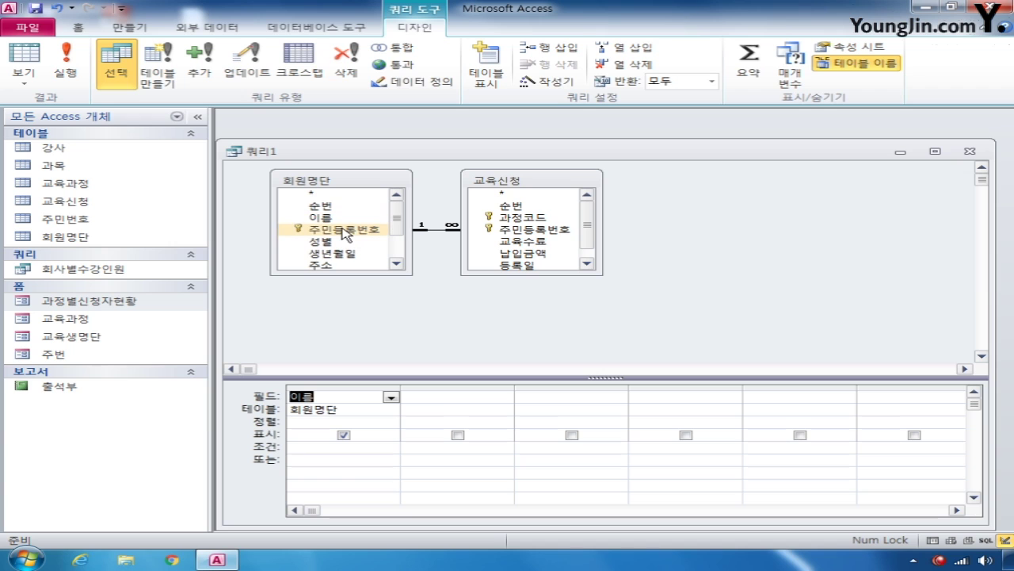
double_click(343, 229)
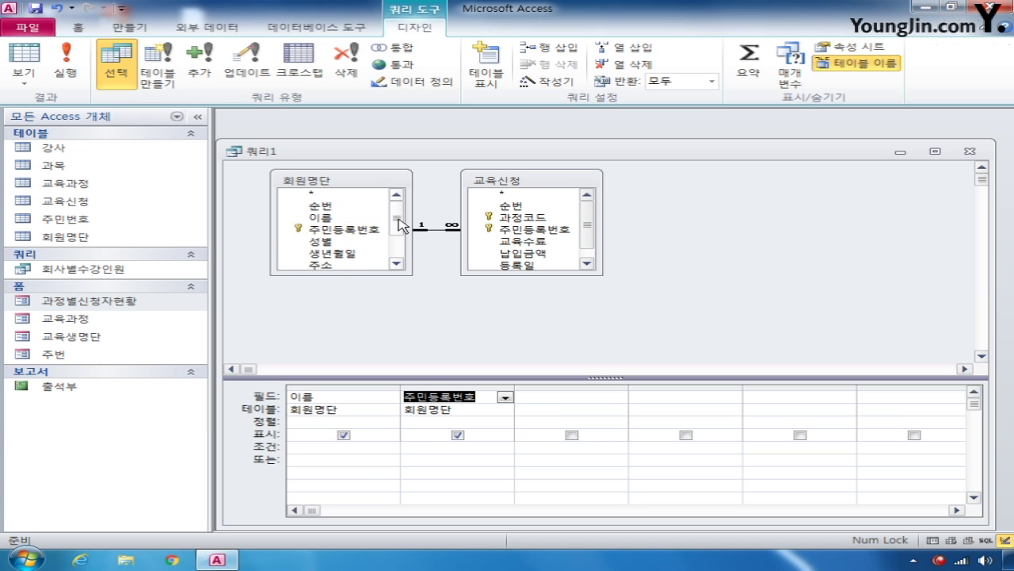
scroll(397, 230, "down", 2)
double_click(343, 252)
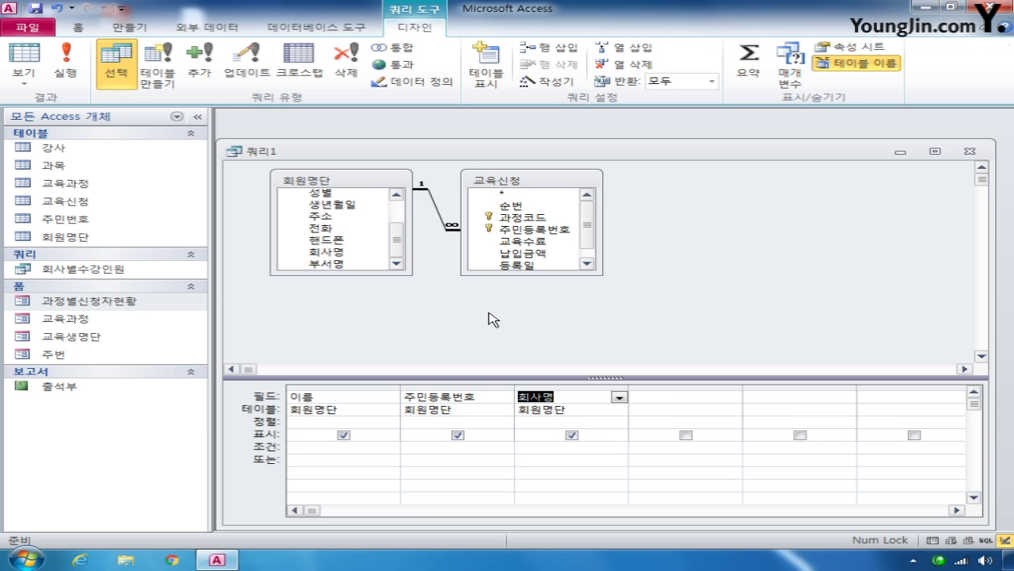
Add 주민등록번호 from 교육신청 as the fourth field and run the query
mouse_move(589, 229)
left_mouse_down()
mouse_move(586, 261)
mouse_move(586, 226)
left_mouse_up()
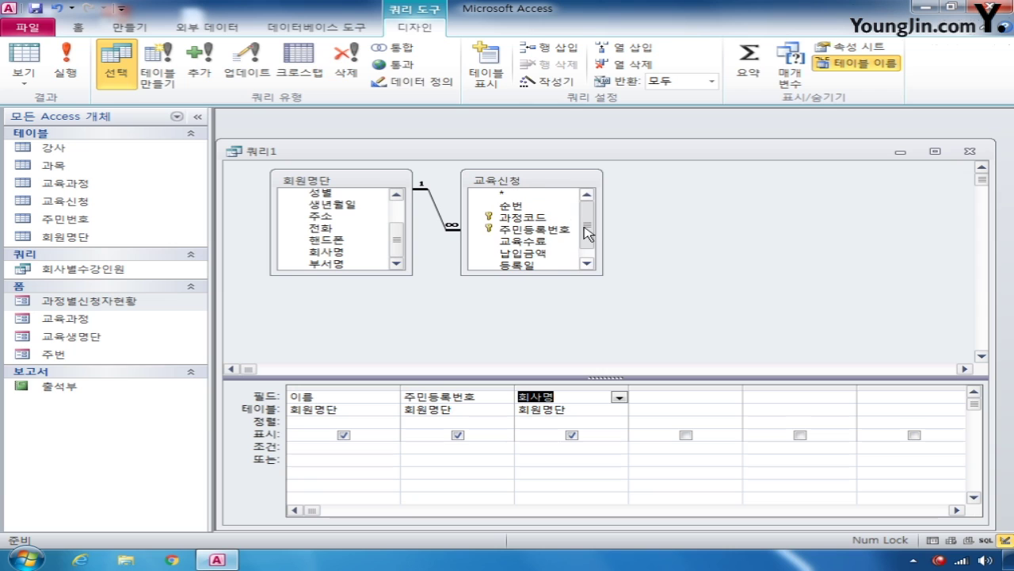
left_click(450, 227)
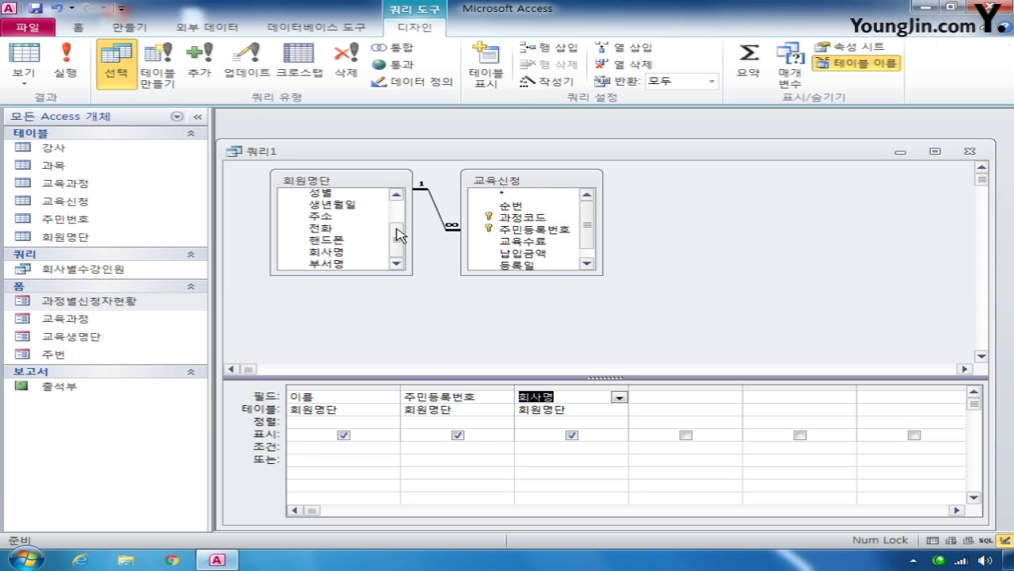
left_click_drag(396, 227, 399, 210)
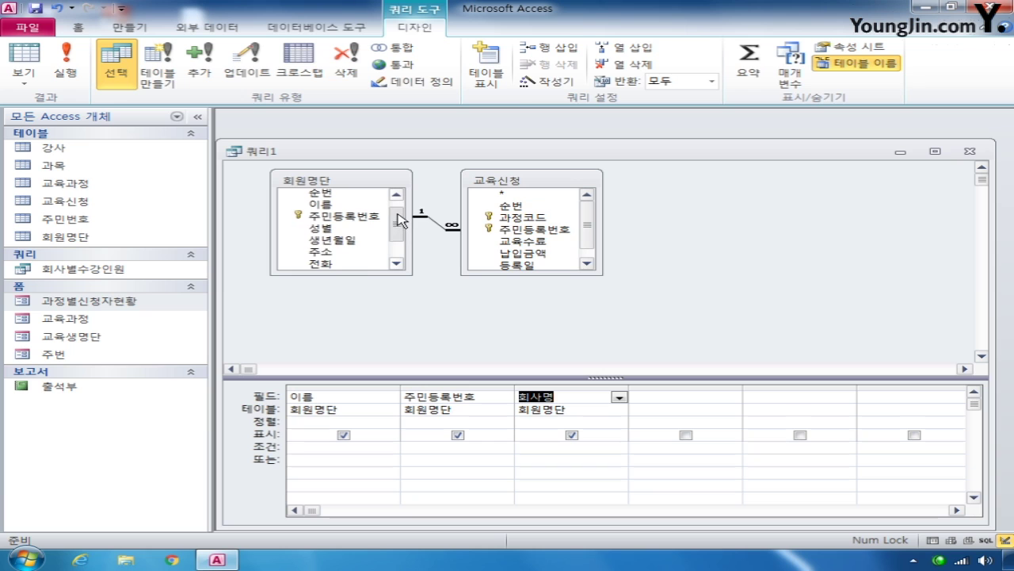
double_click(527, 230)
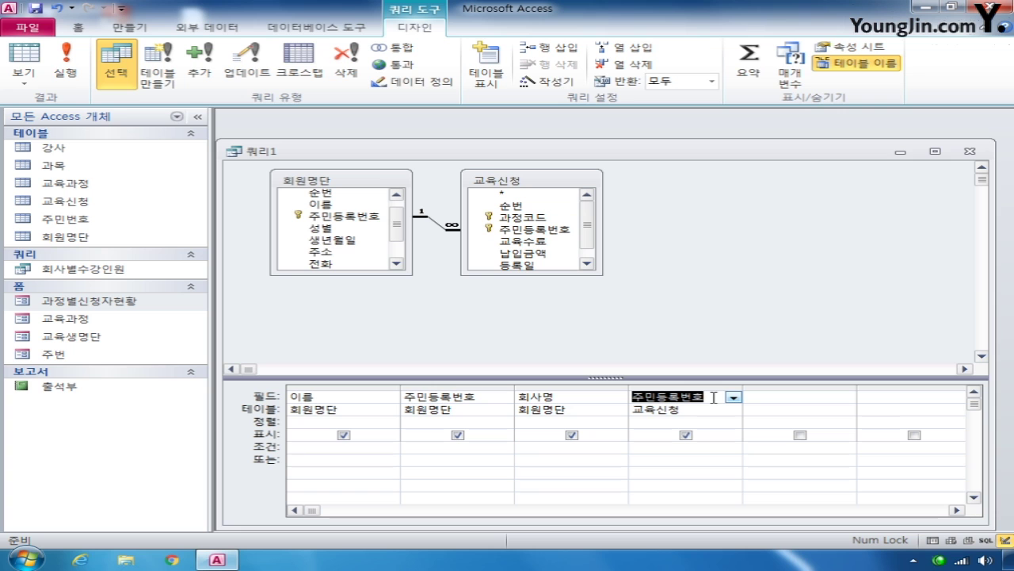
left_click_drag(381, 153, 397, 136)
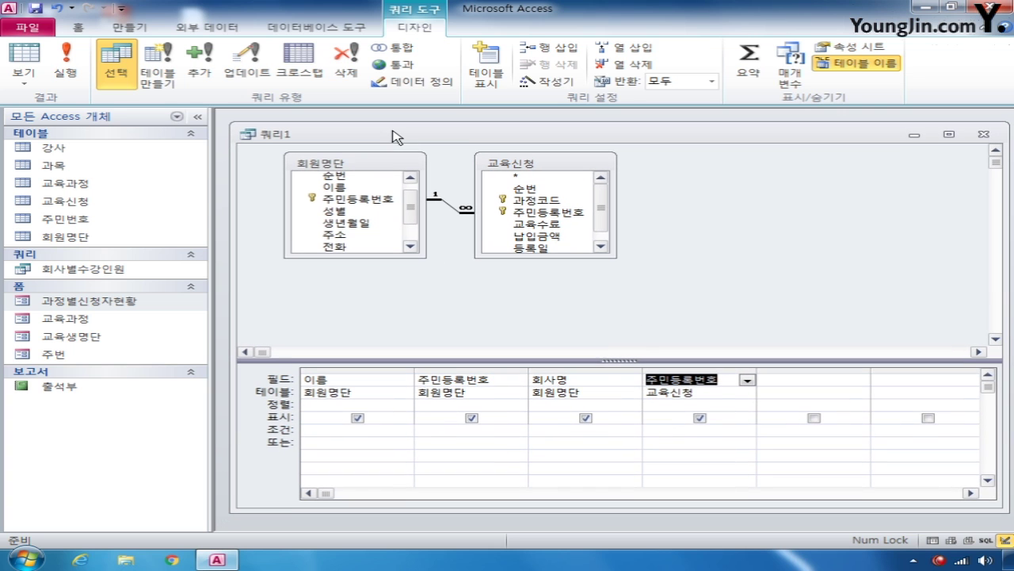
left_click(71, 70)
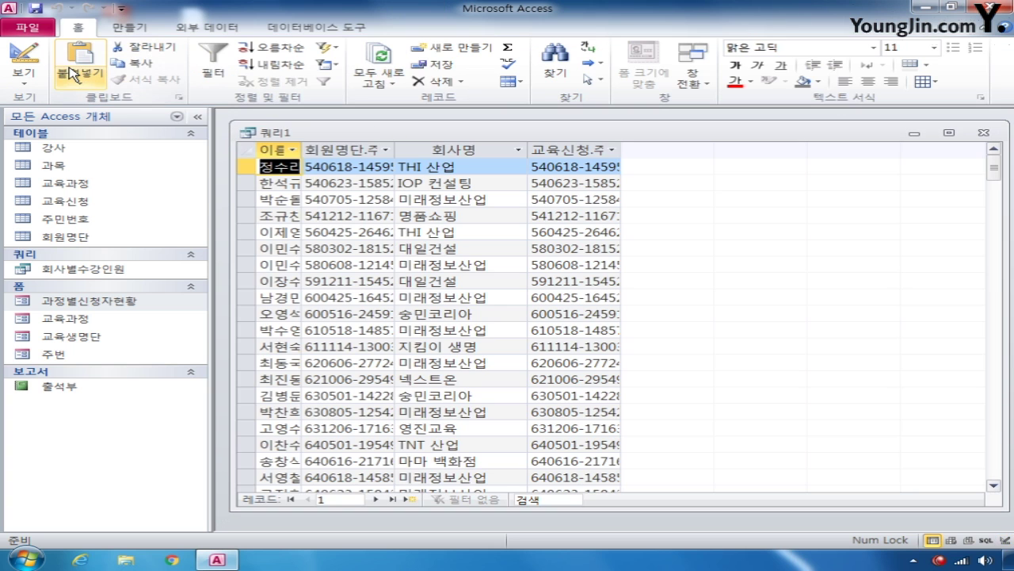
Change the join between 회원명단 and 교육신청 to include all 회원명단 records and only the matching 교육신청 records
left_click_drag(993, 169, 991, 448)
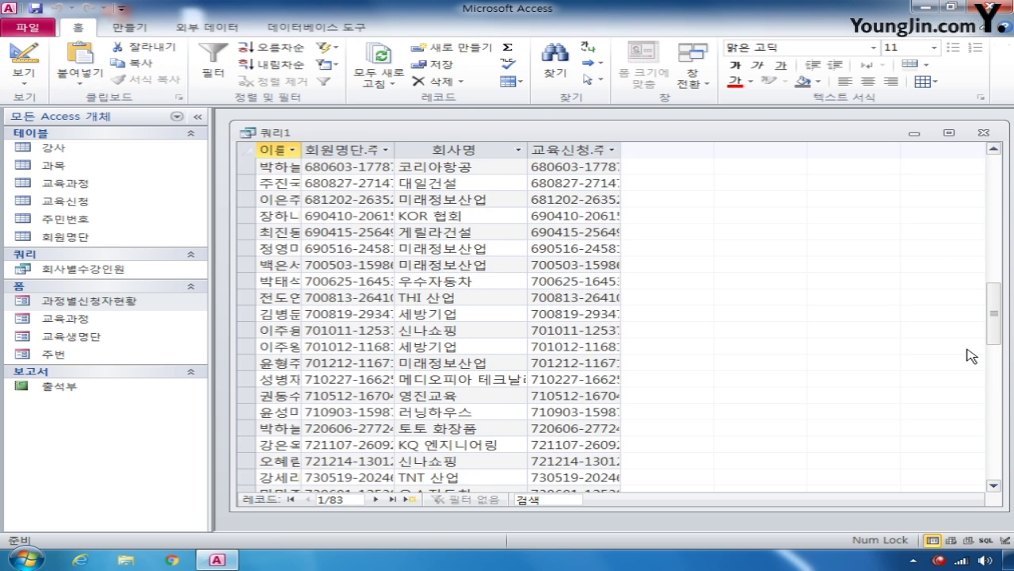
scroll(971, 355, "up", 10)
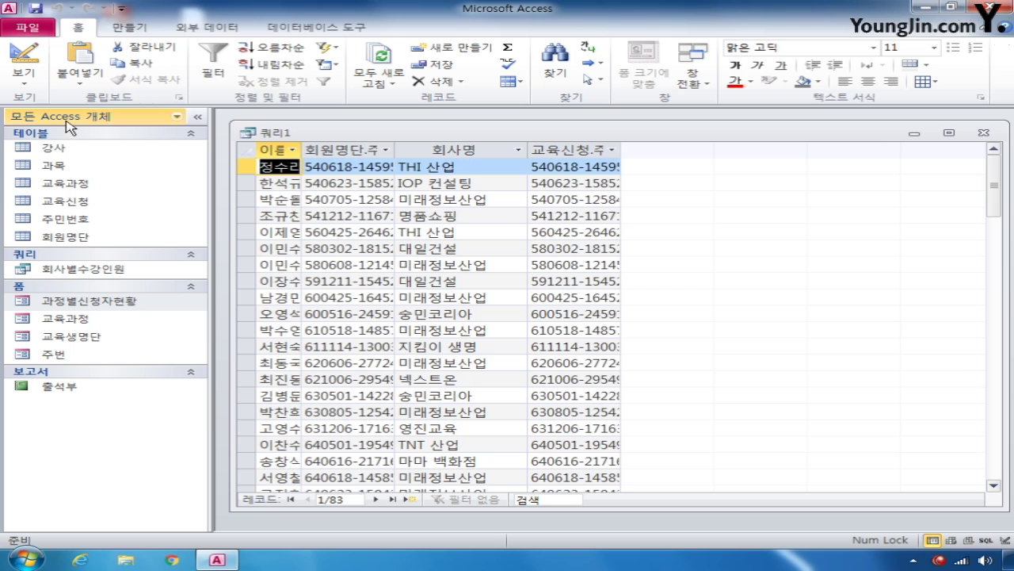
left_click(24, 59)
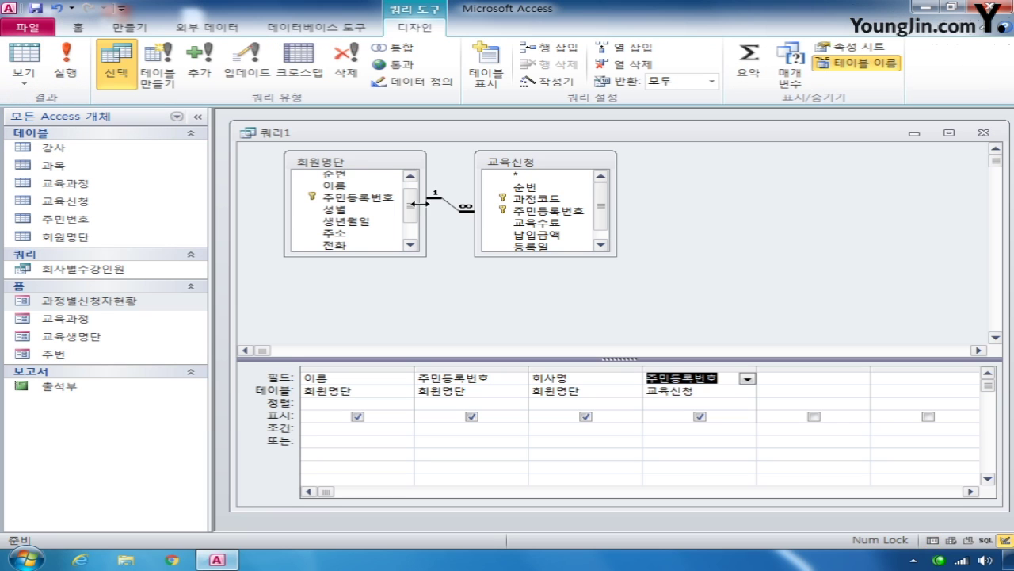
scroll(412, 203, "up", 1)
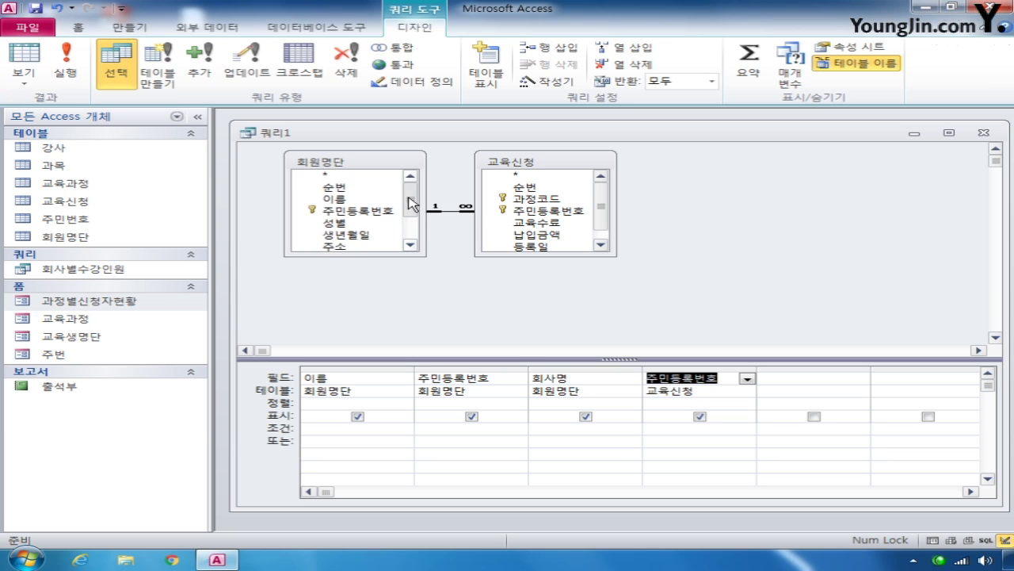
double_click(453, 210)
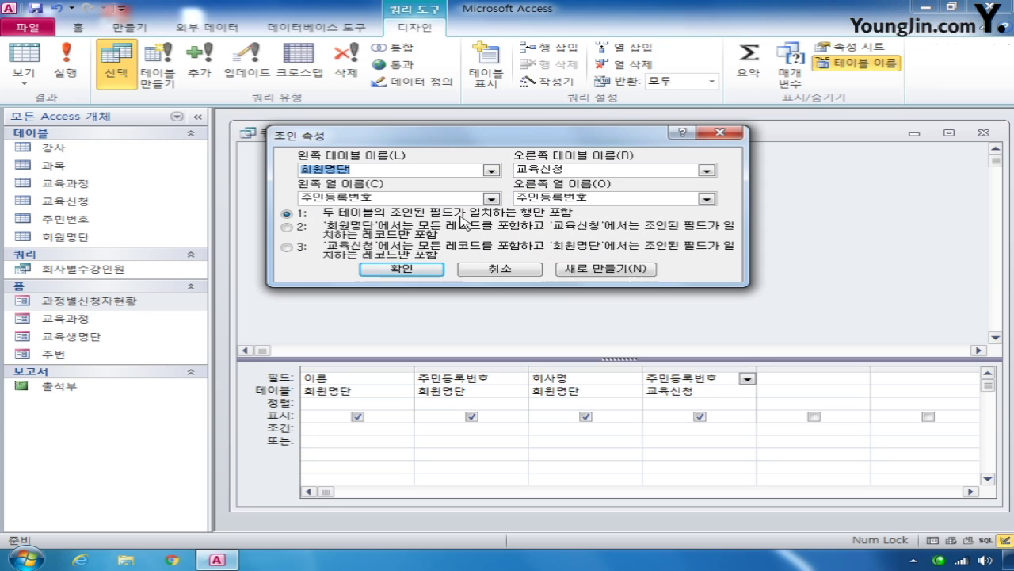
left_click(287, 228)
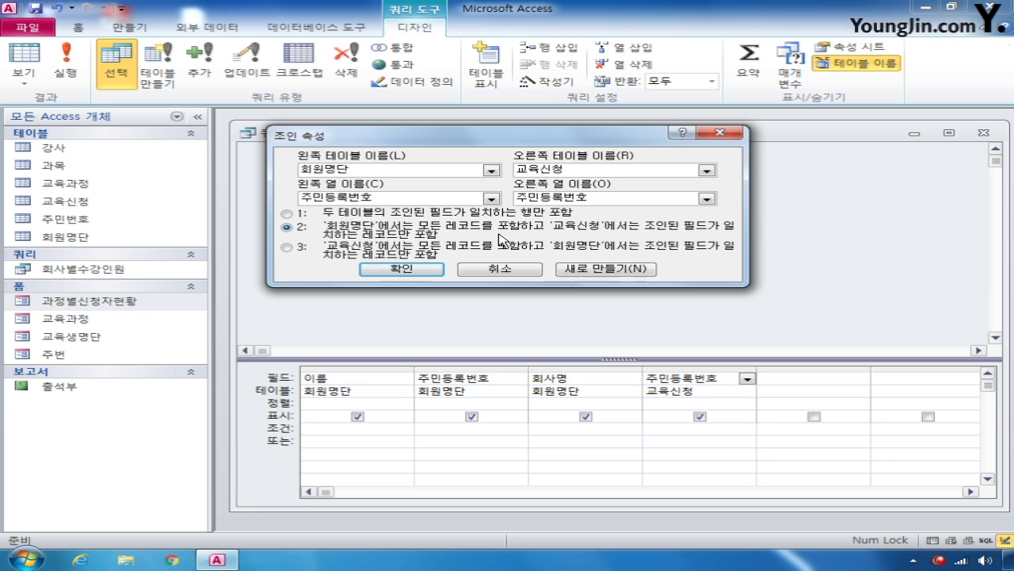
left_click(418, 271)
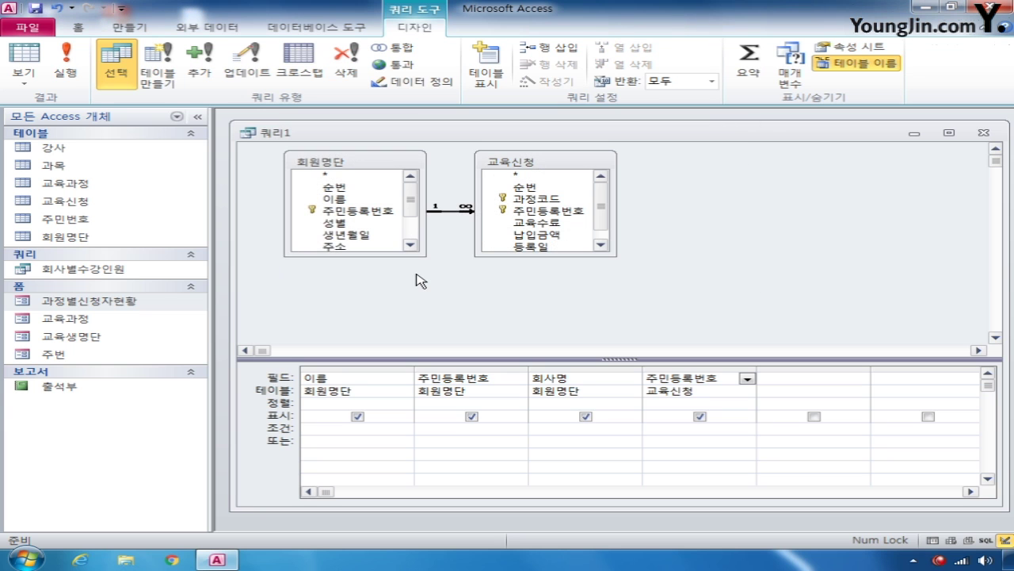
Run the query and check the 교육신청 주민등록번호 column for members without a matching application
left_click(65, 63)
left_click(576, 168)
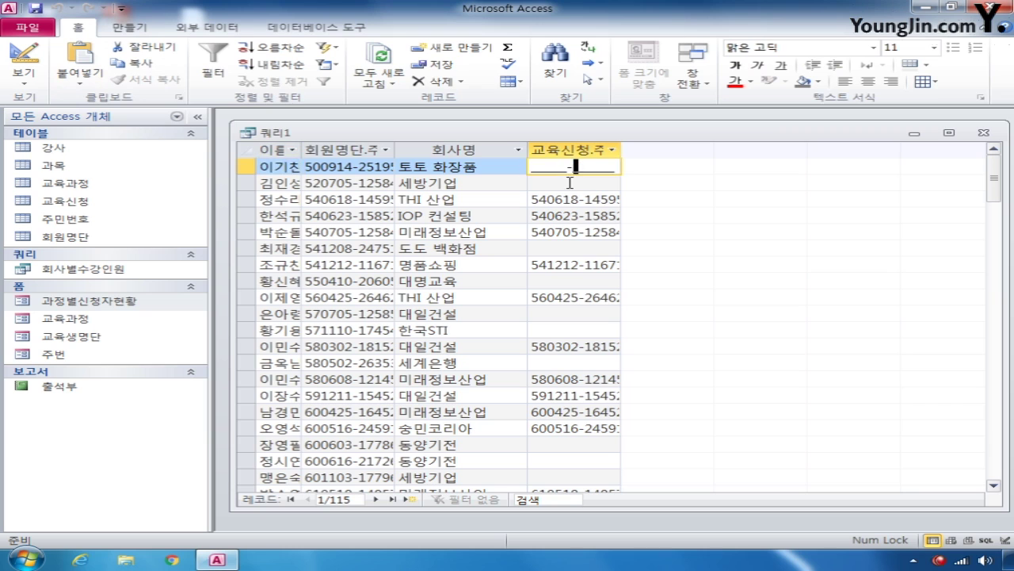
left_click(567, 183)
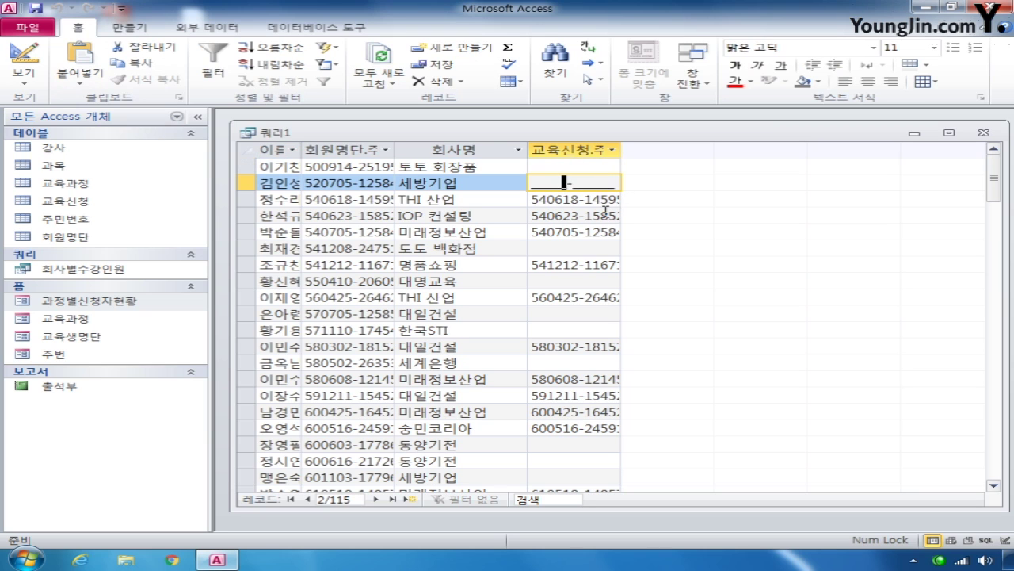
scroll(605, 211, "down", 2)
scroll(608, 210, "up", 2)
left_click(547, 172)
left_click(546, 183)
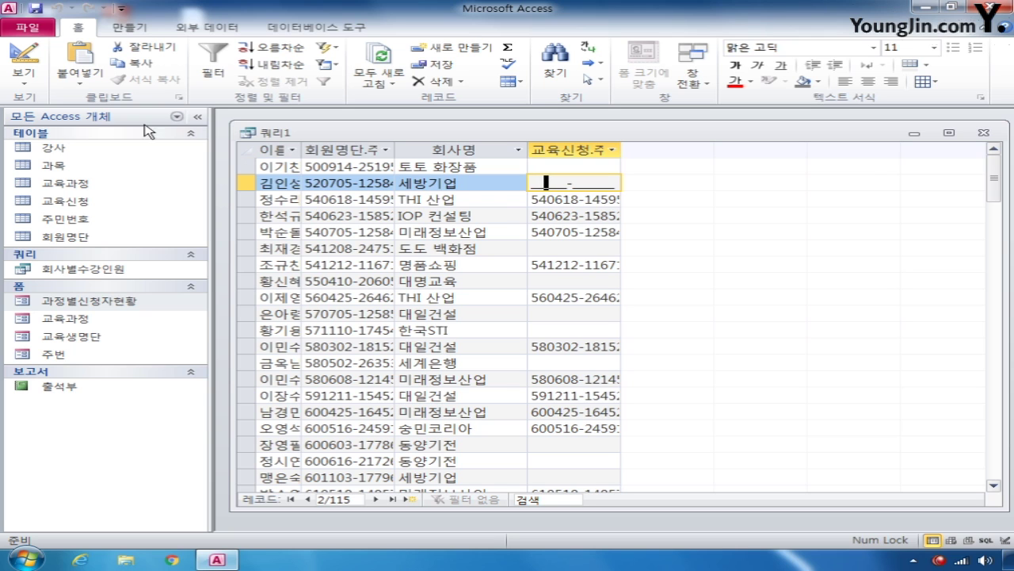
Set the criterion Is Null on the 교육신청 주민등록번호 field, hide that field from the output, and run the query
left_click(24, 58)
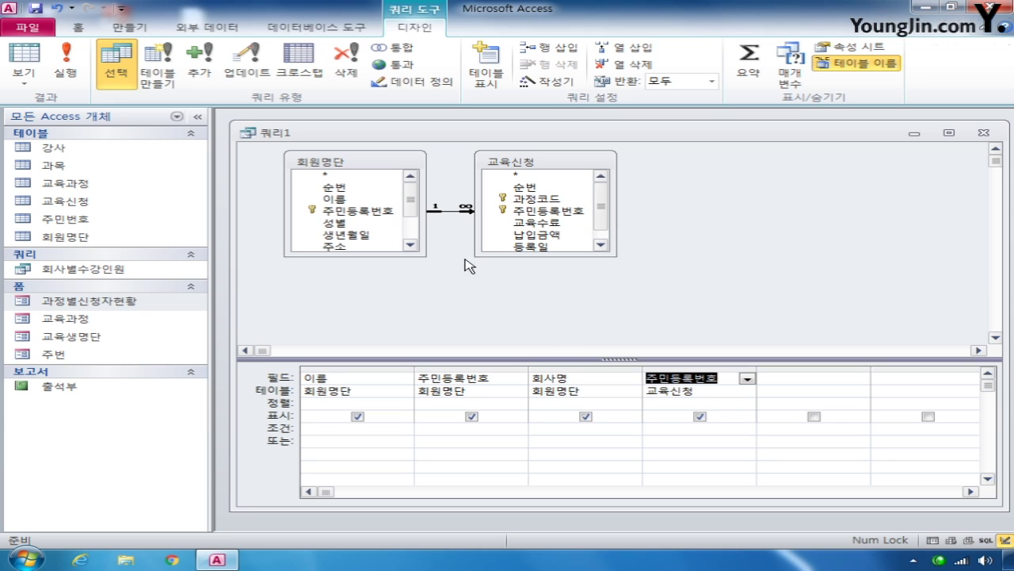
left_click(670, 430)
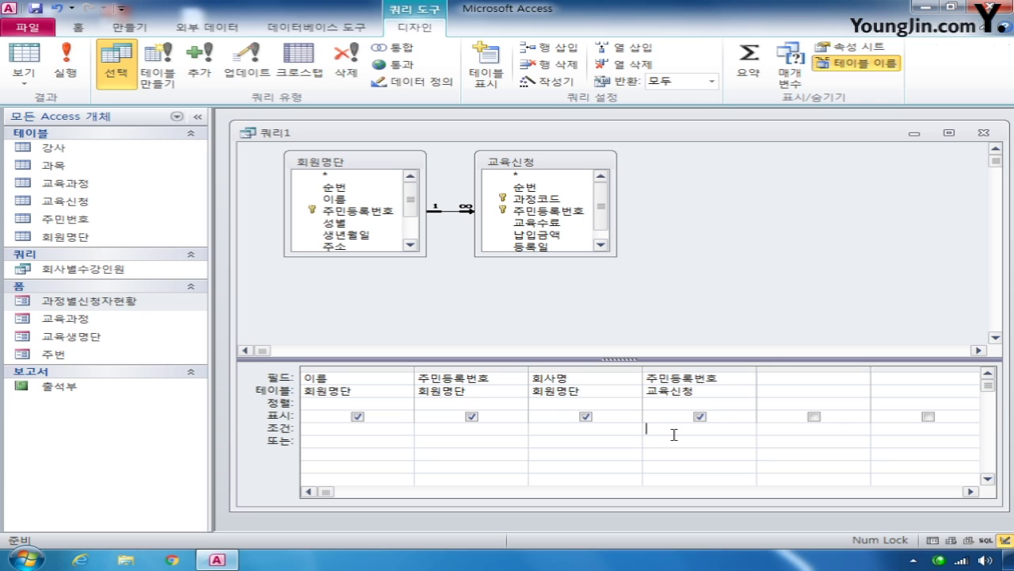
type("ㅏㄴ")
key("BackSpace")
key("BackSpace")
key("Hangul")
type("is null")
left_click(700, 416)
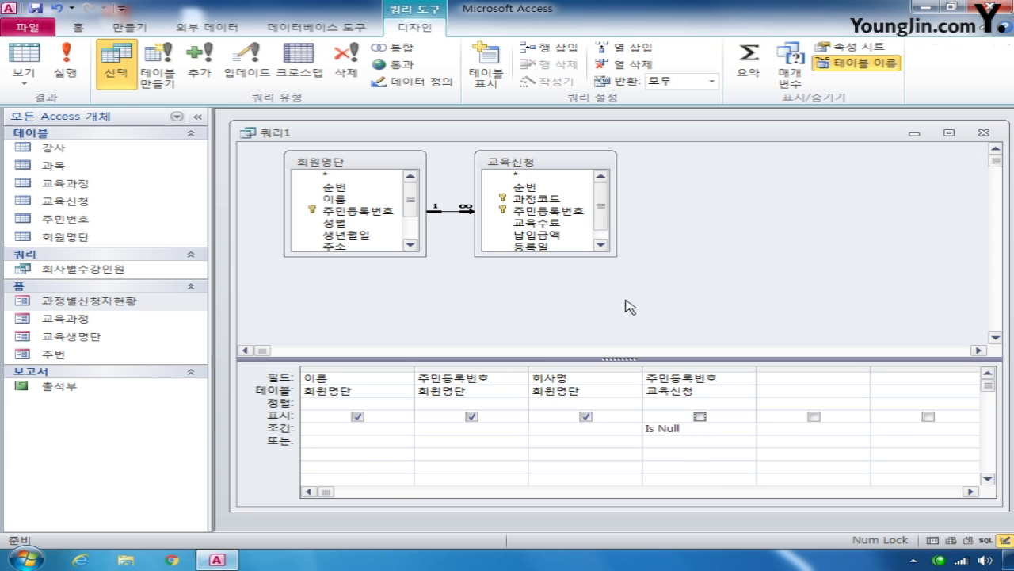
left_click(66, 63)
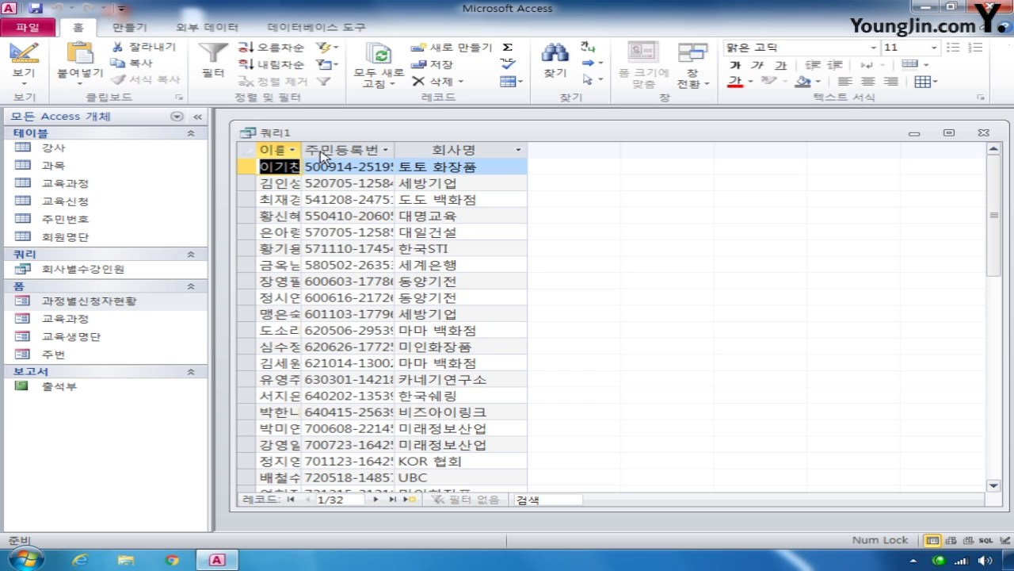
Close the query and save it as 수강이력이없는회원
left_click(987, 137)
left_click(389, 317)
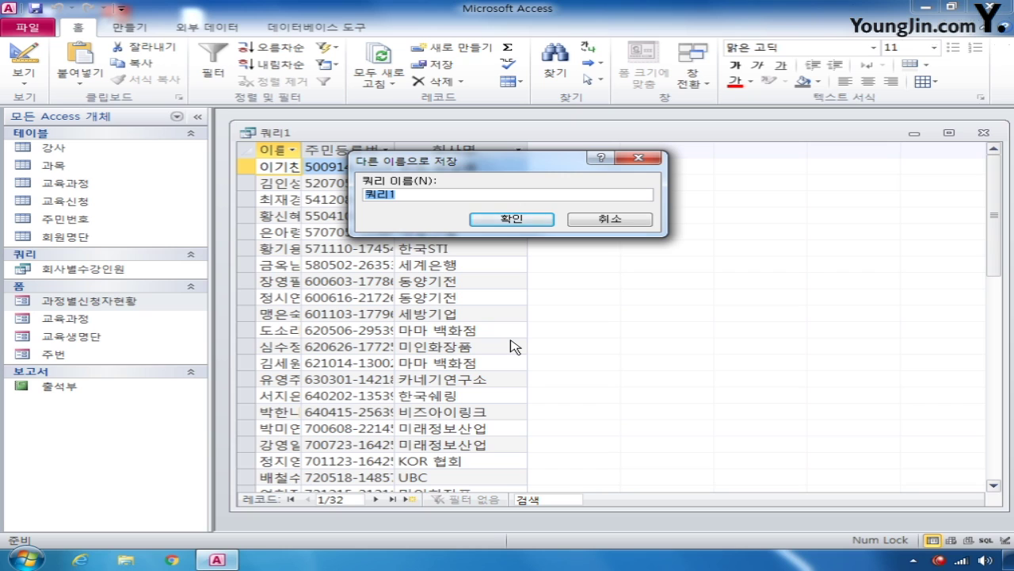
type("ㅅ")
type("수강이력이름")
key("BackSpace")
key("BackSpace")
key("BackSpace")
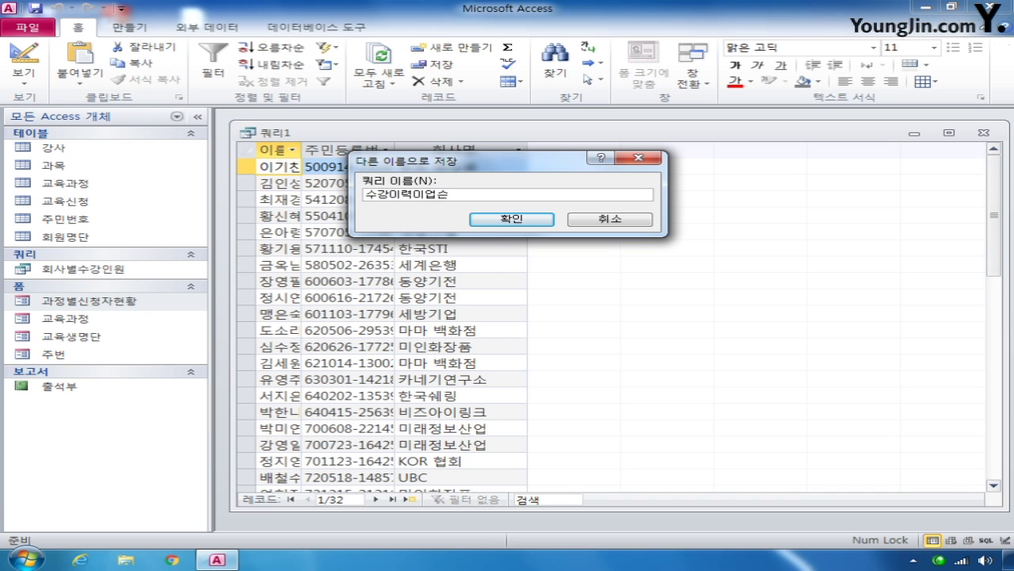
type("없는회원")
key("Return")
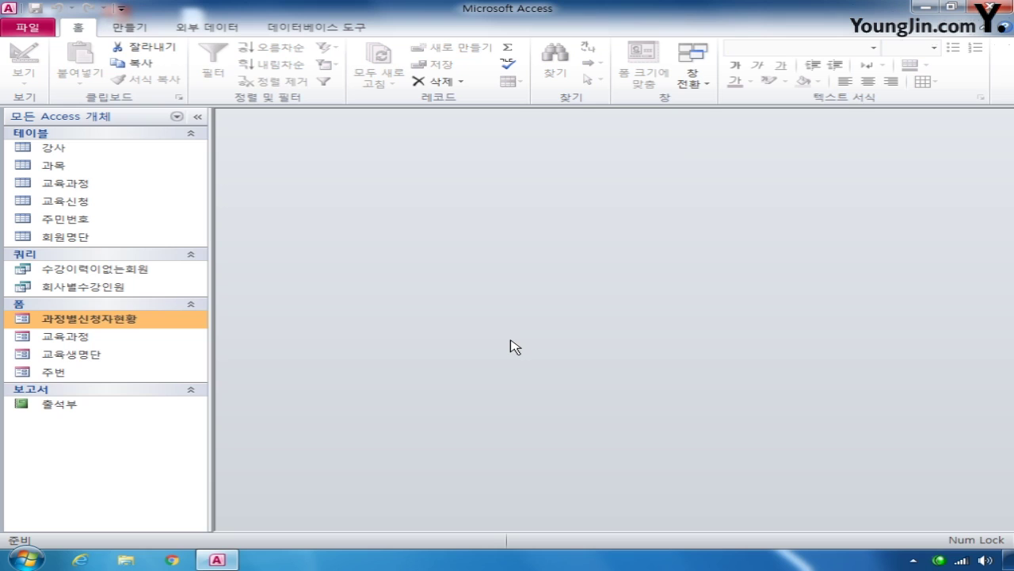